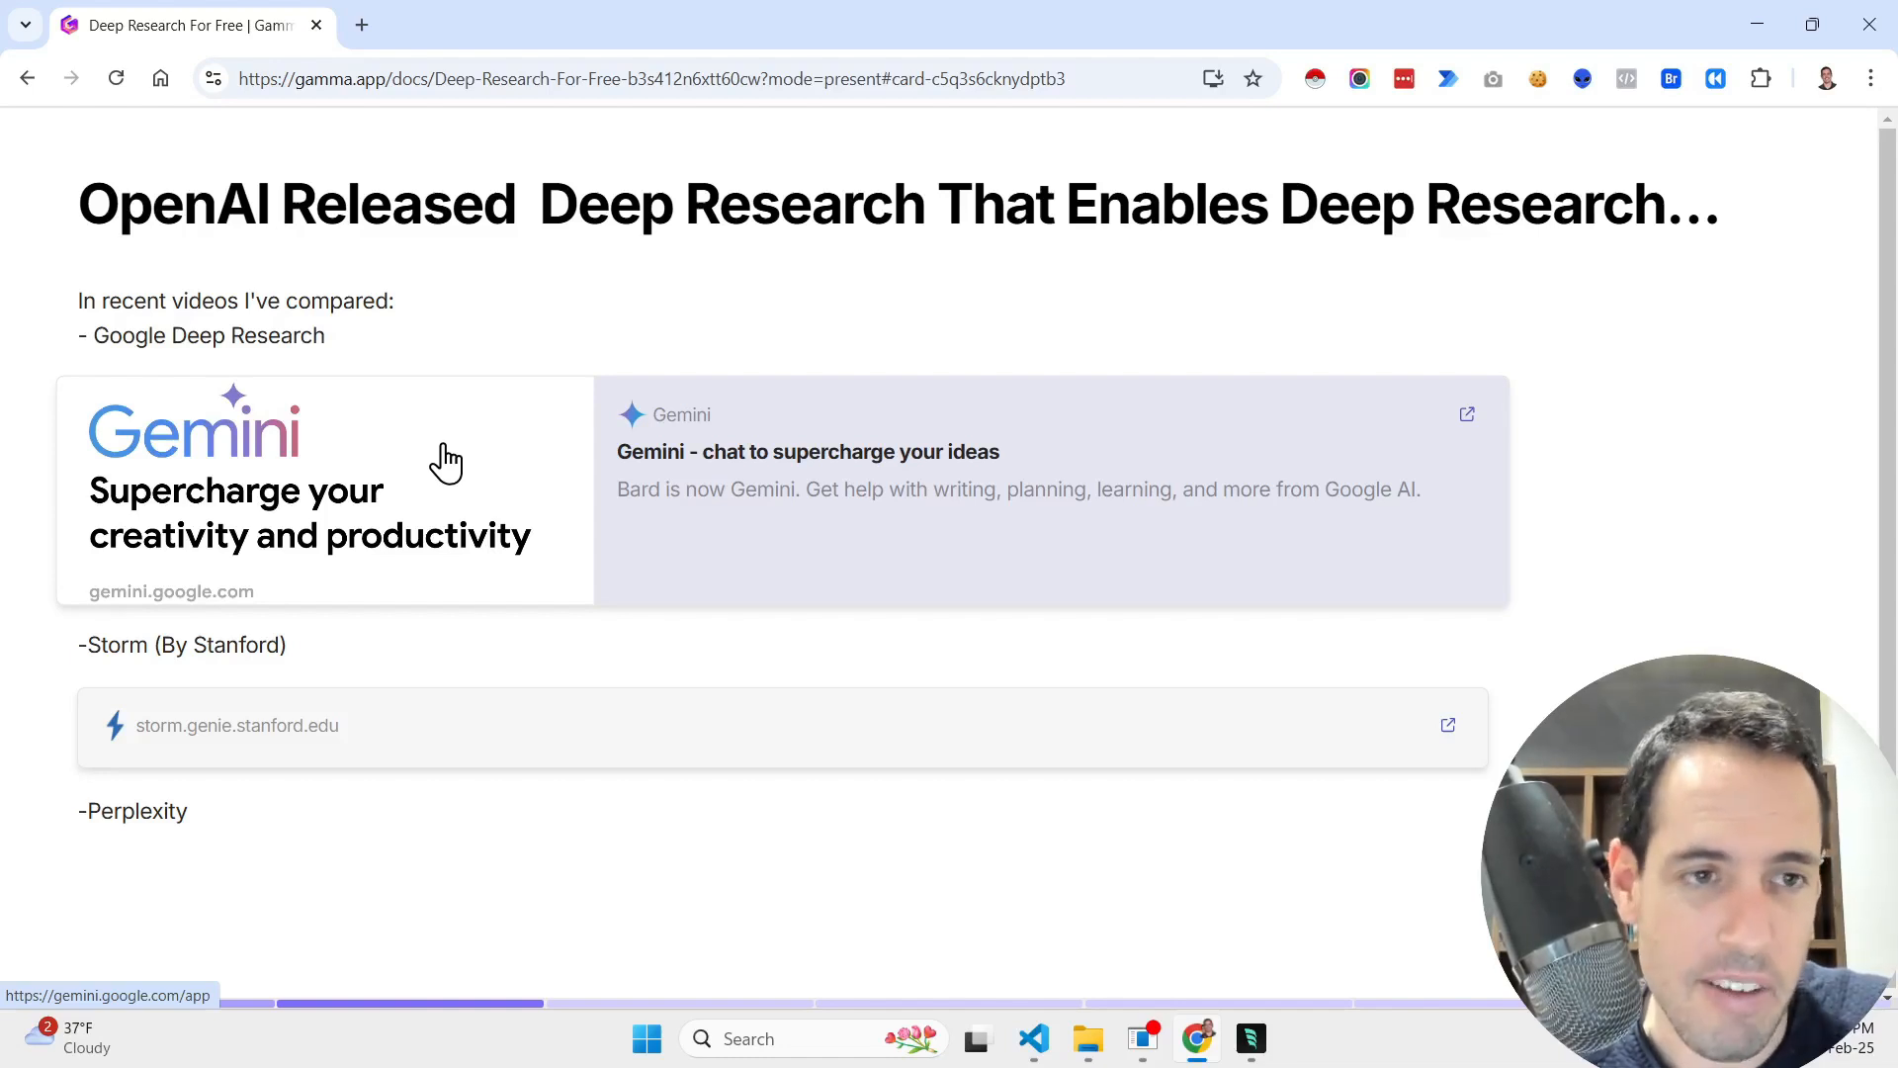
- Open Gemini from the presentation's link card and select the 1.5 Pro with Deep Research model
click(445, 461)
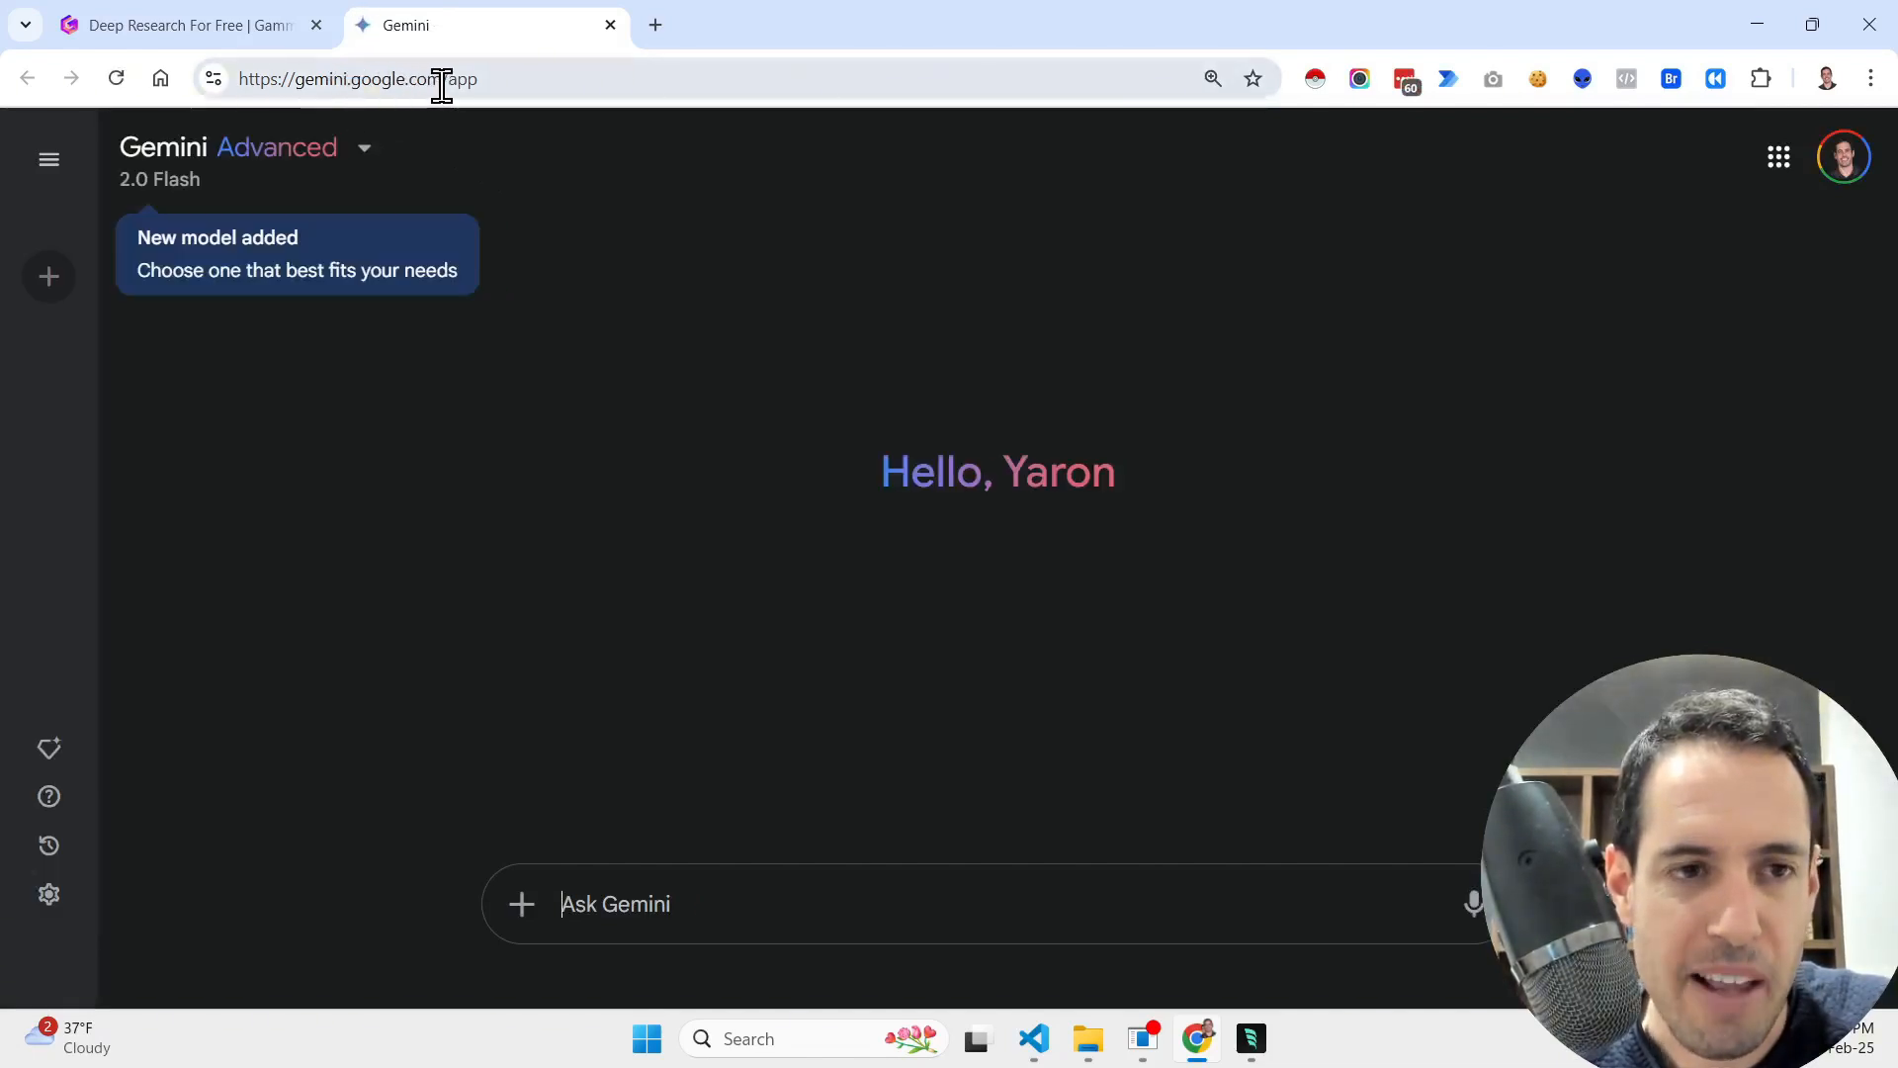
click(365, 159)
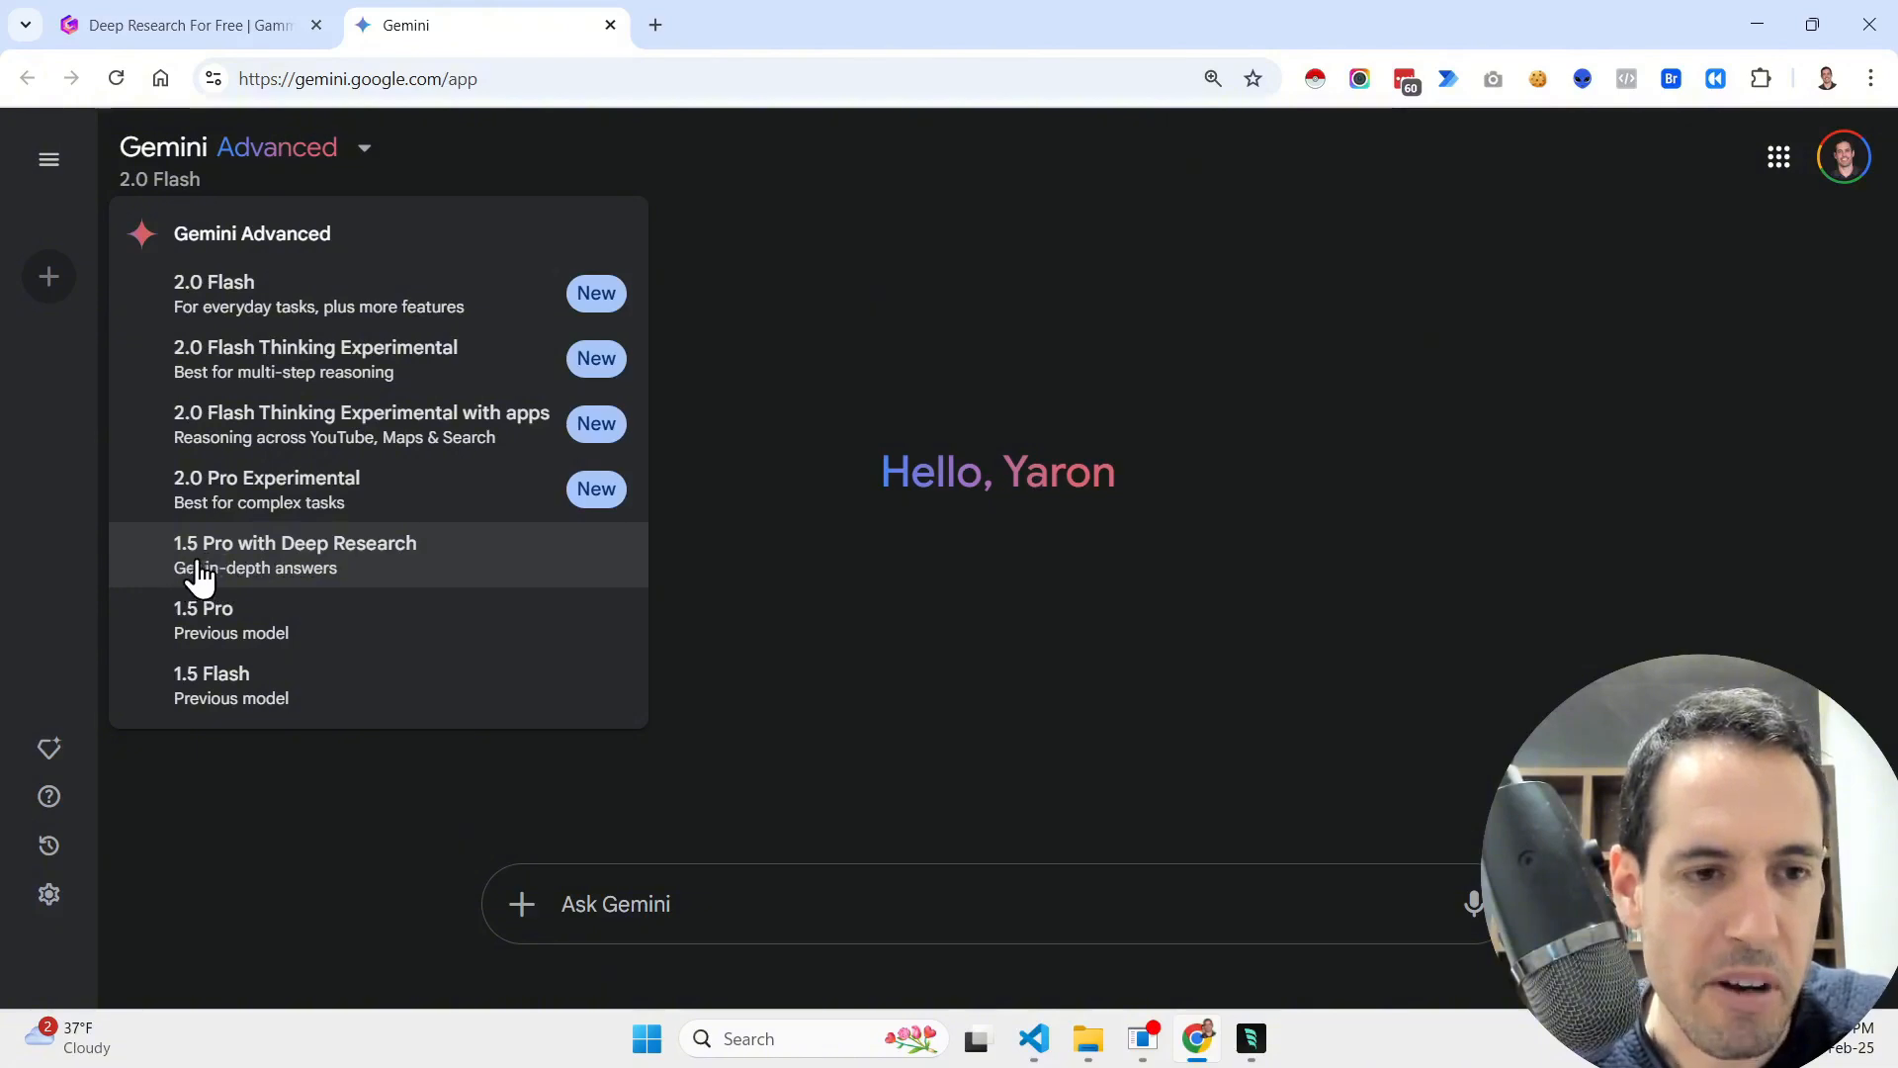
click(297, 577)
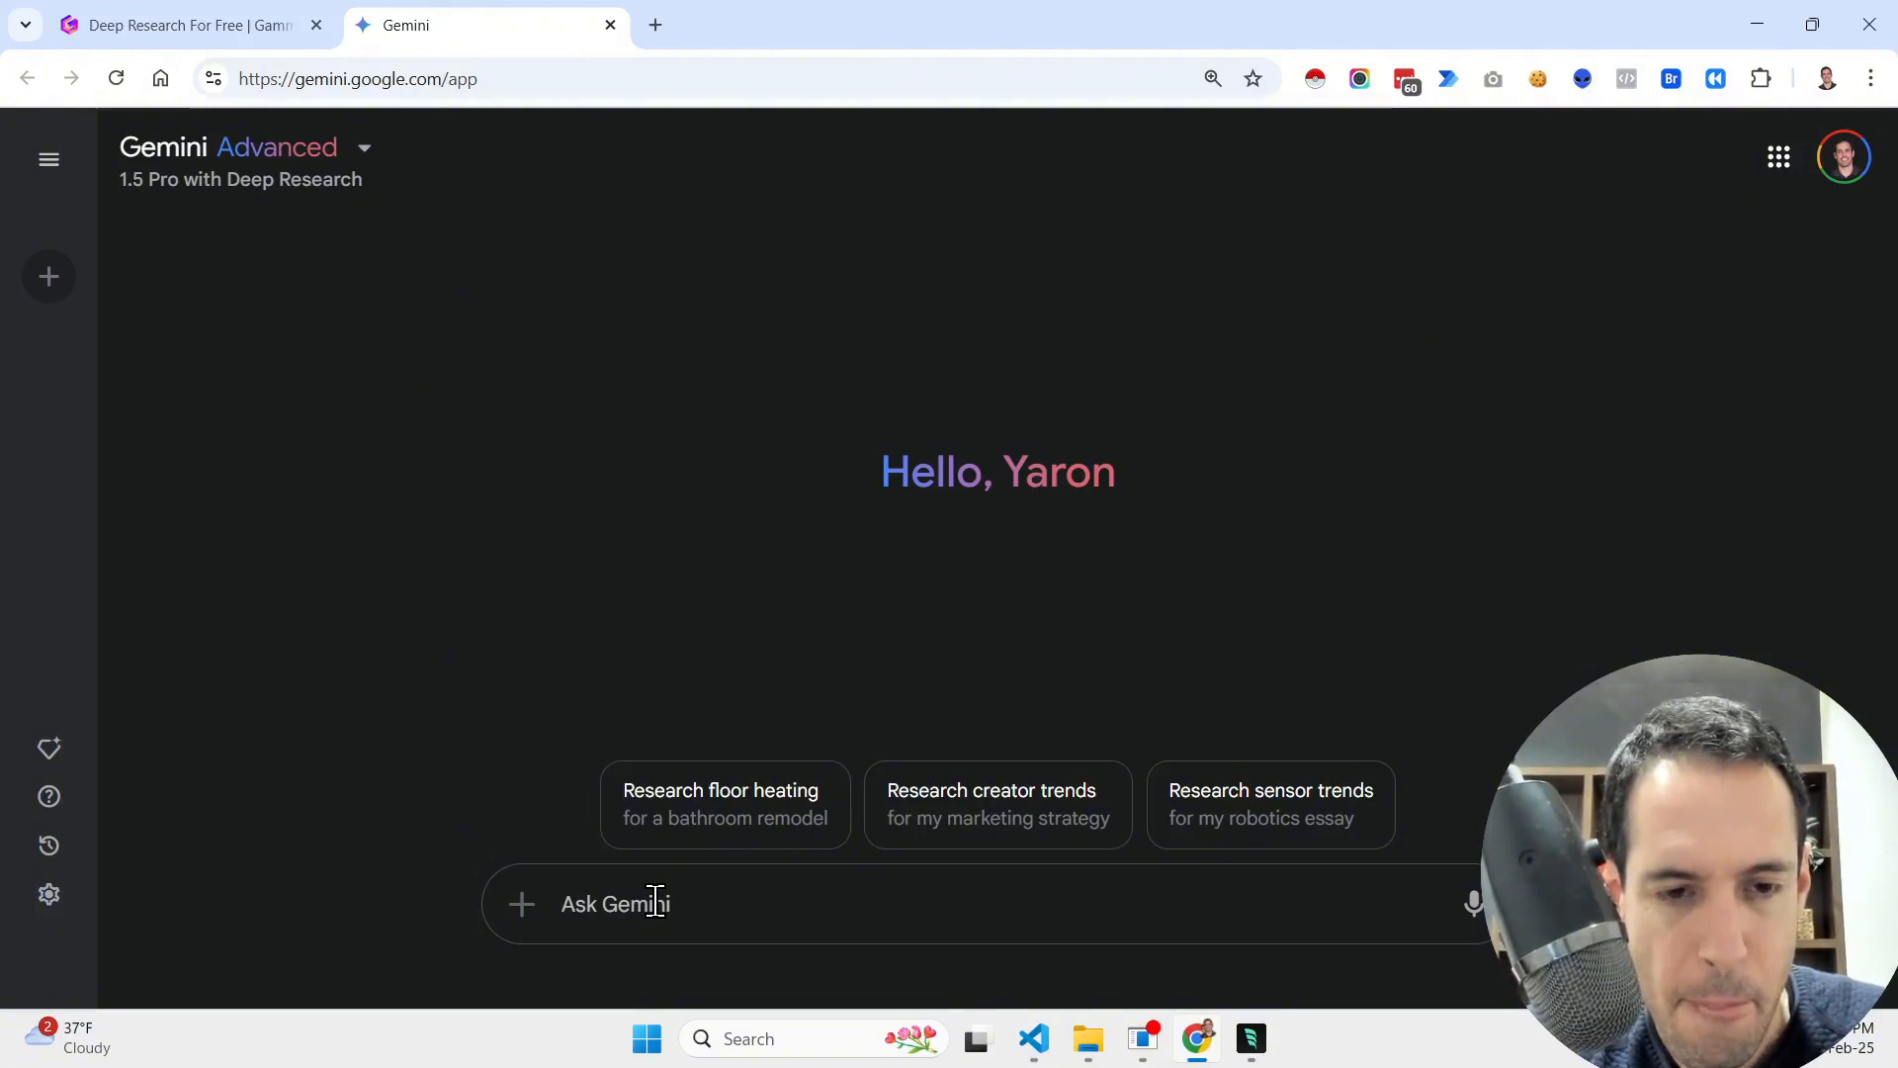
- Submit the prompt "I would To conduct a research about use of agenetic frameworks in enterprises in 2024."
text(I would)
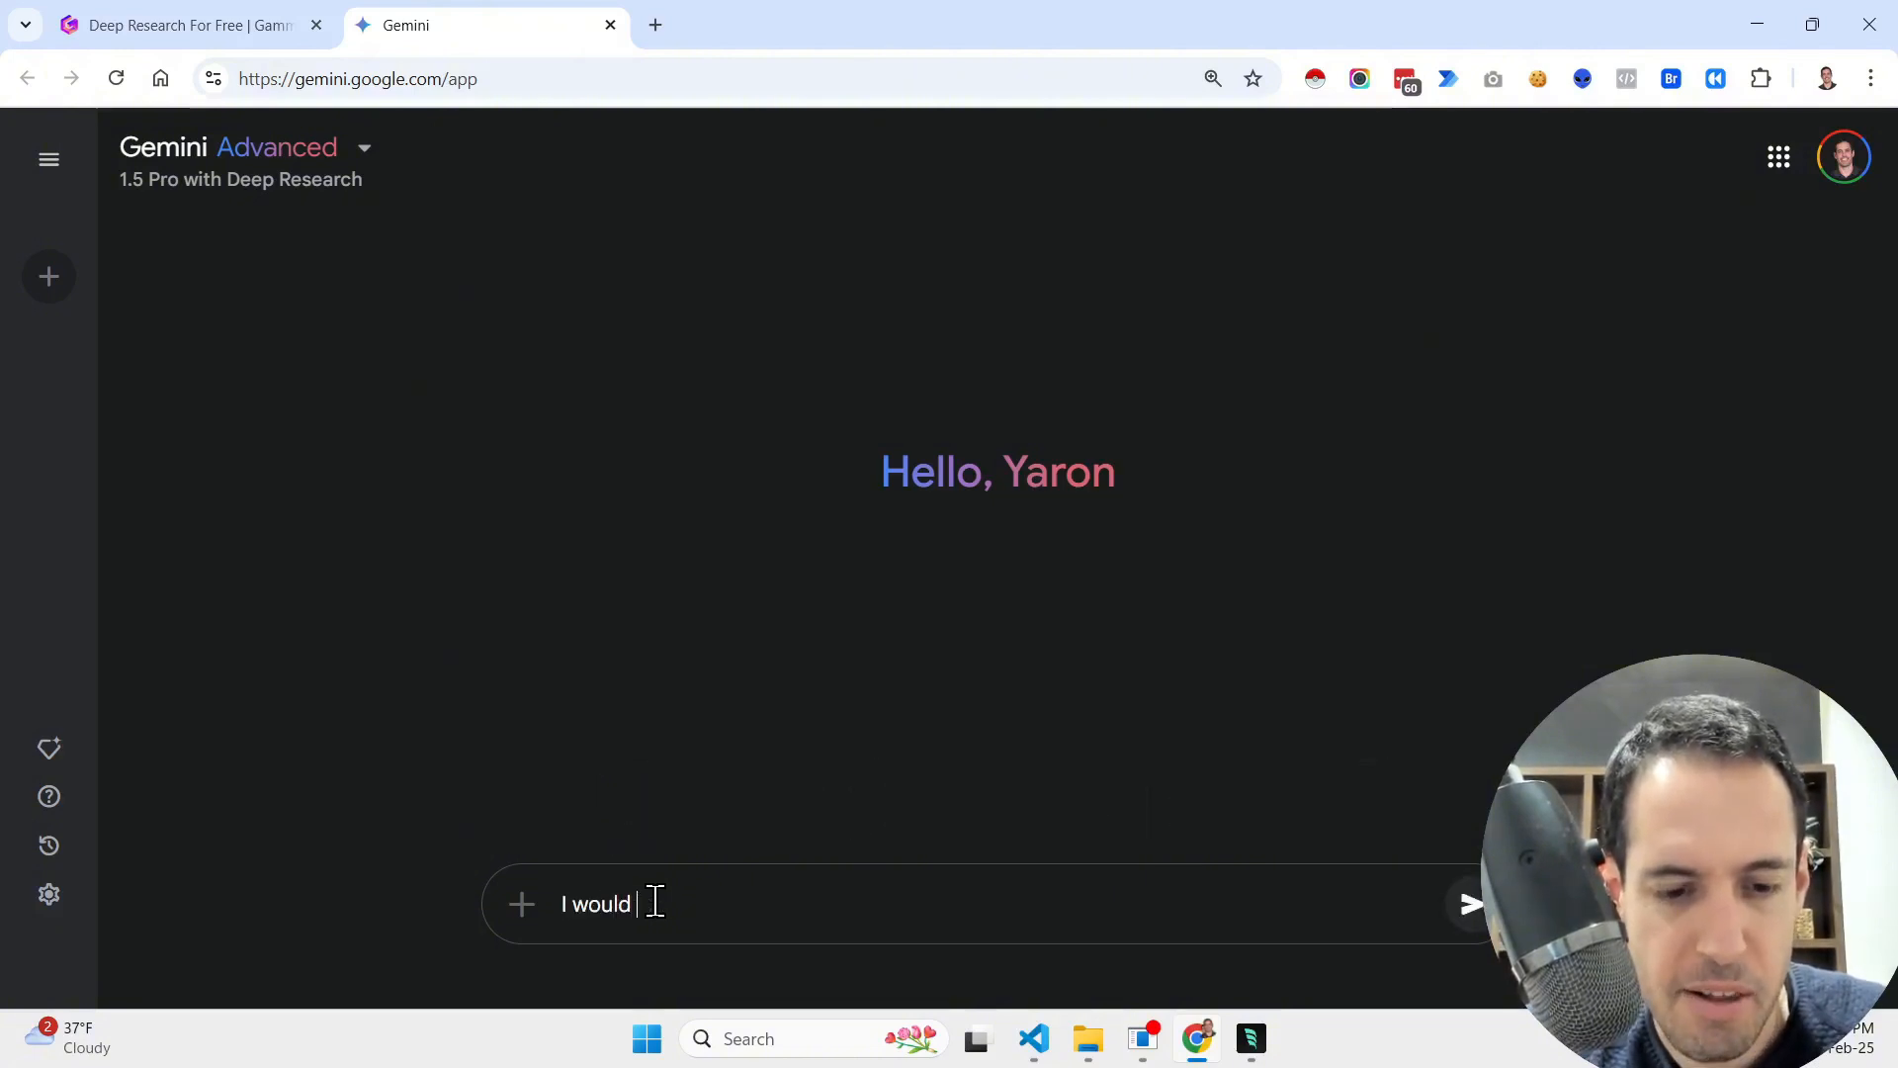
key(super+h)
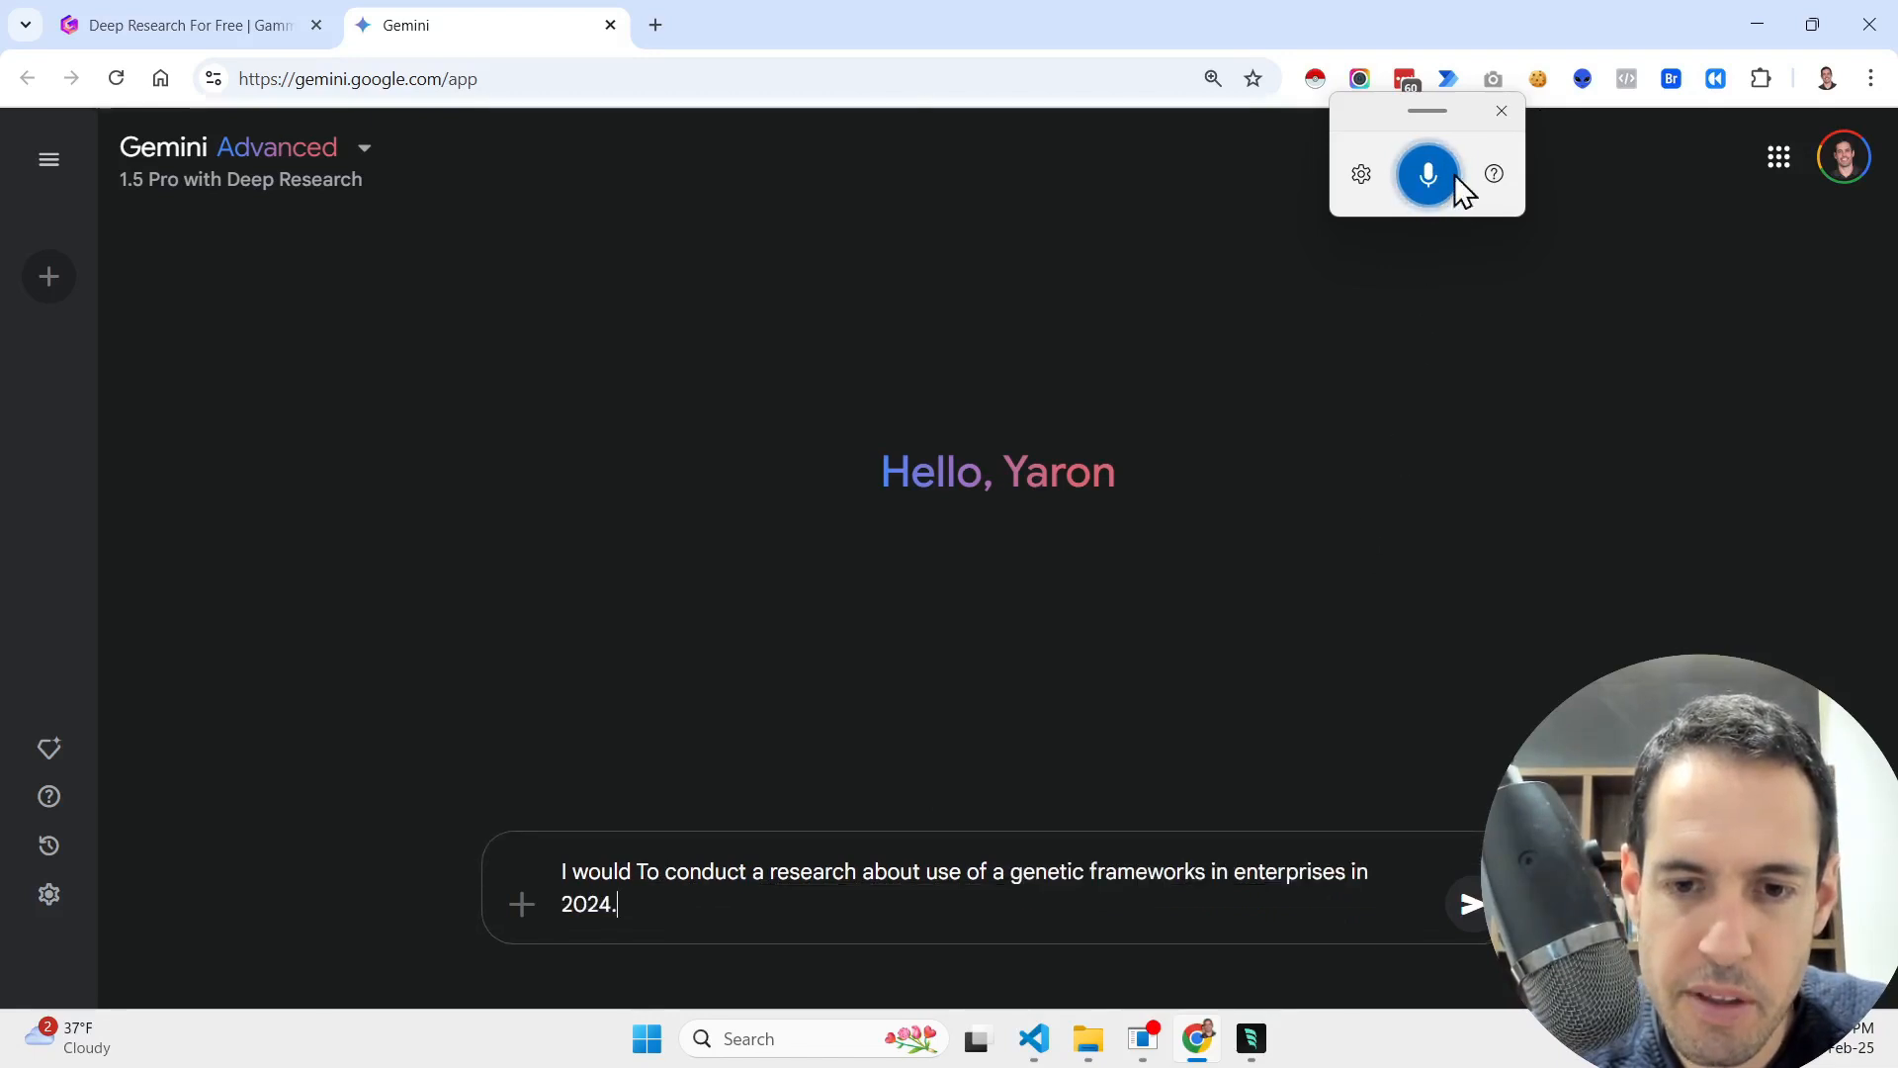
click(1501, 110)
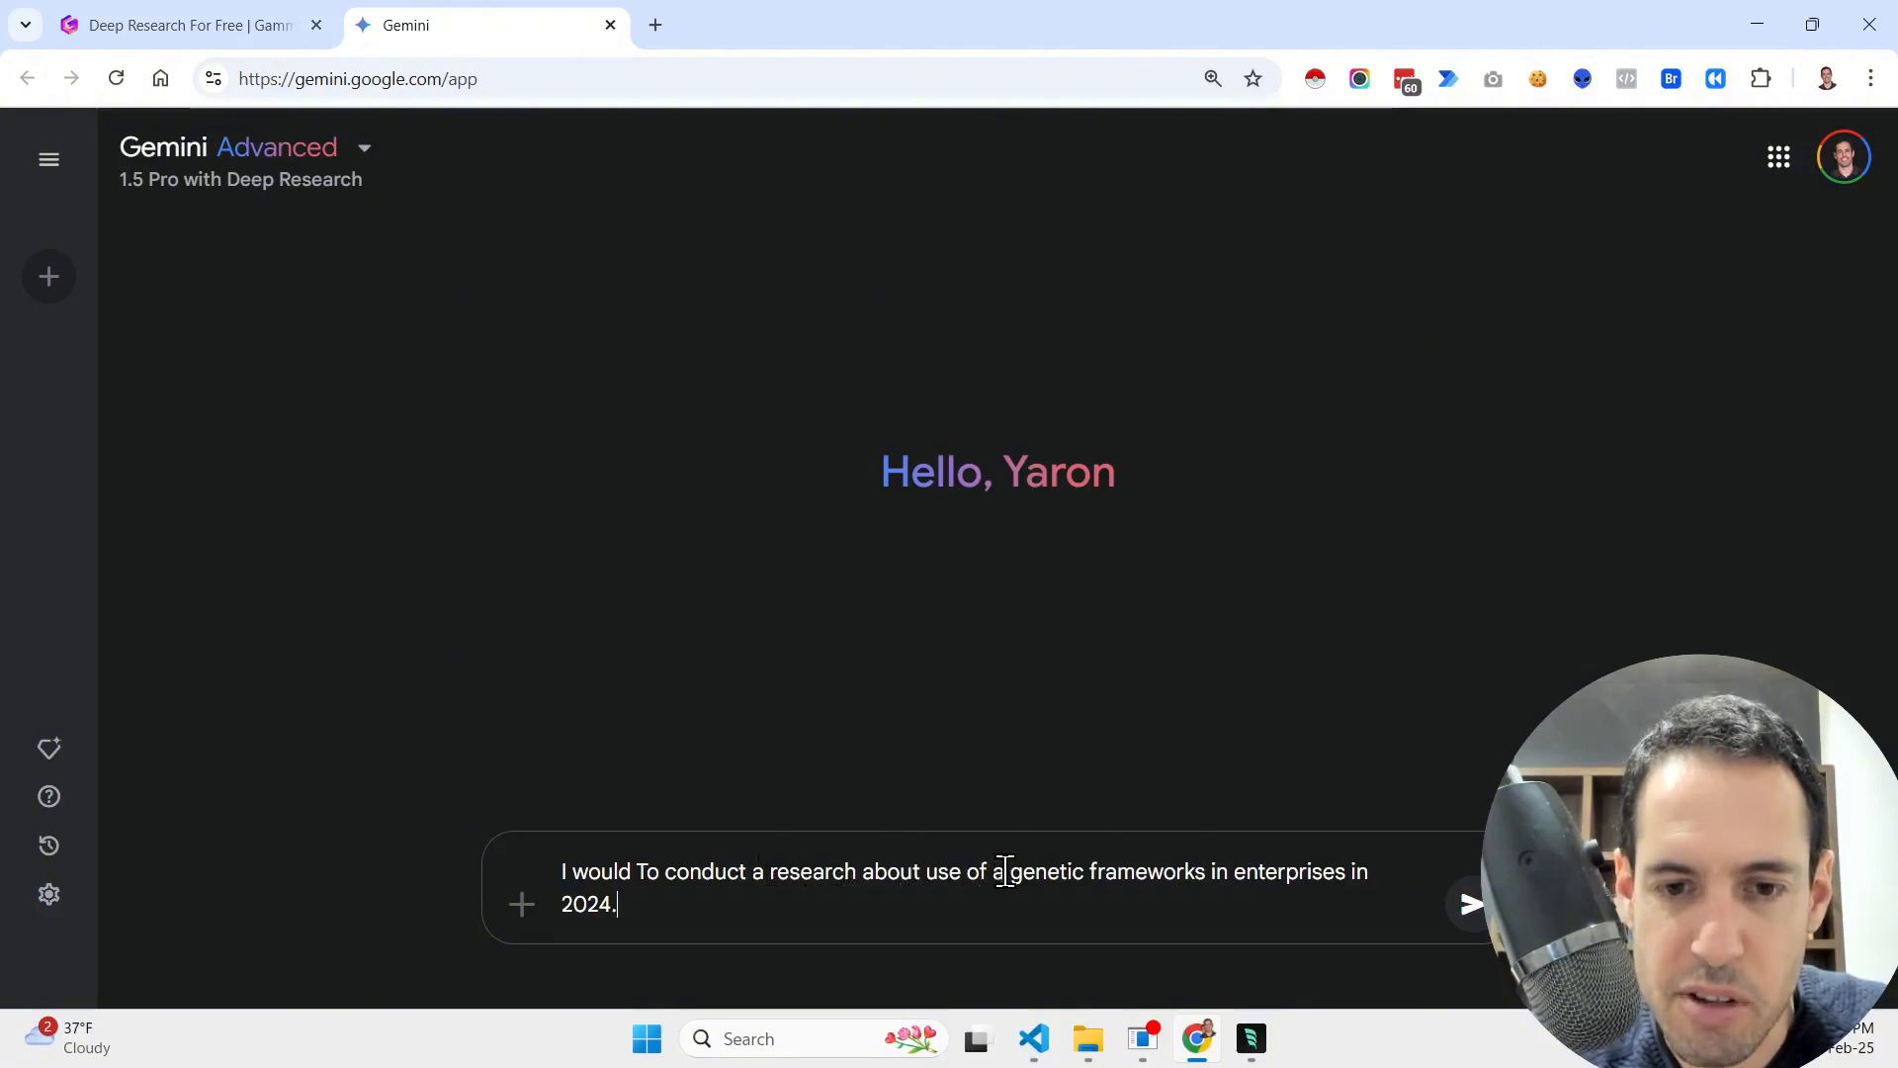
click(1046, 872)
key(Delete)
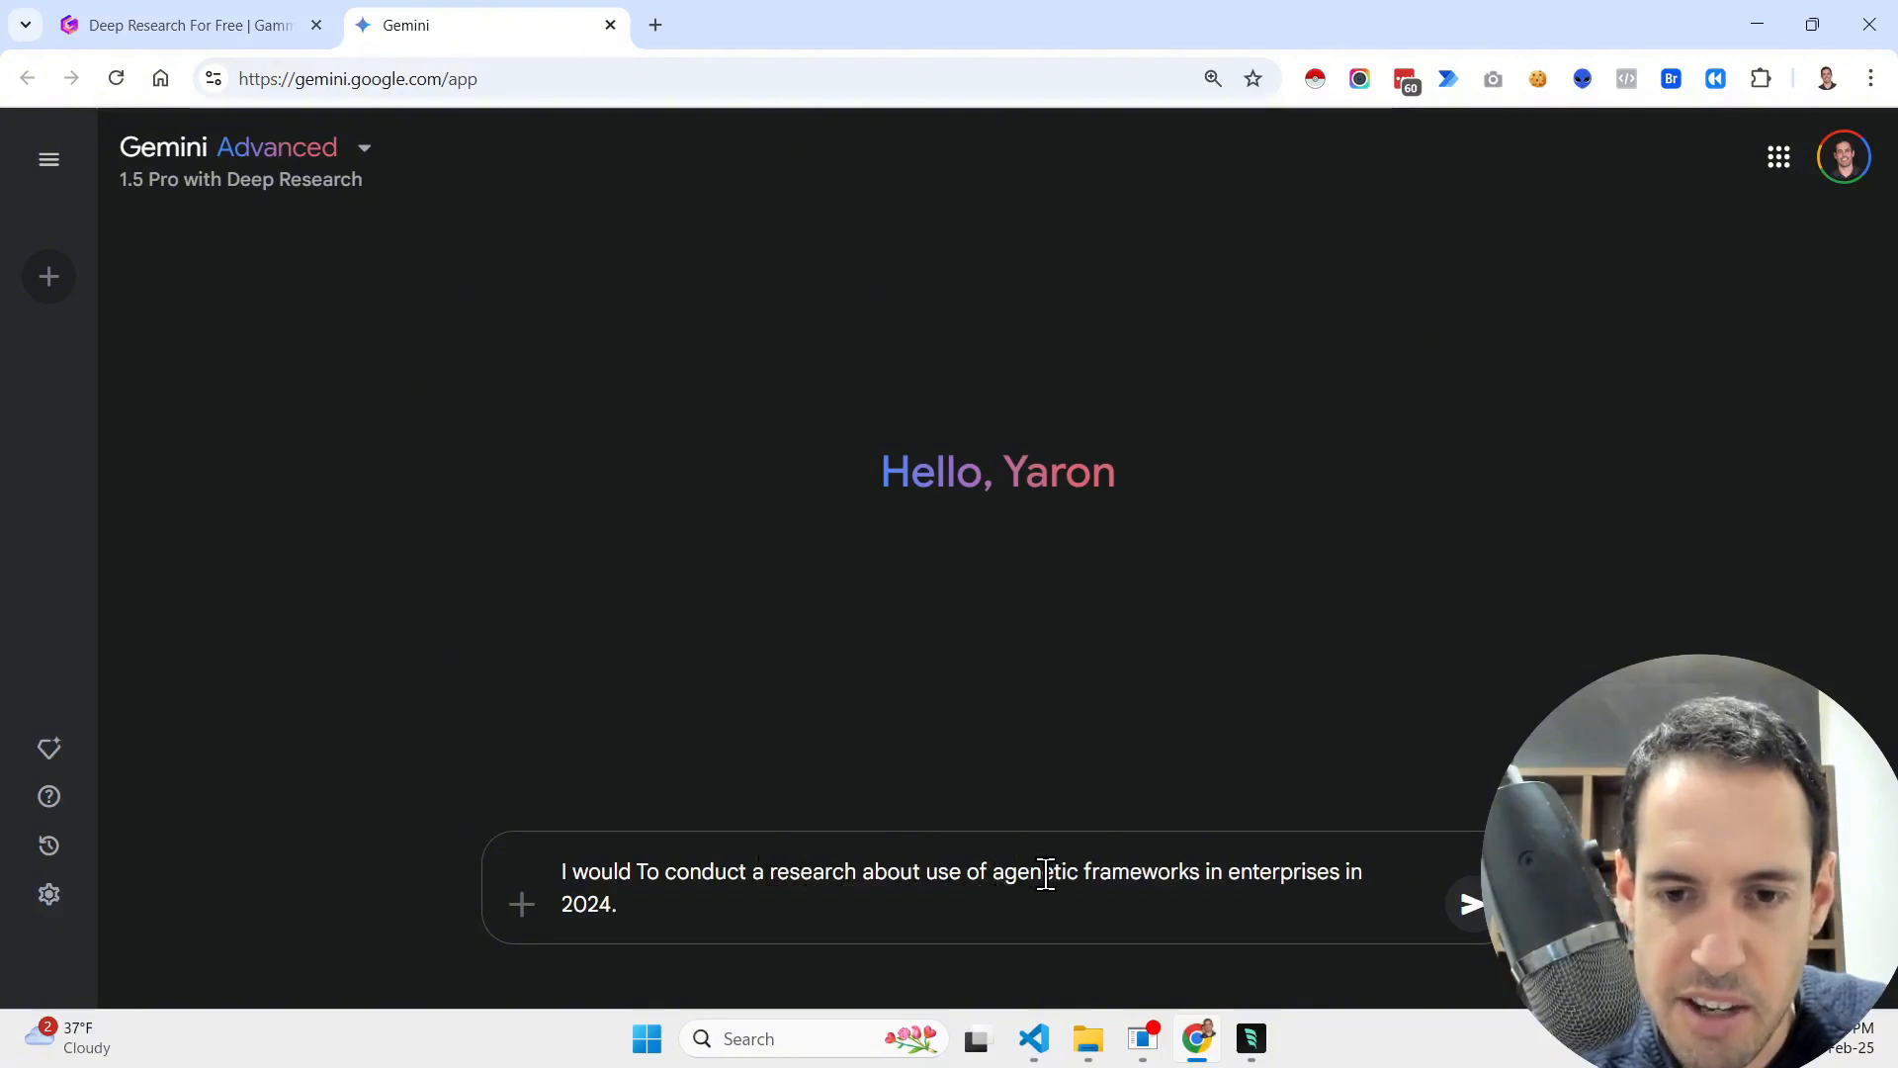
click(885, 911)
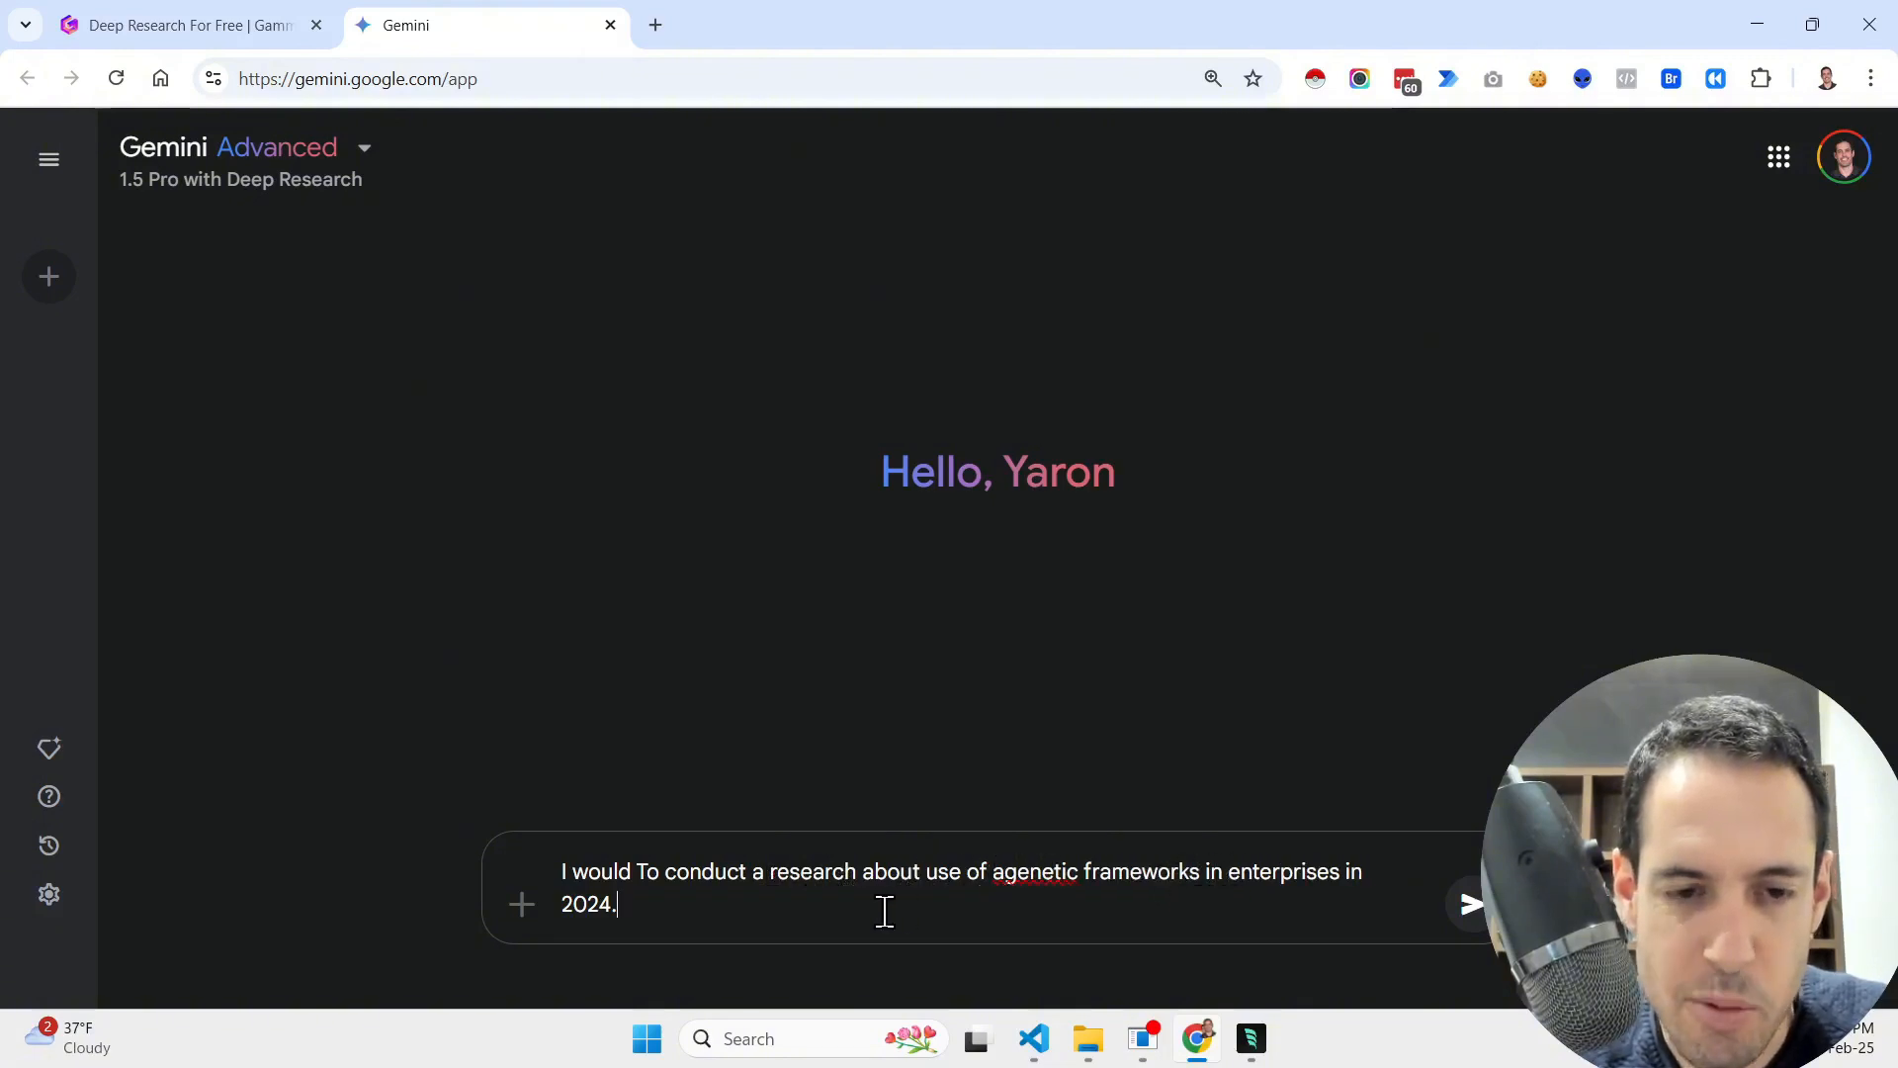
click(1469, 905)
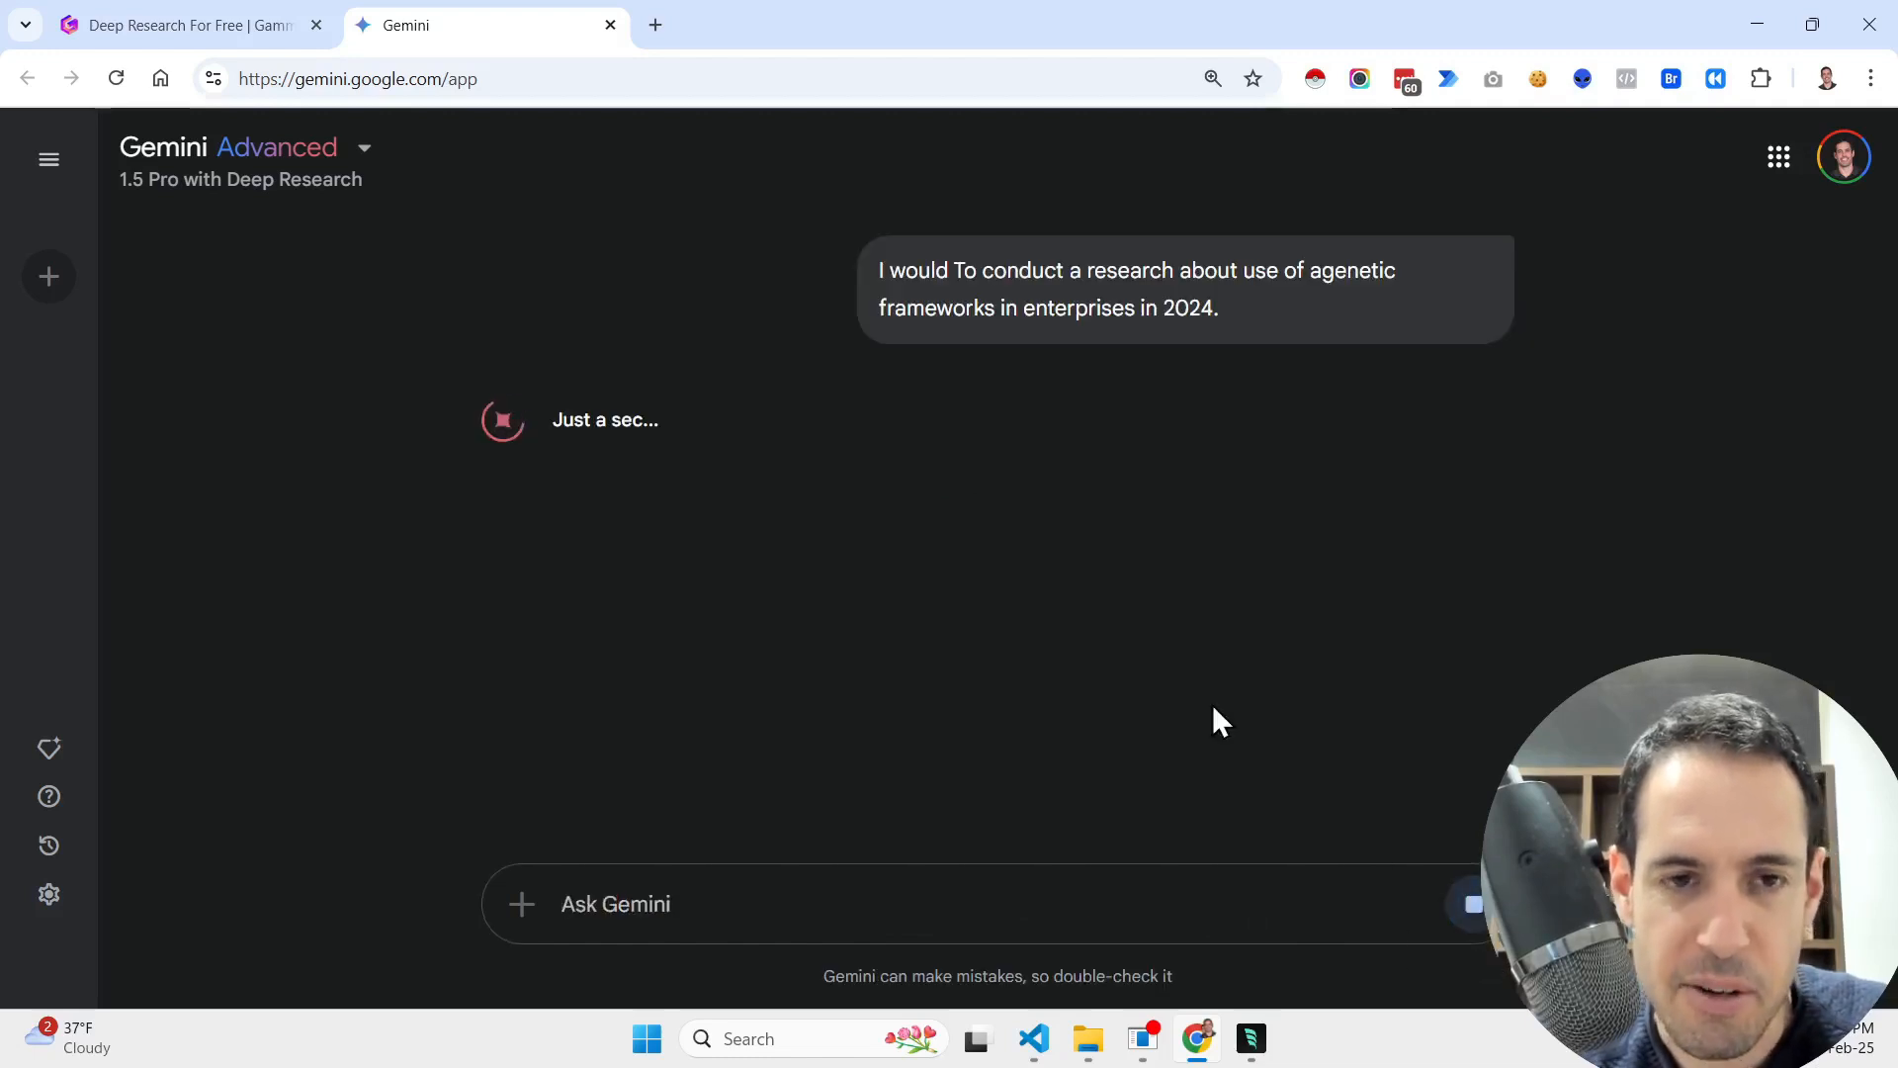
- Copy the submitted prompt into an untitled Notepad note, and return to Gemini in the browser
triple_click(1105, 301)
key(ctrl+c)
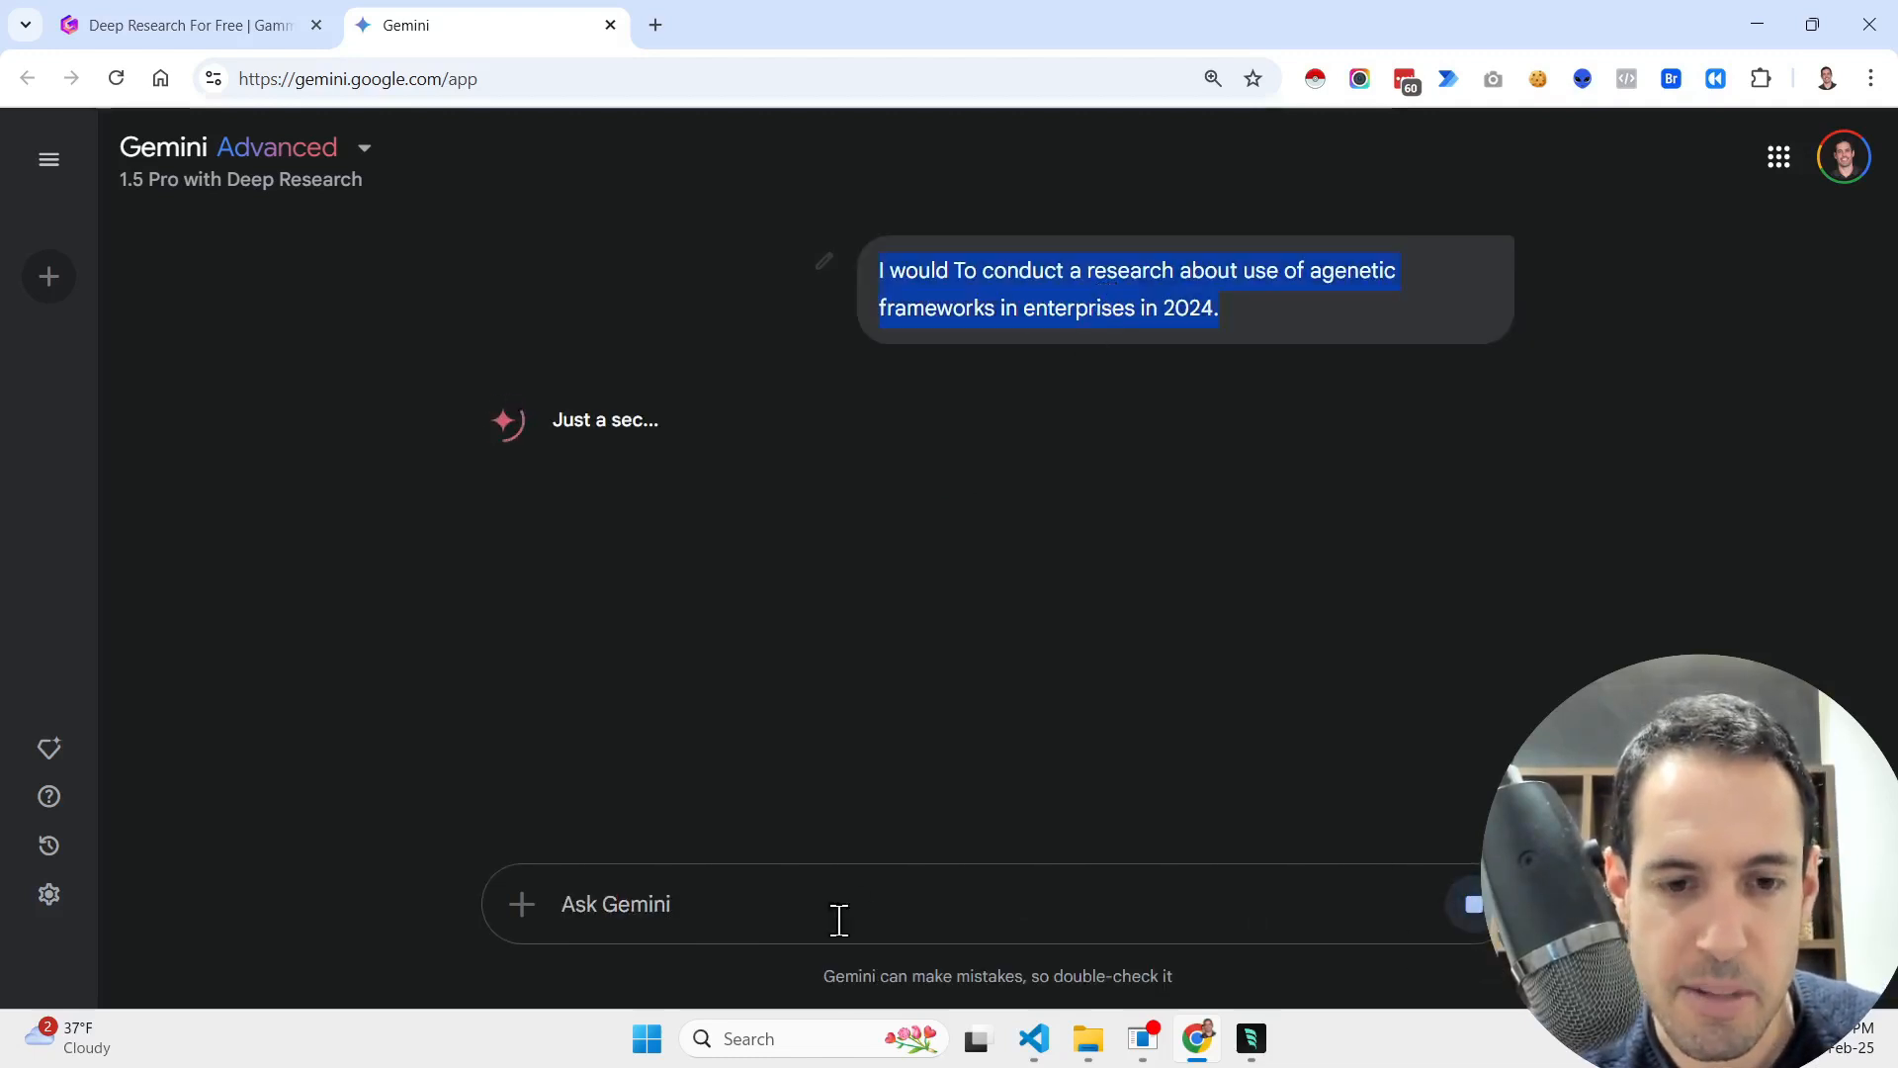
click(797, 1028)
text(note)
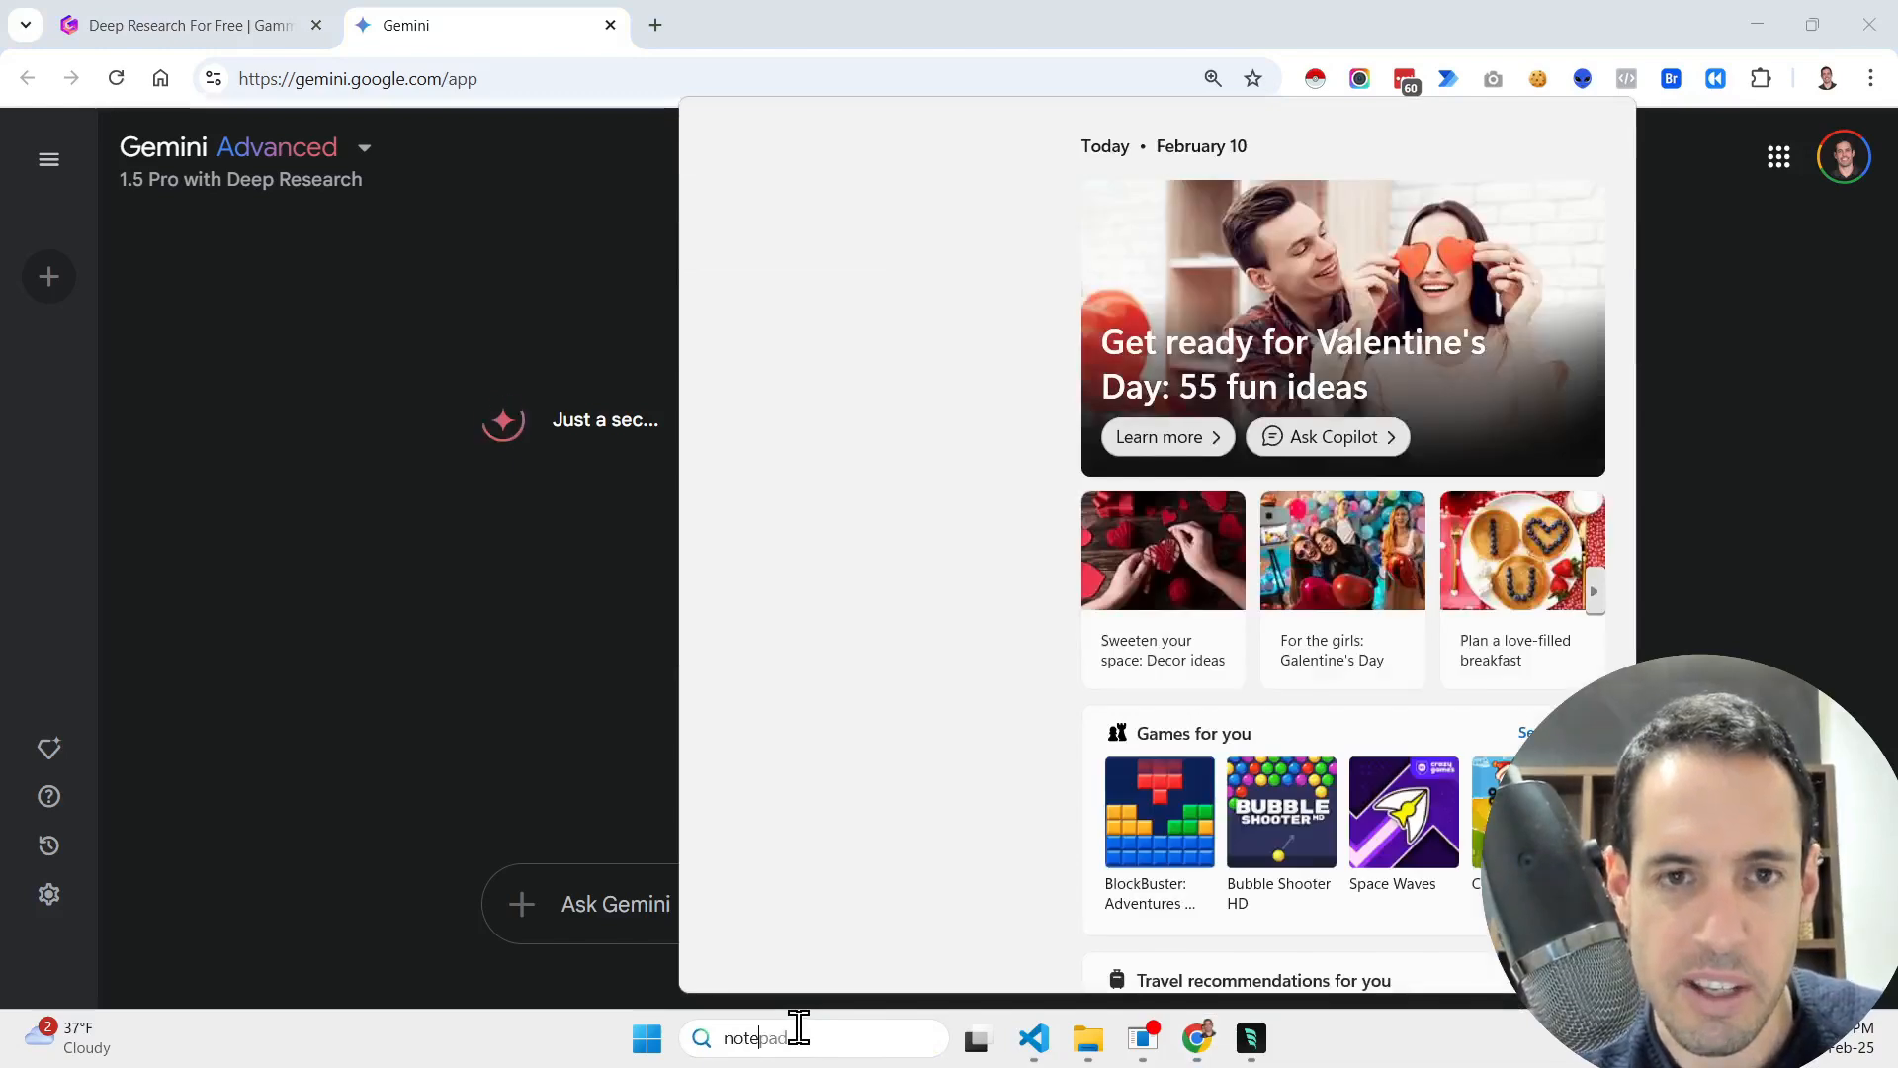
key(Return)
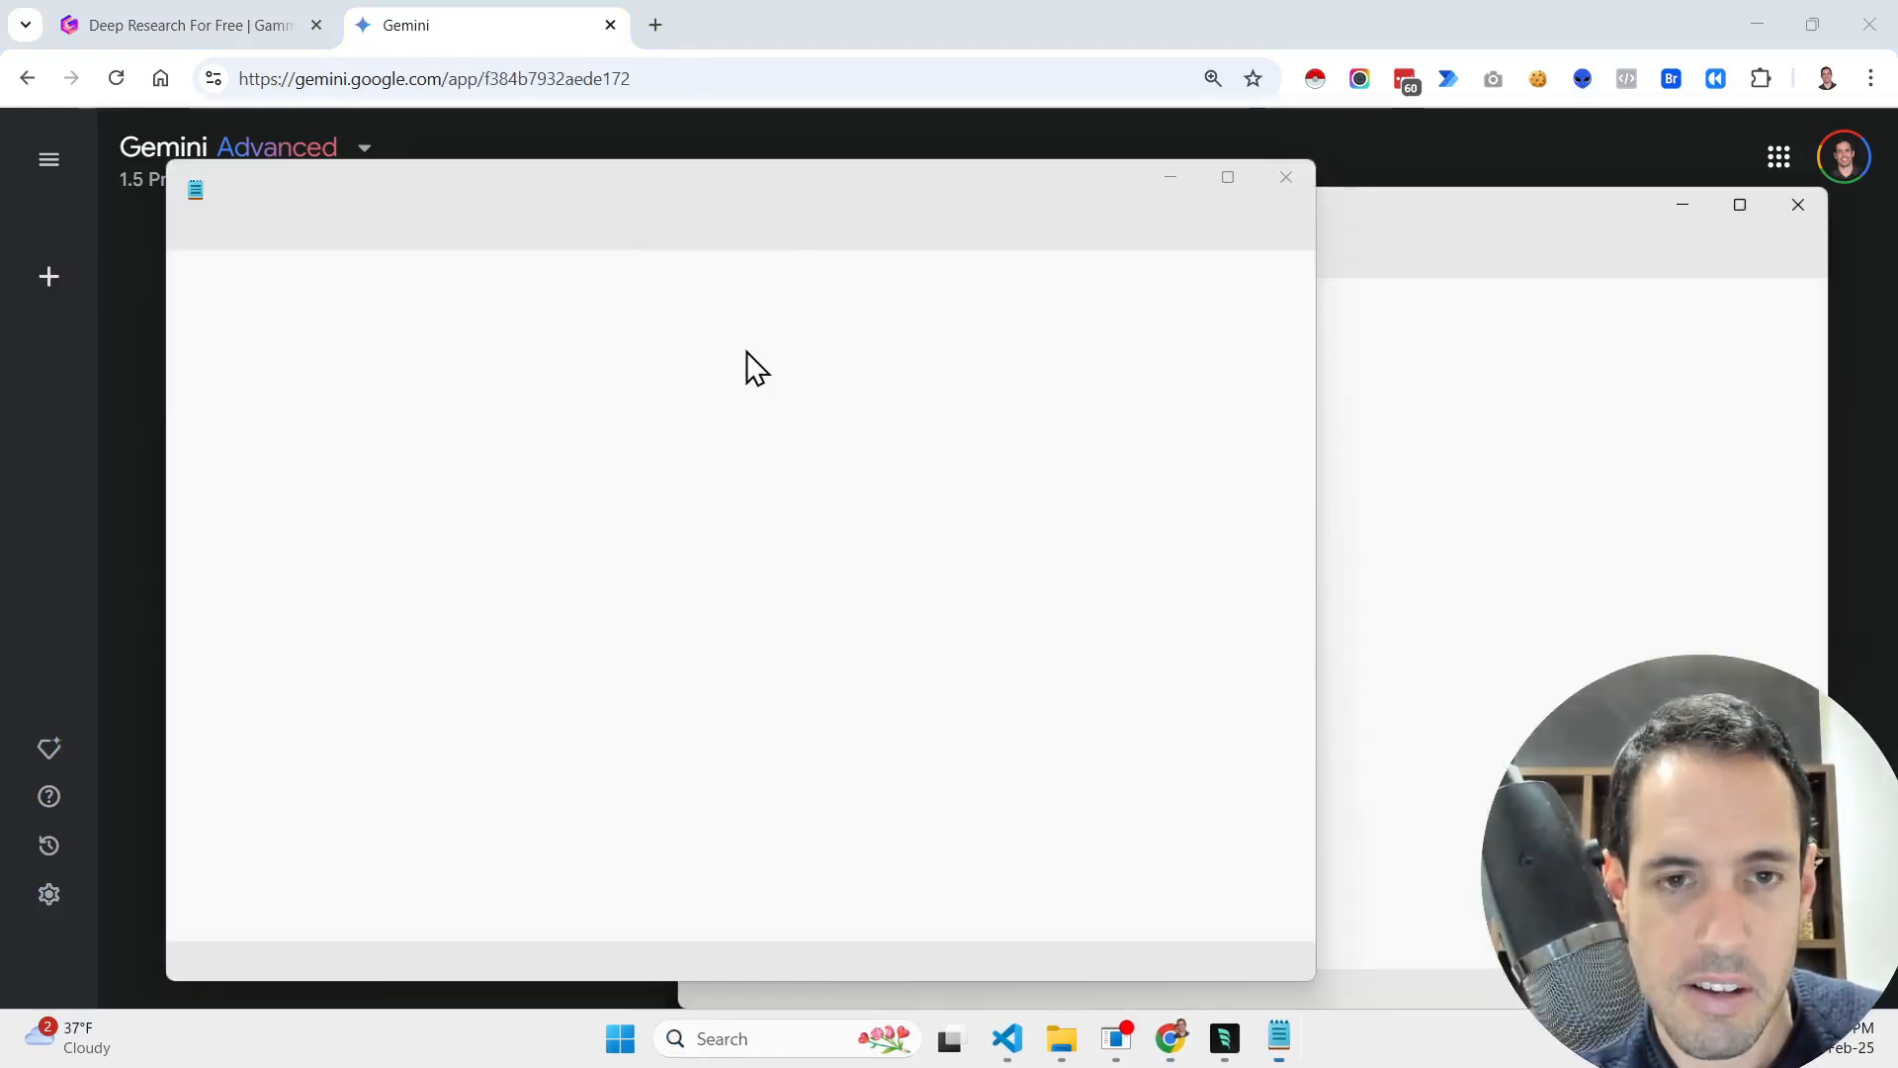
click(840, 191)
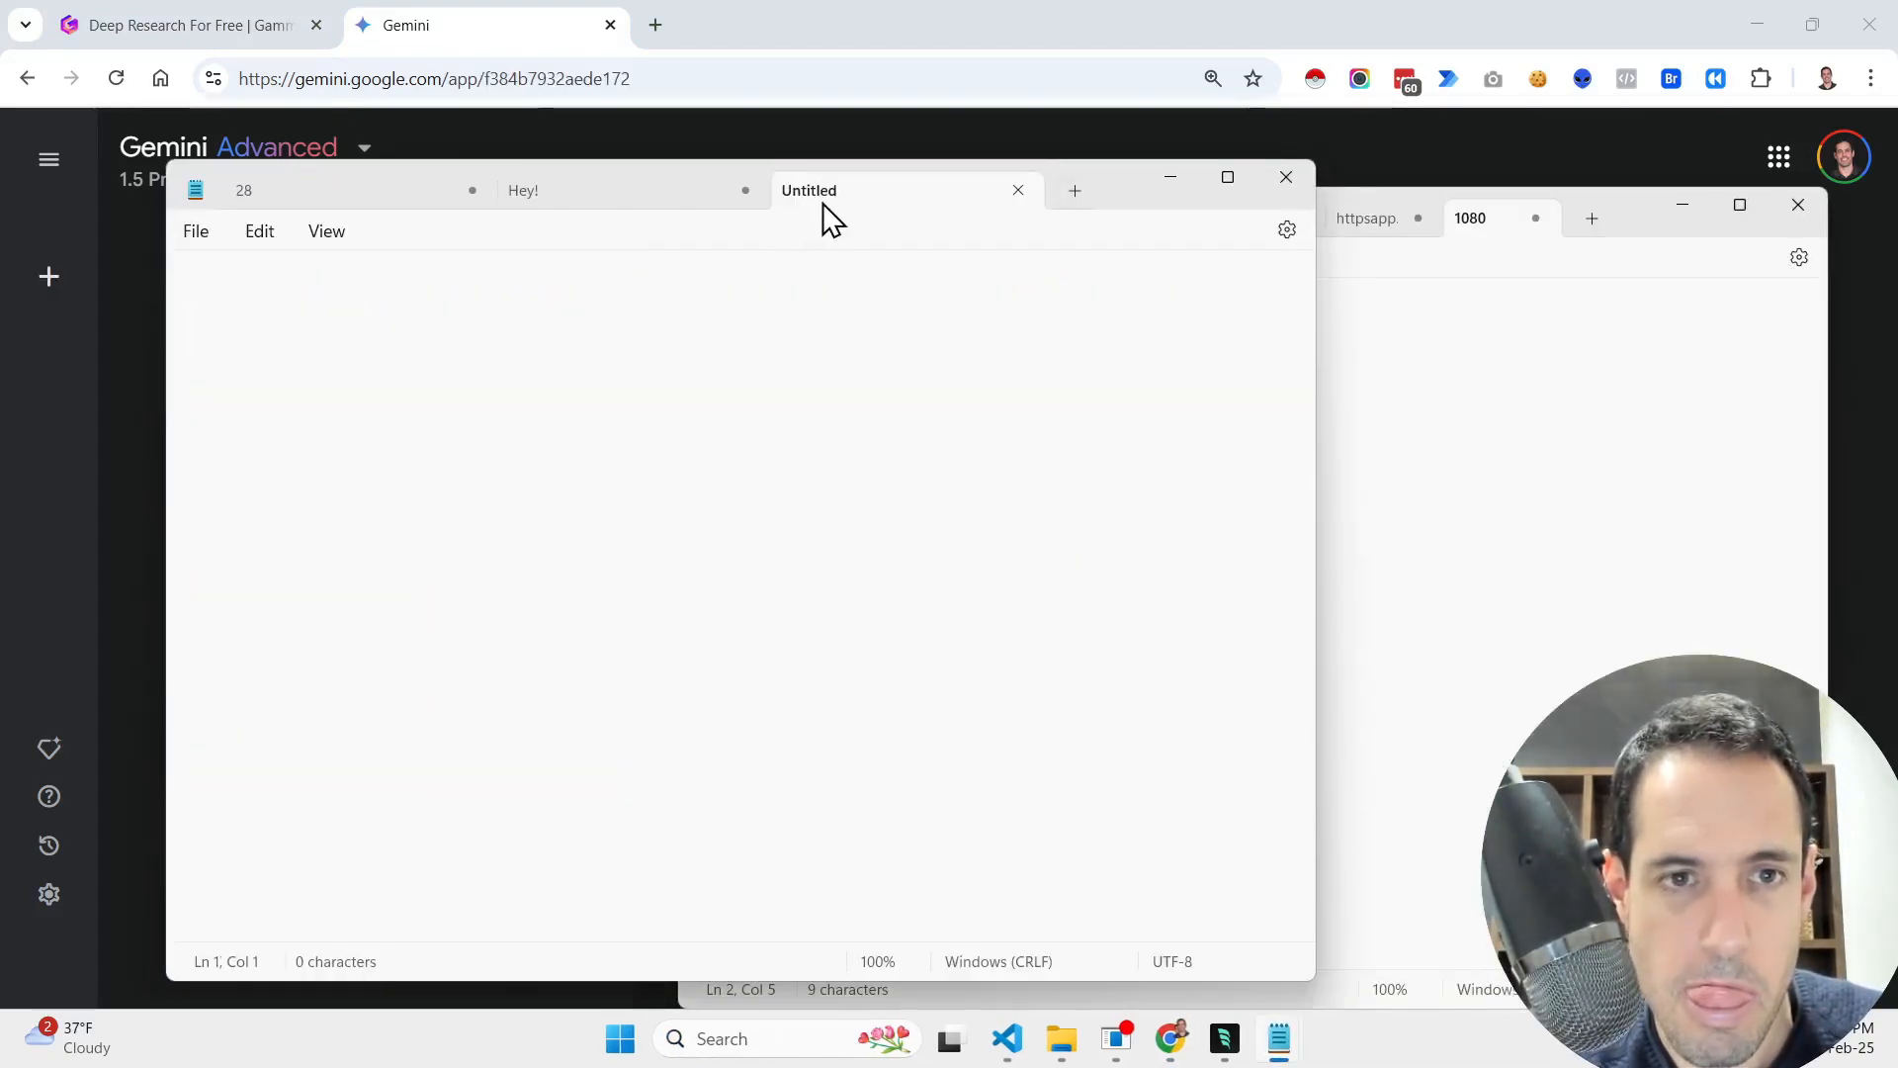
key(ctrl+v)
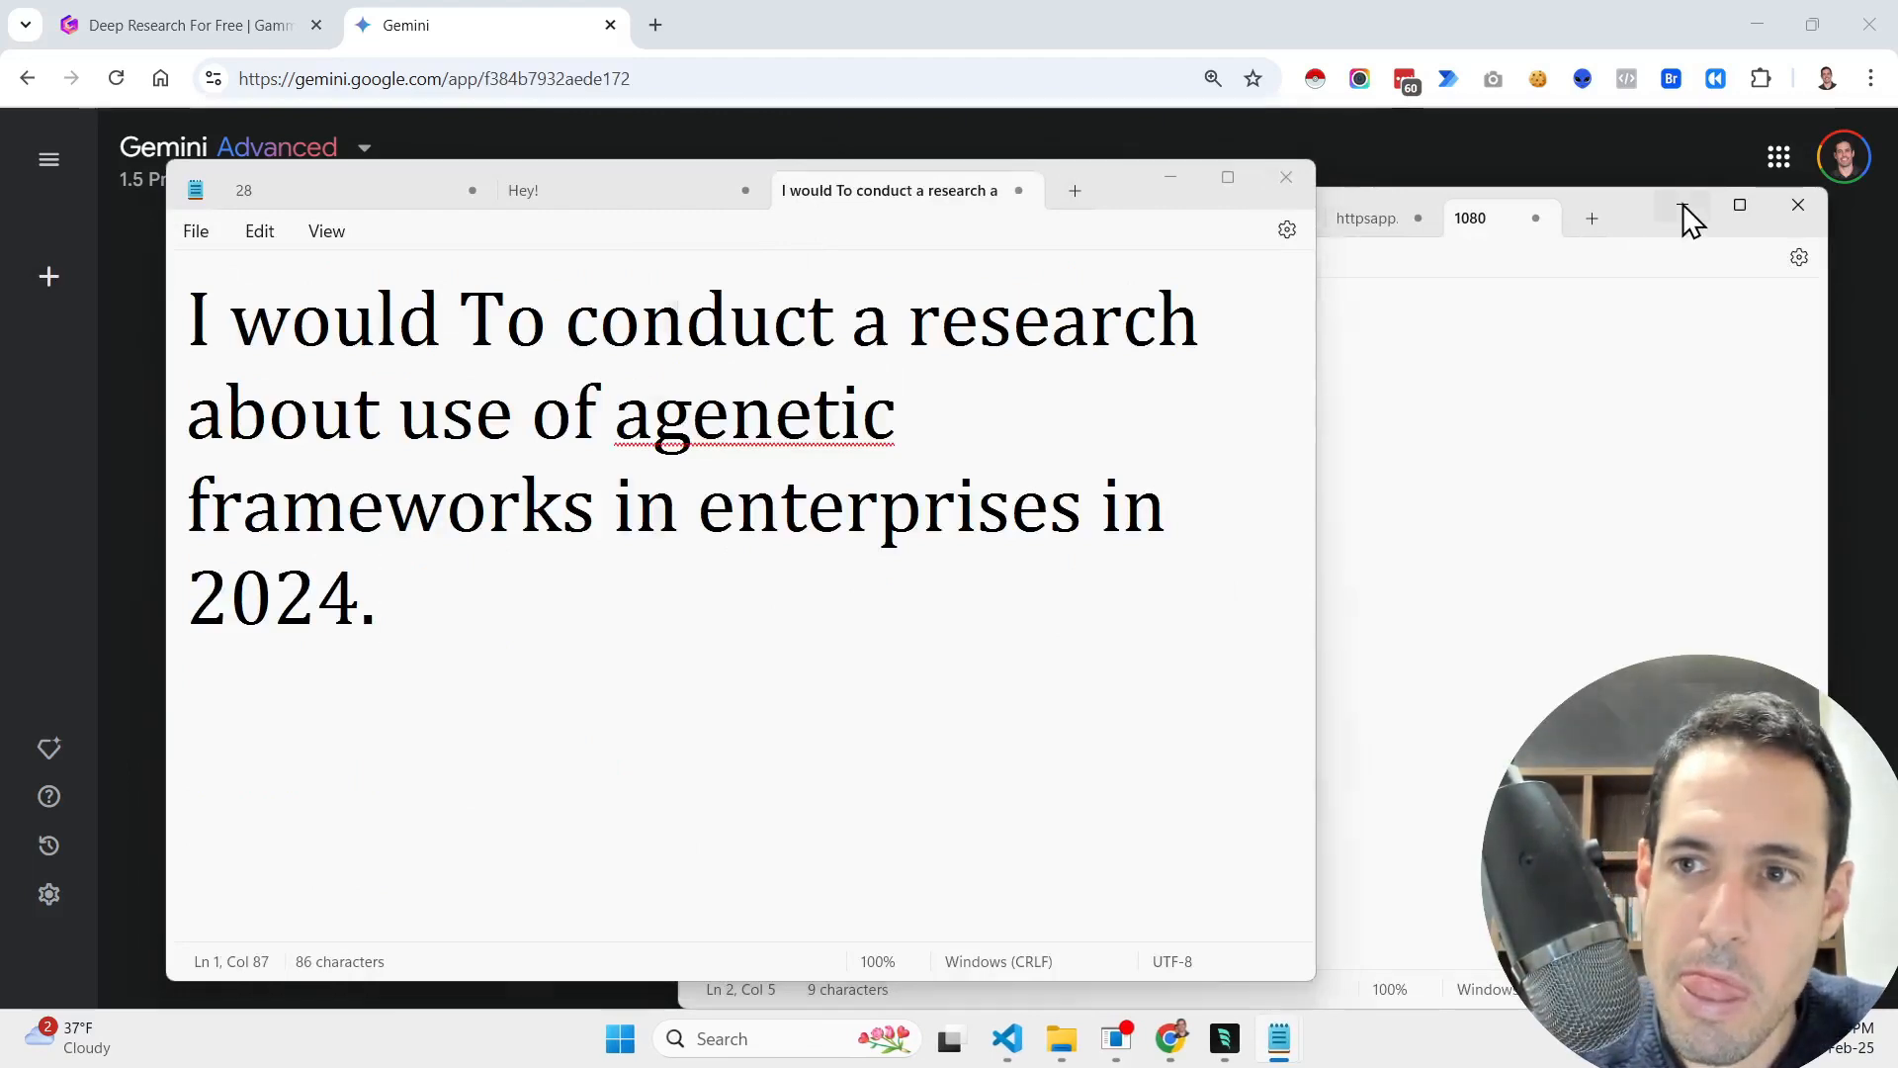
click(1682, 205)
click(1063, 14)
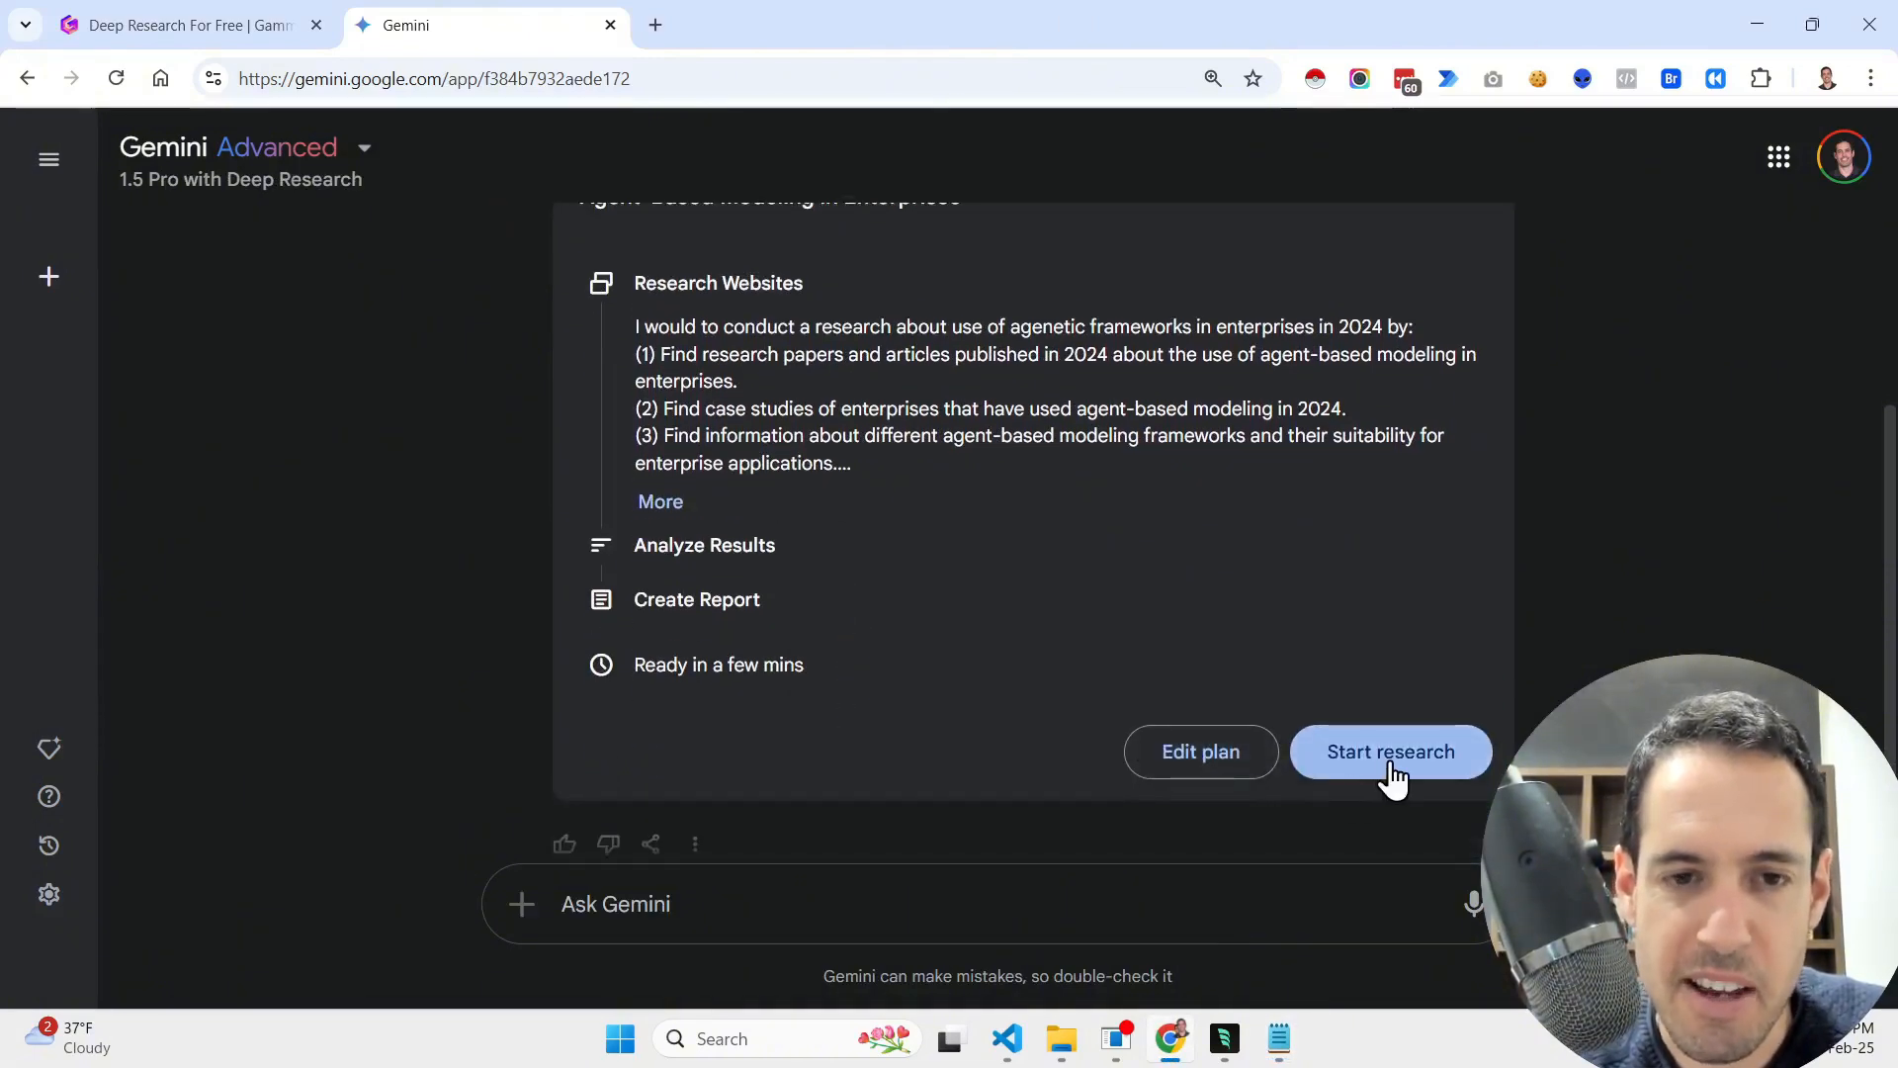
- Expand the research plan and request an edit: not agent based modelings, but AI Agents such as Autogen, CrewAI, Langchain etc
click(661, 505)
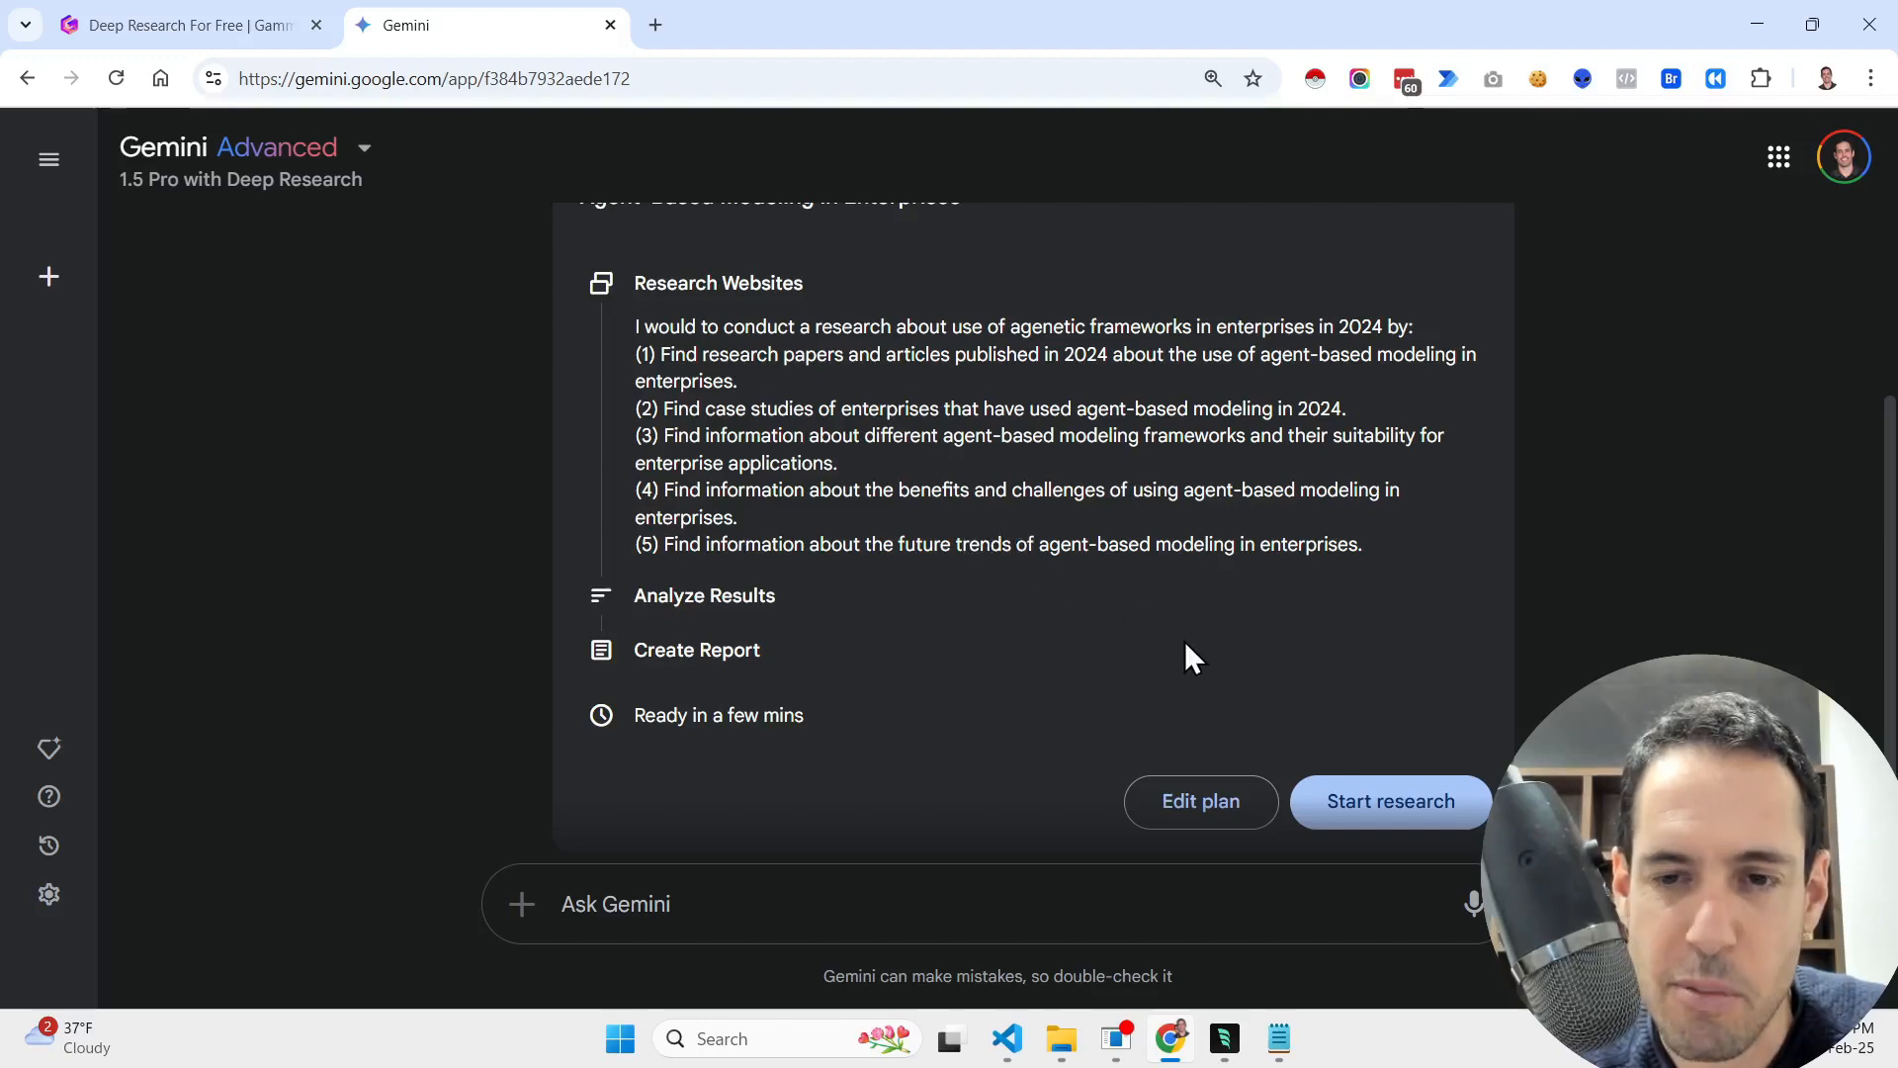
click(1195, 799)
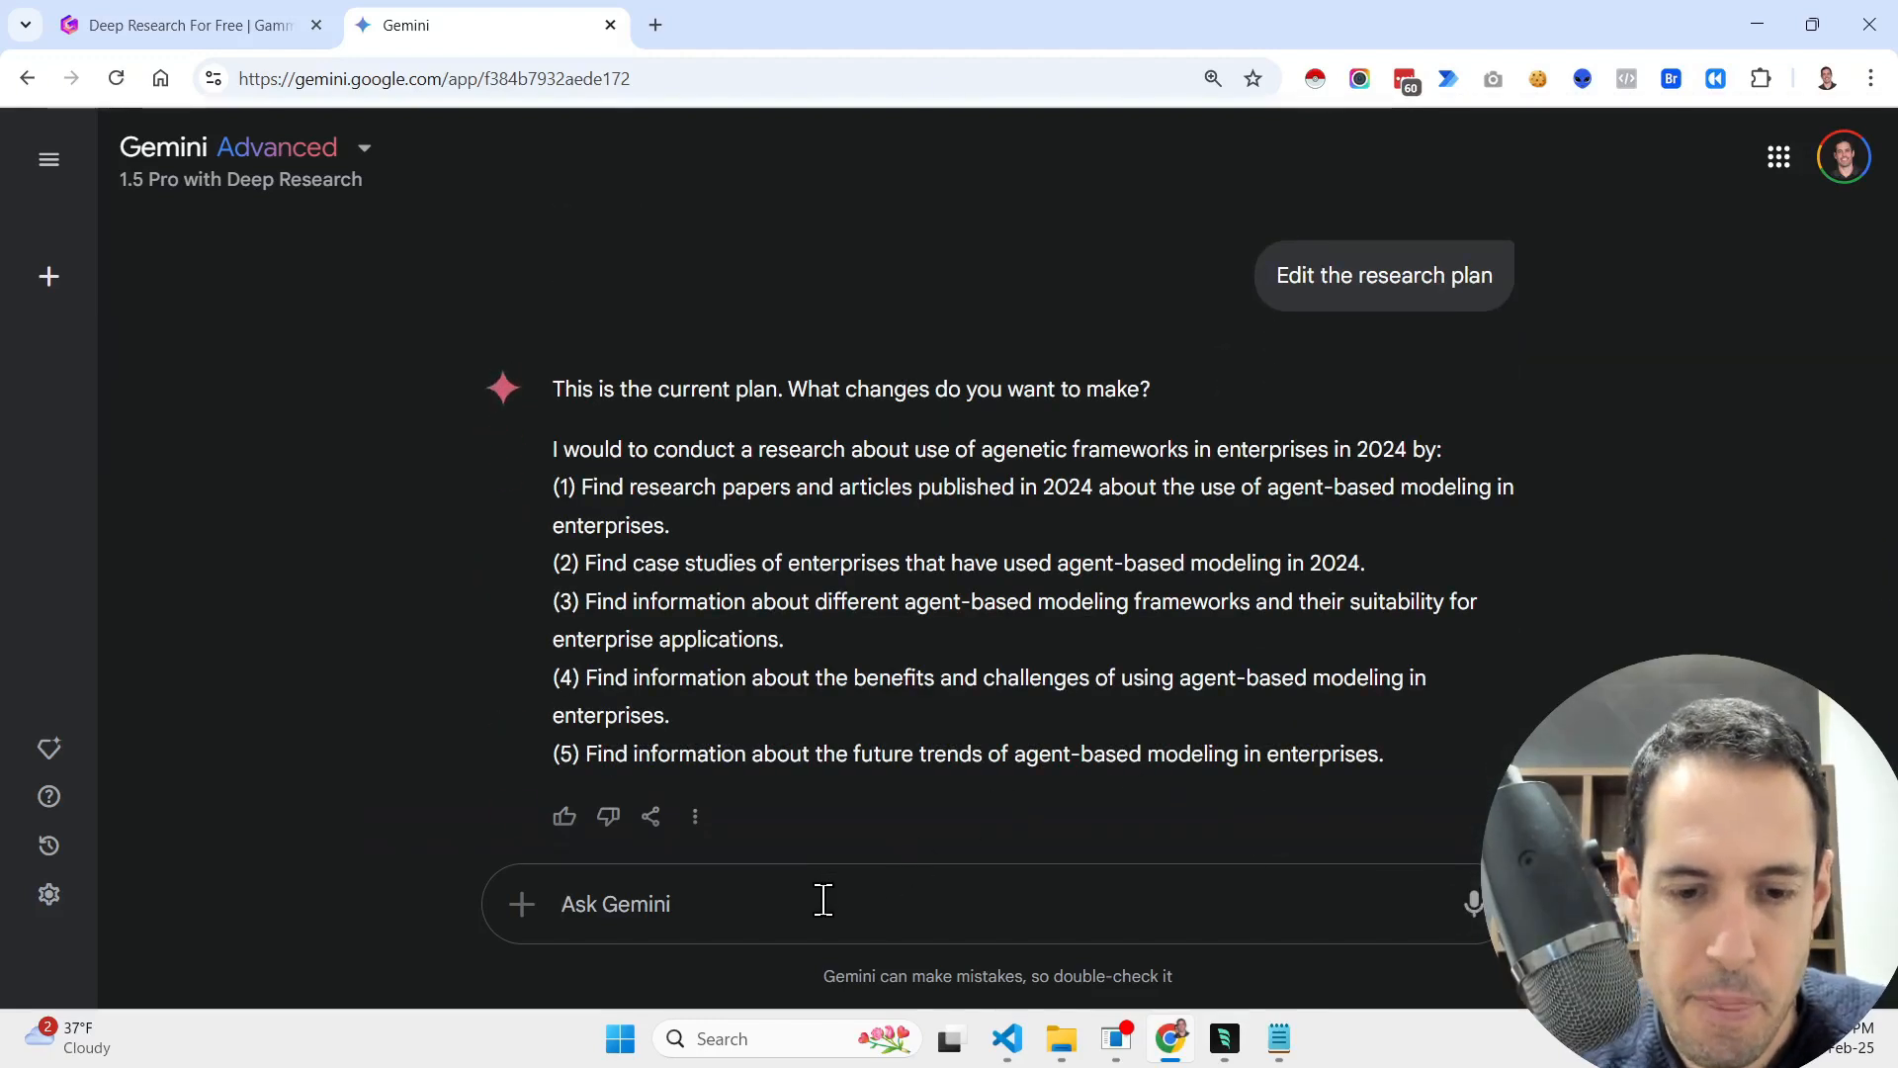
text(I'm not talki)
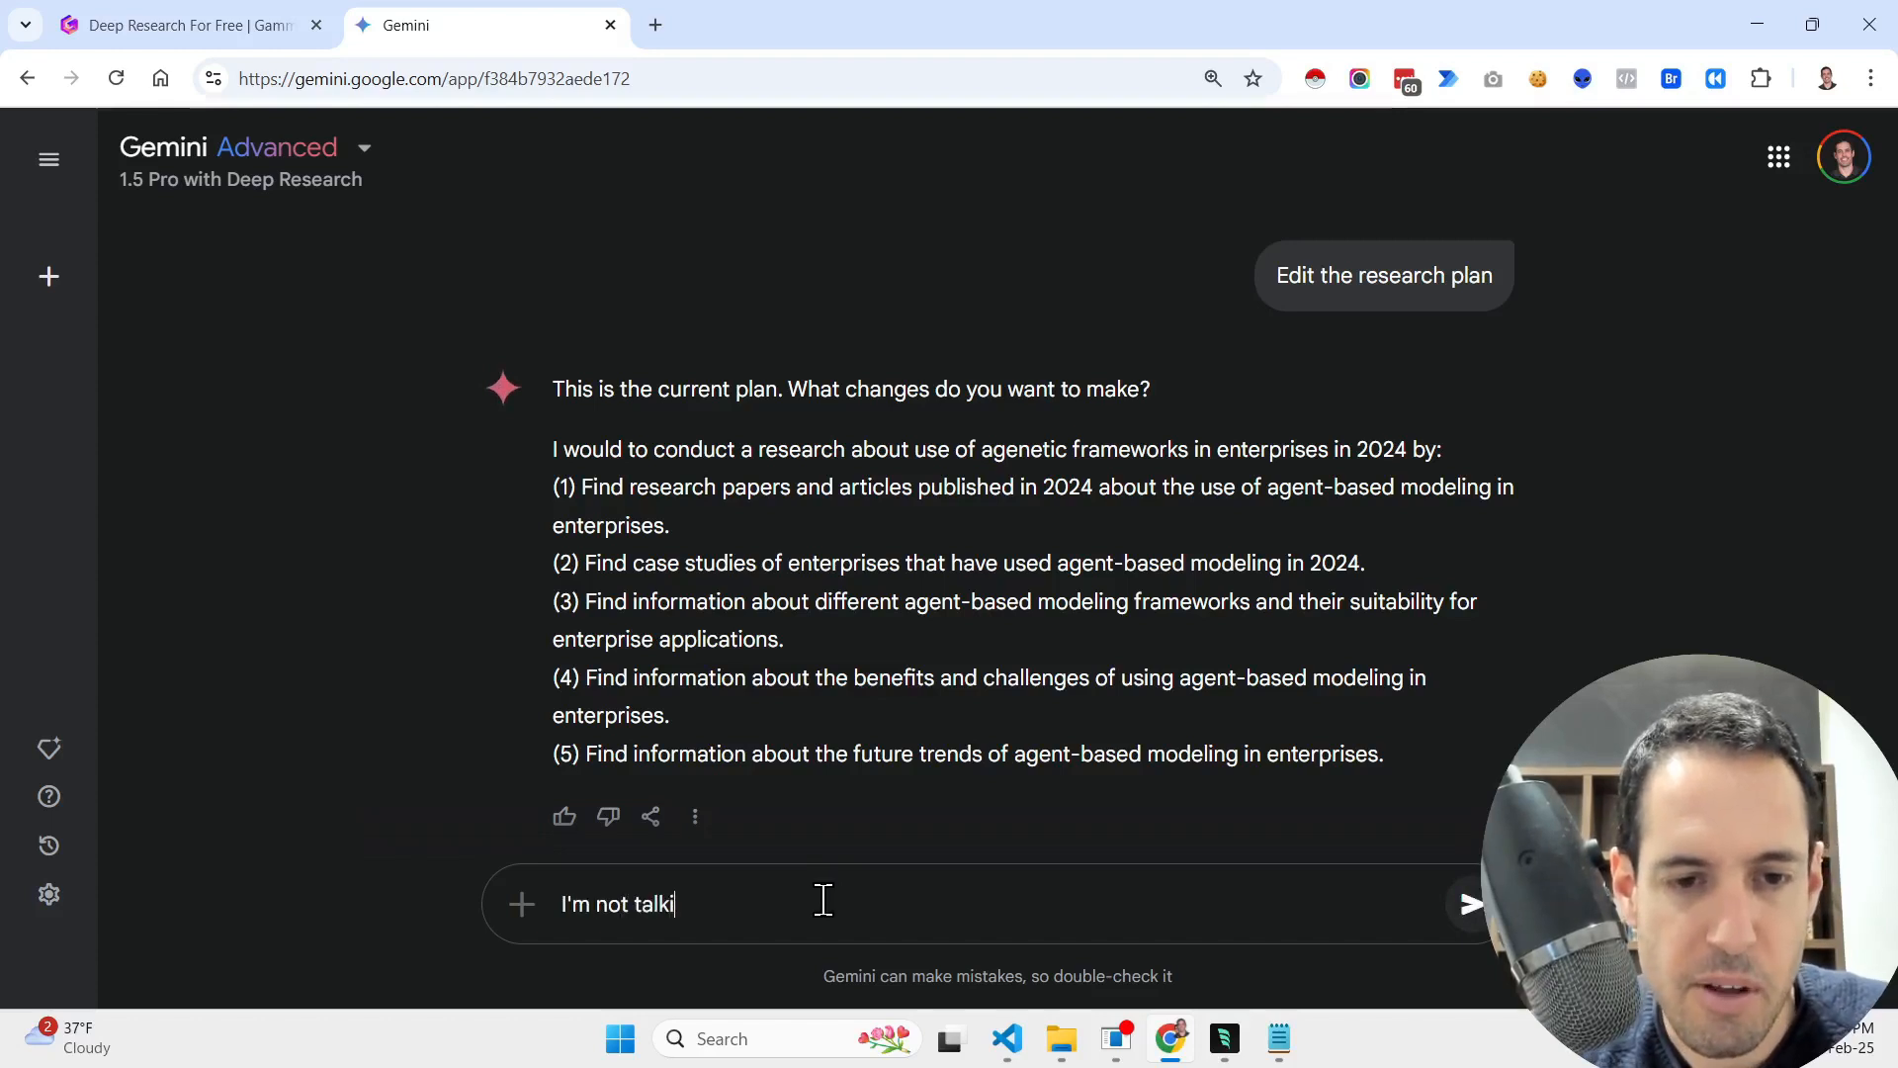
text(ng about agent-)
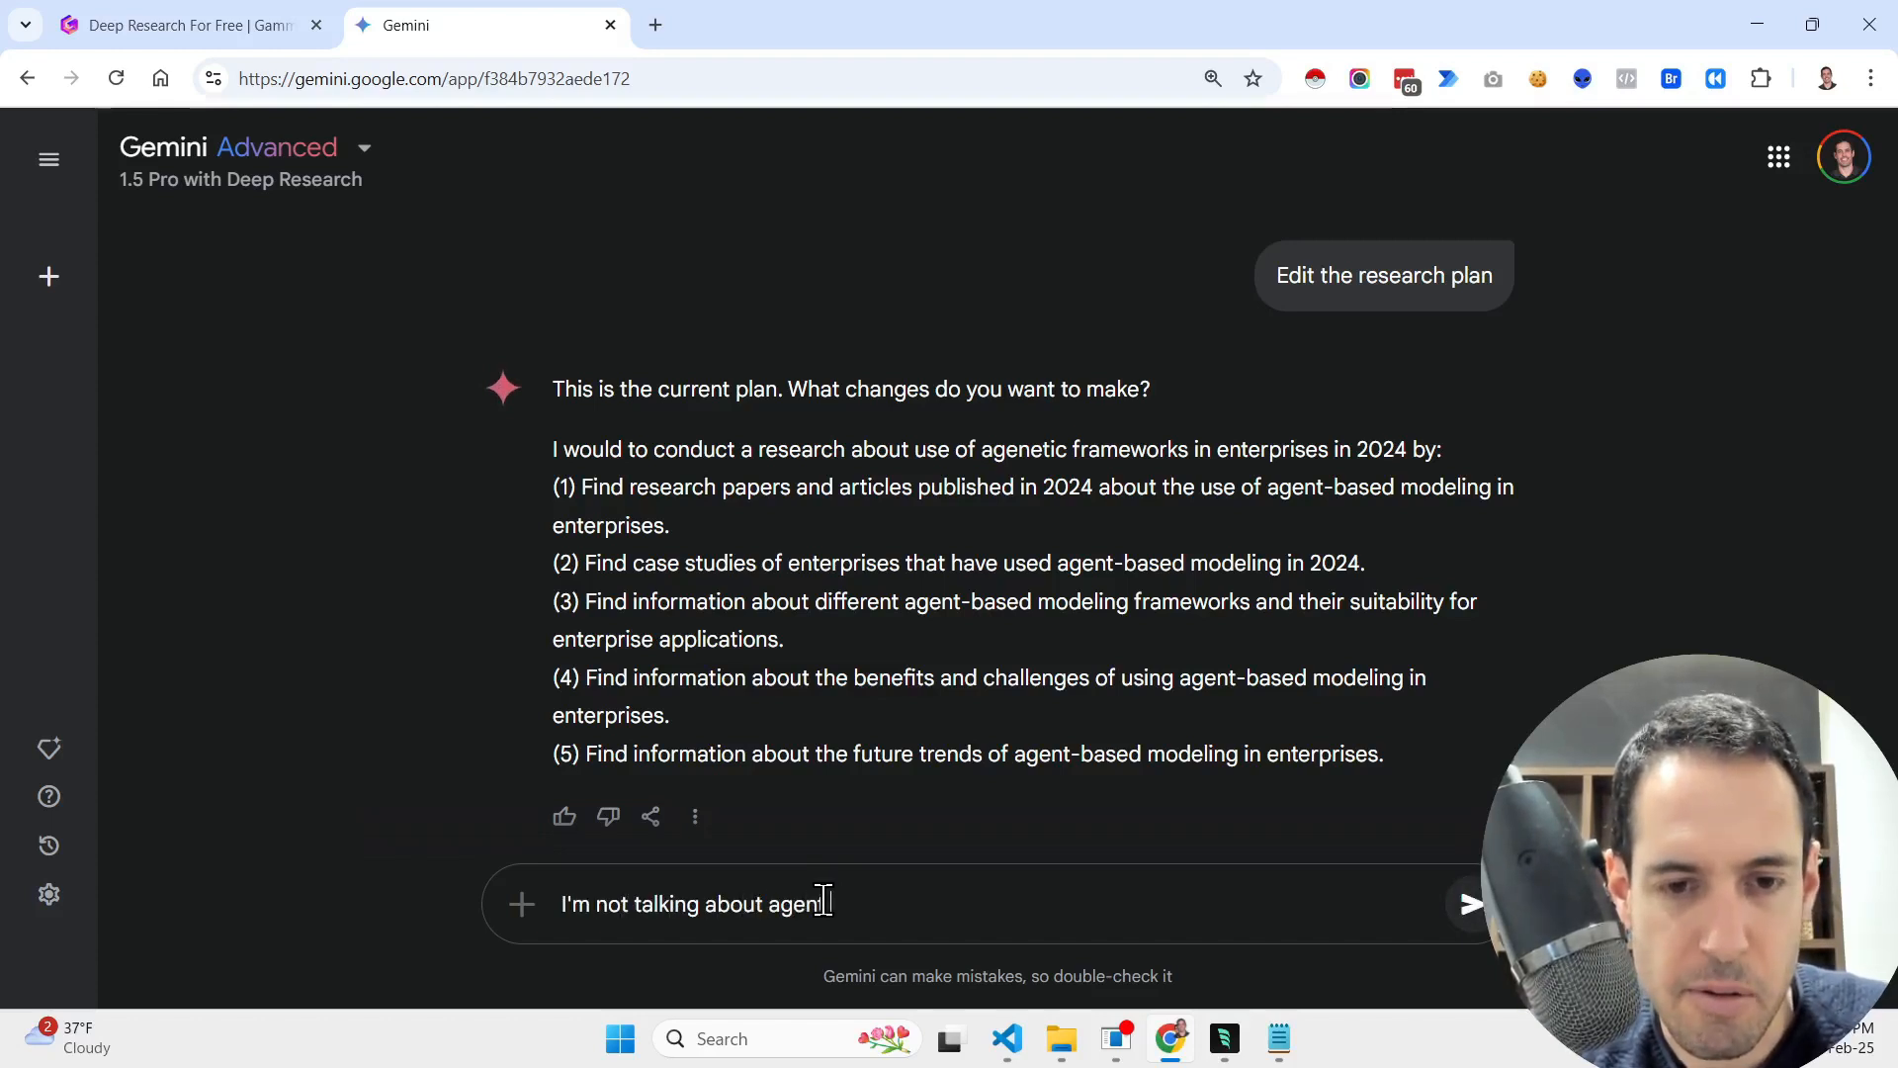
text(based modeling.)
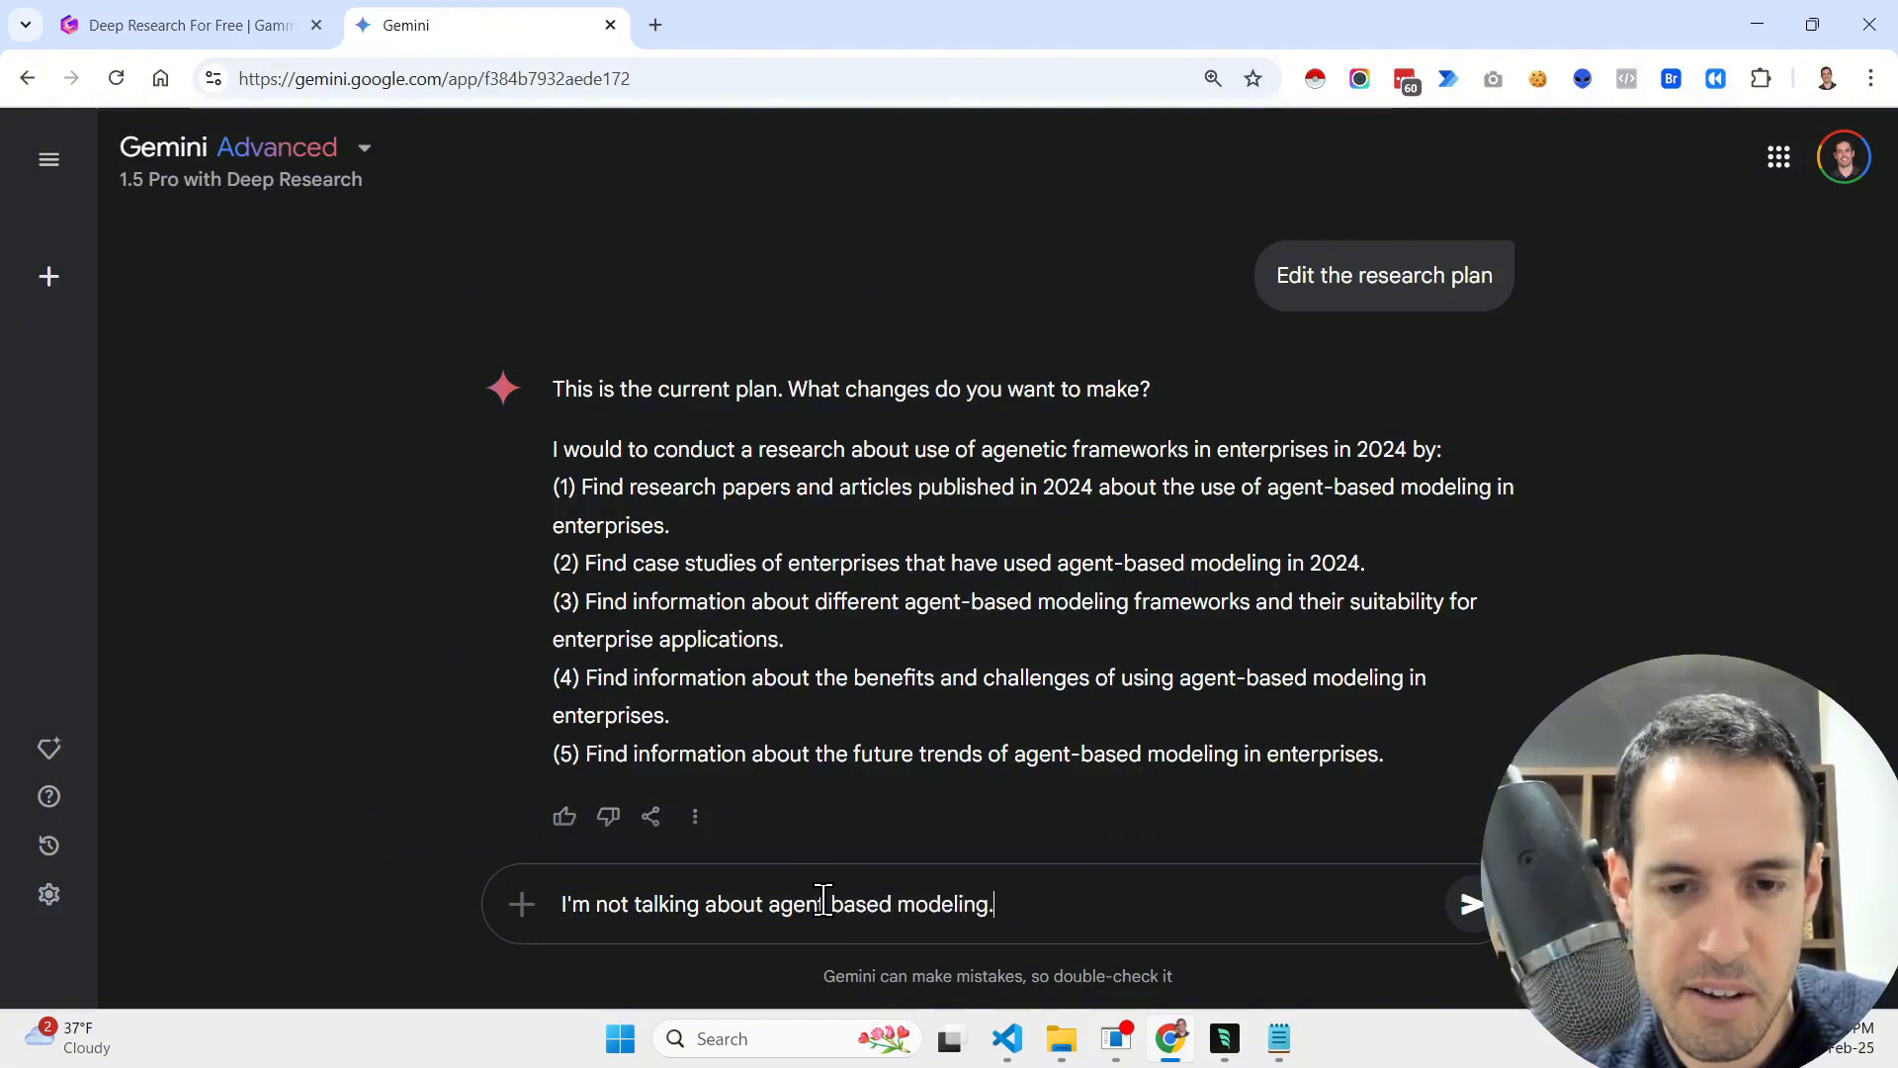
key(BackSpace)
key(BackSpace)
text(s. Im)
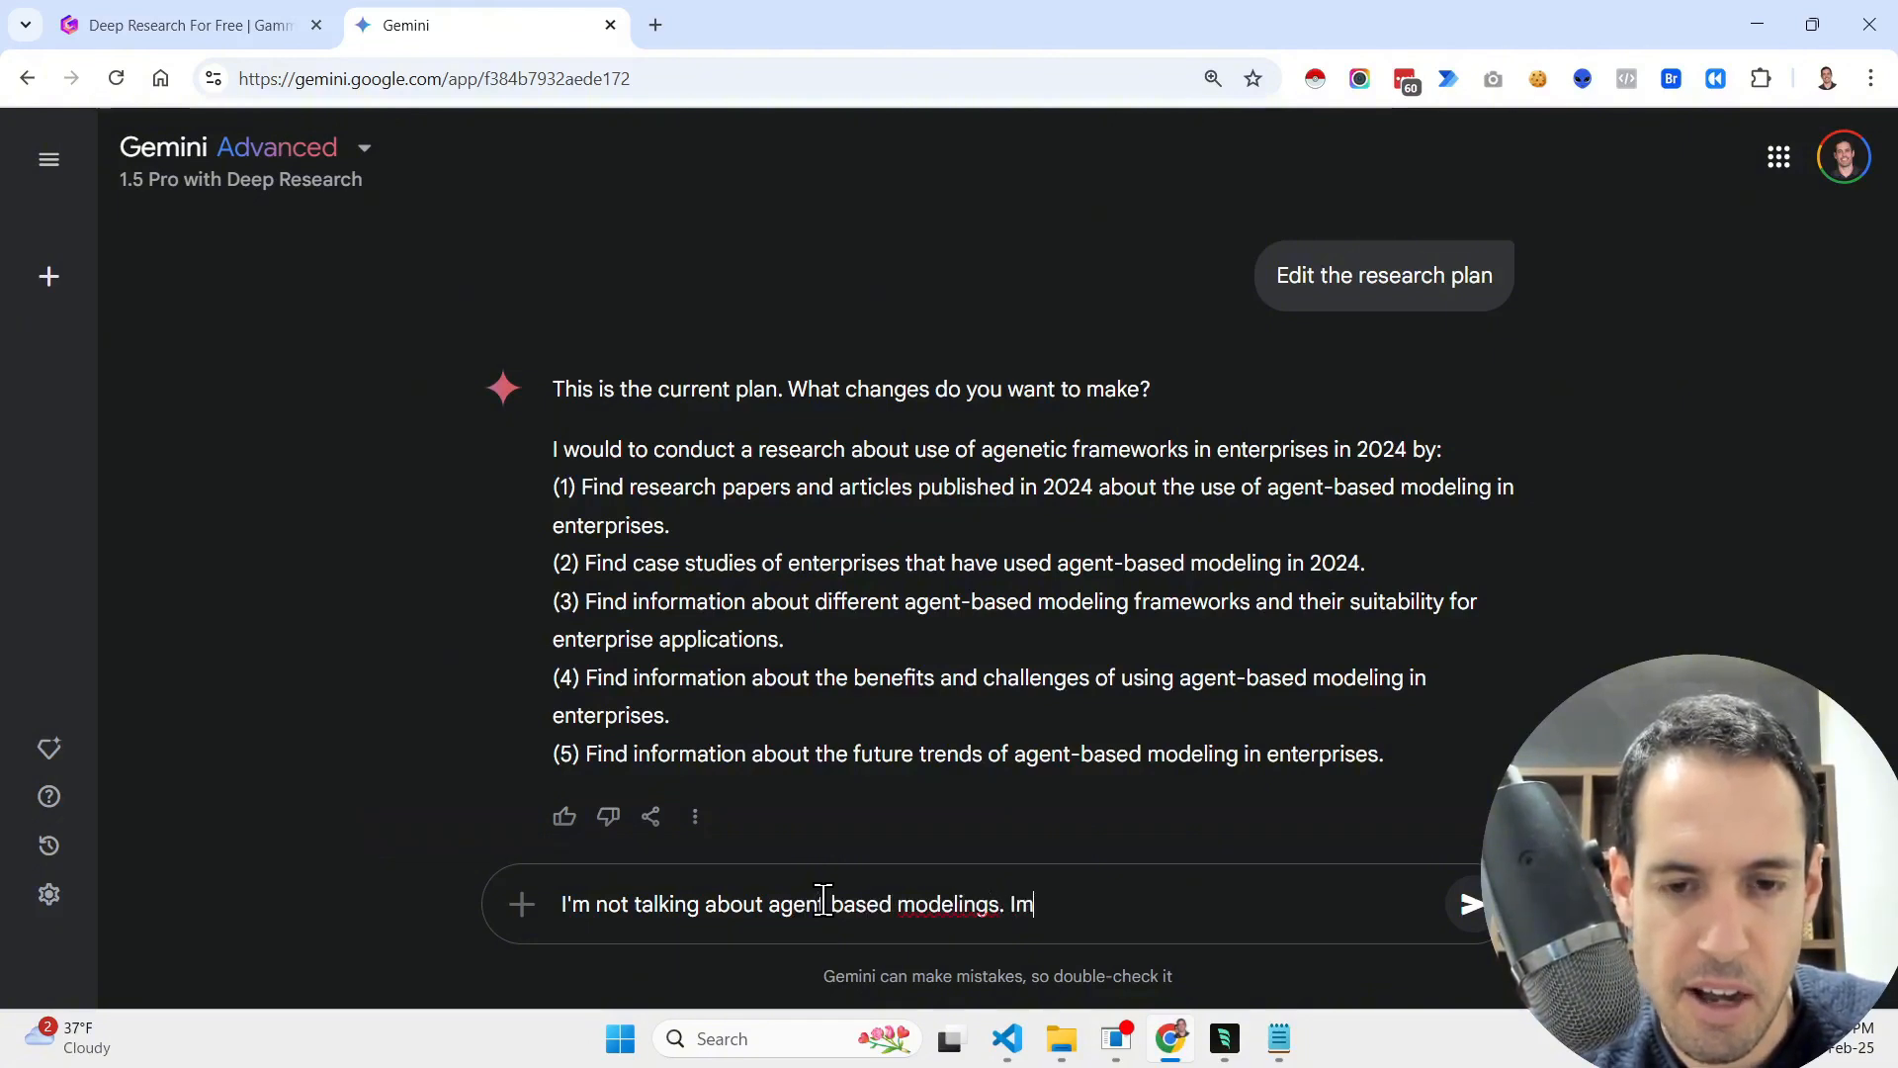
text( talking about A)
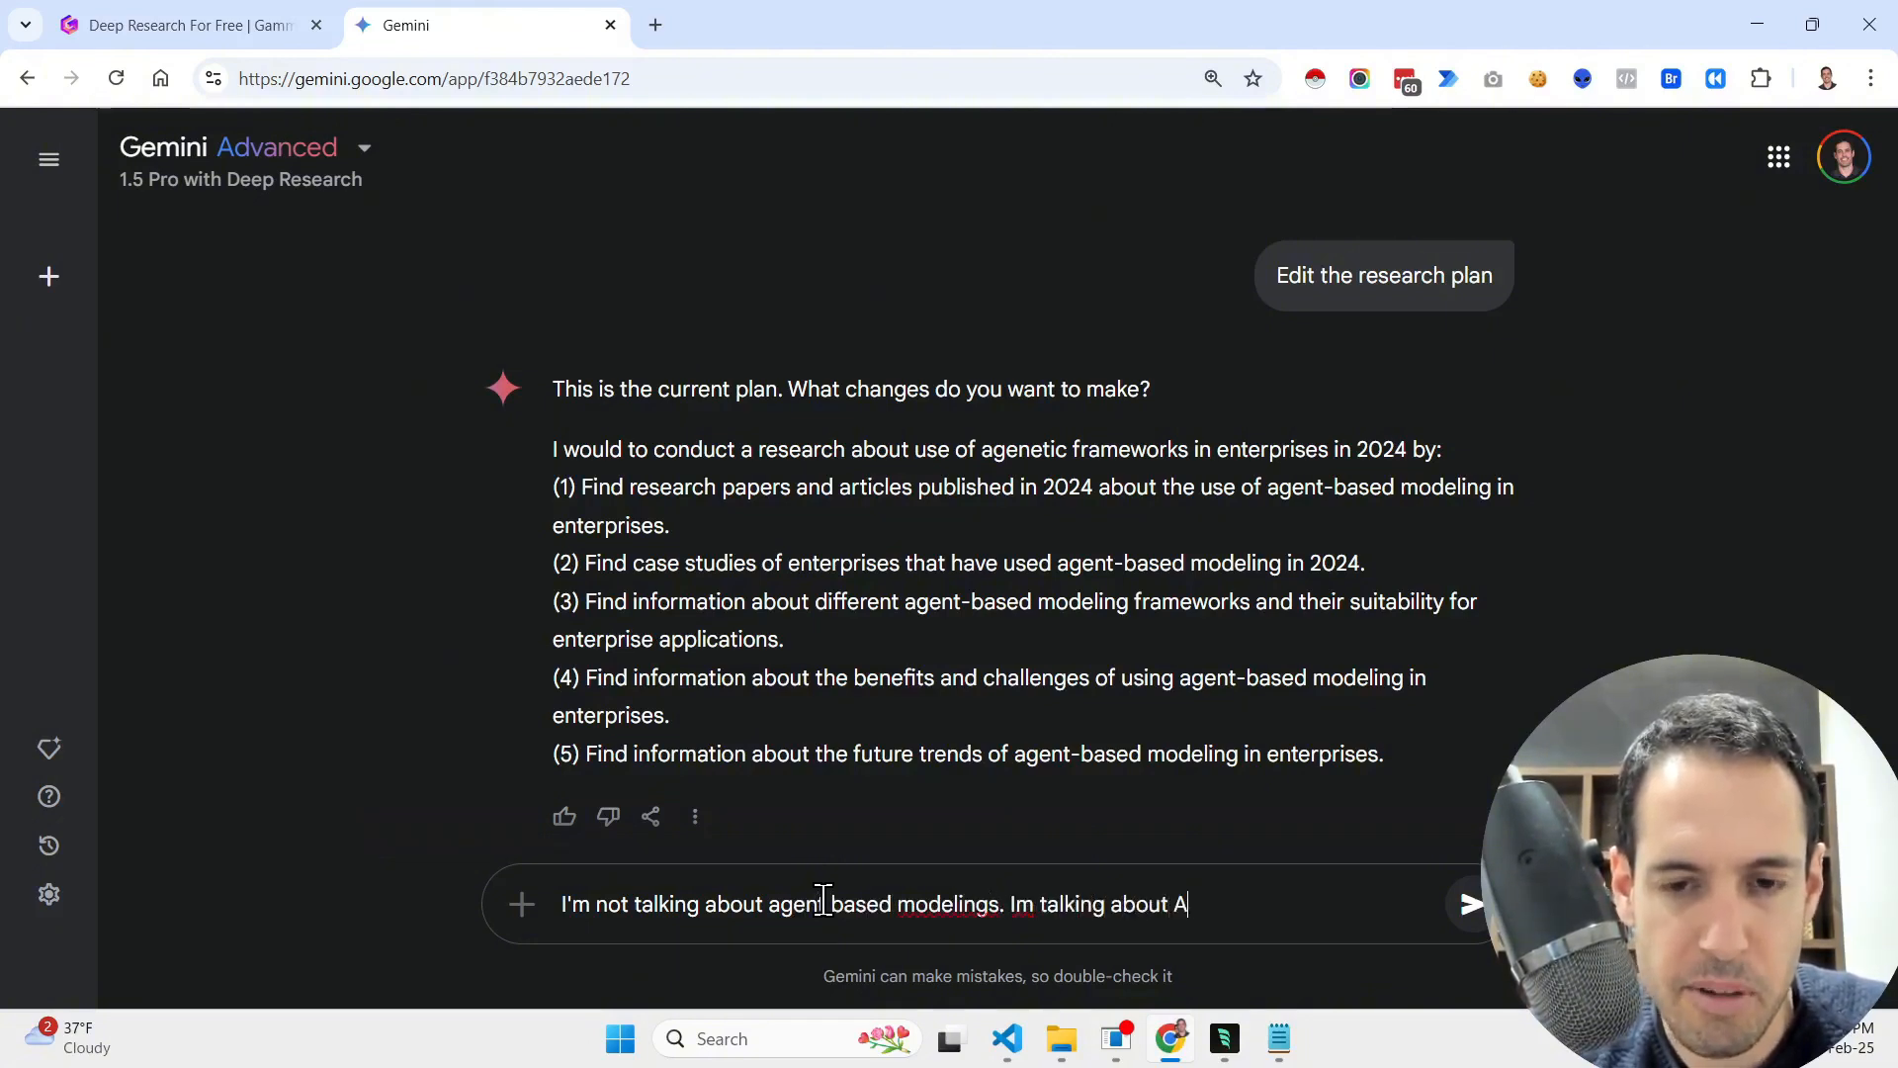
text(I Agen)
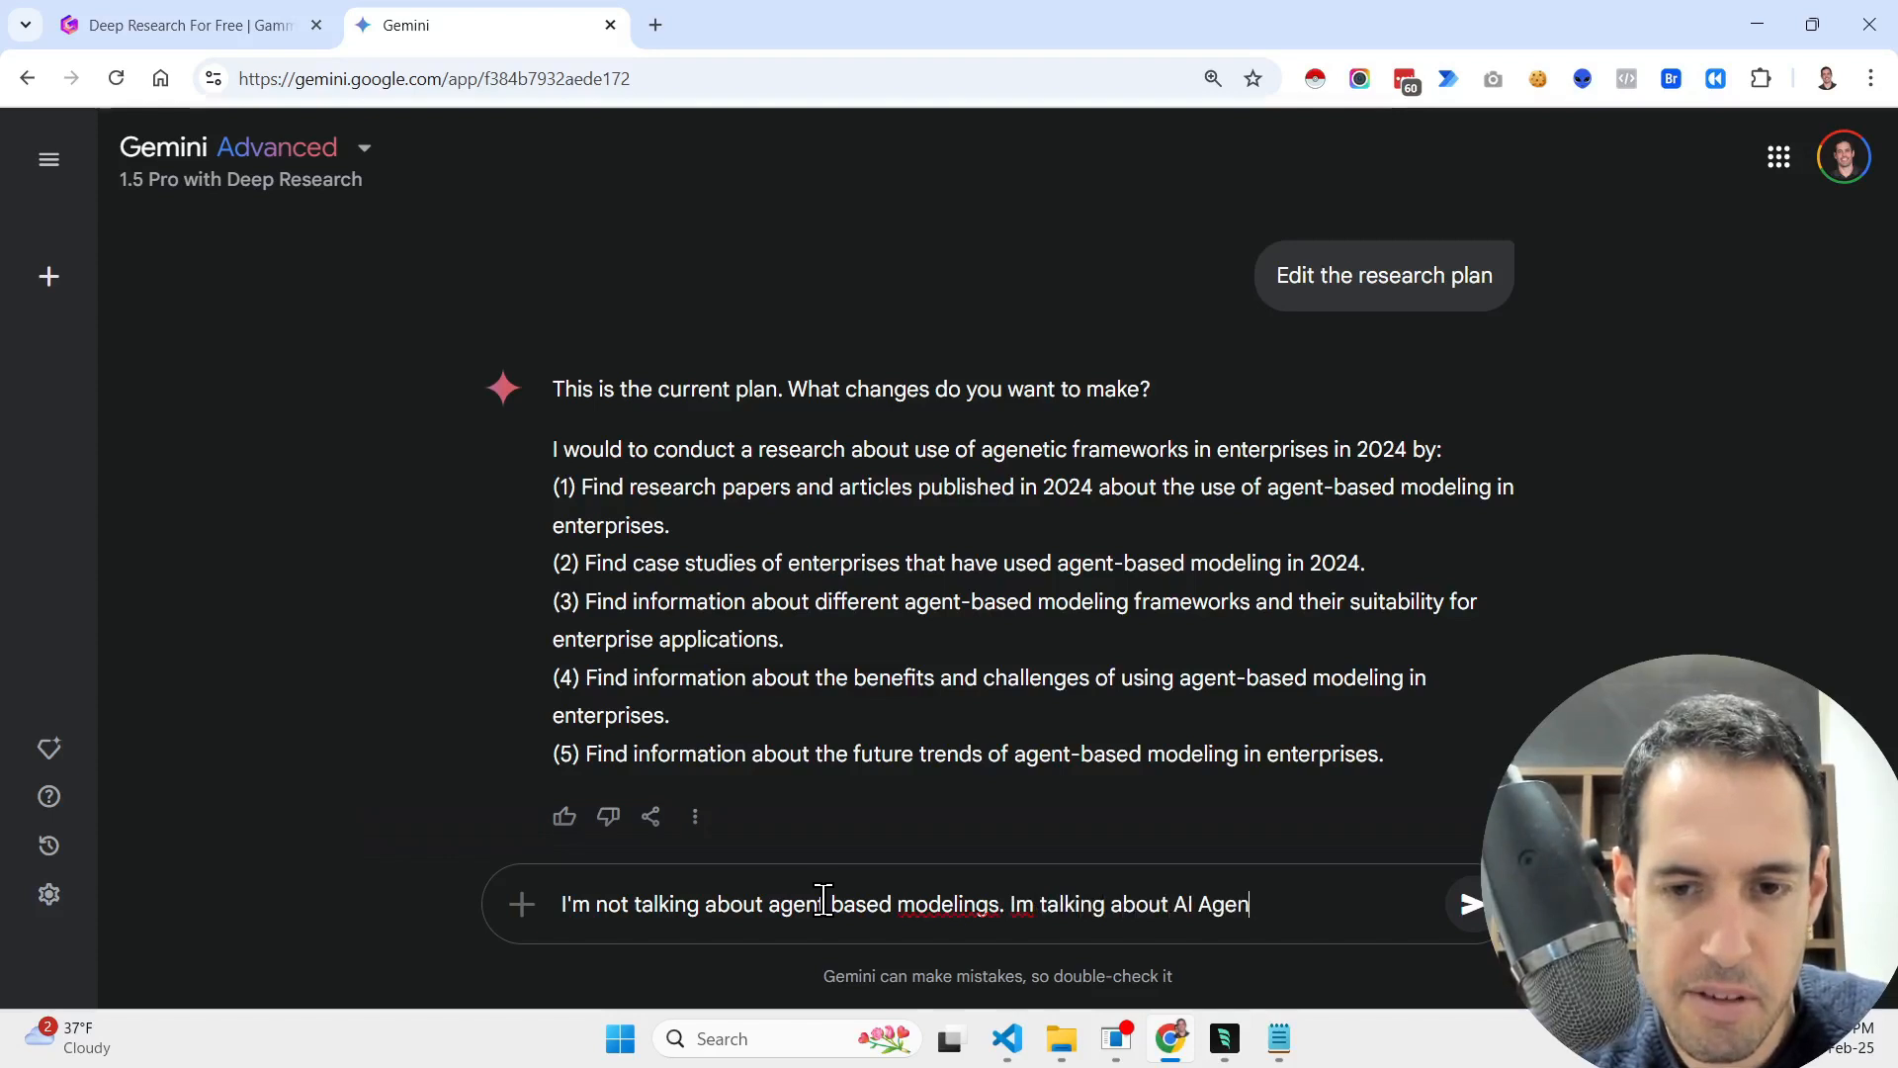
text(ts- such at)
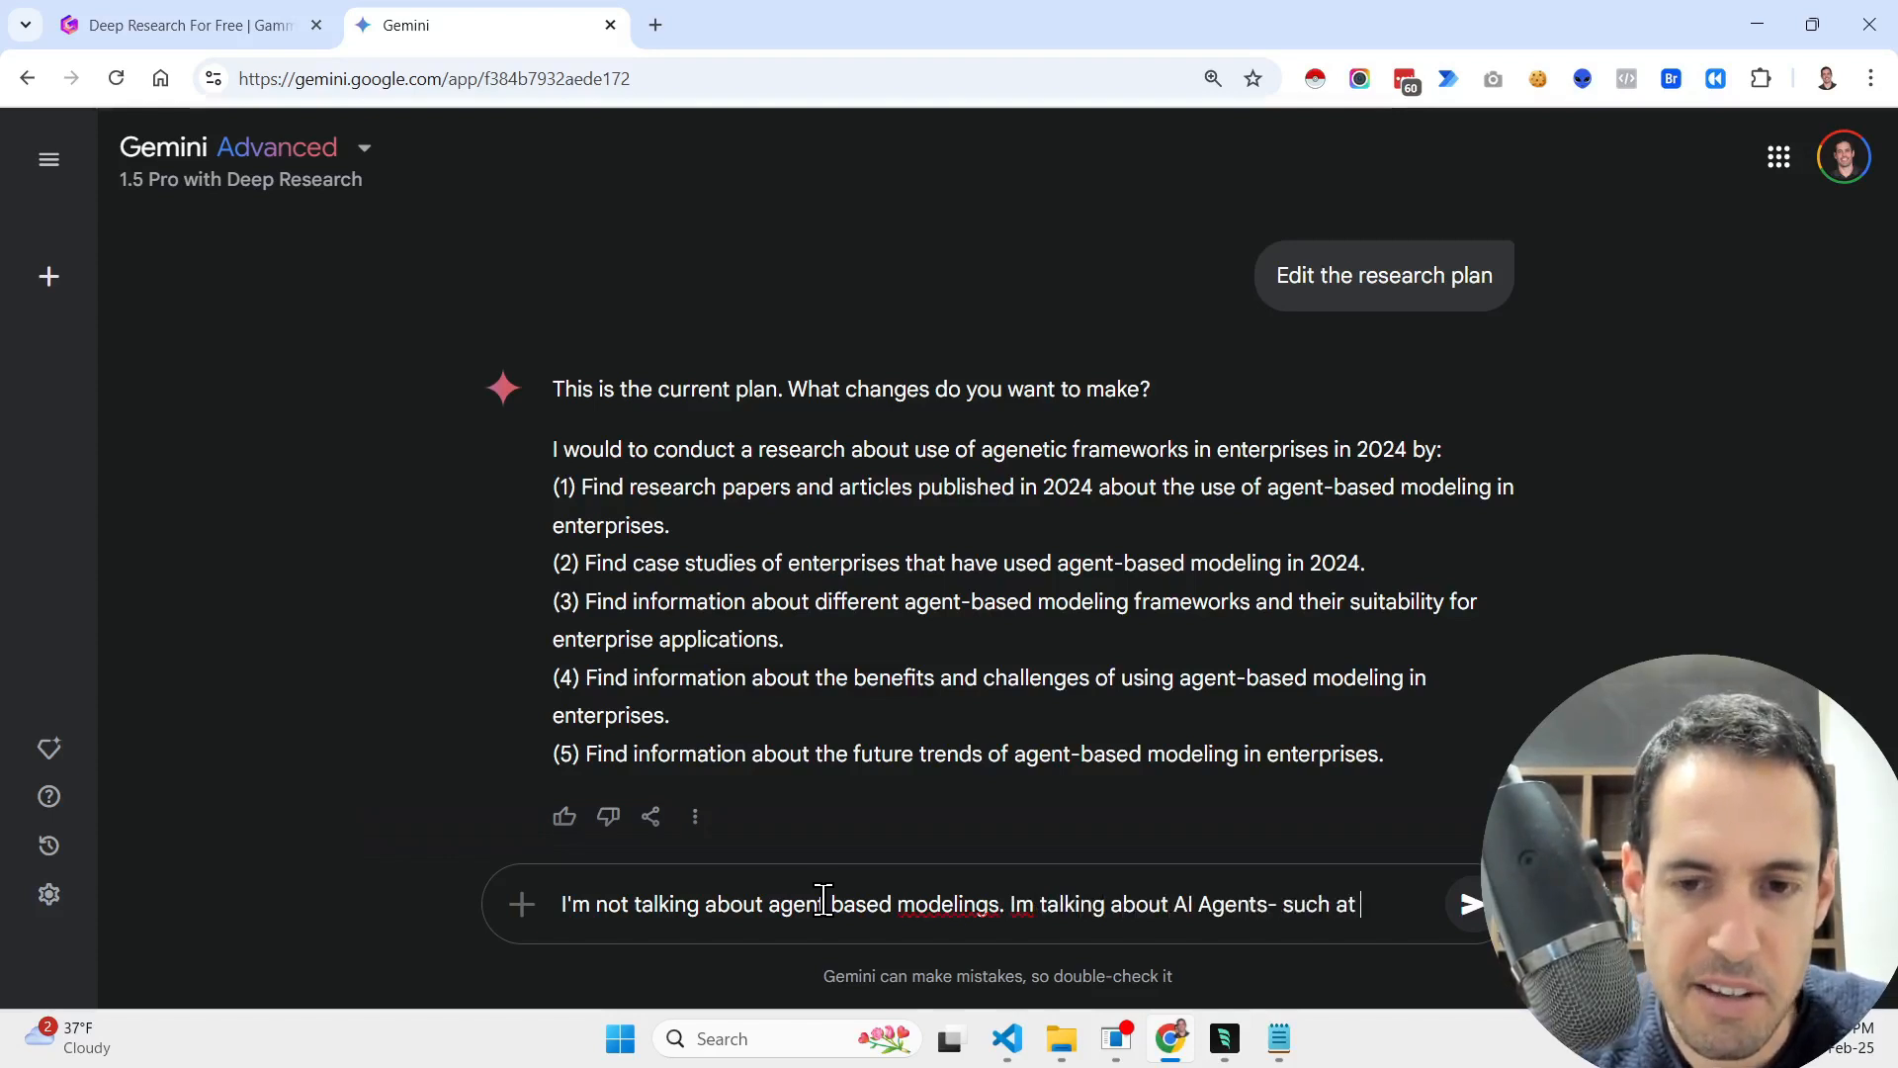
key(BackSpace)
text(s Autoge)
text(n,)
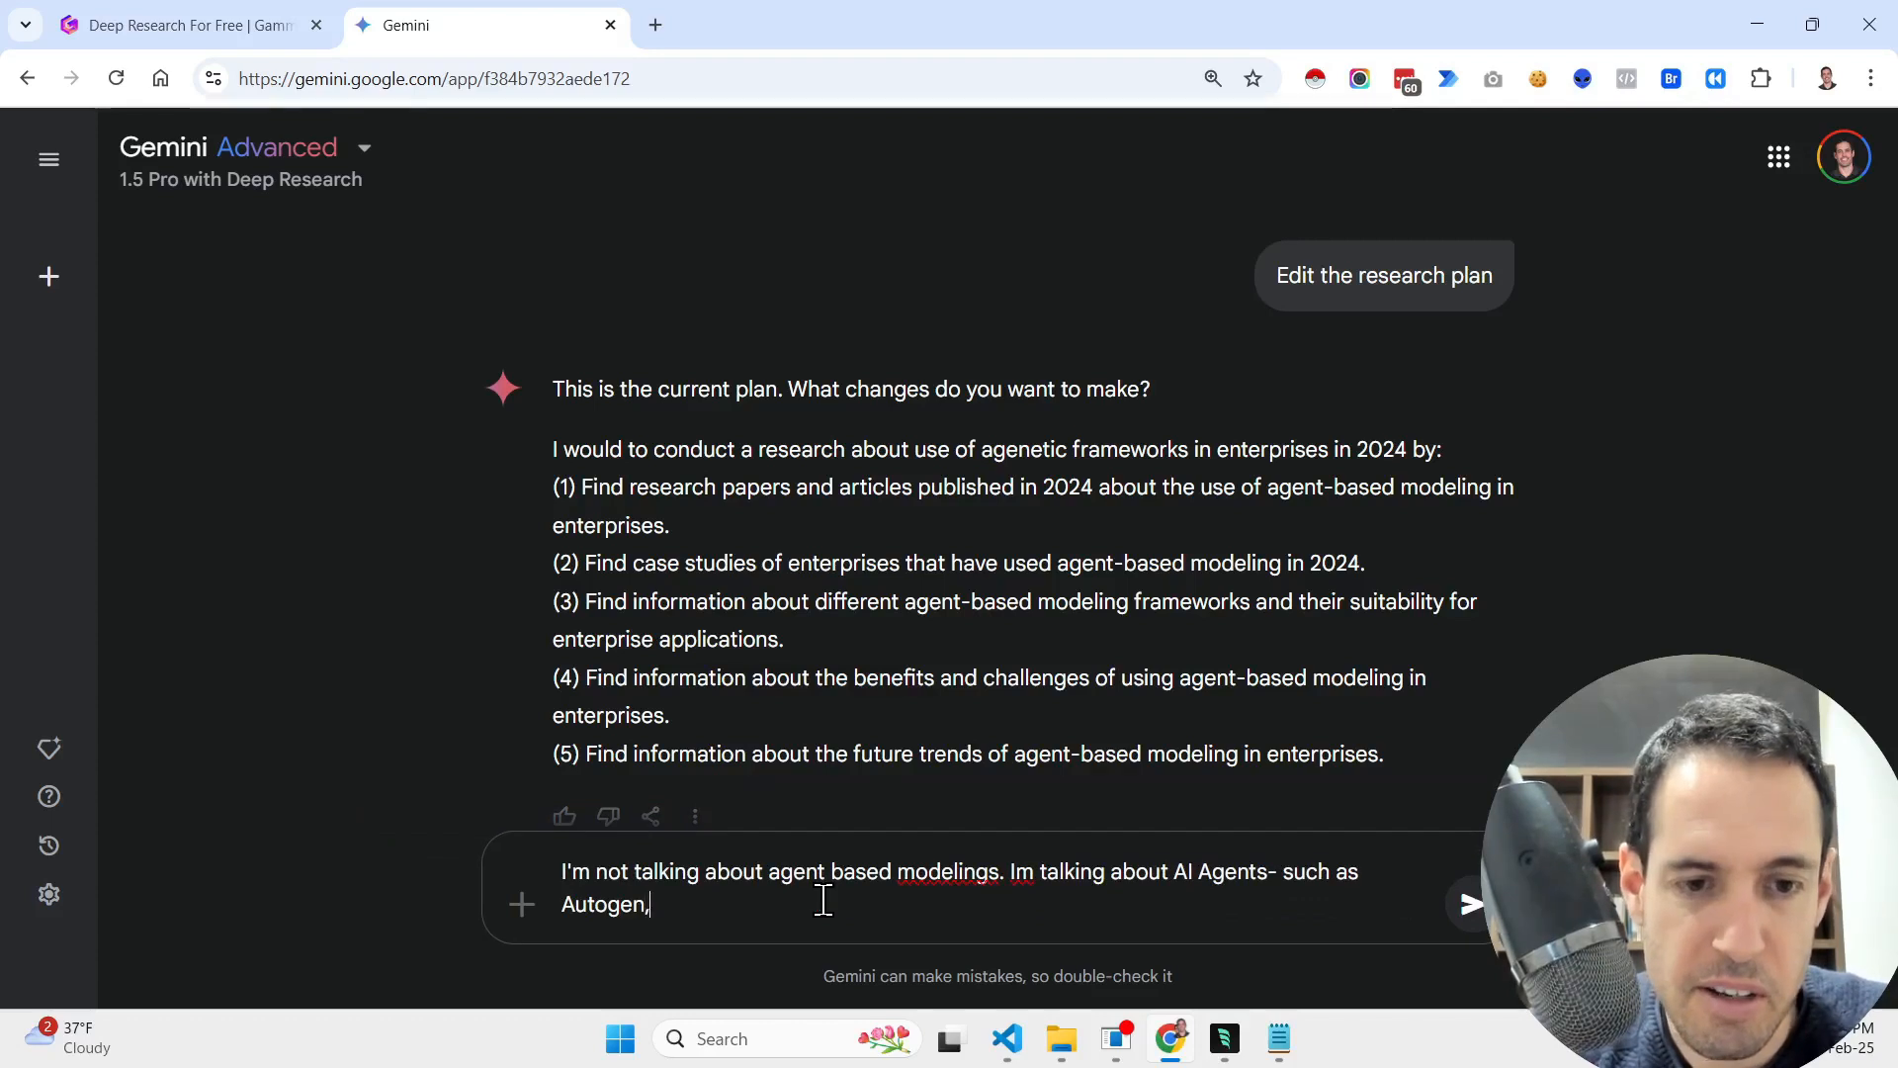
text( CrewAI, Langchain)
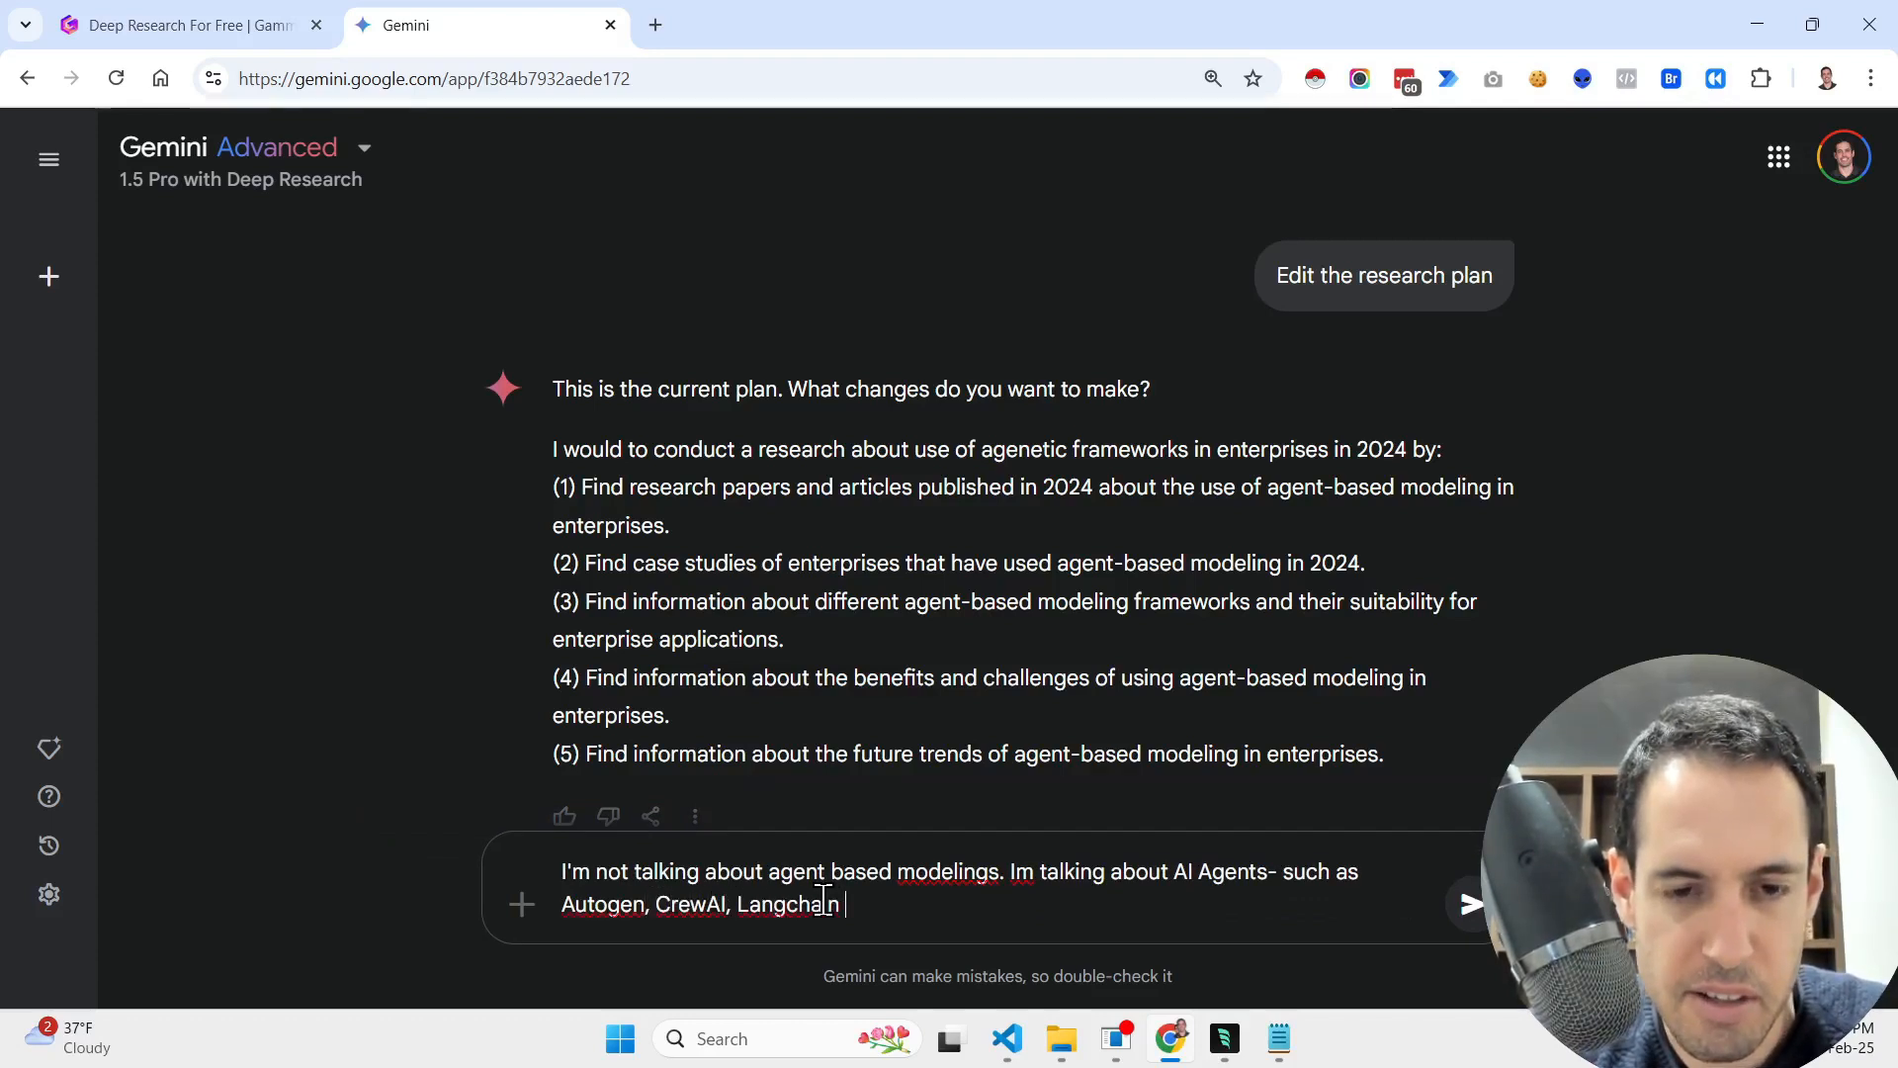
text( etc)
key(Return)
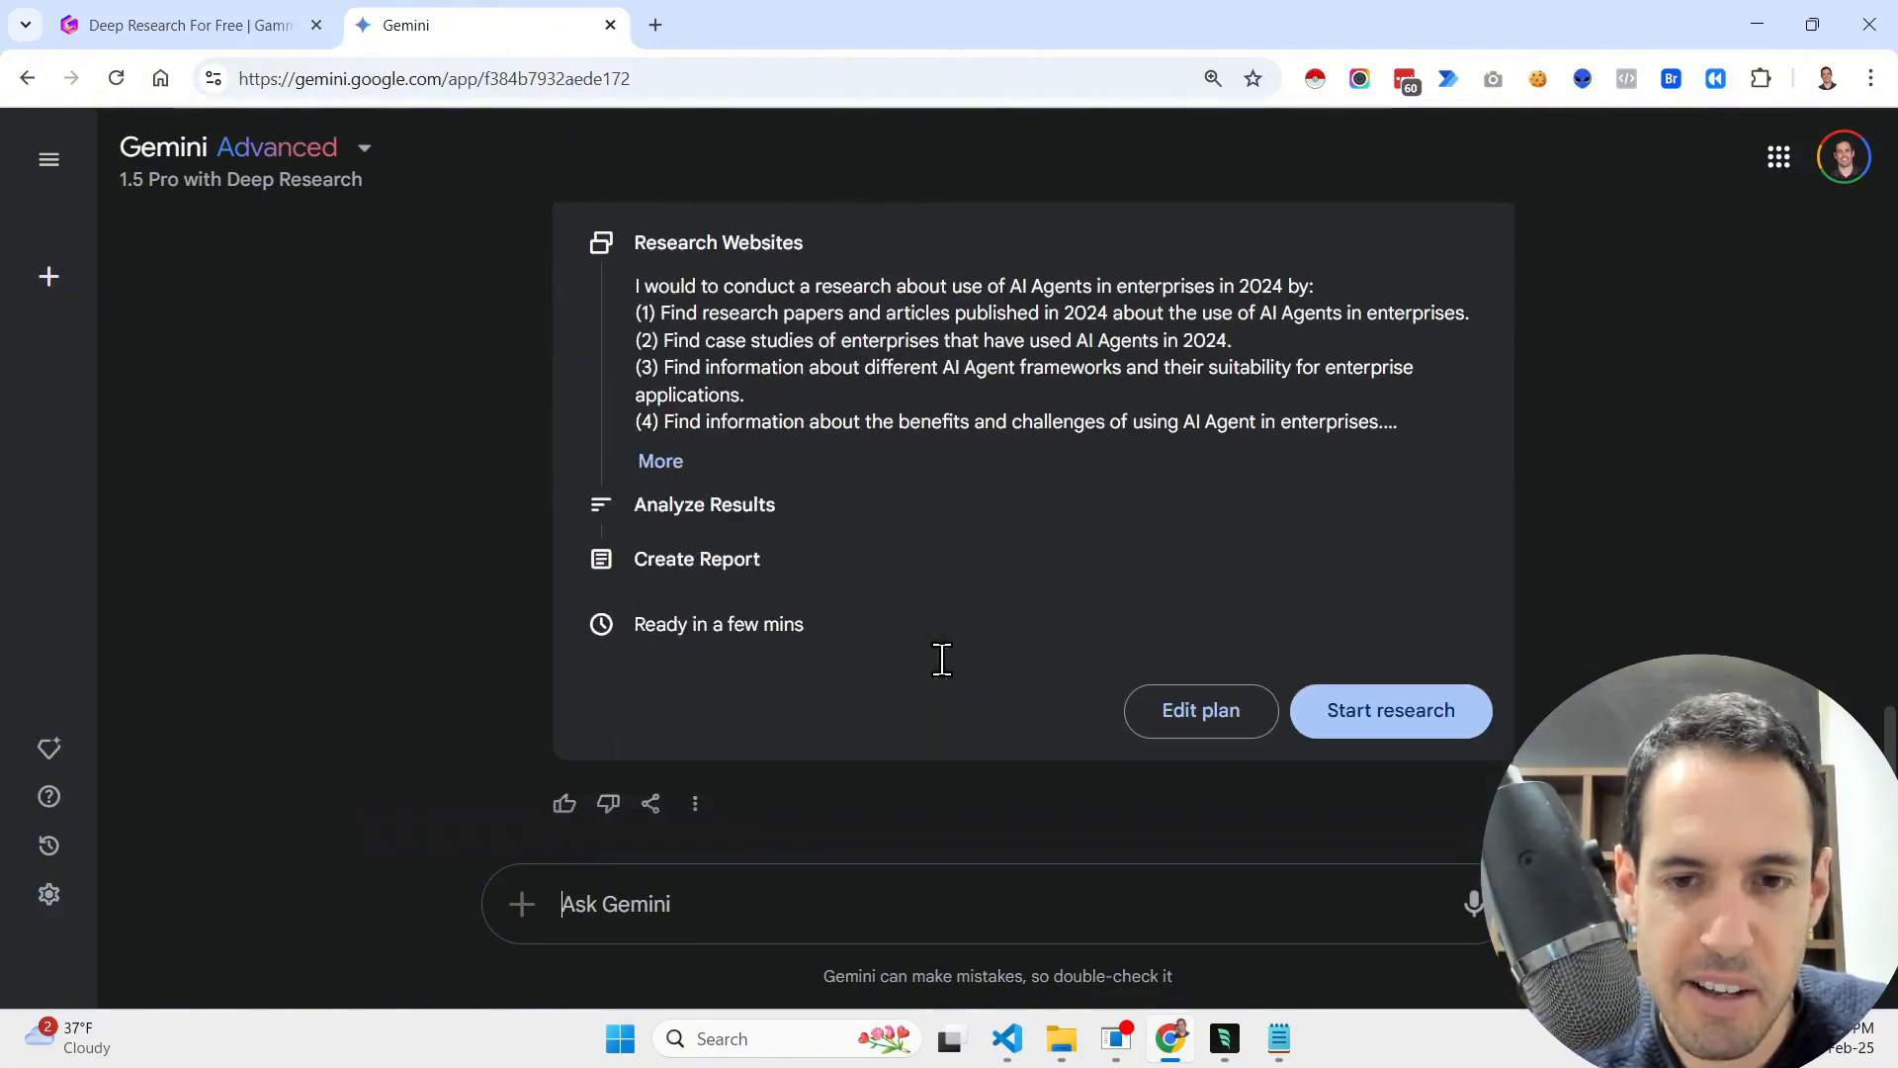
- Start the research with the revised AI Agents plan and look through the list of websites being researched
click(1410, 733)
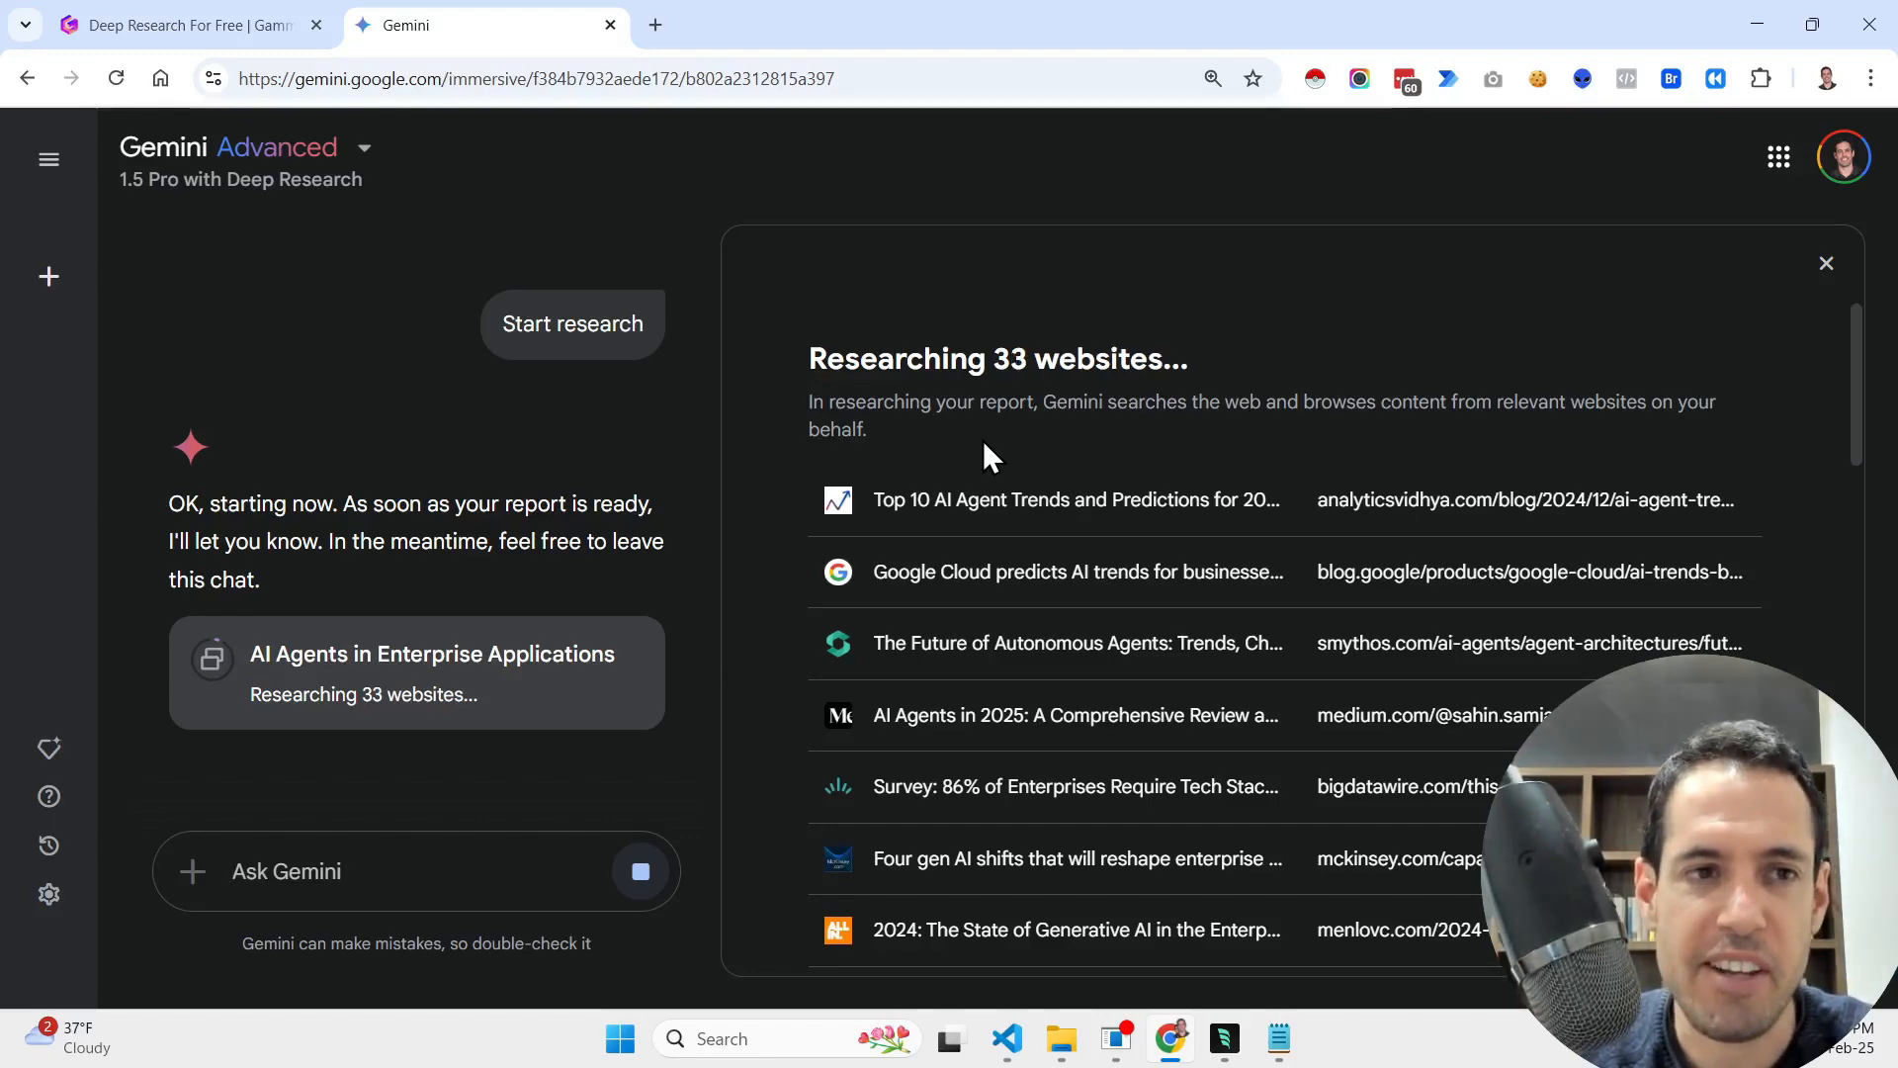
scroll(977, 455, down, 4)
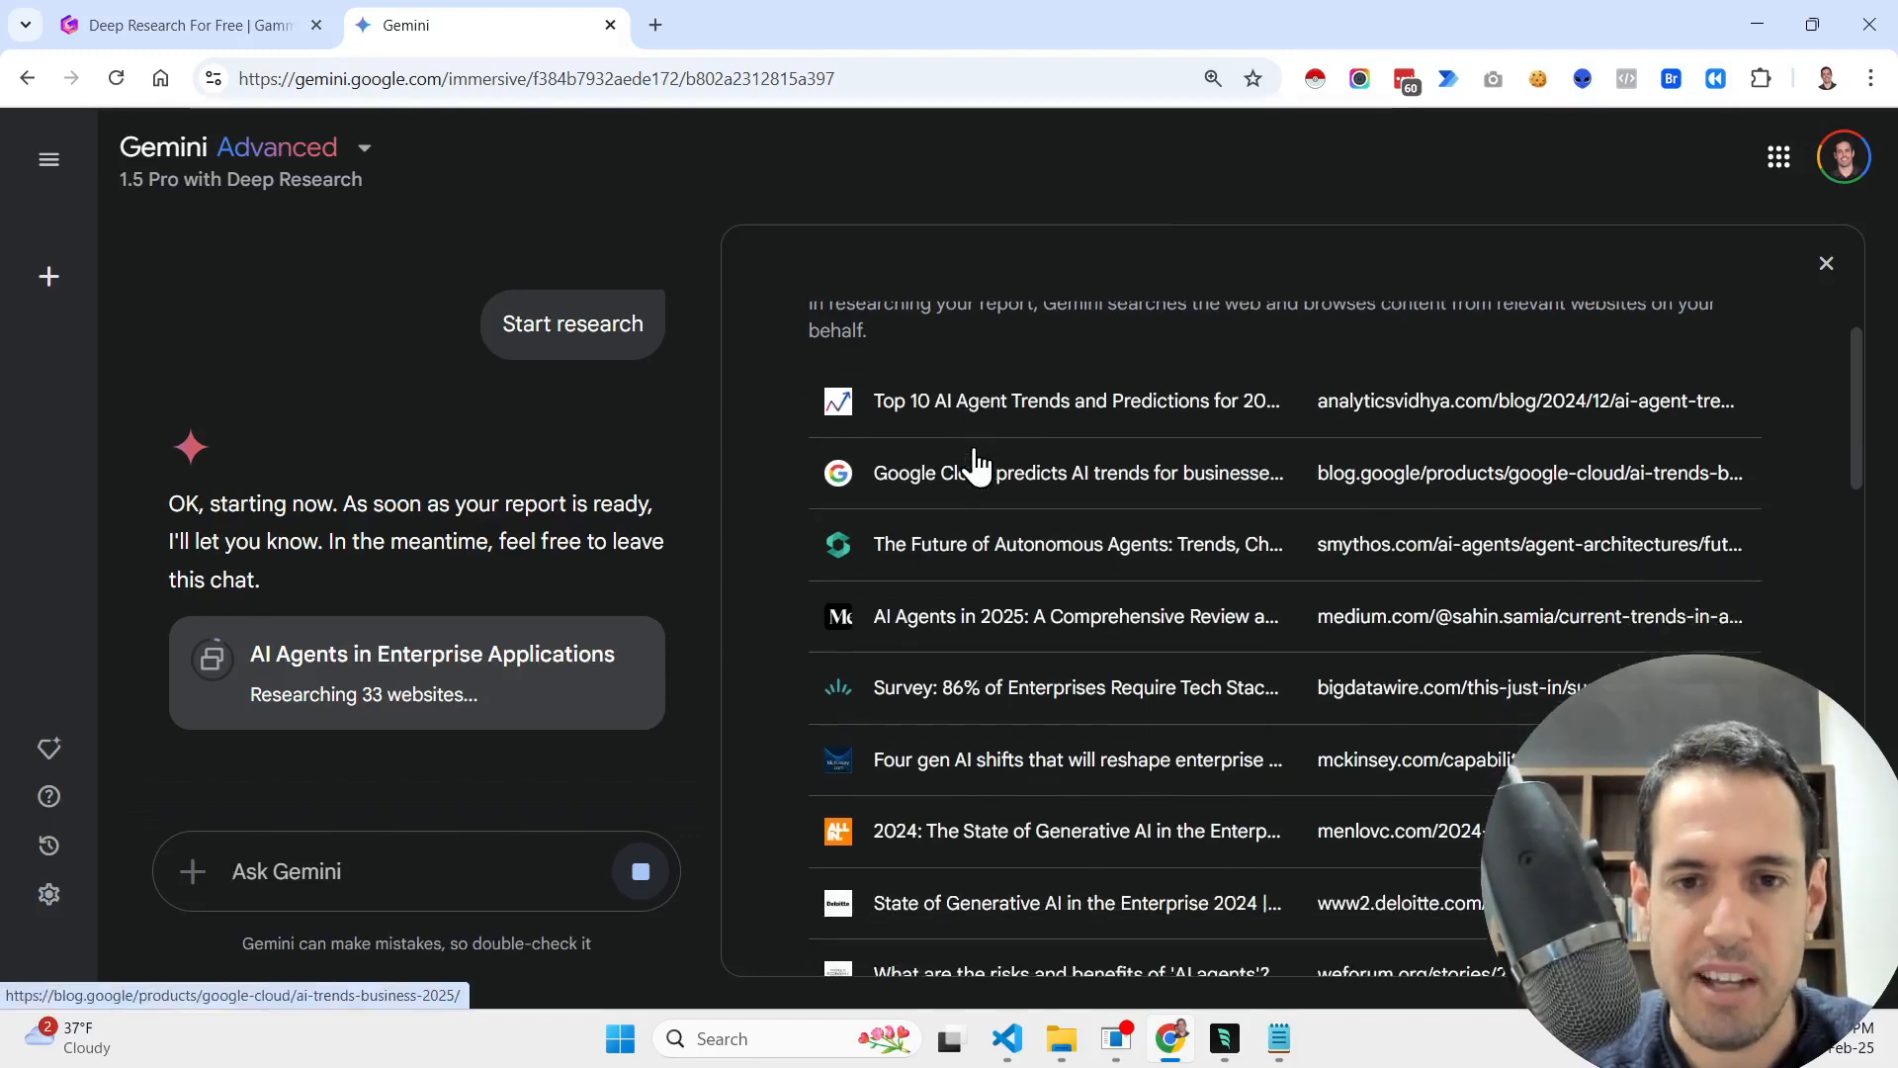
scroll(977, 460, down, 12)
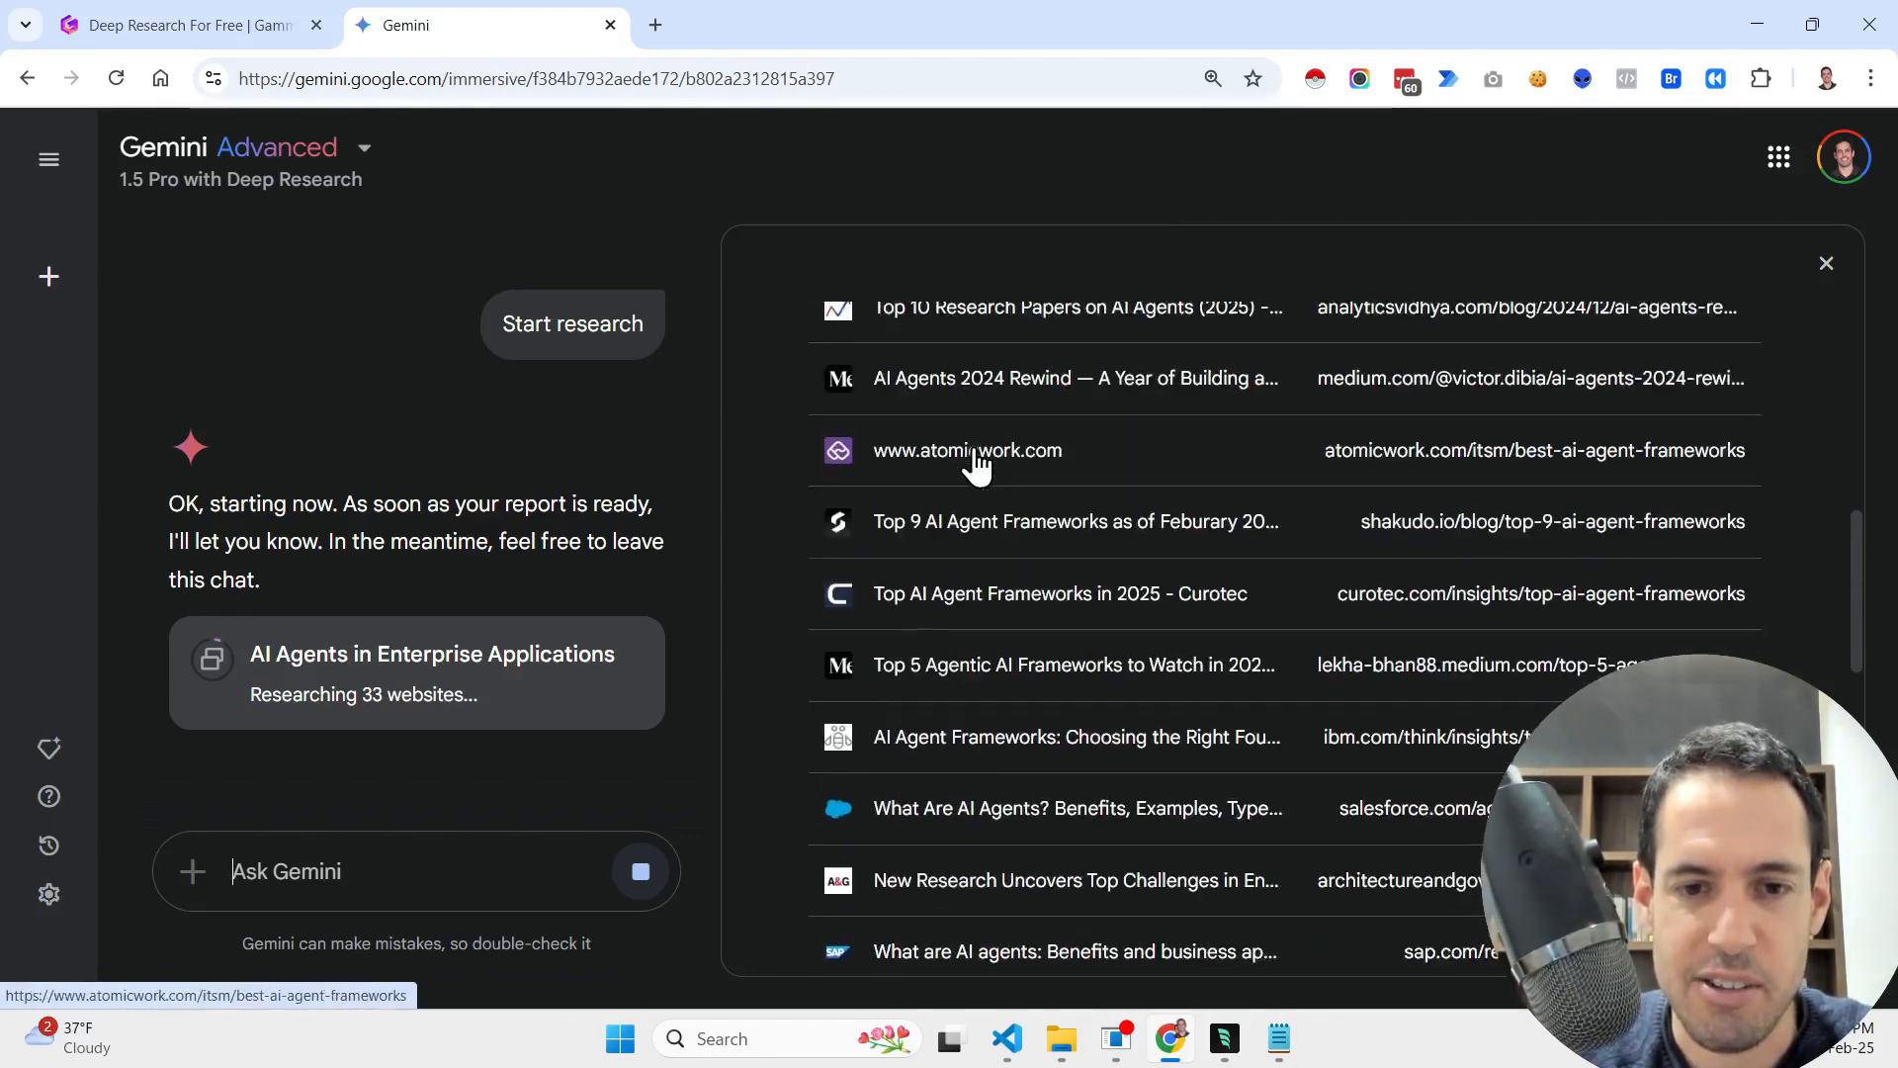
scroll(977, 460, down, 5)
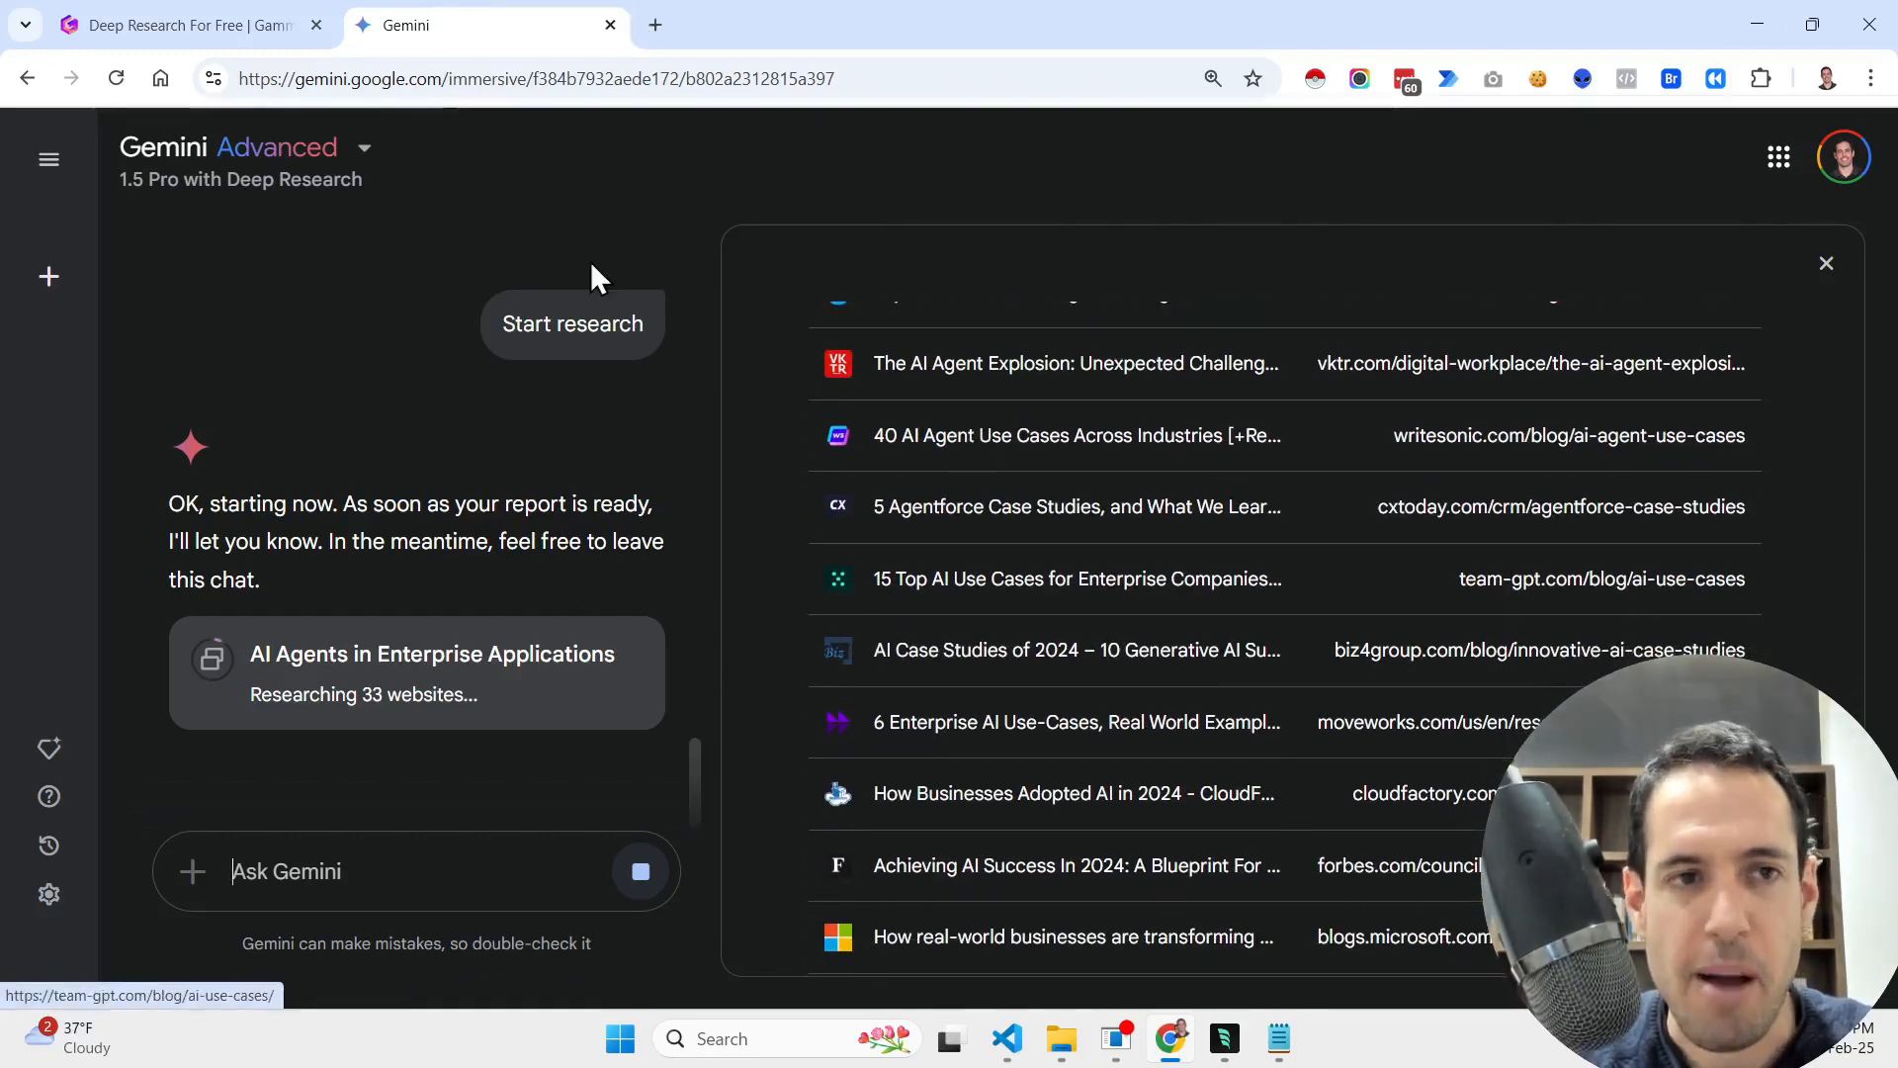
- Open Stanford's STORM from the link in the Gamma presentation and go to its page for creating an article
click(240, 35)
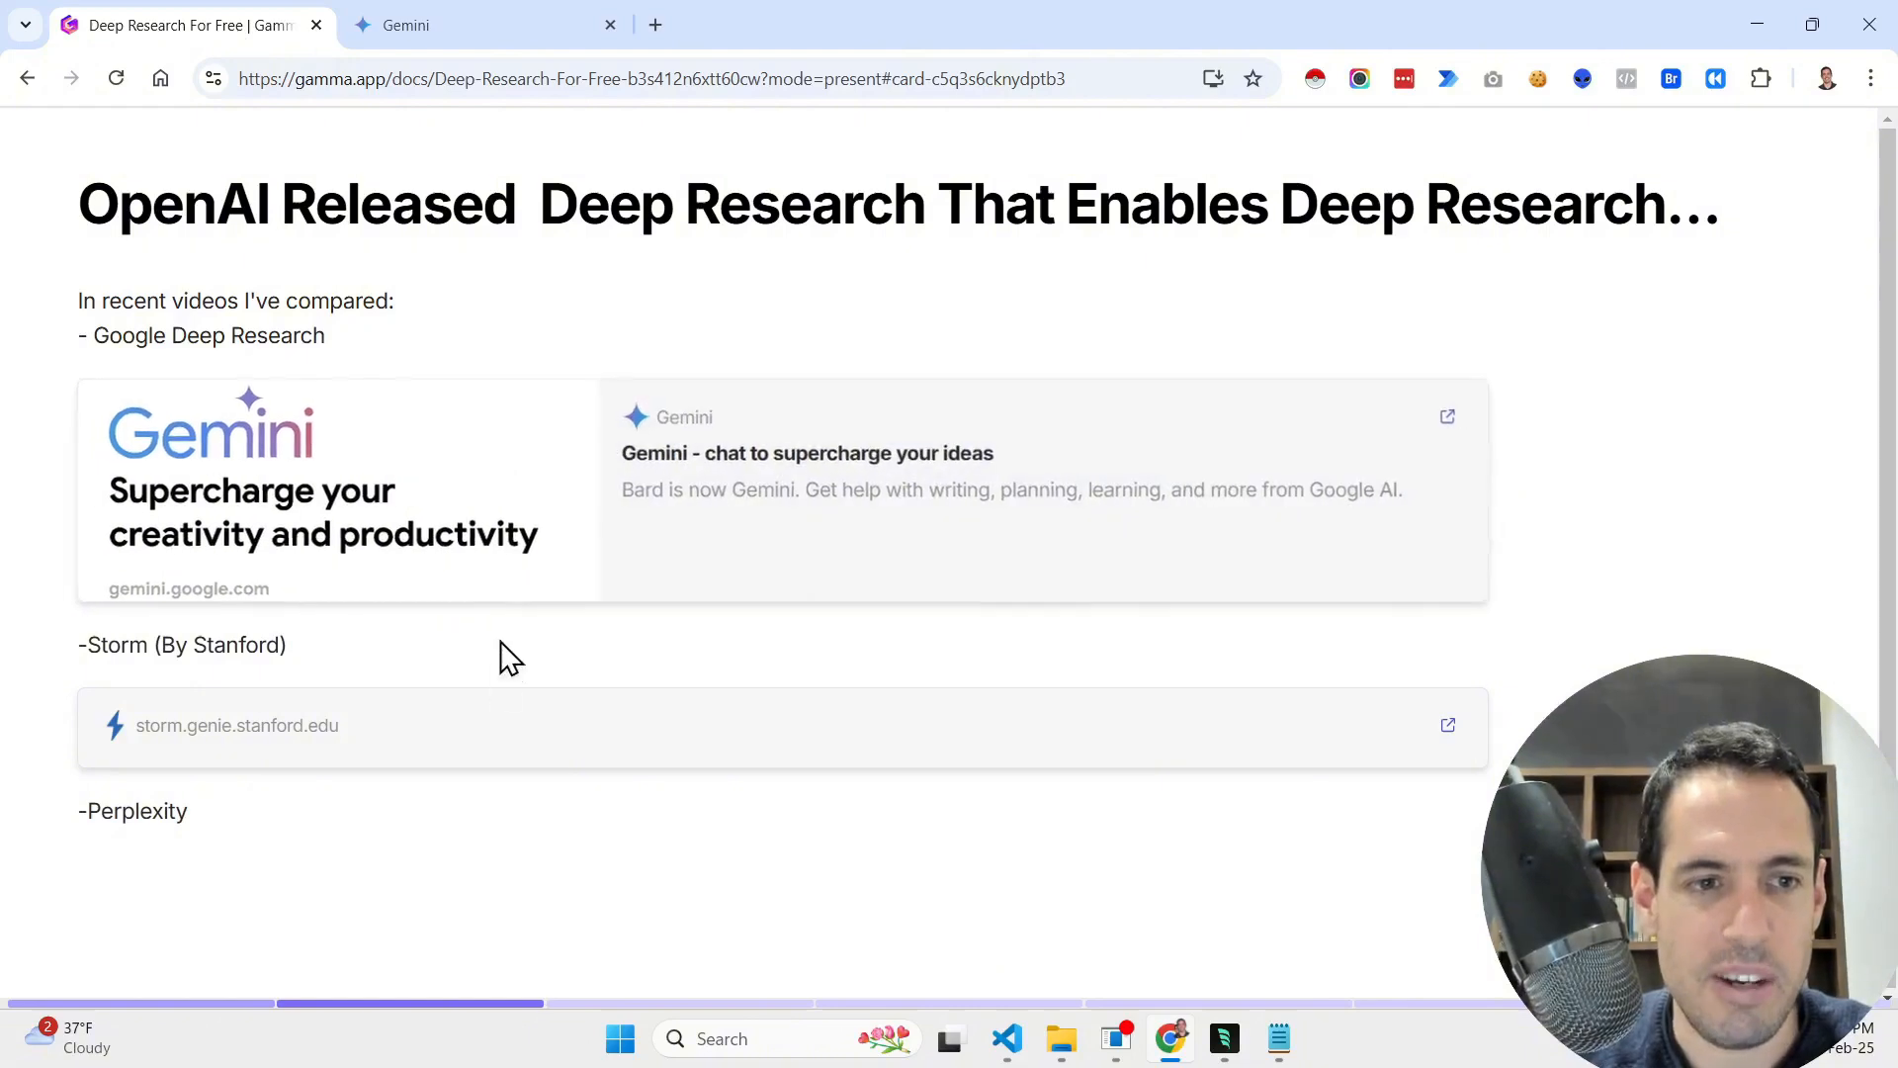
click(440, 736)
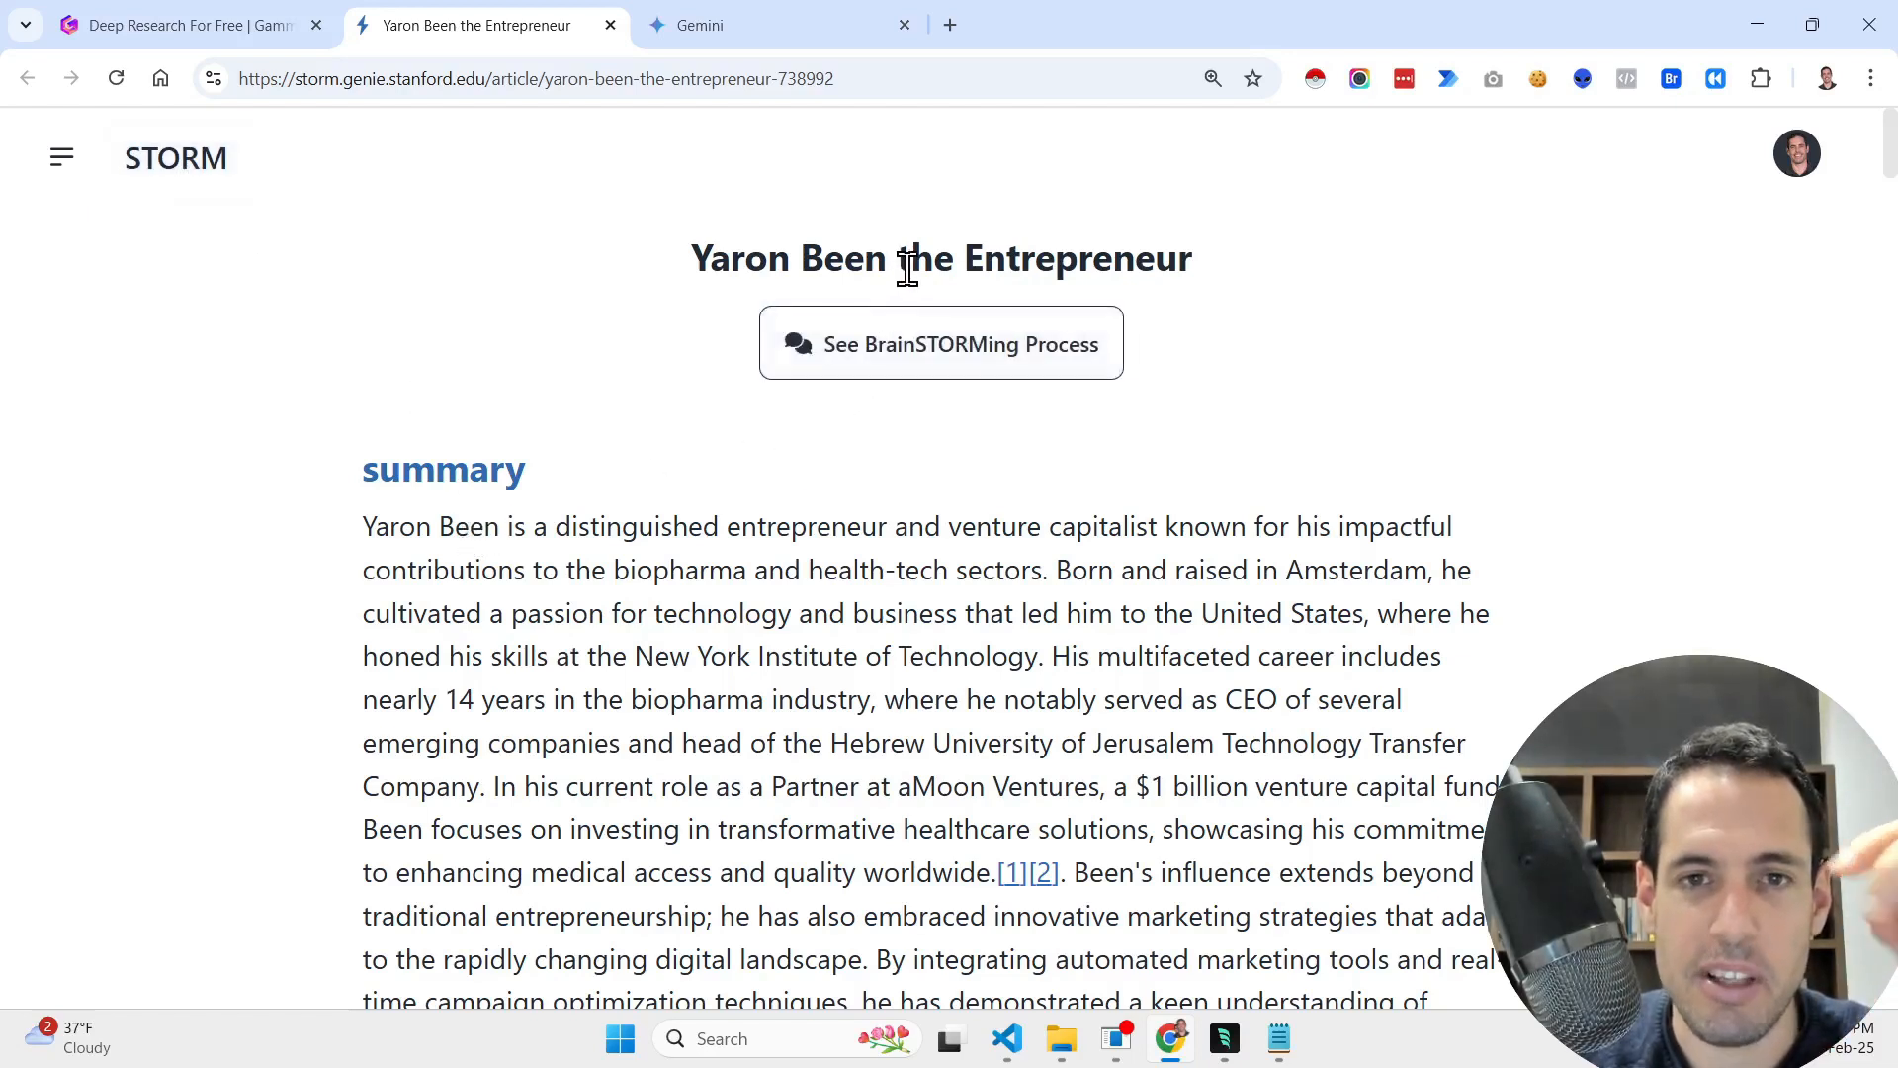
click(200, 188)
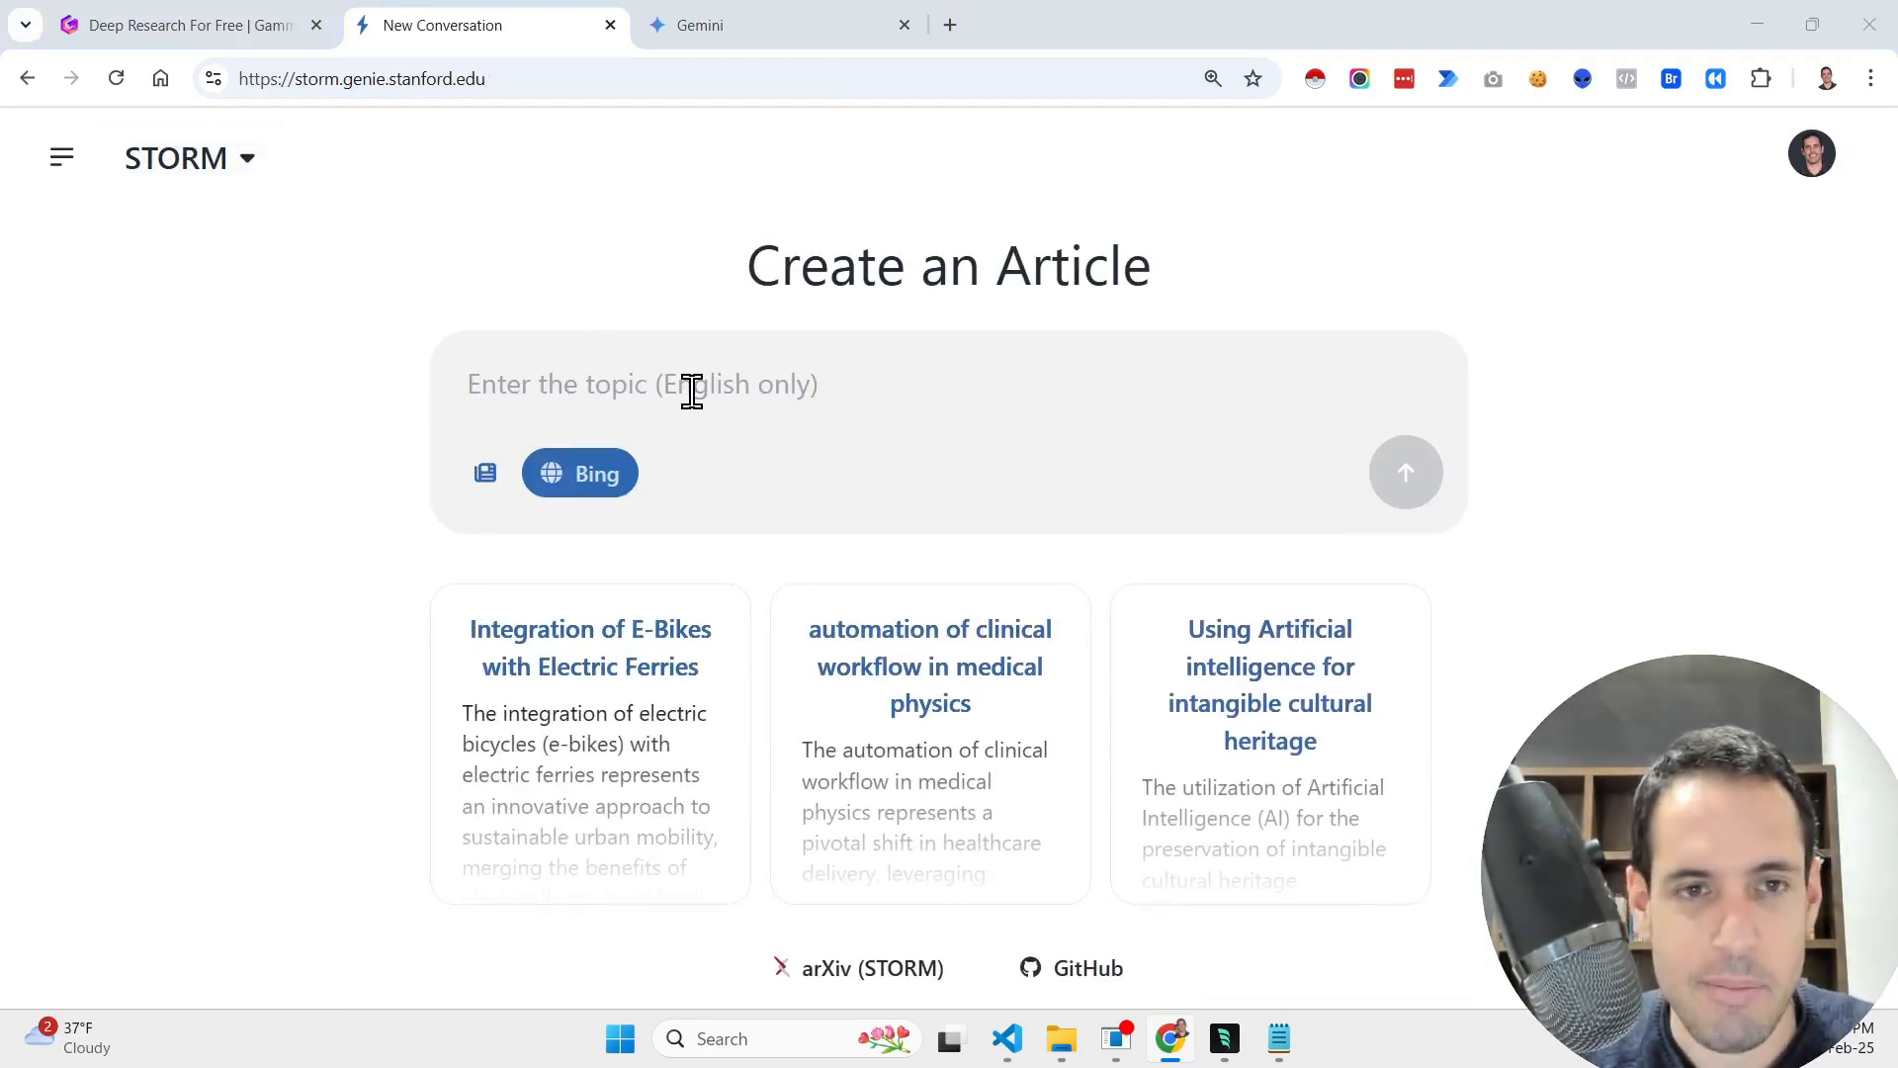
- Copy the research prompt from the Notepad note into STORM's article topic, keep Bing as the source, and start generating the article
key(alt+Tab)
key(ctrl+a)
key(ctrl+c)
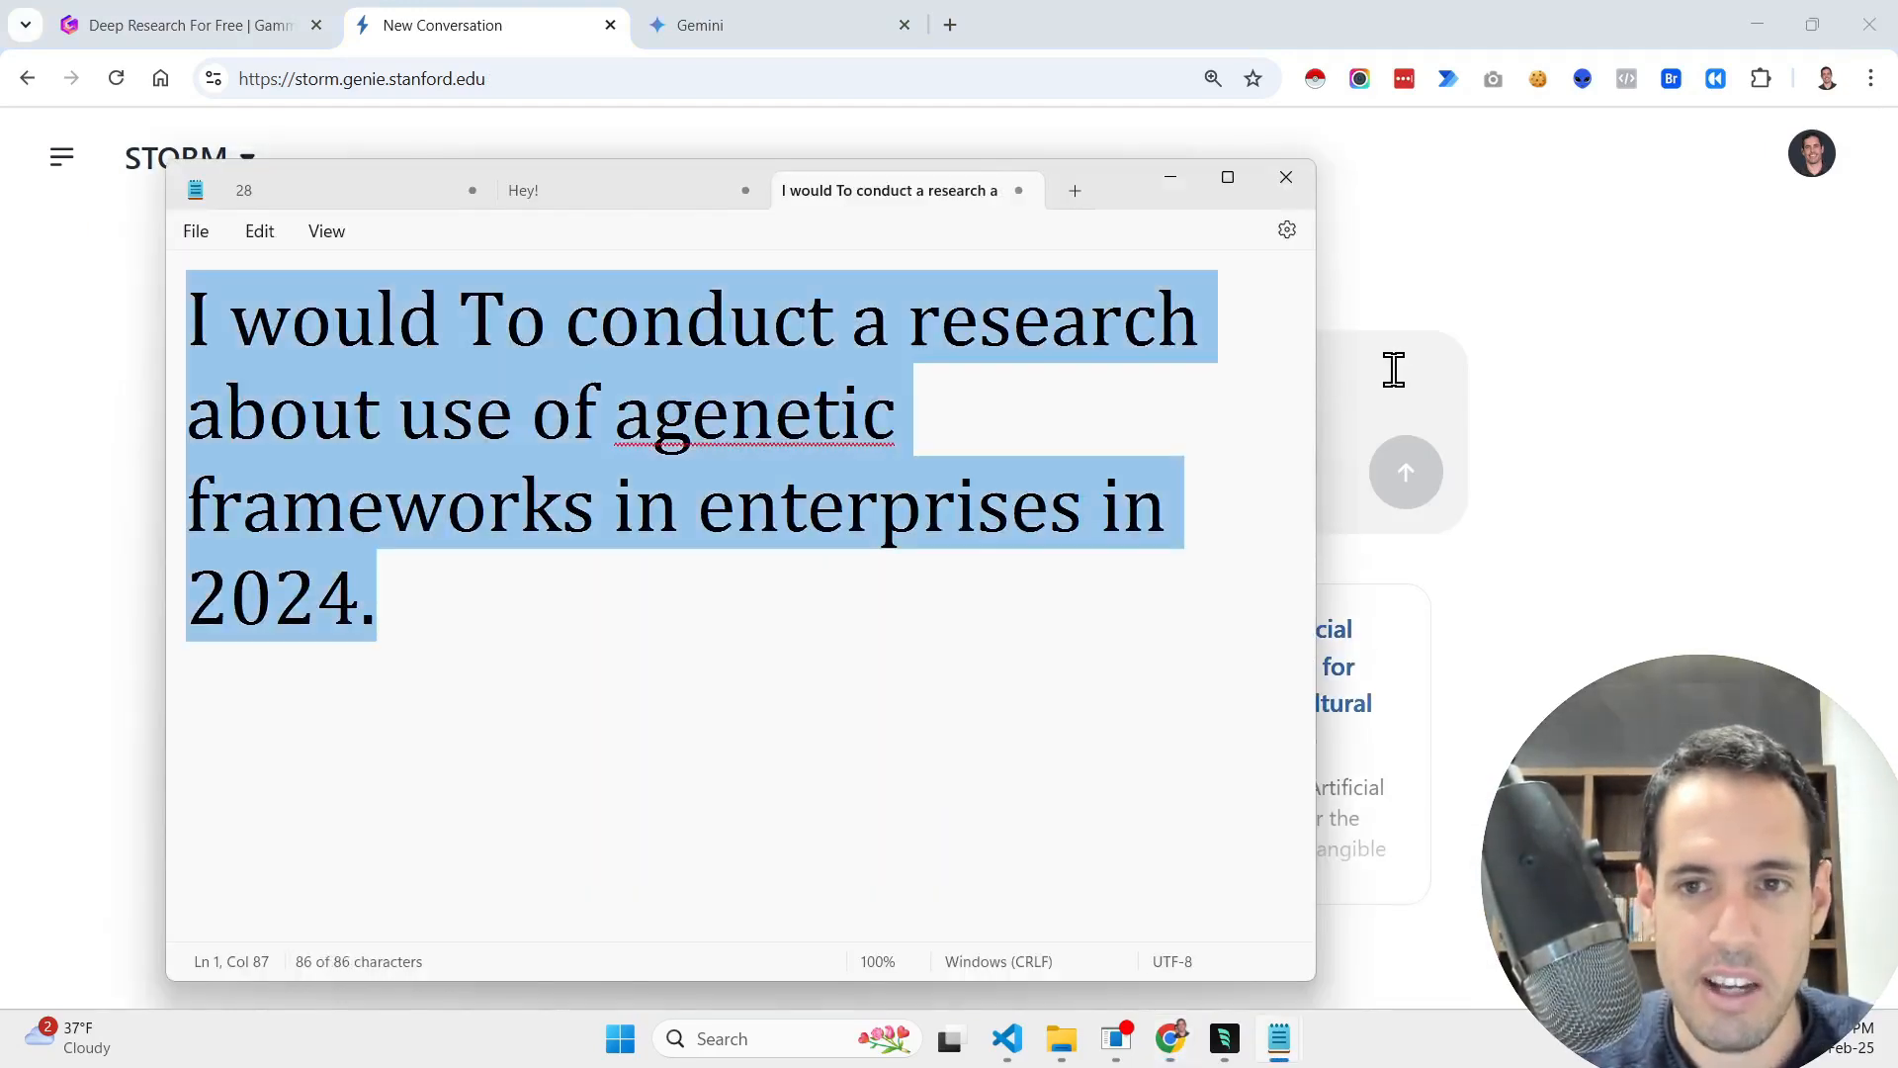
click(1398, 373)
key(ctrl+v)
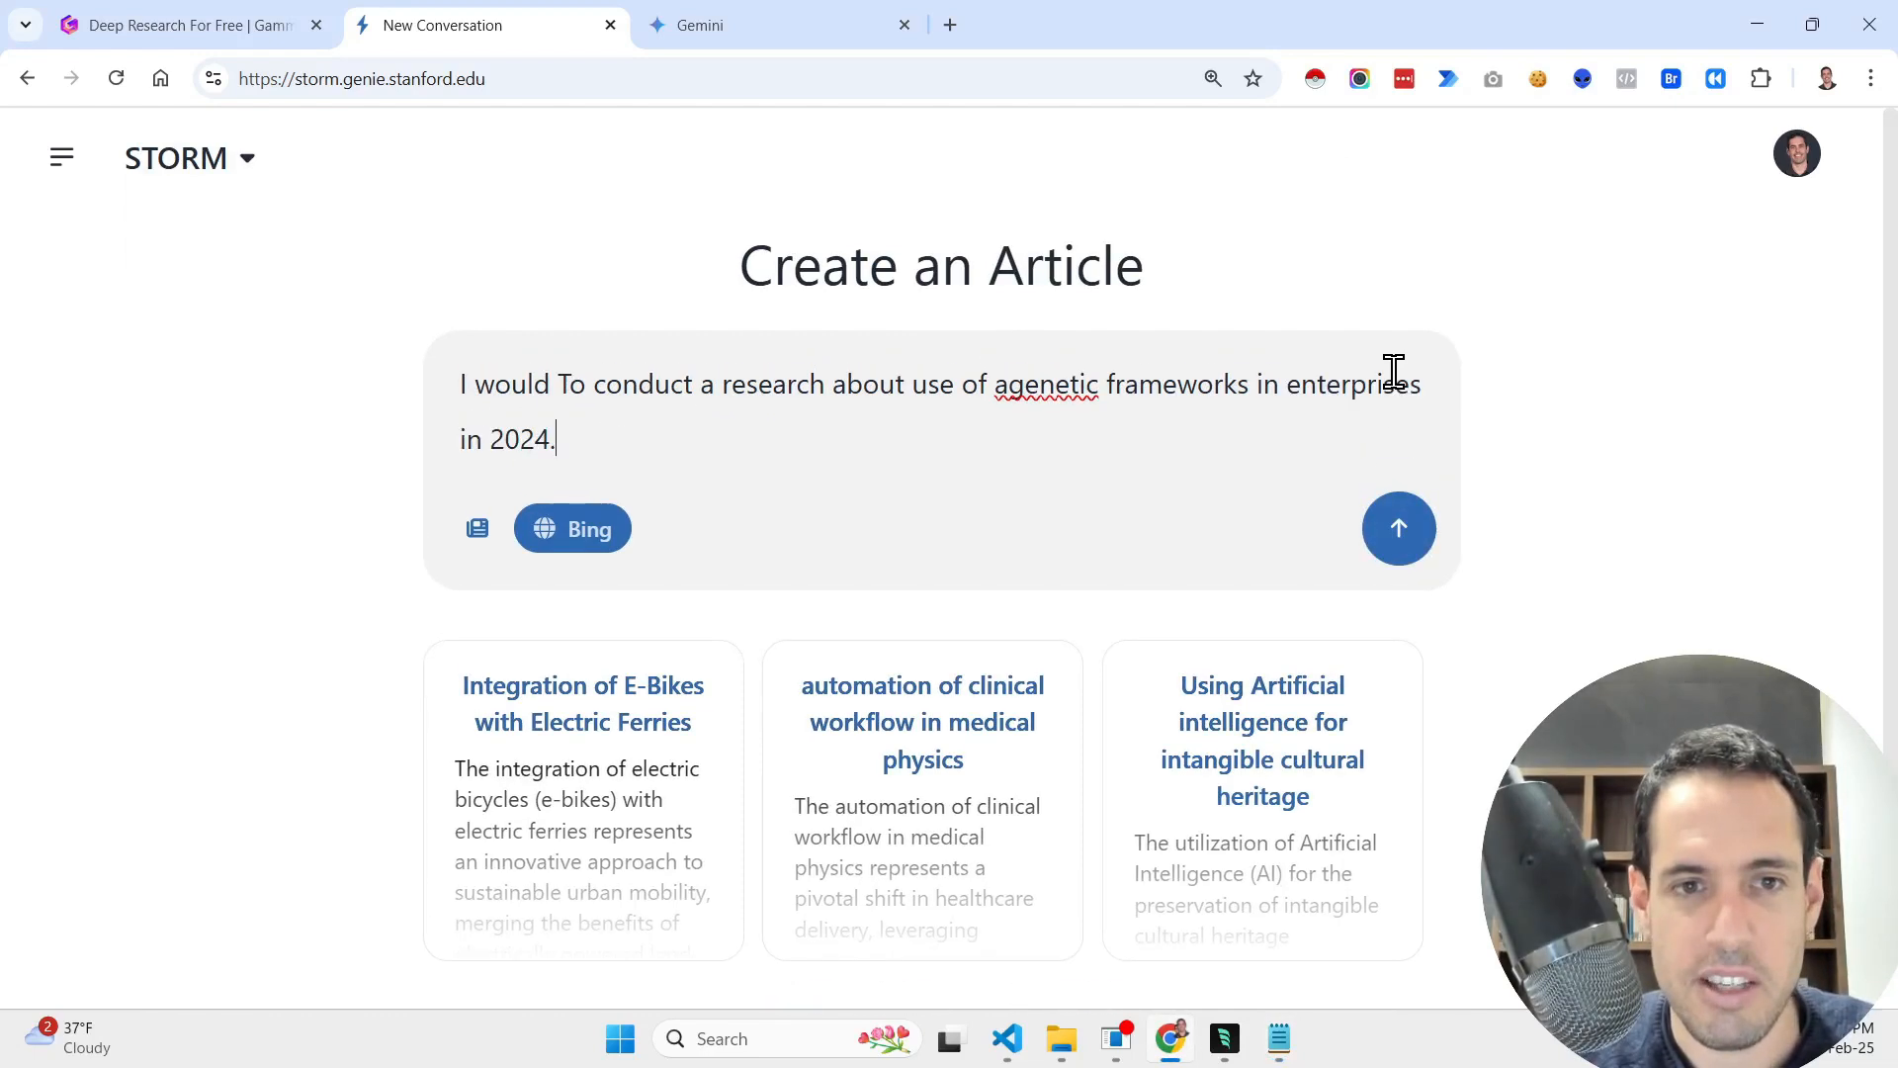
click(1402, 531)
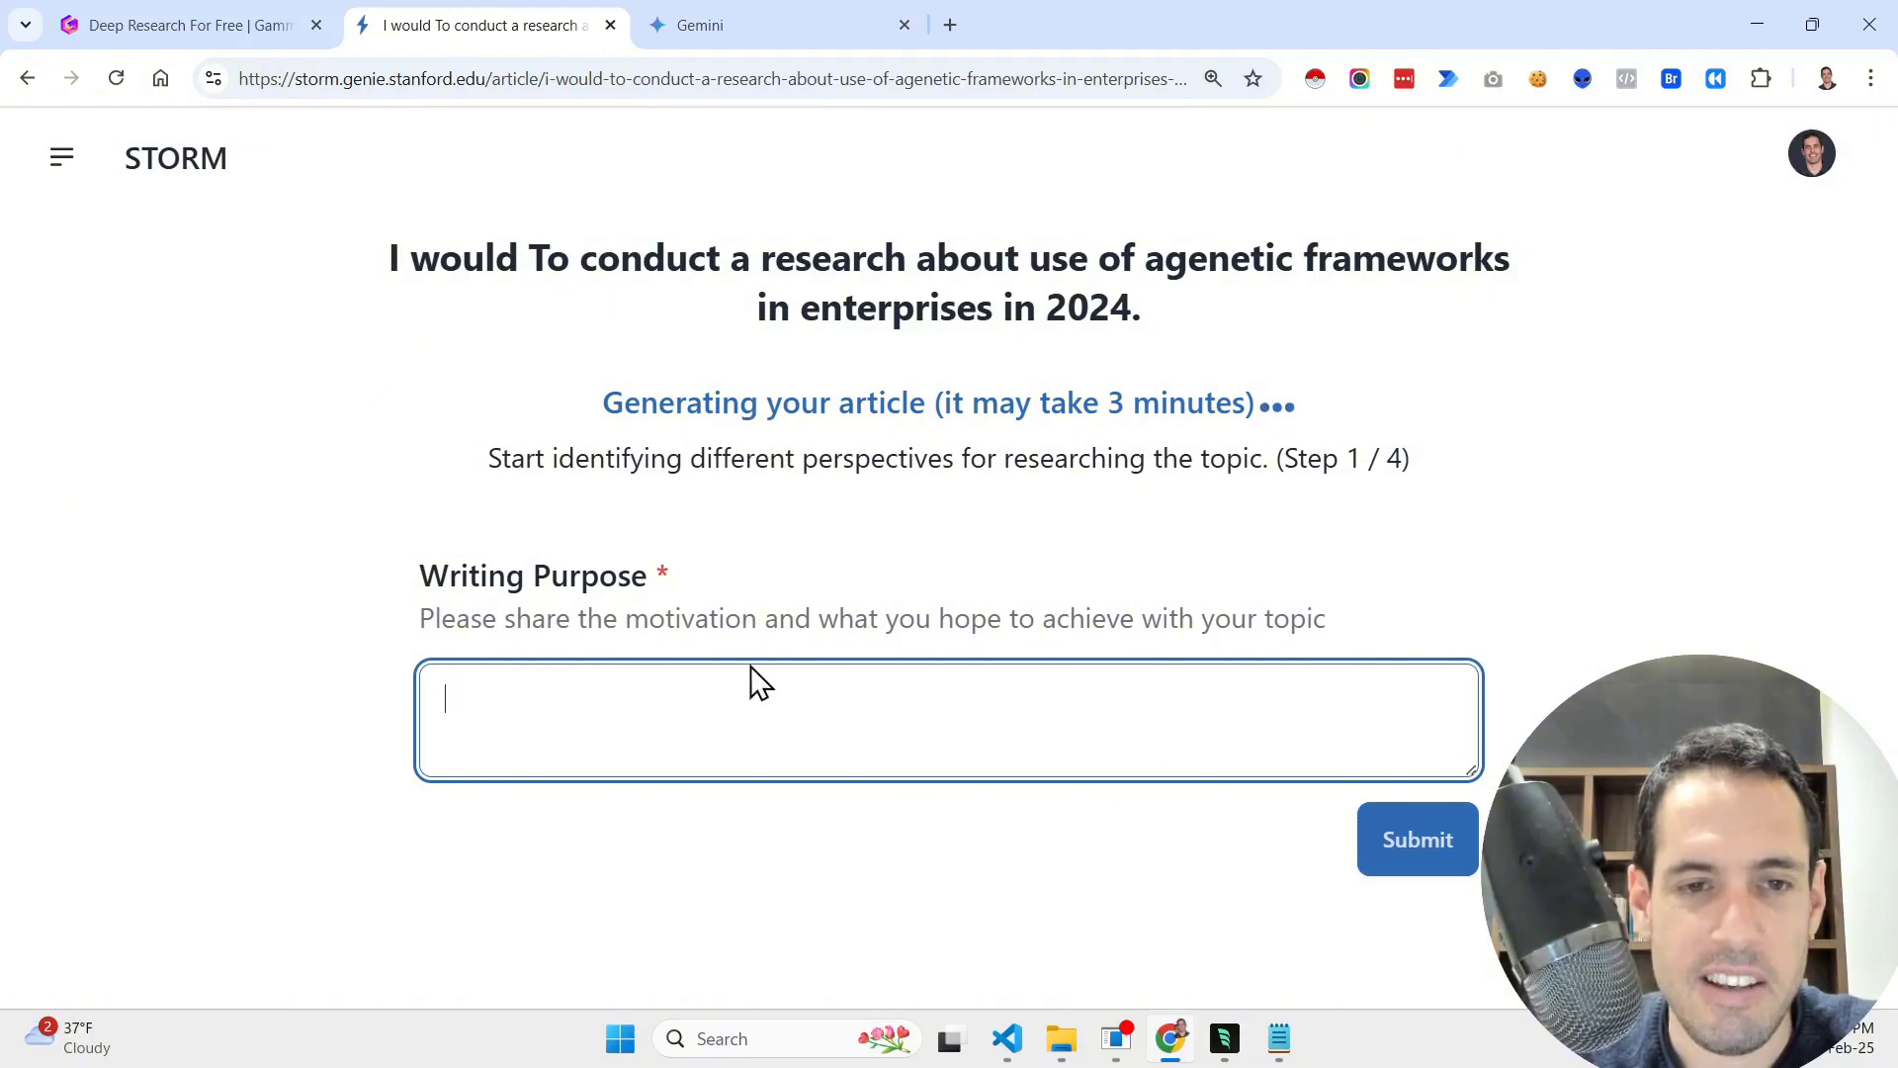
- Submit "This is for market analysis." as the writing purpose of the article
text(This)
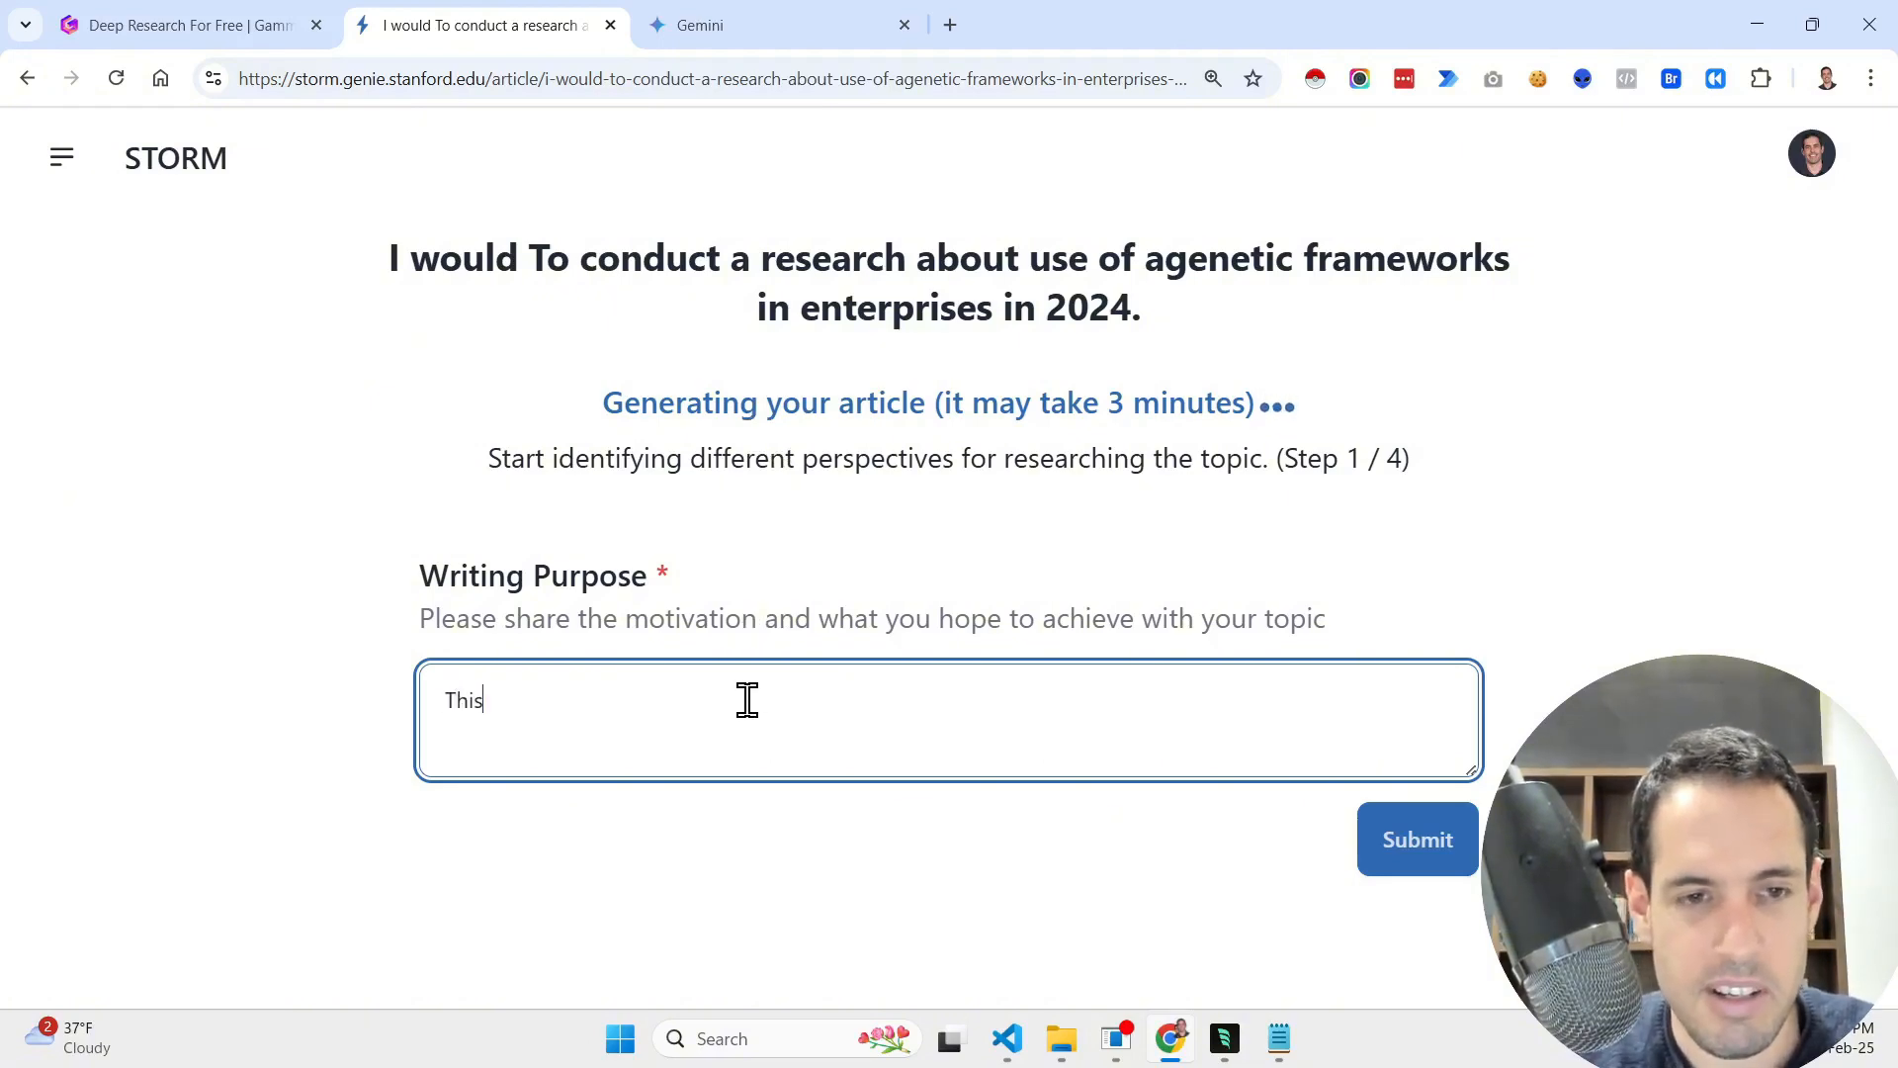
text( is for marke)
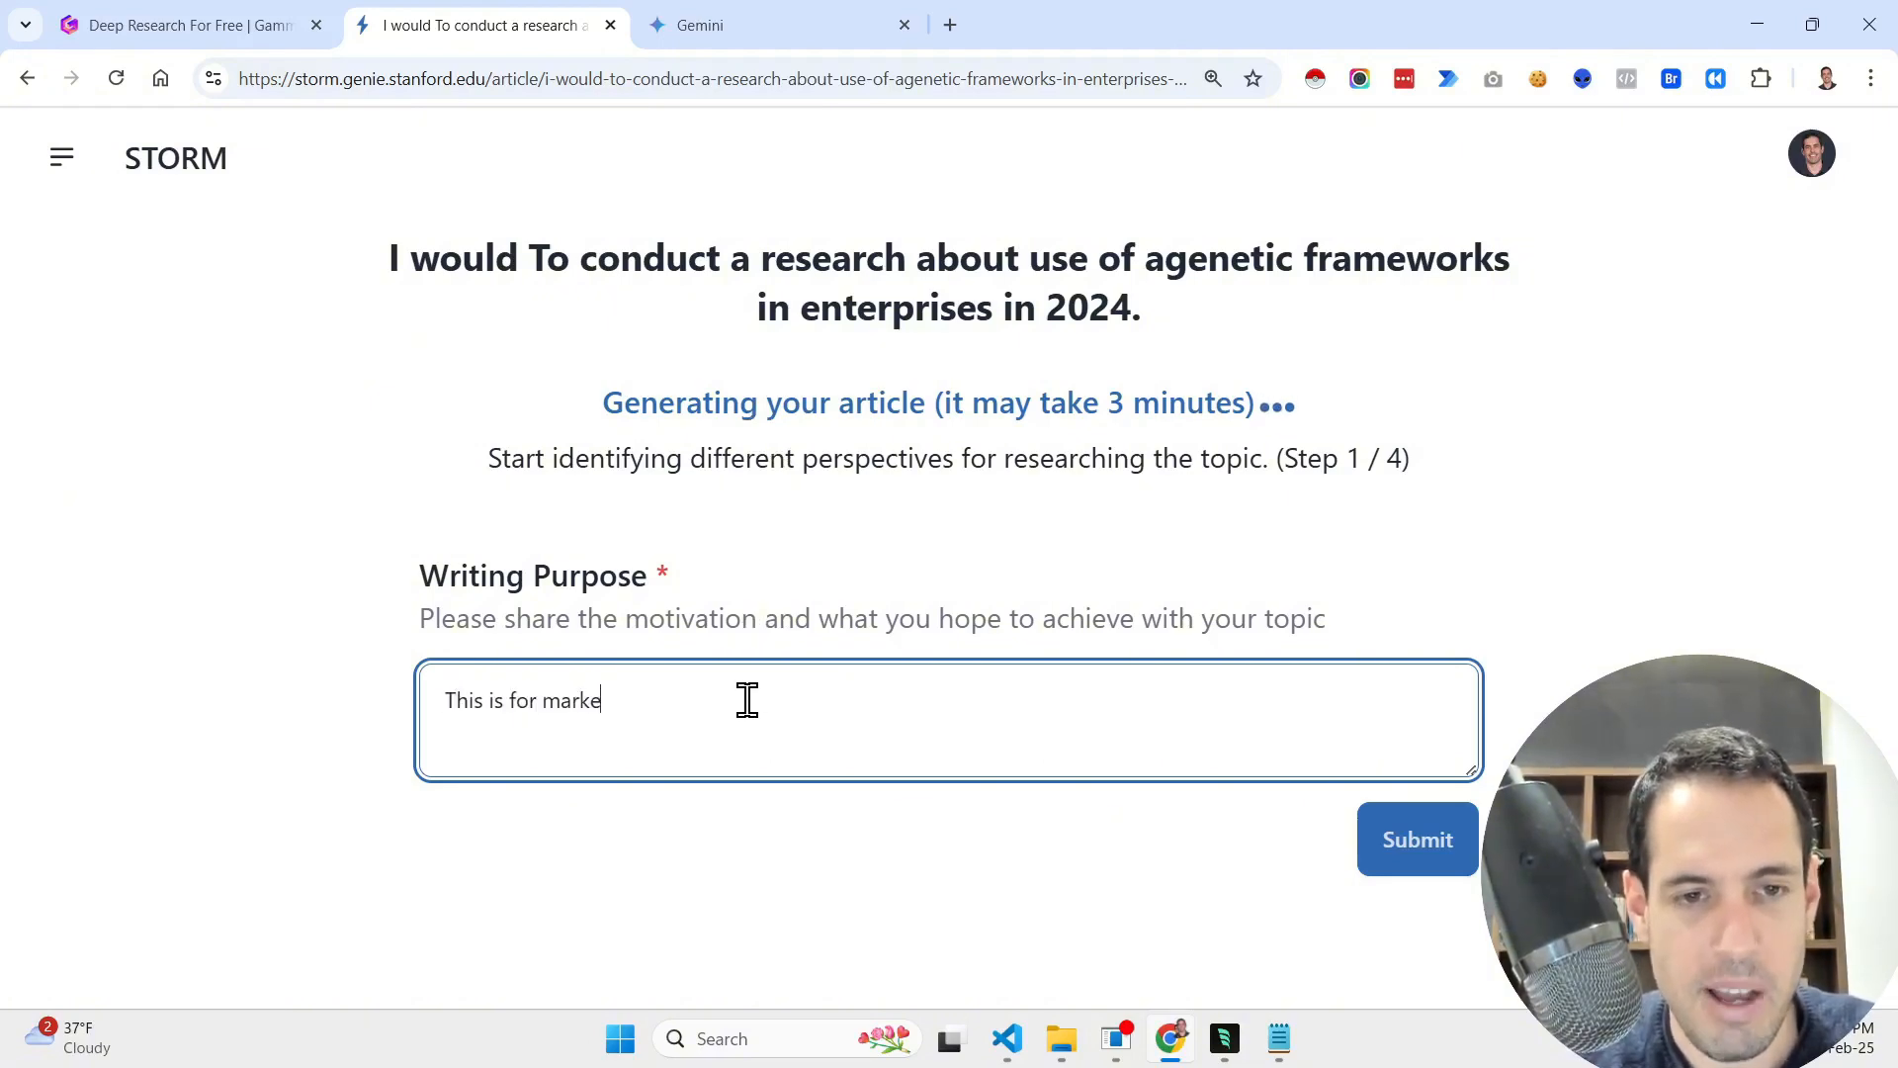
text(t analysis.)
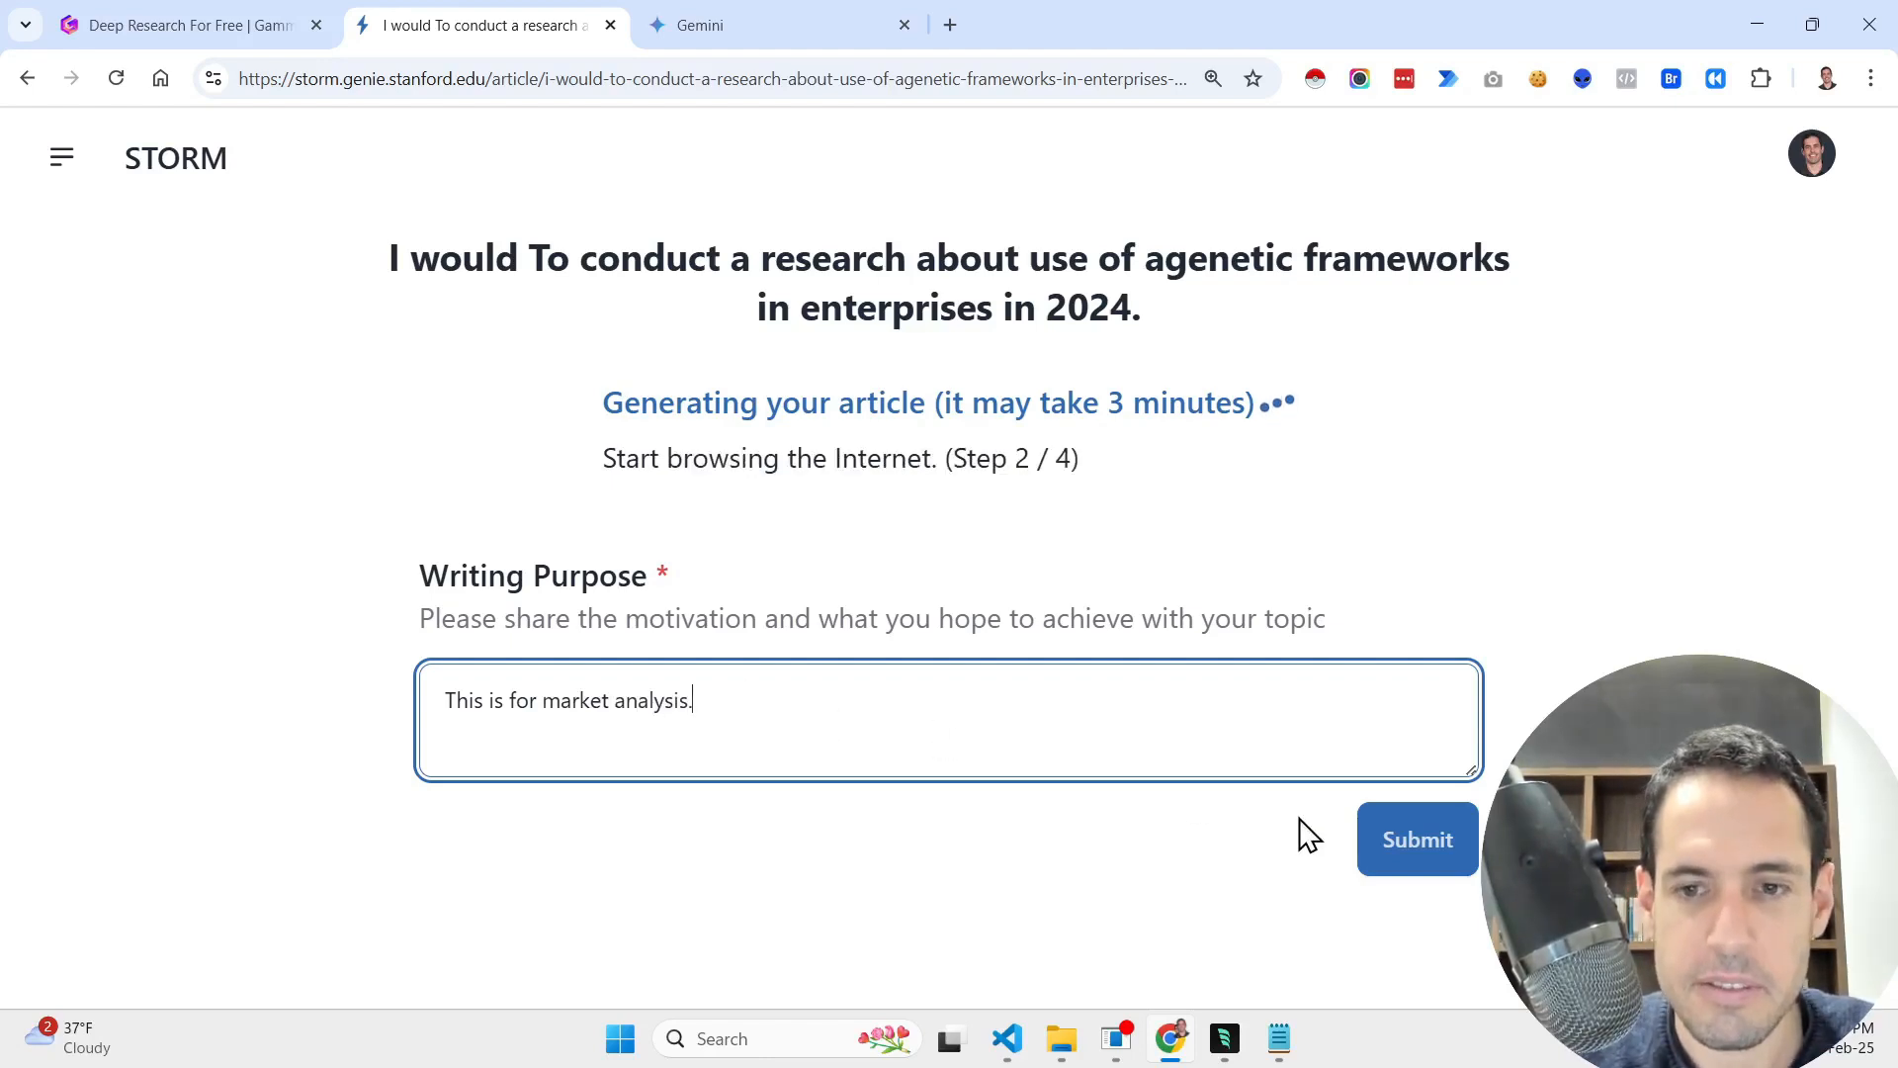
click(1389, 845)
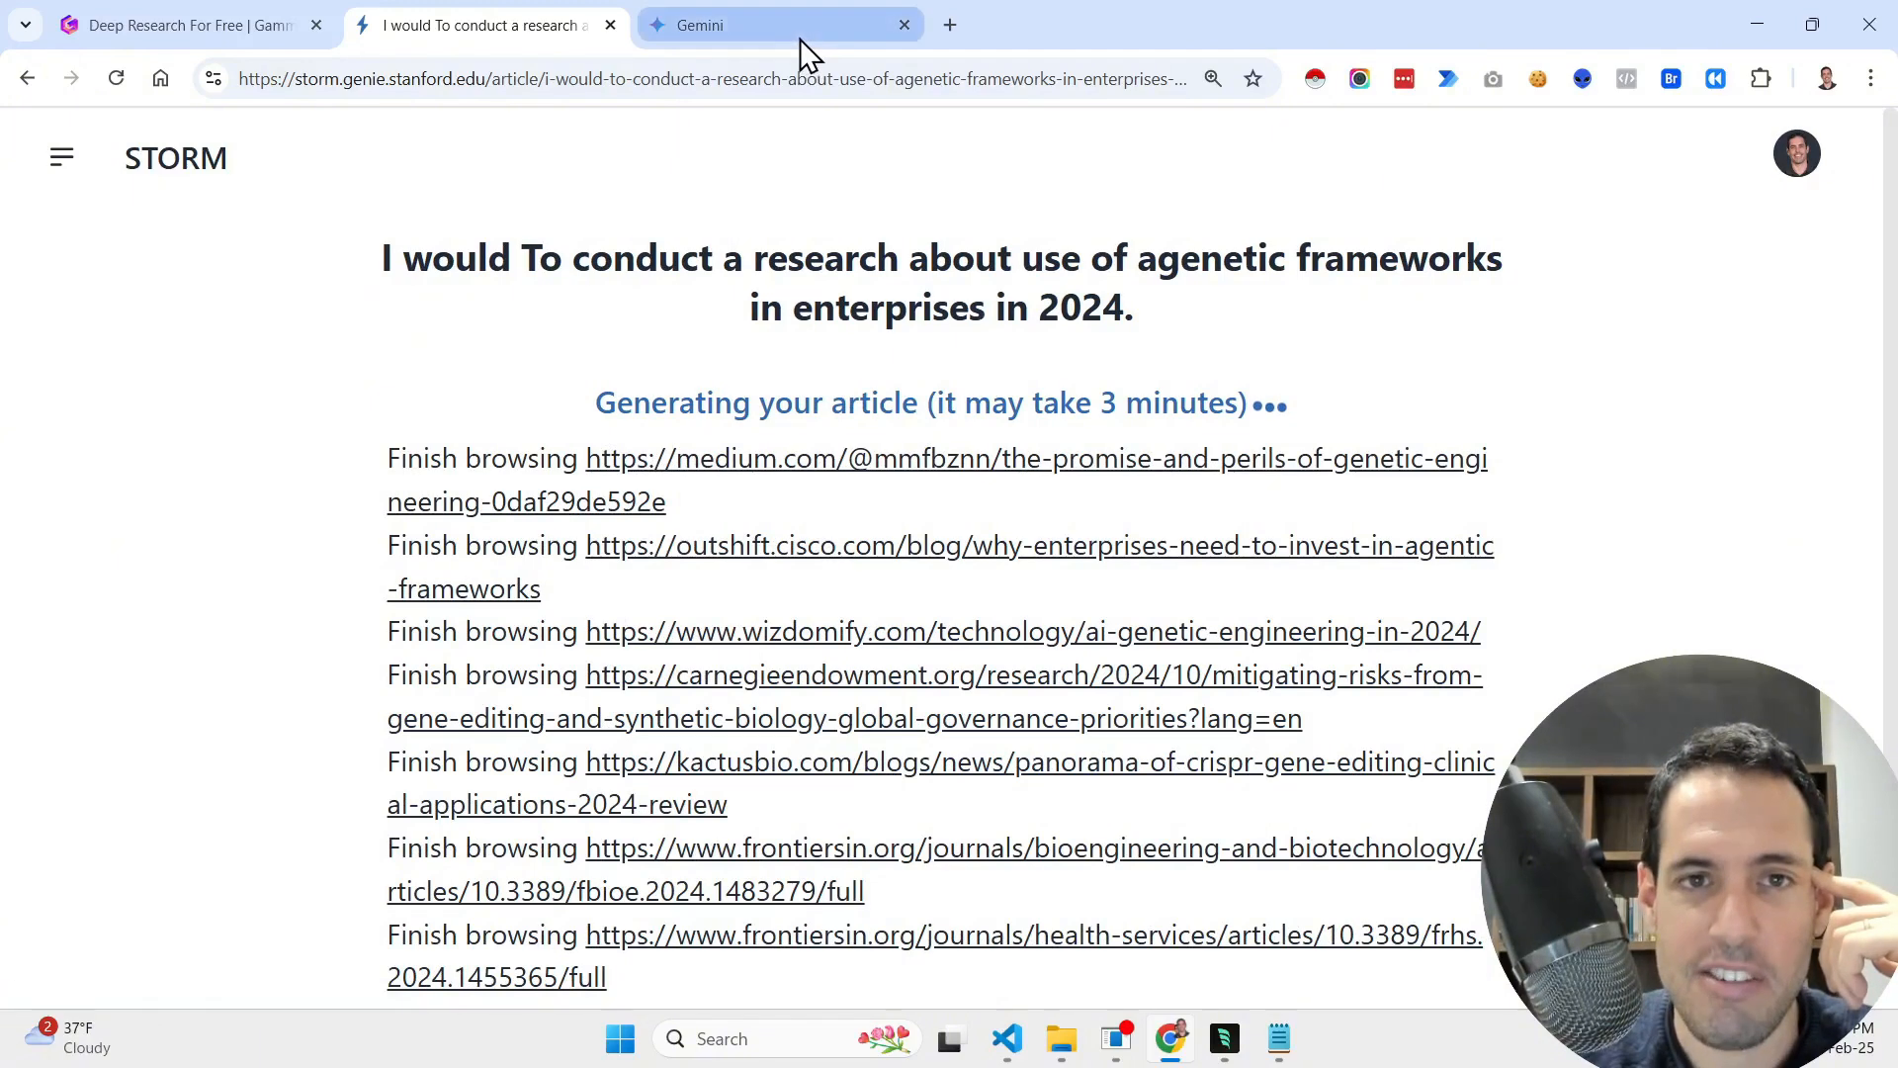
- Check the websites listed in Gemini's running research, and return to the STORM article
click(798, 35)
scroll(1066, 730, down, 2)
scroll(1066, 729, up, 3)
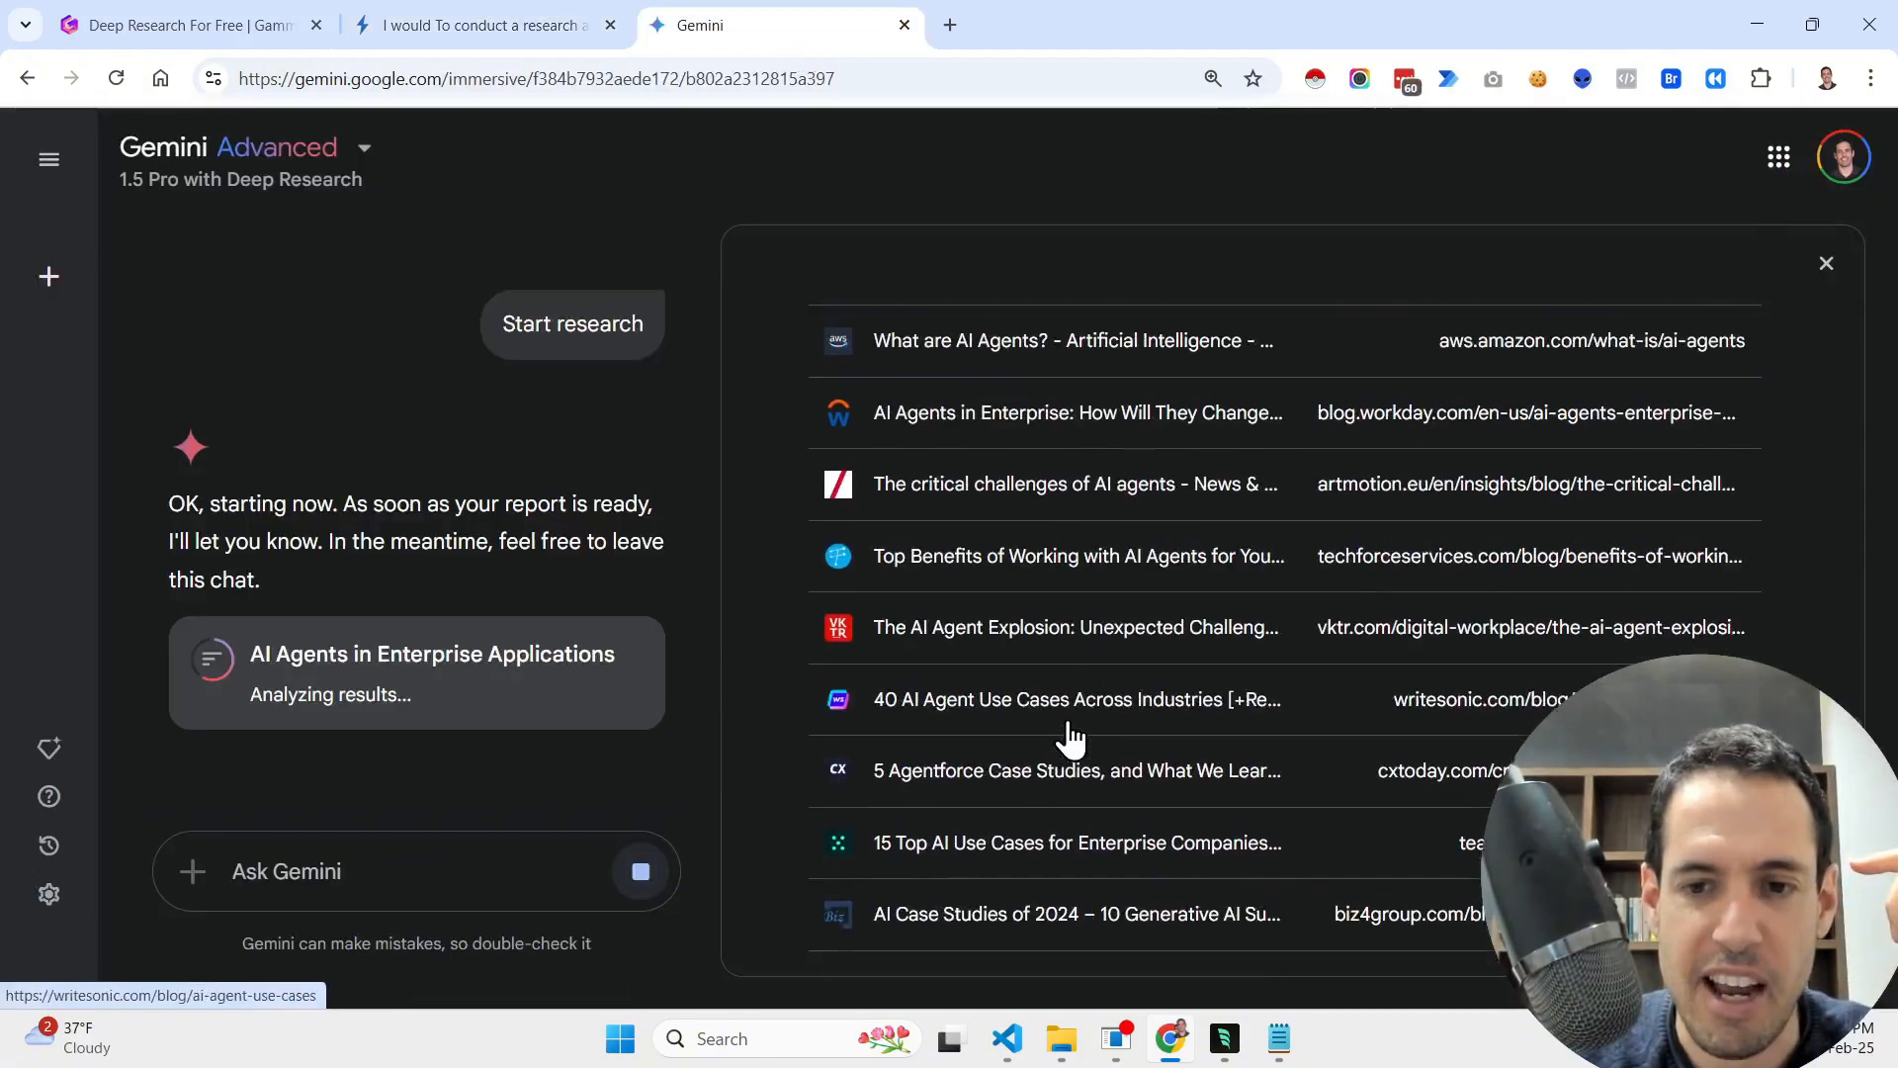
click(542, 26)
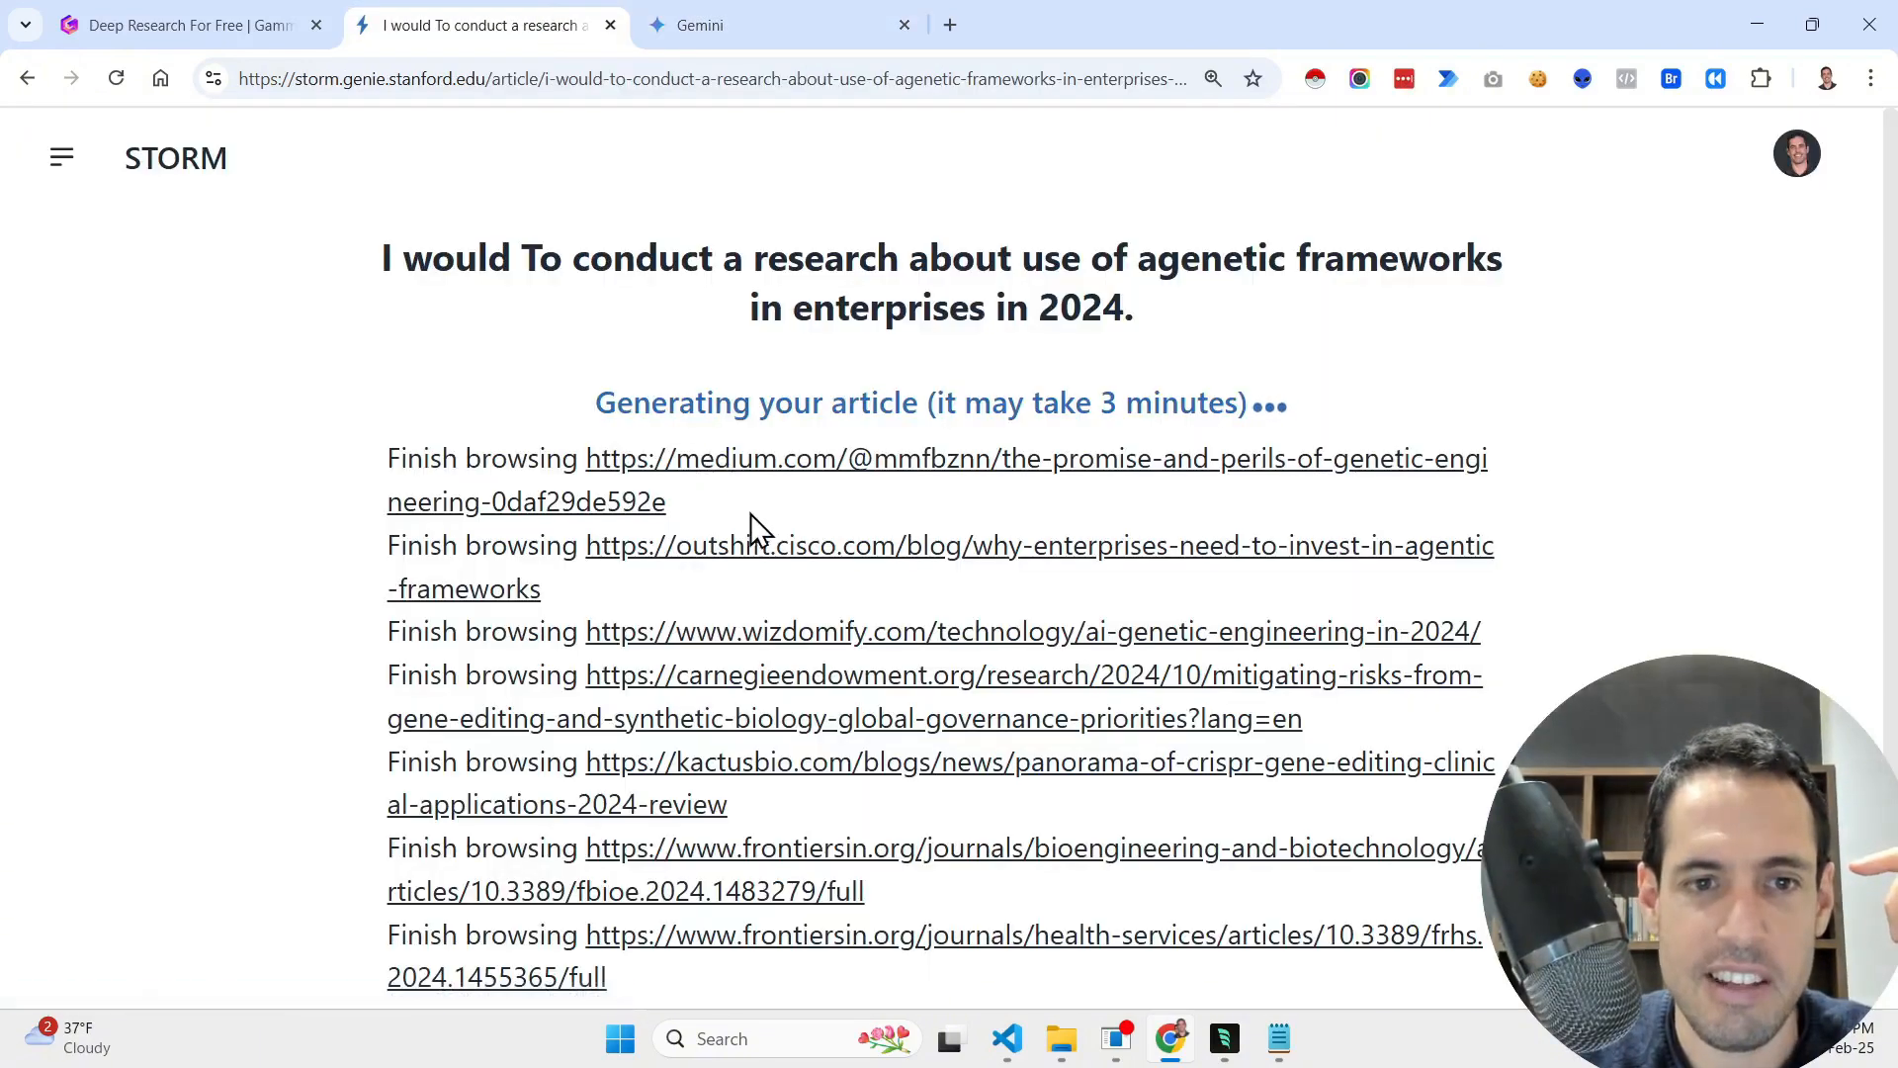
- Open the browsed frontiersin.org bioengineering source in a new tab, inspect its topic, and return to STORM's browsing progress
scroll(770, 507, down, 2)
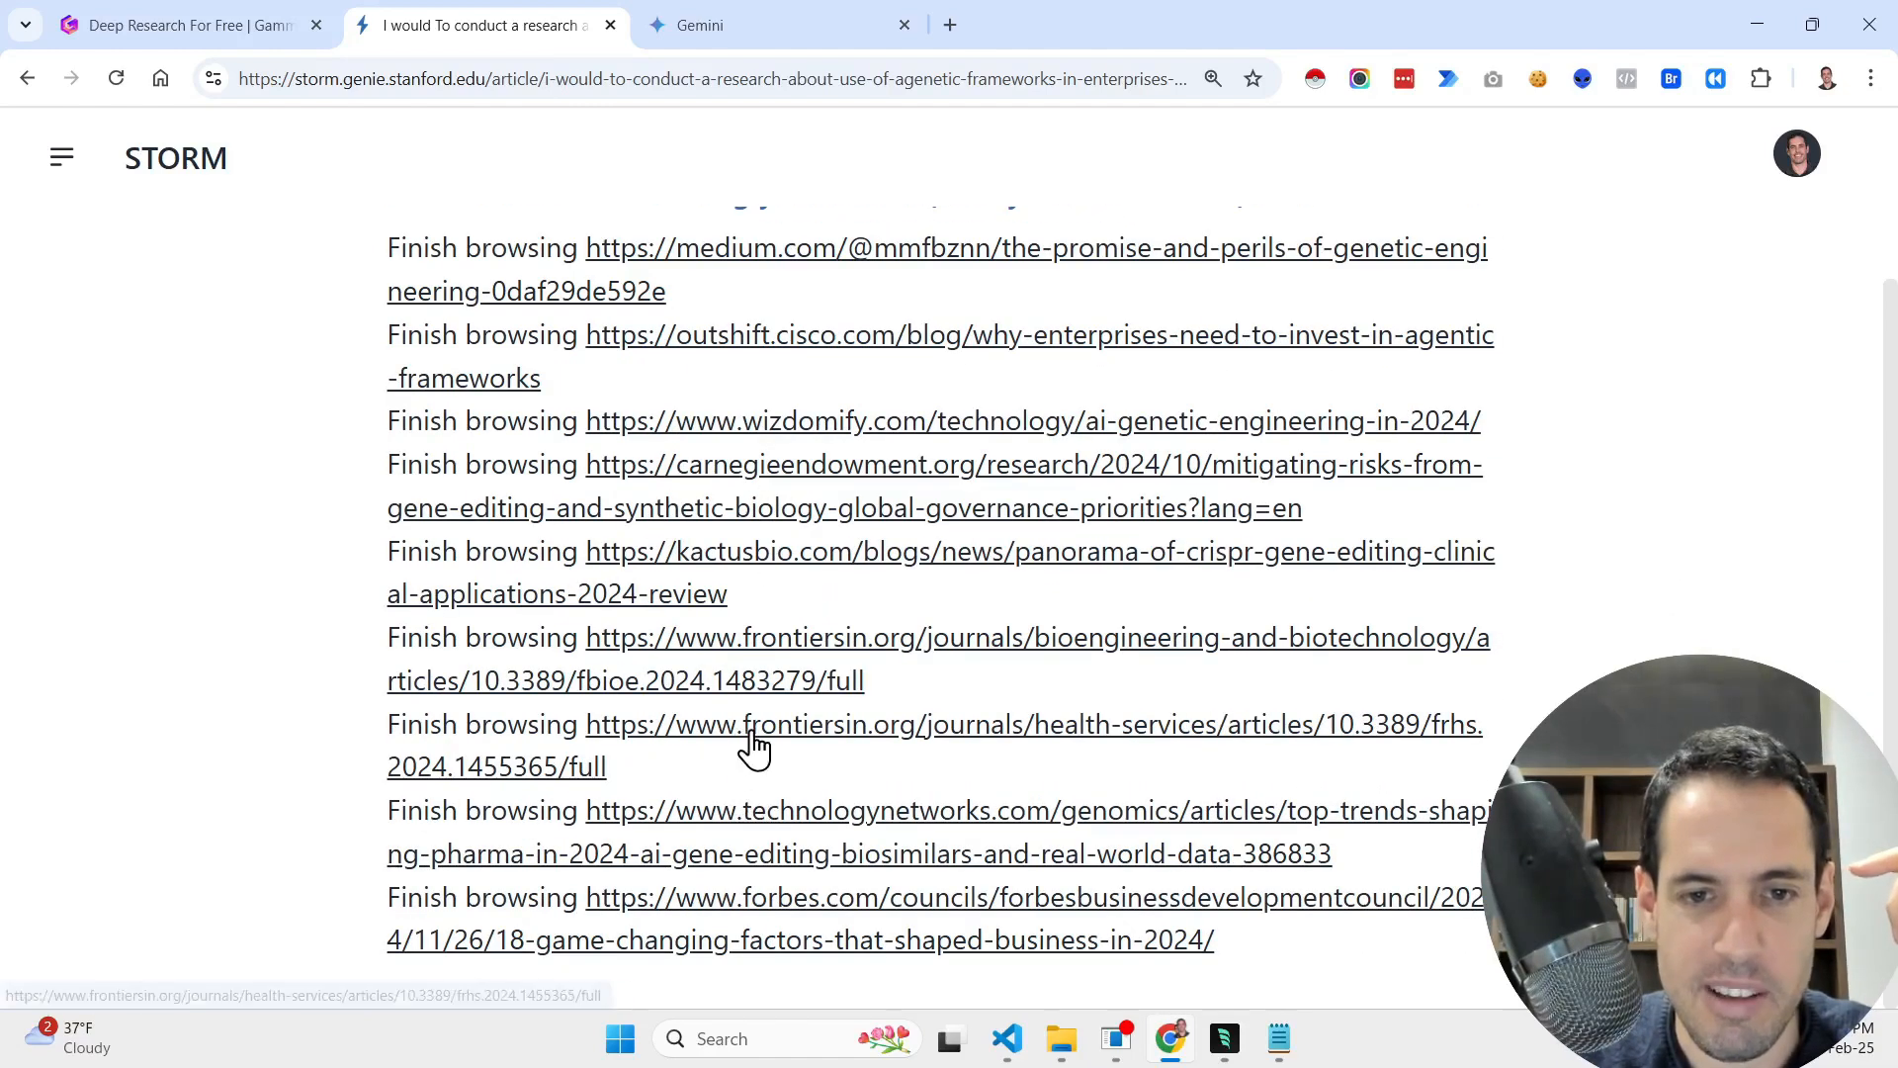
right_click(784, 648)
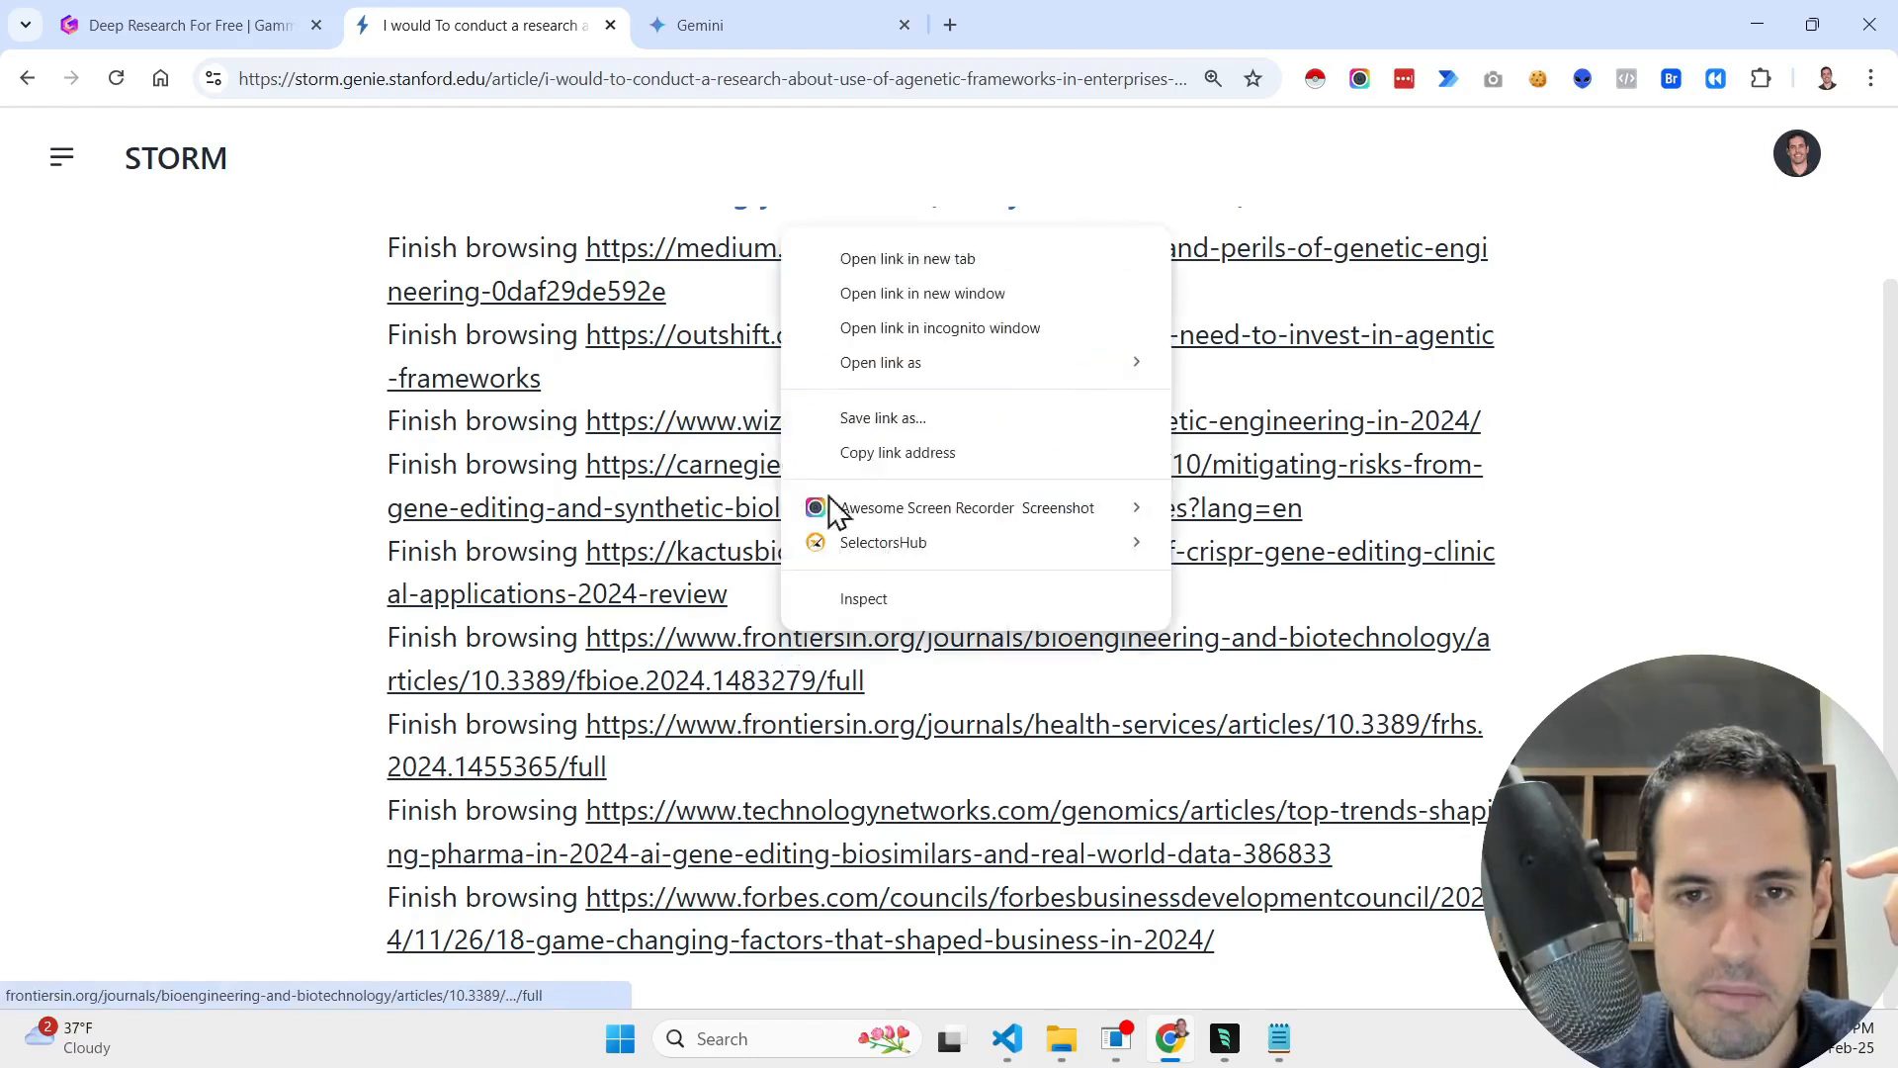
click(963, 265)
click(796, 11)
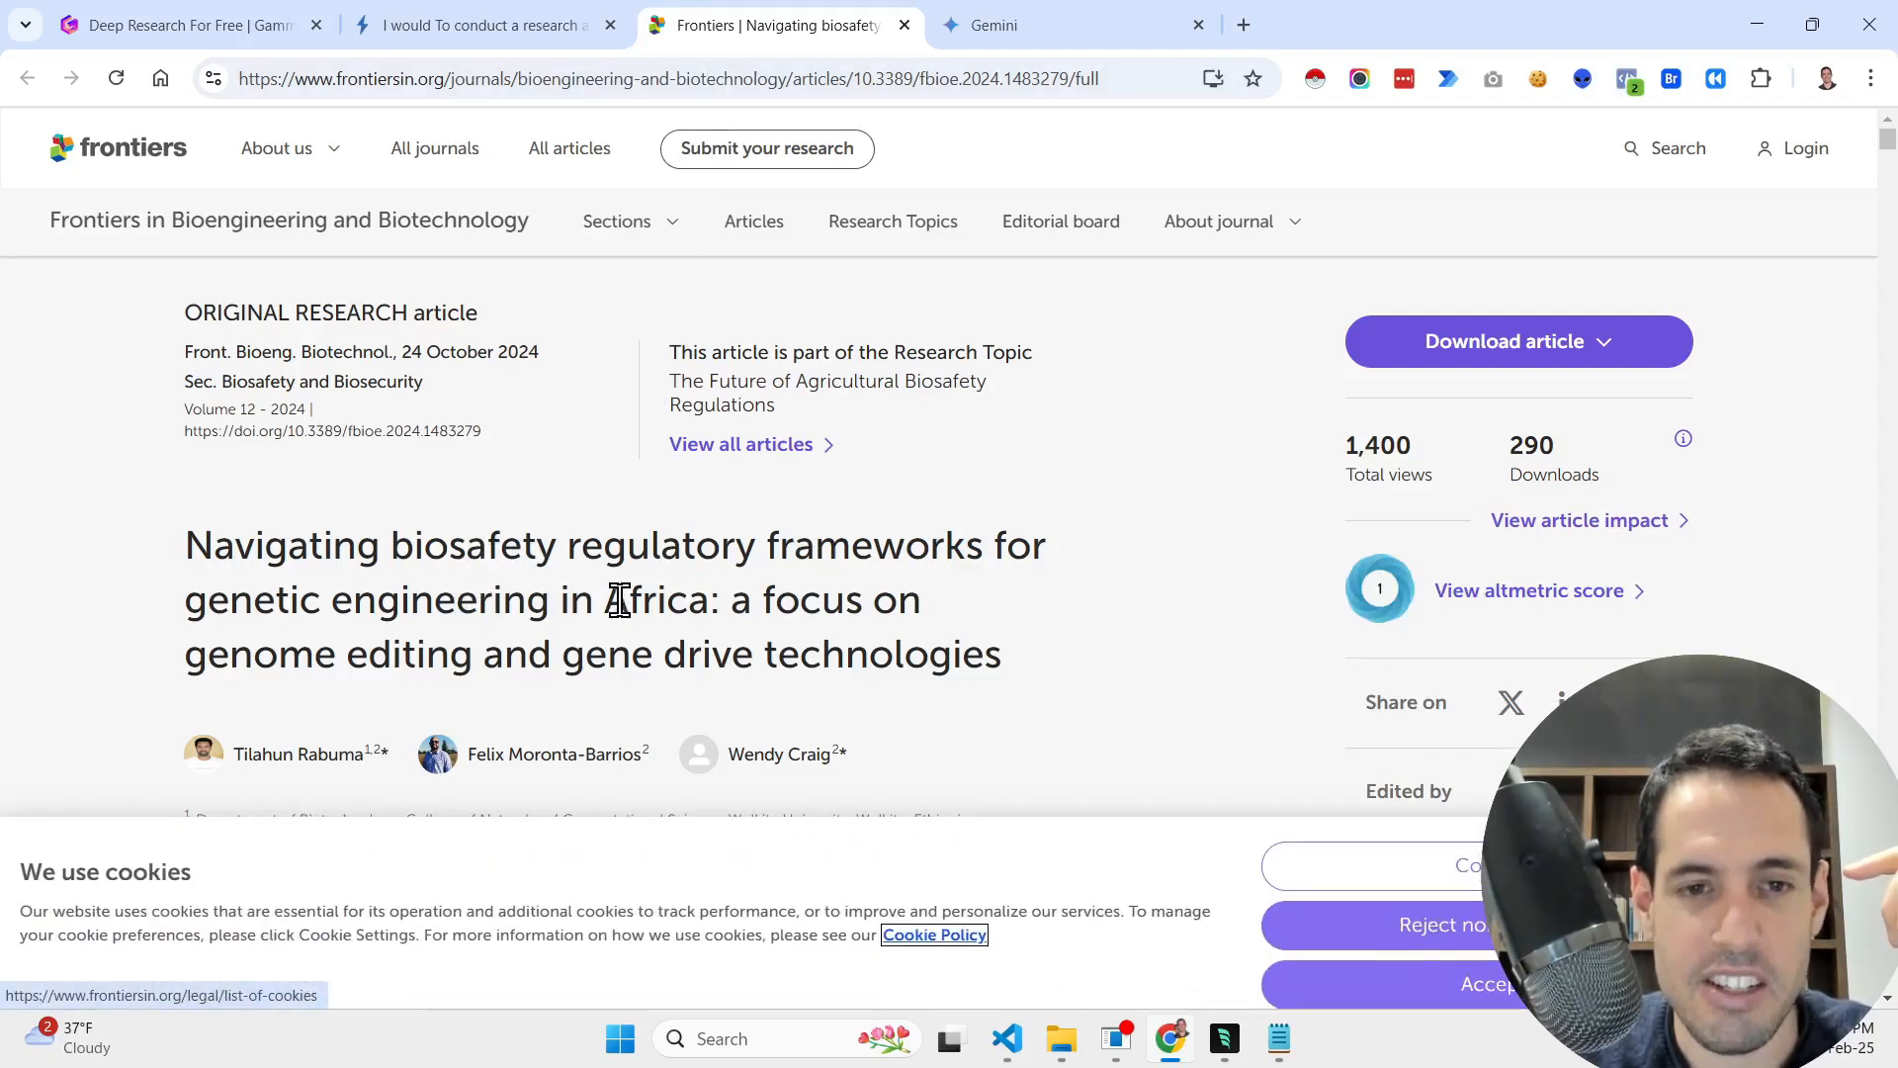
scroll(757, 590, down, 1)
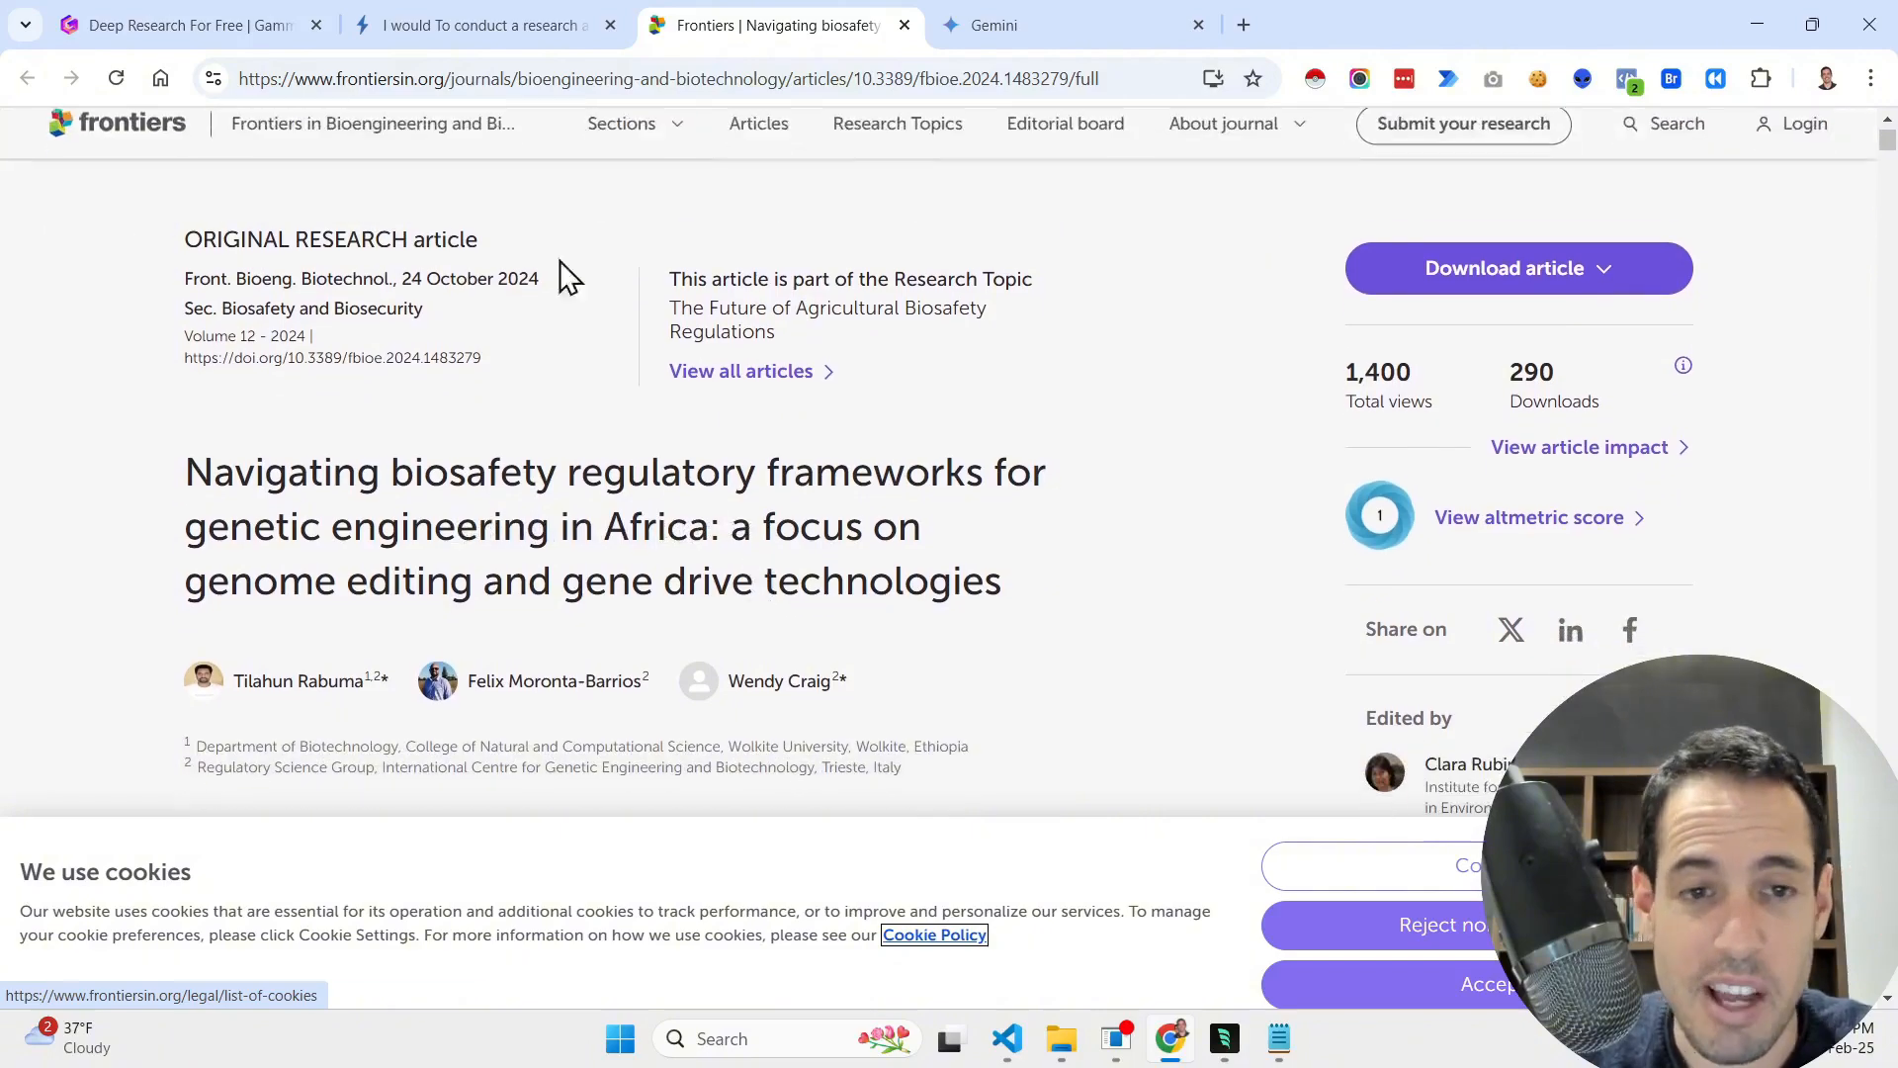
click(507, 25)
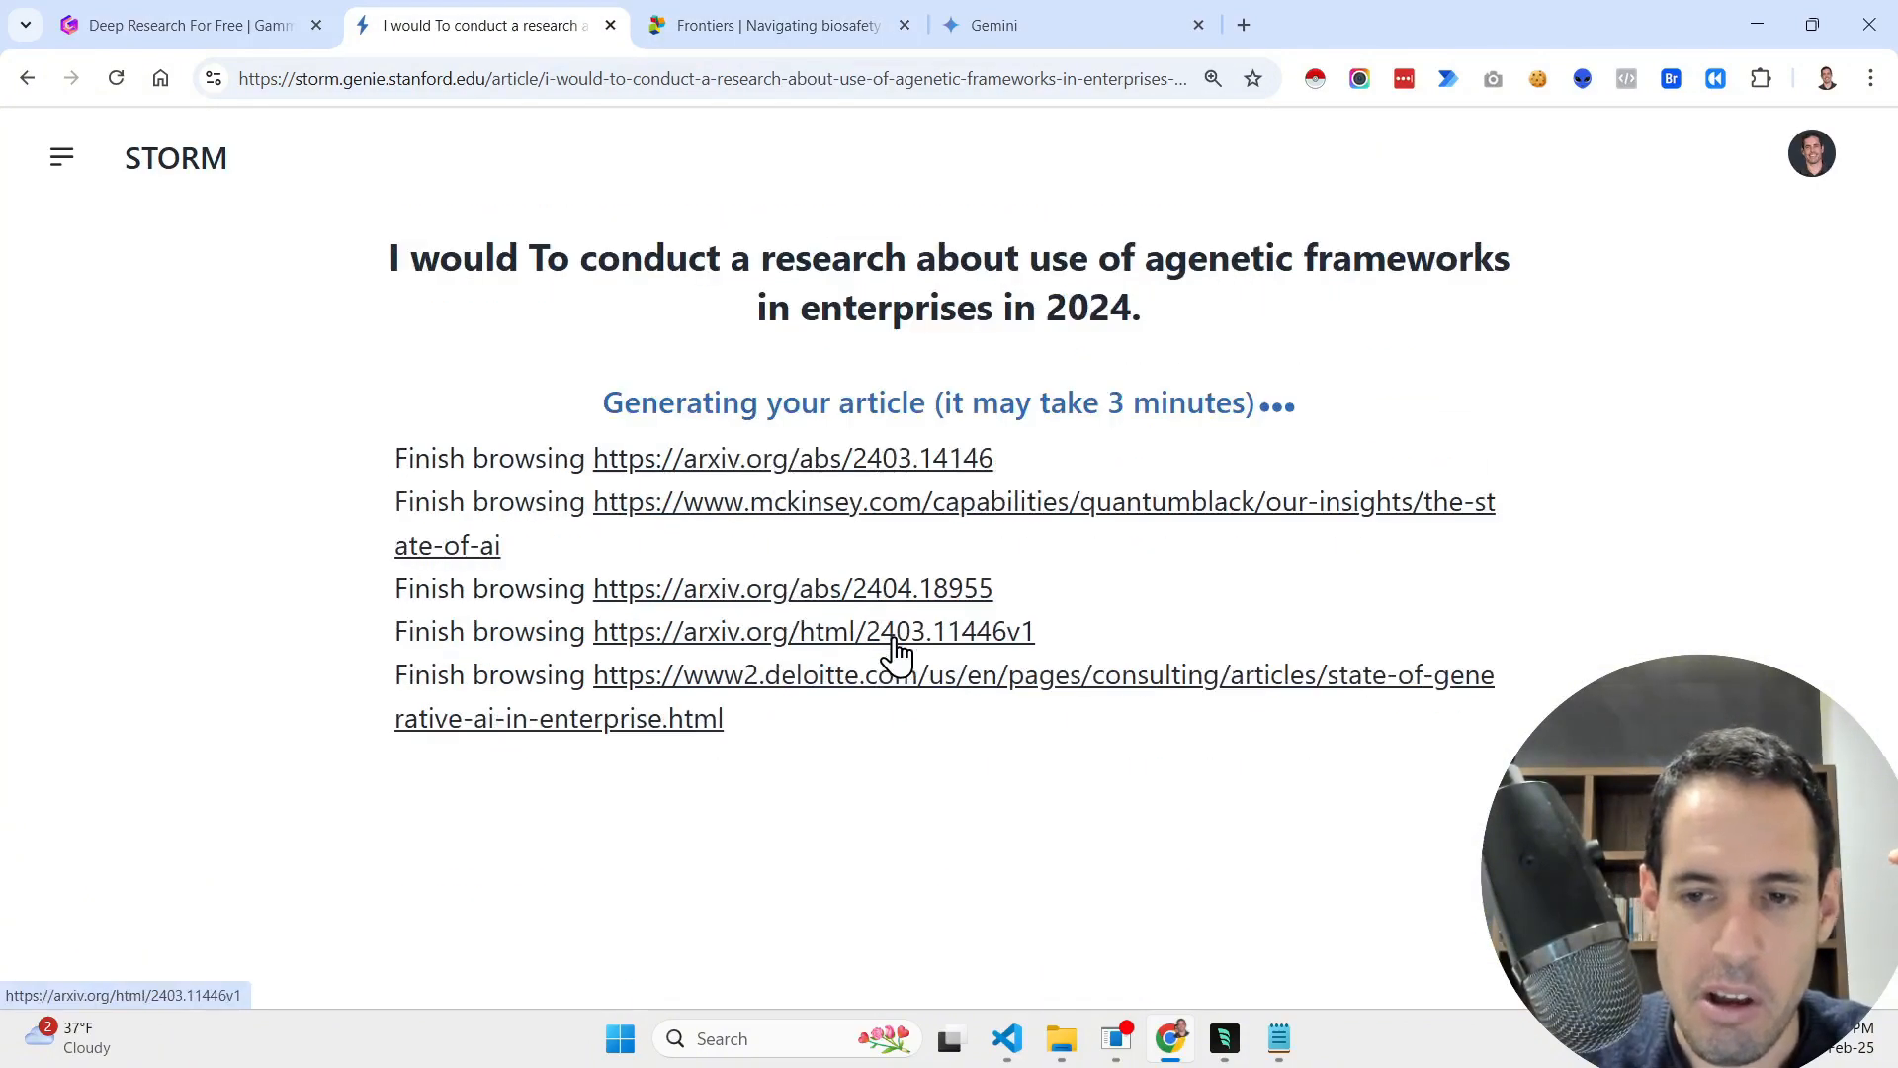
scroll(894, 640, down, 4)
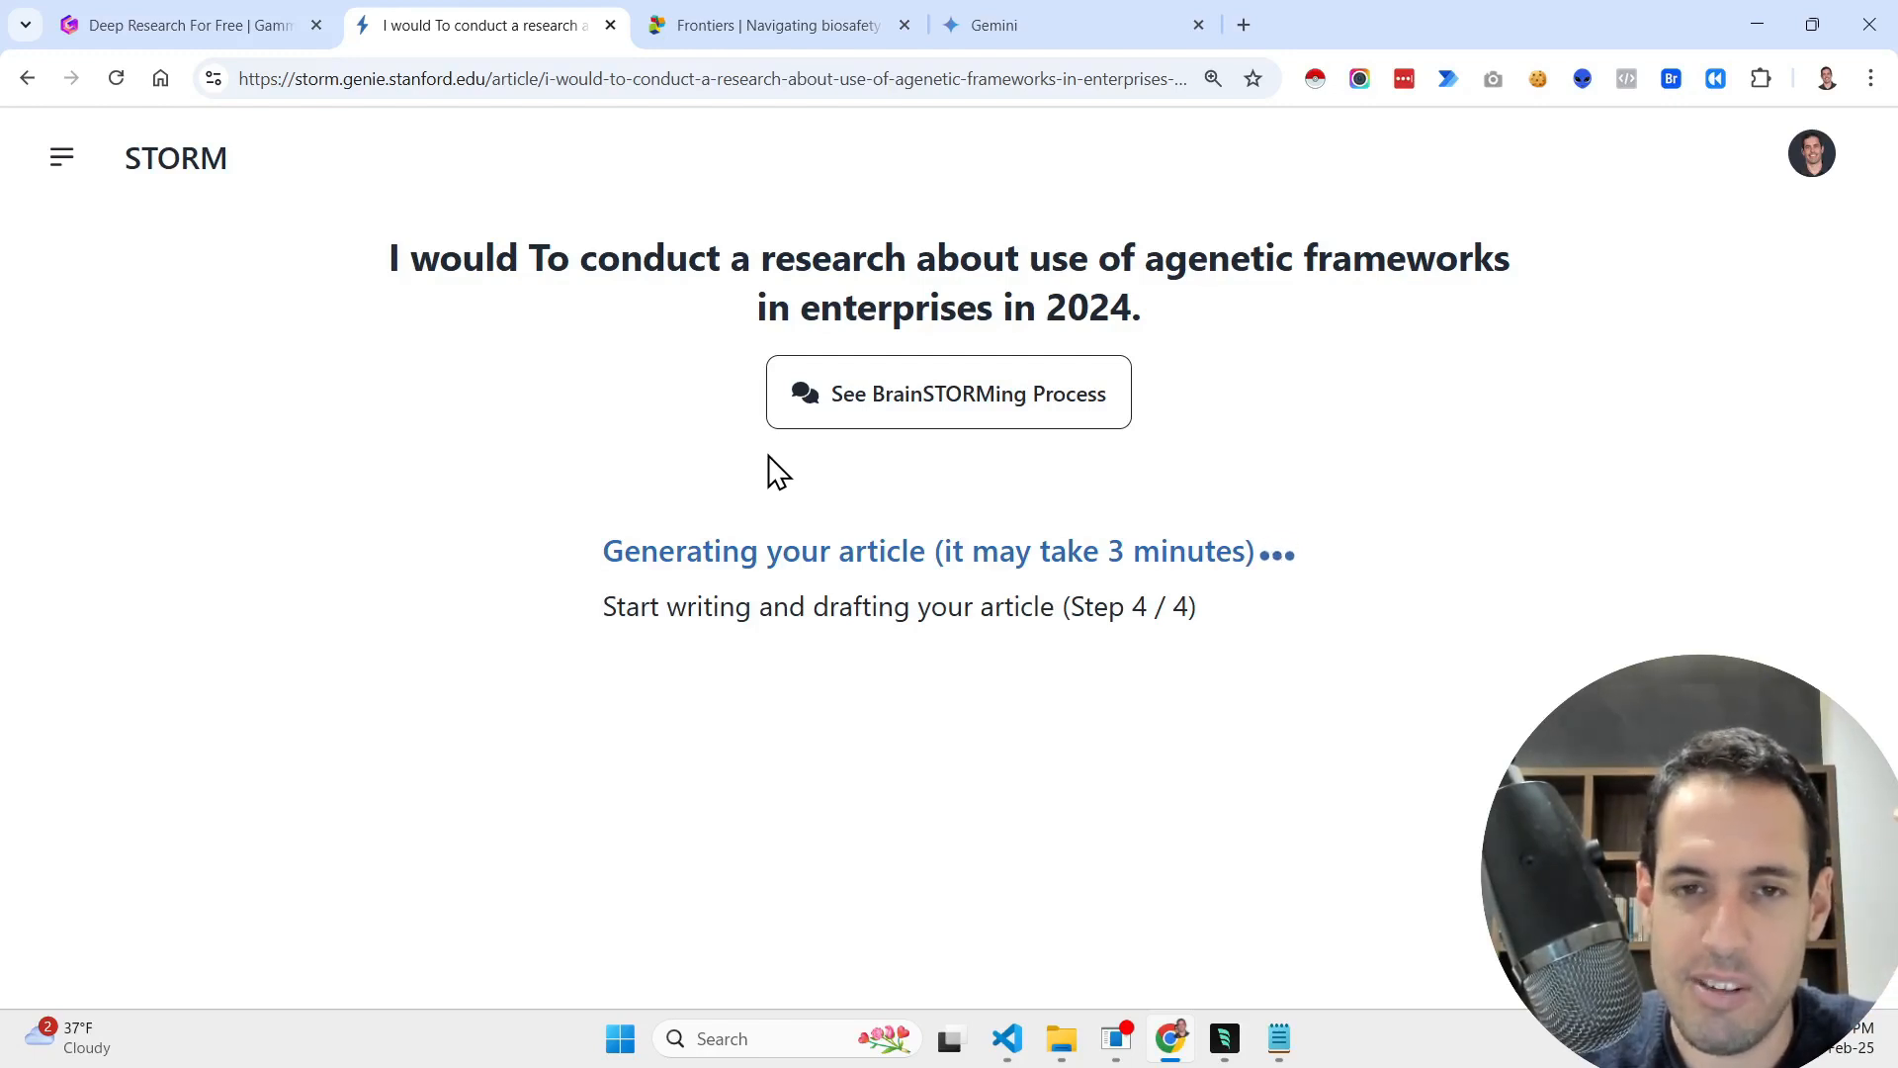
- View the BrainSTORMing process, going through the Basic fact writer, Organizational Structure Analyst and Enterprise Resource Planning Specialist perspectives, and close it
click(895, 405)
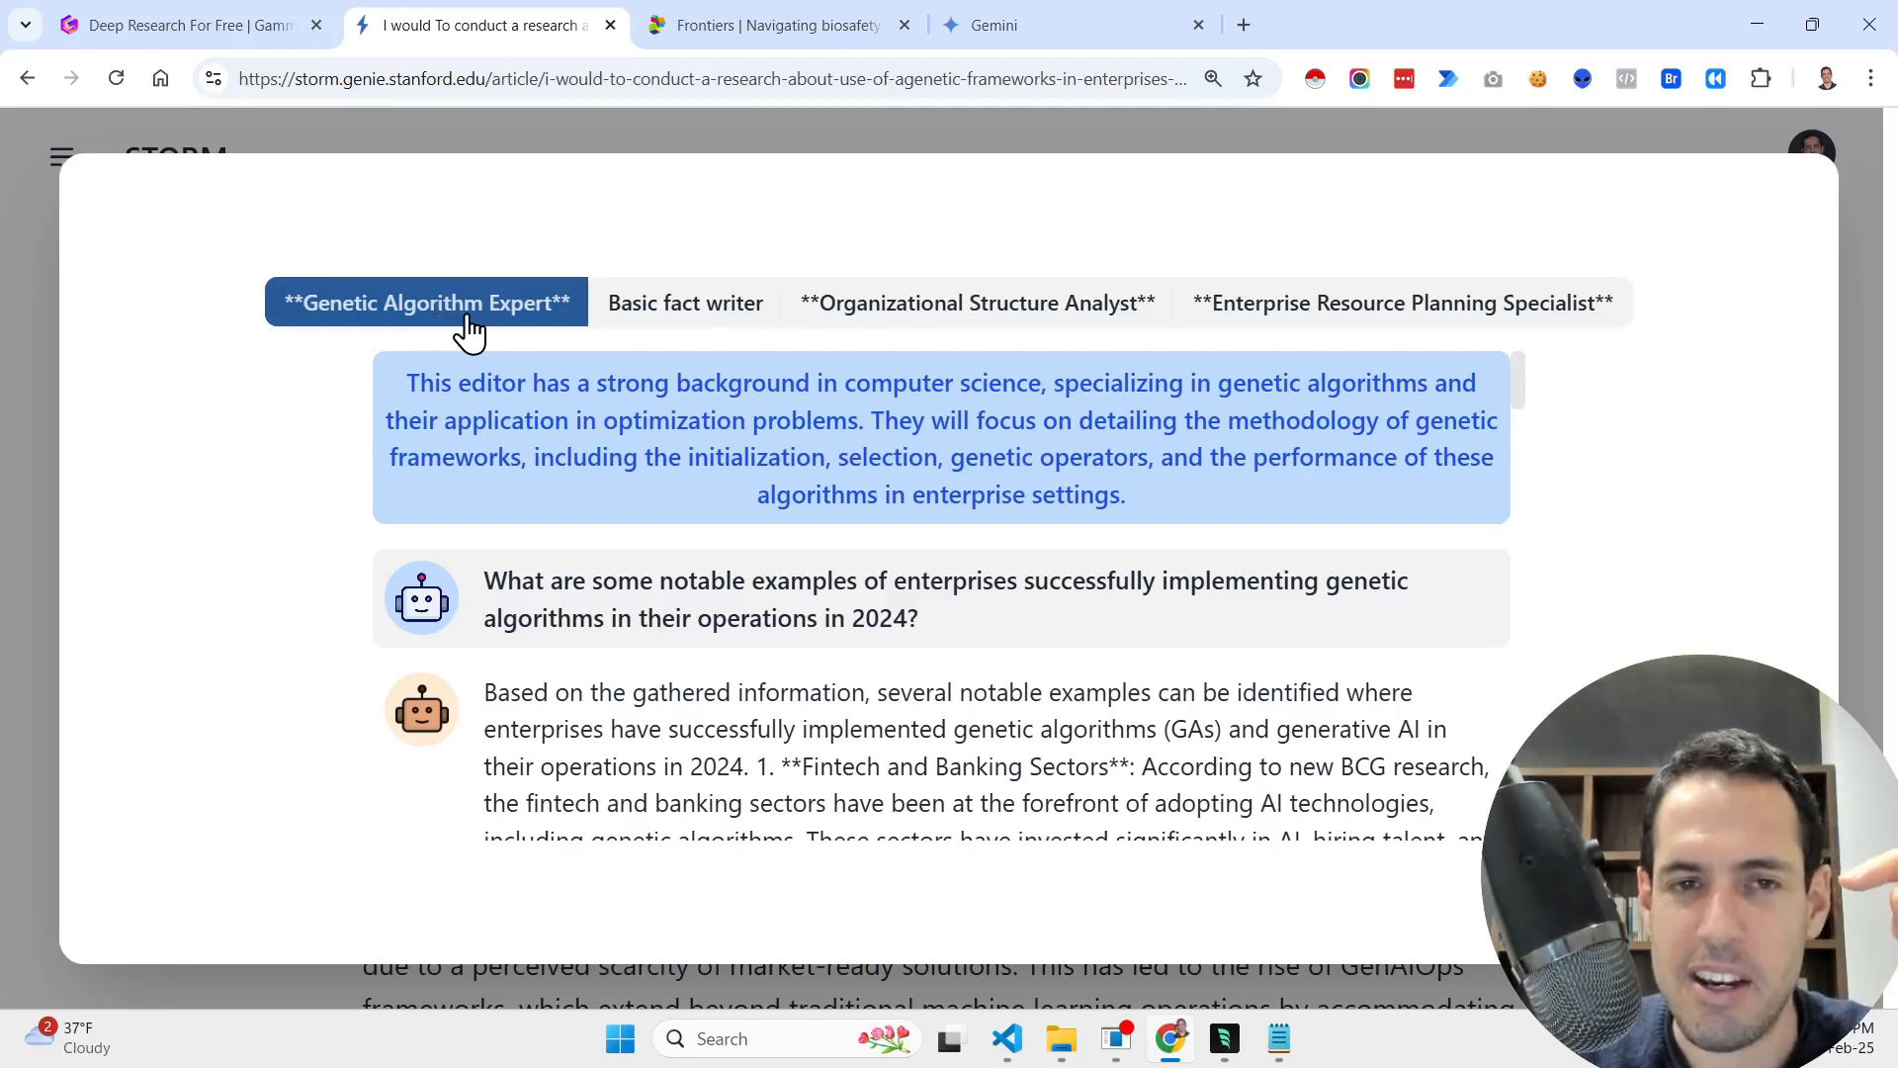
click(637, 330)
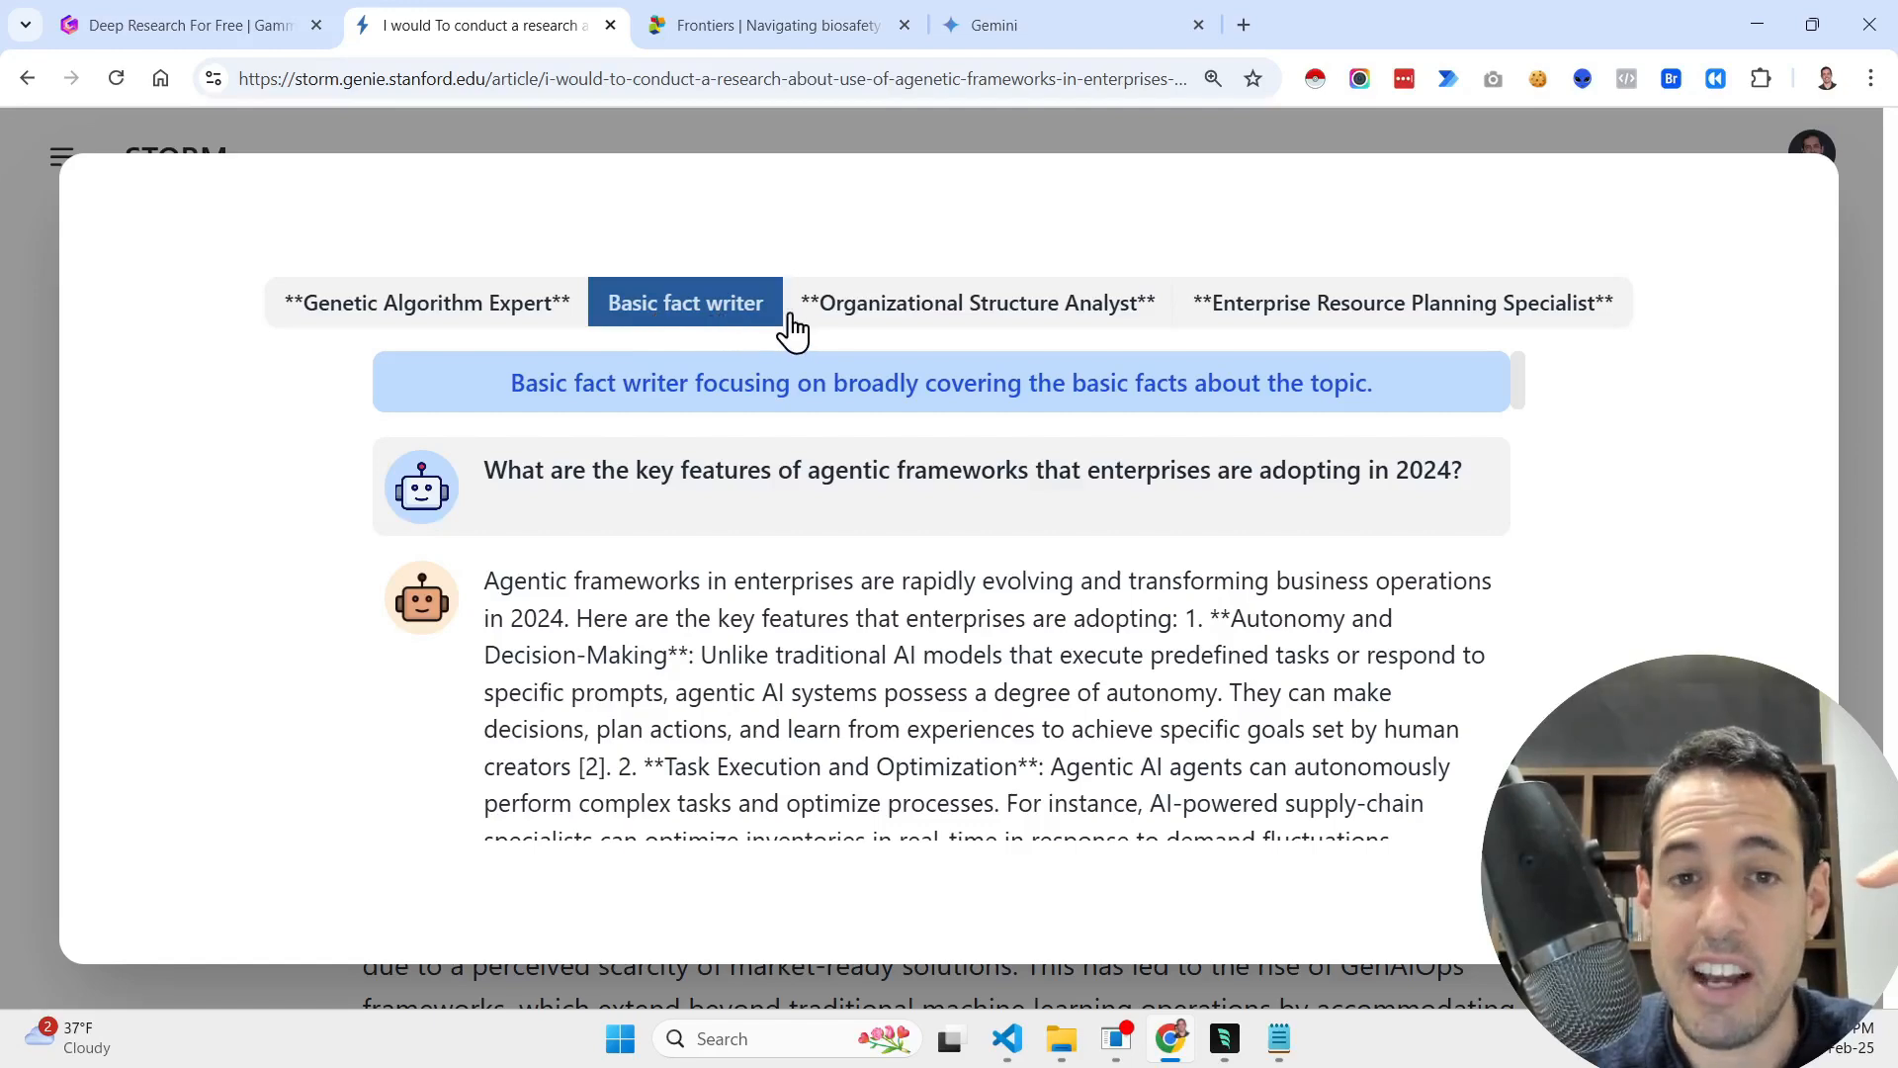
click(954, 323)
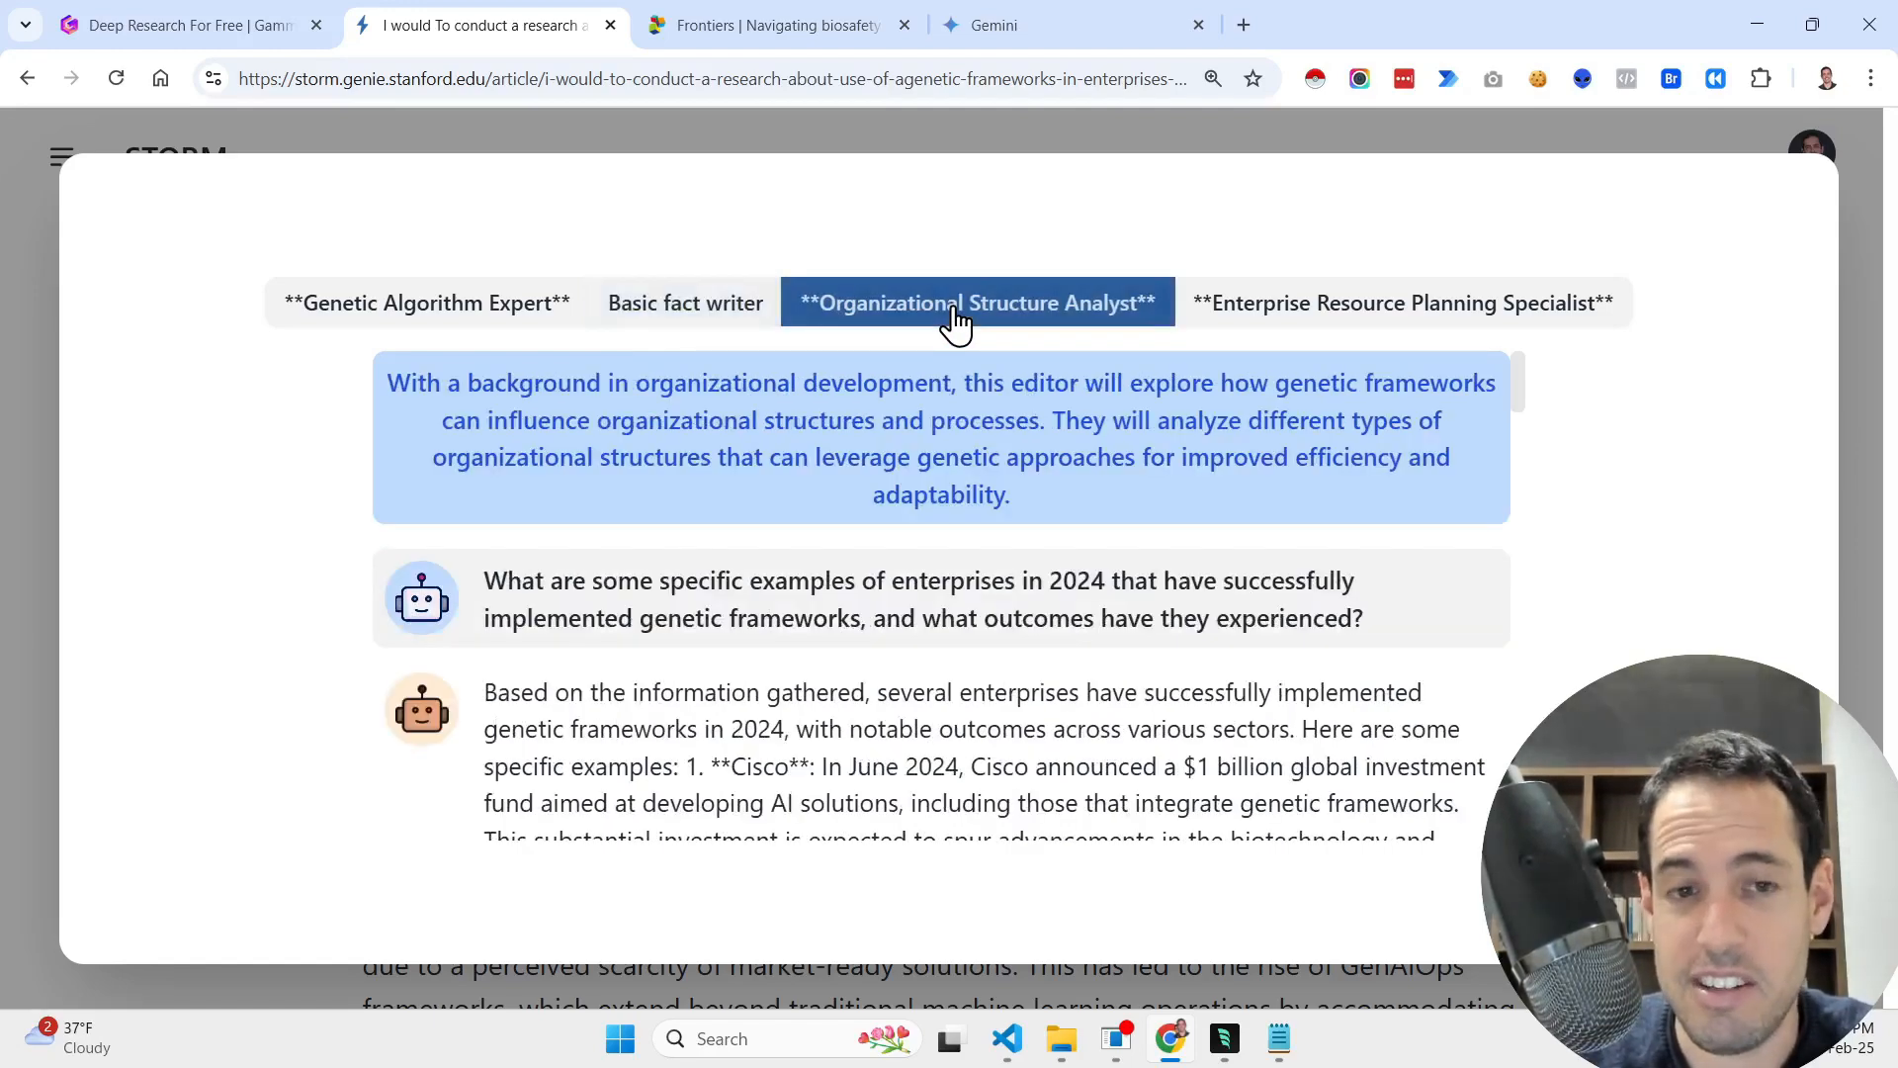
scroll(883, 482, down, 4)
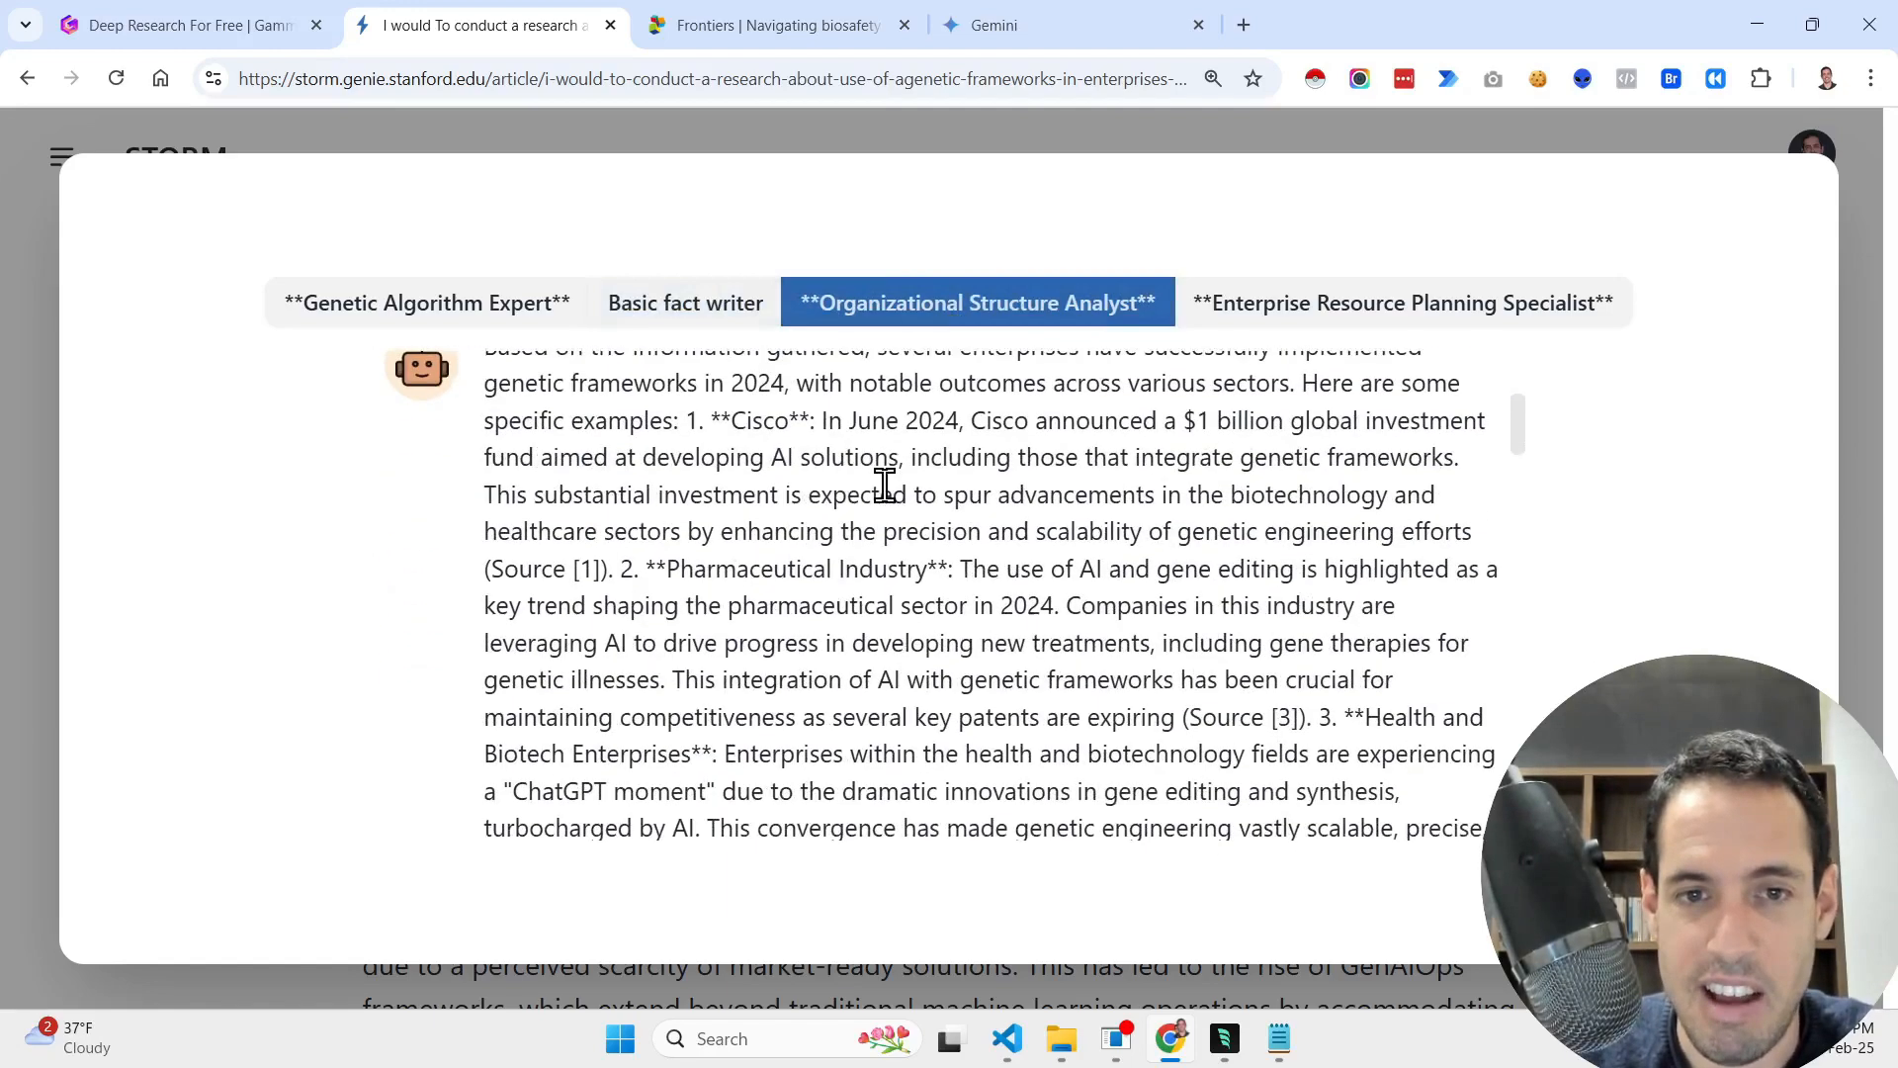
scroll(882, 482, down, 2)
click(1315, 304)
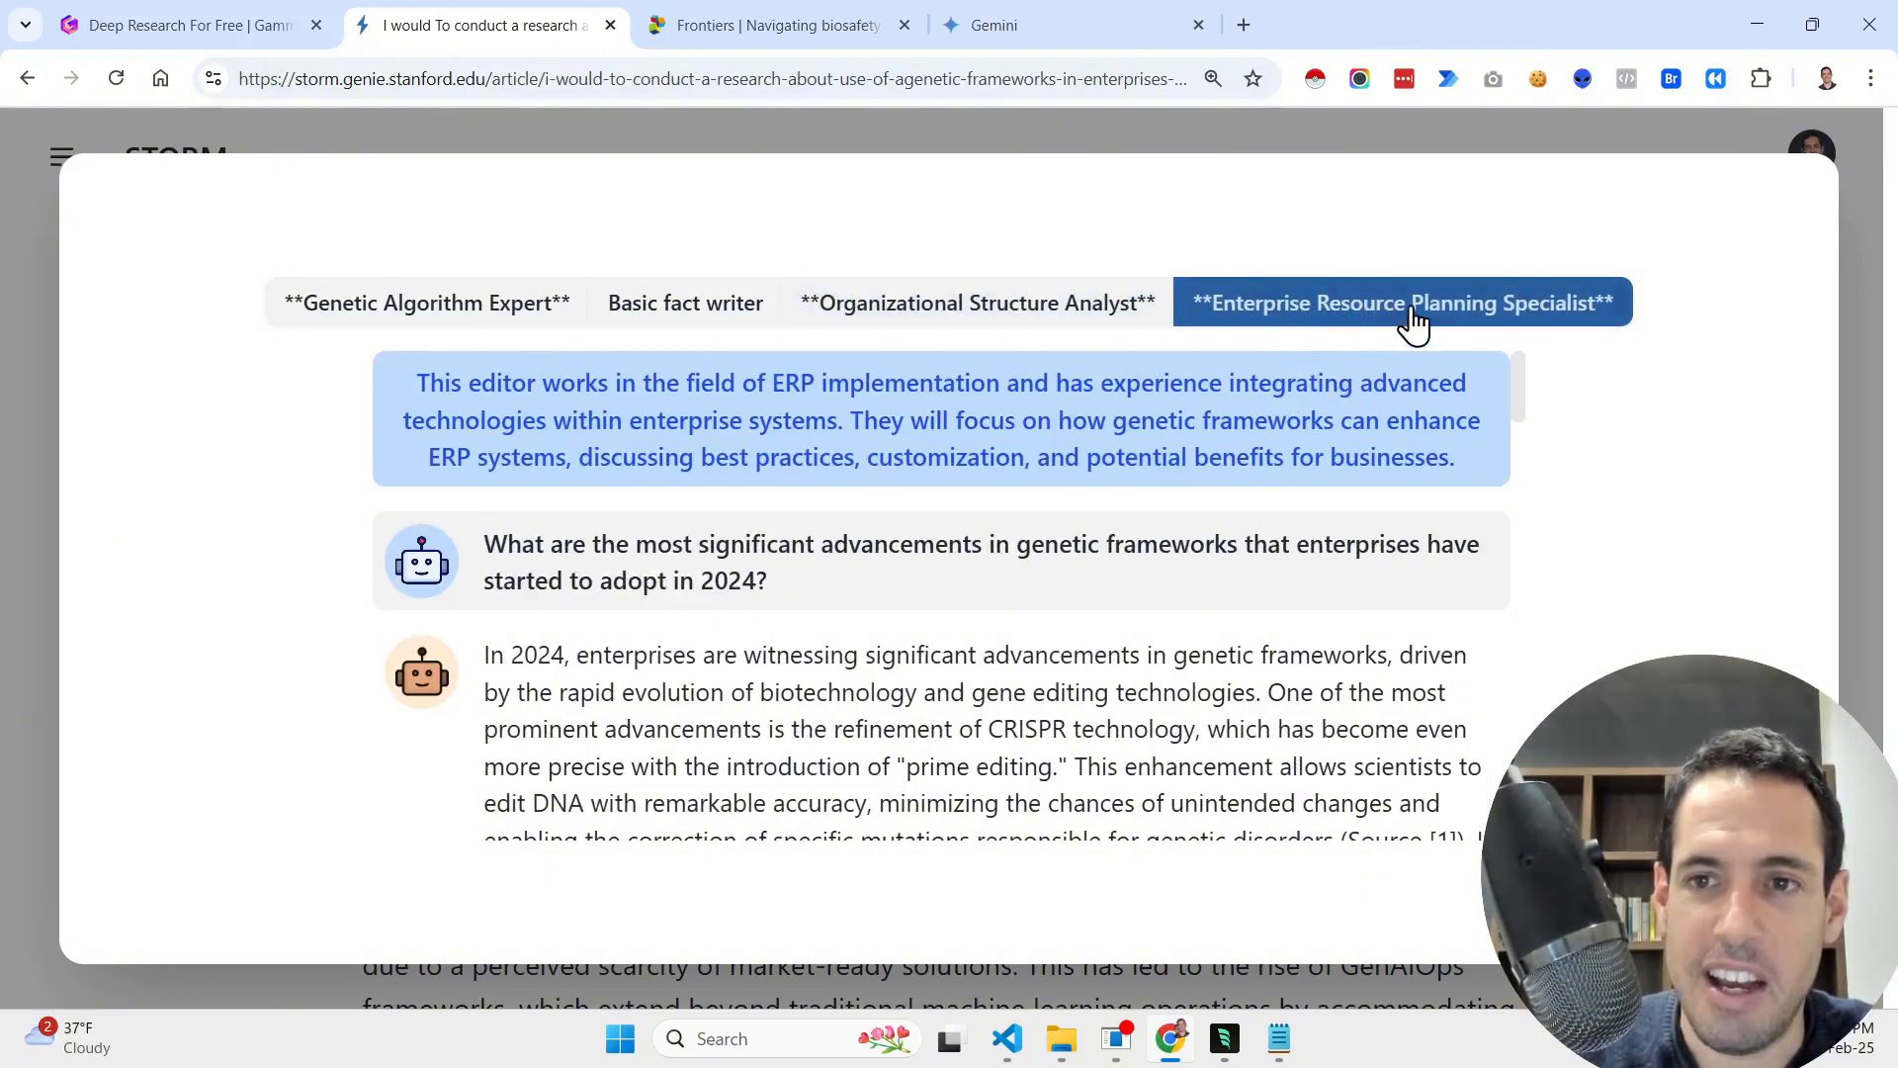
click(1582, 149)
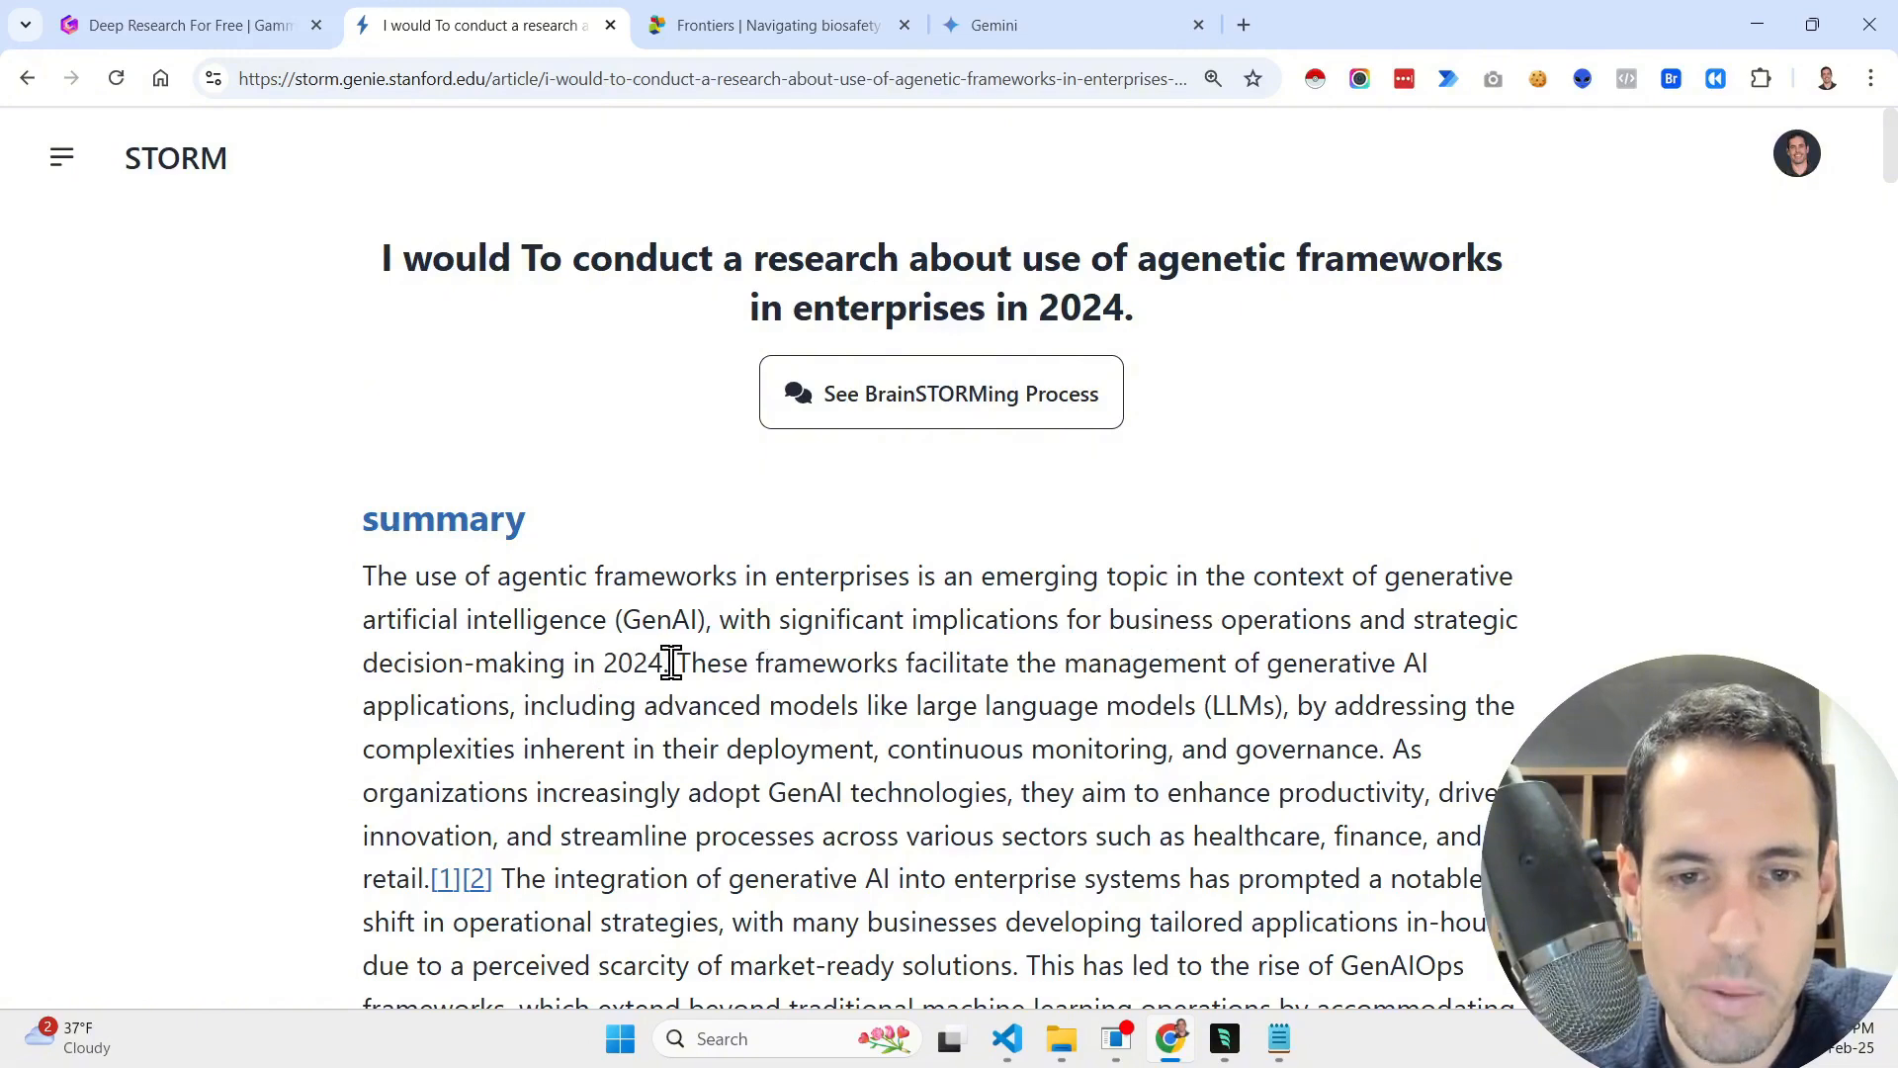
- Read through the generated STORM article from the summary to its closing section, checking how well it fits the requested topic
scroll(690, 663, down, 2)
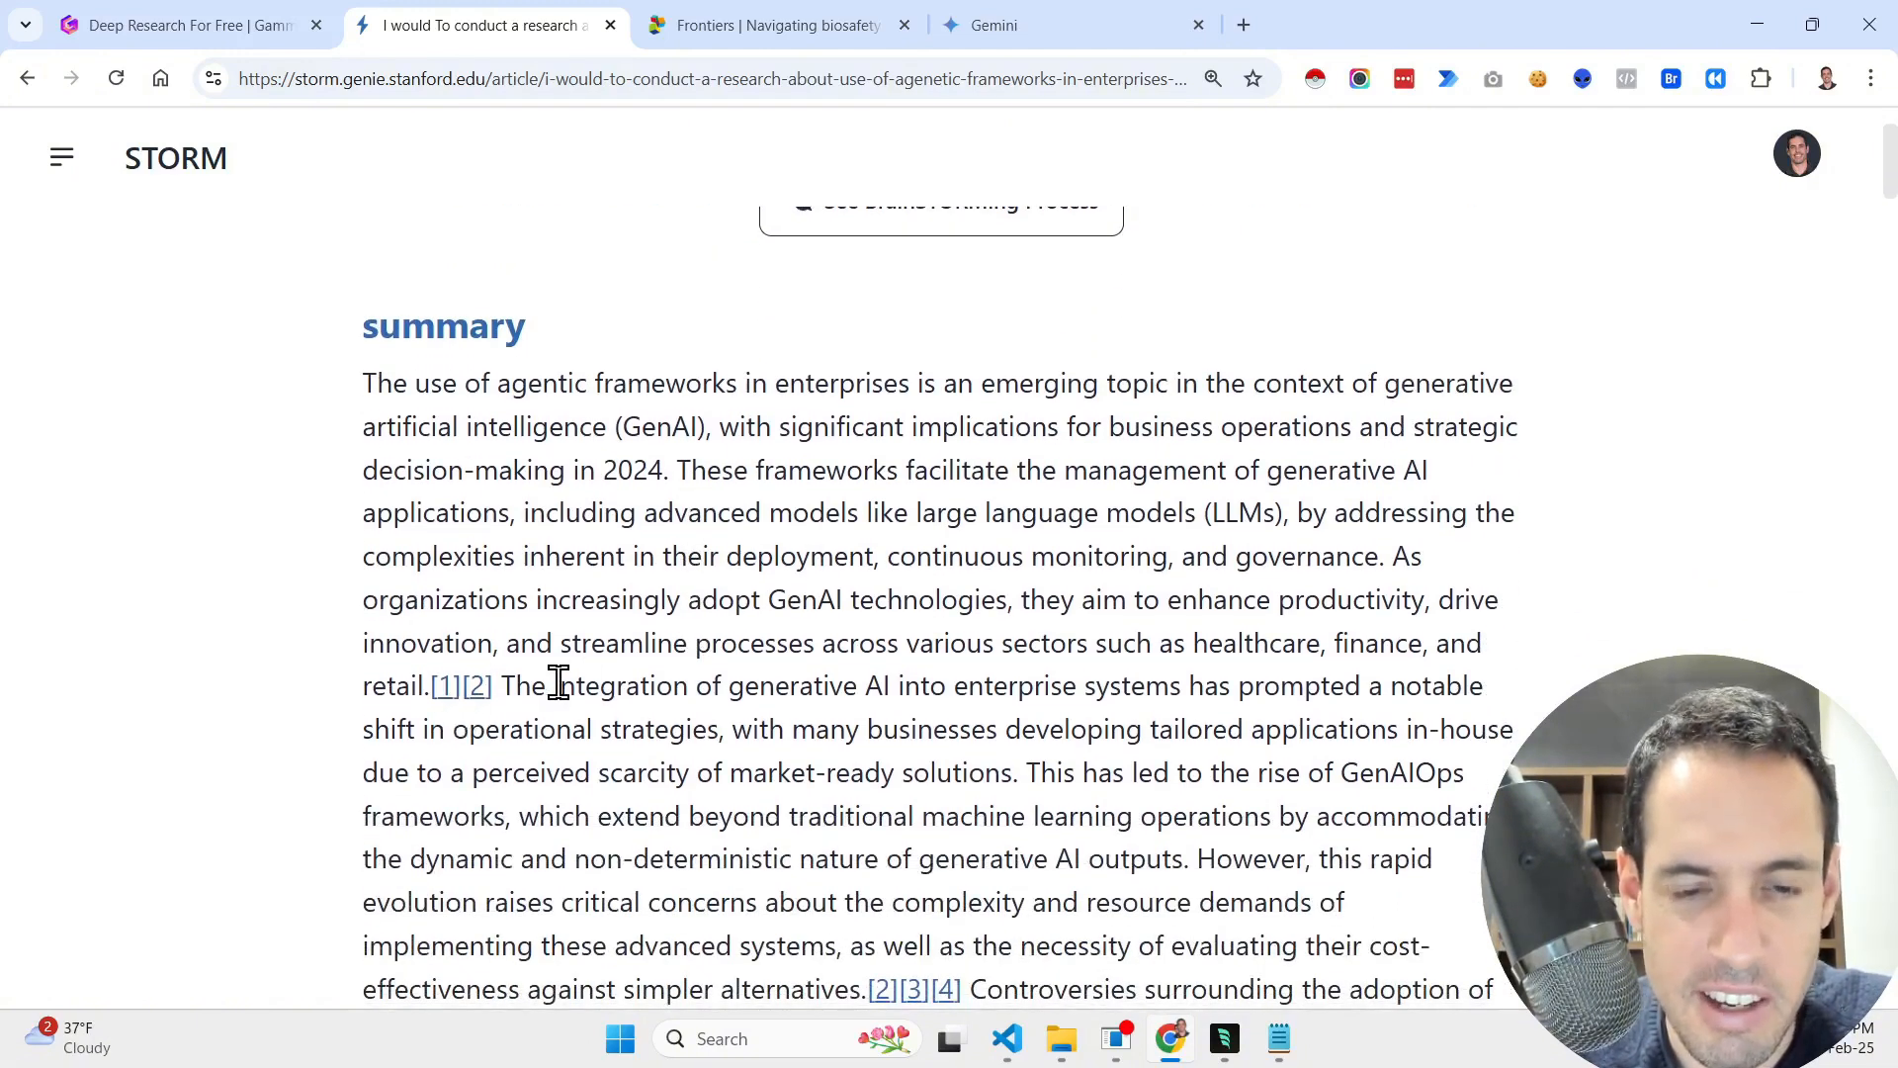
scroll(628, 689, down, 7)
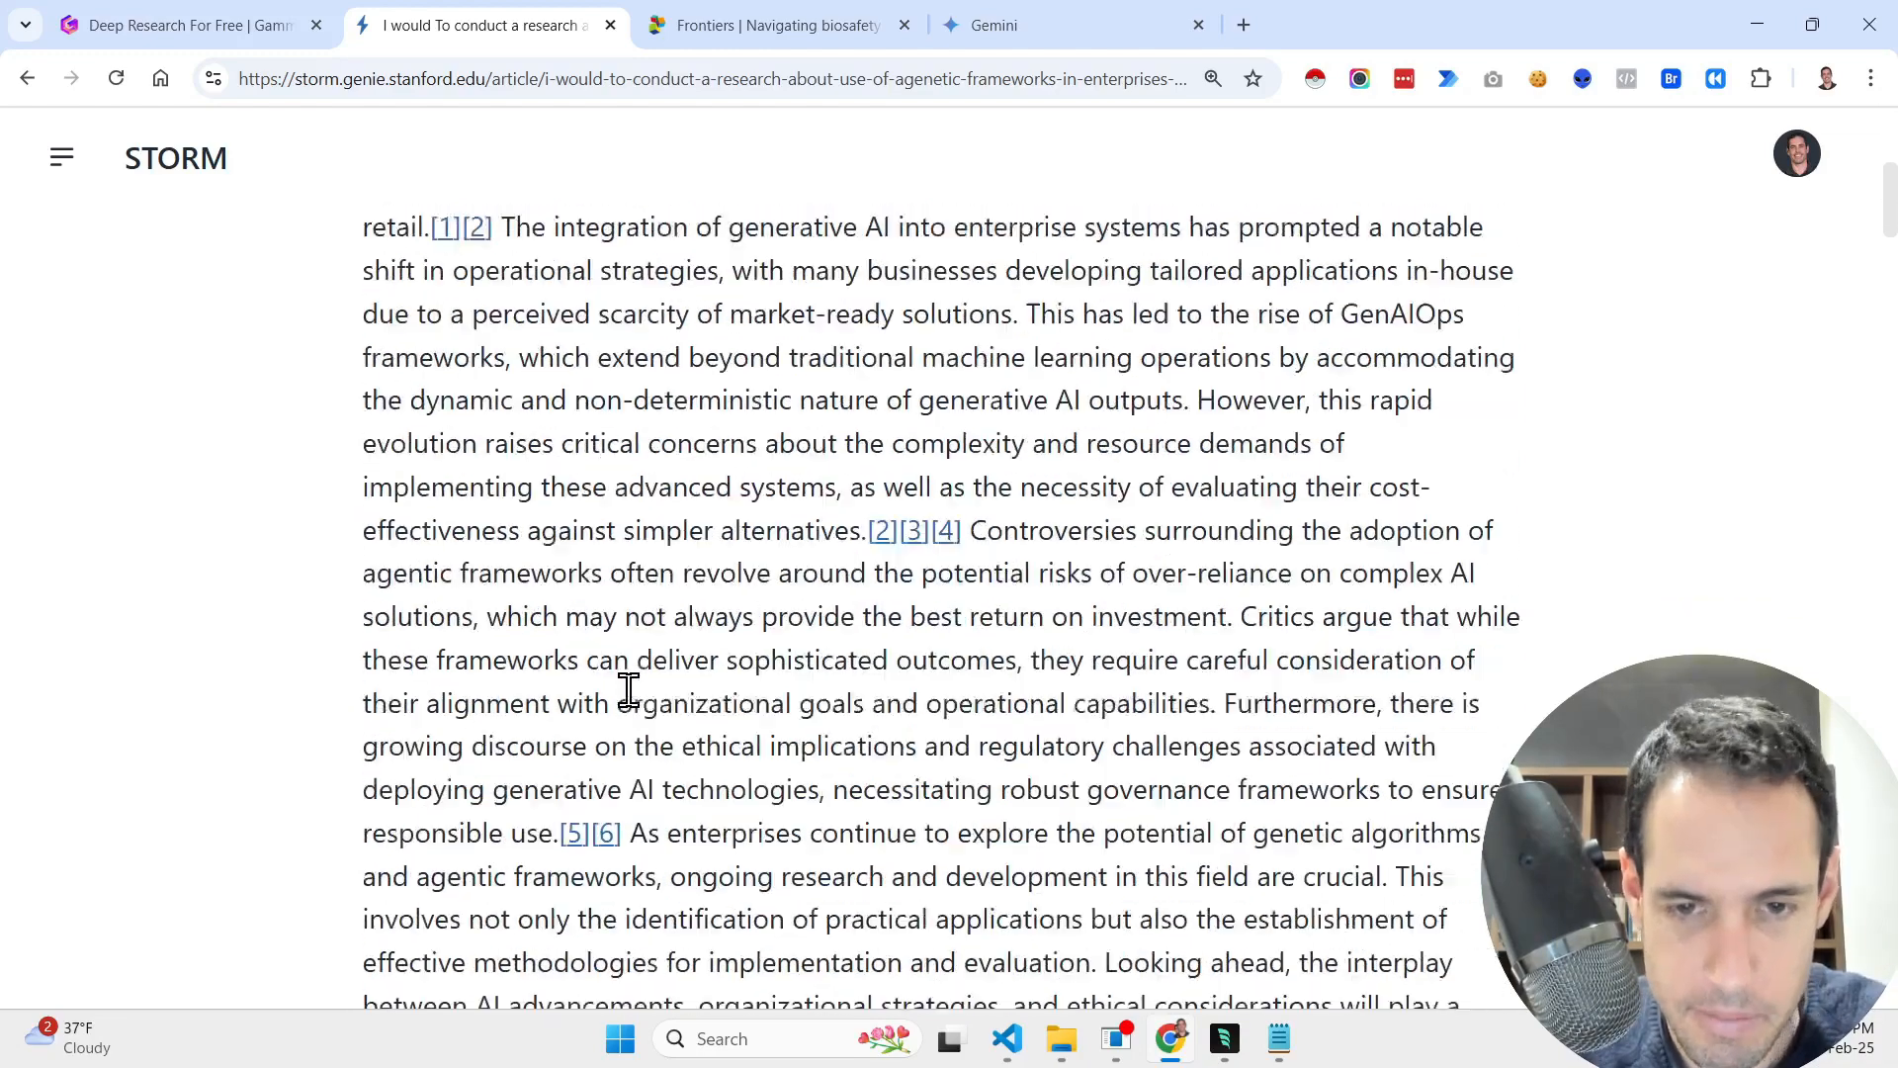
scroll(633, 697, down, 4)
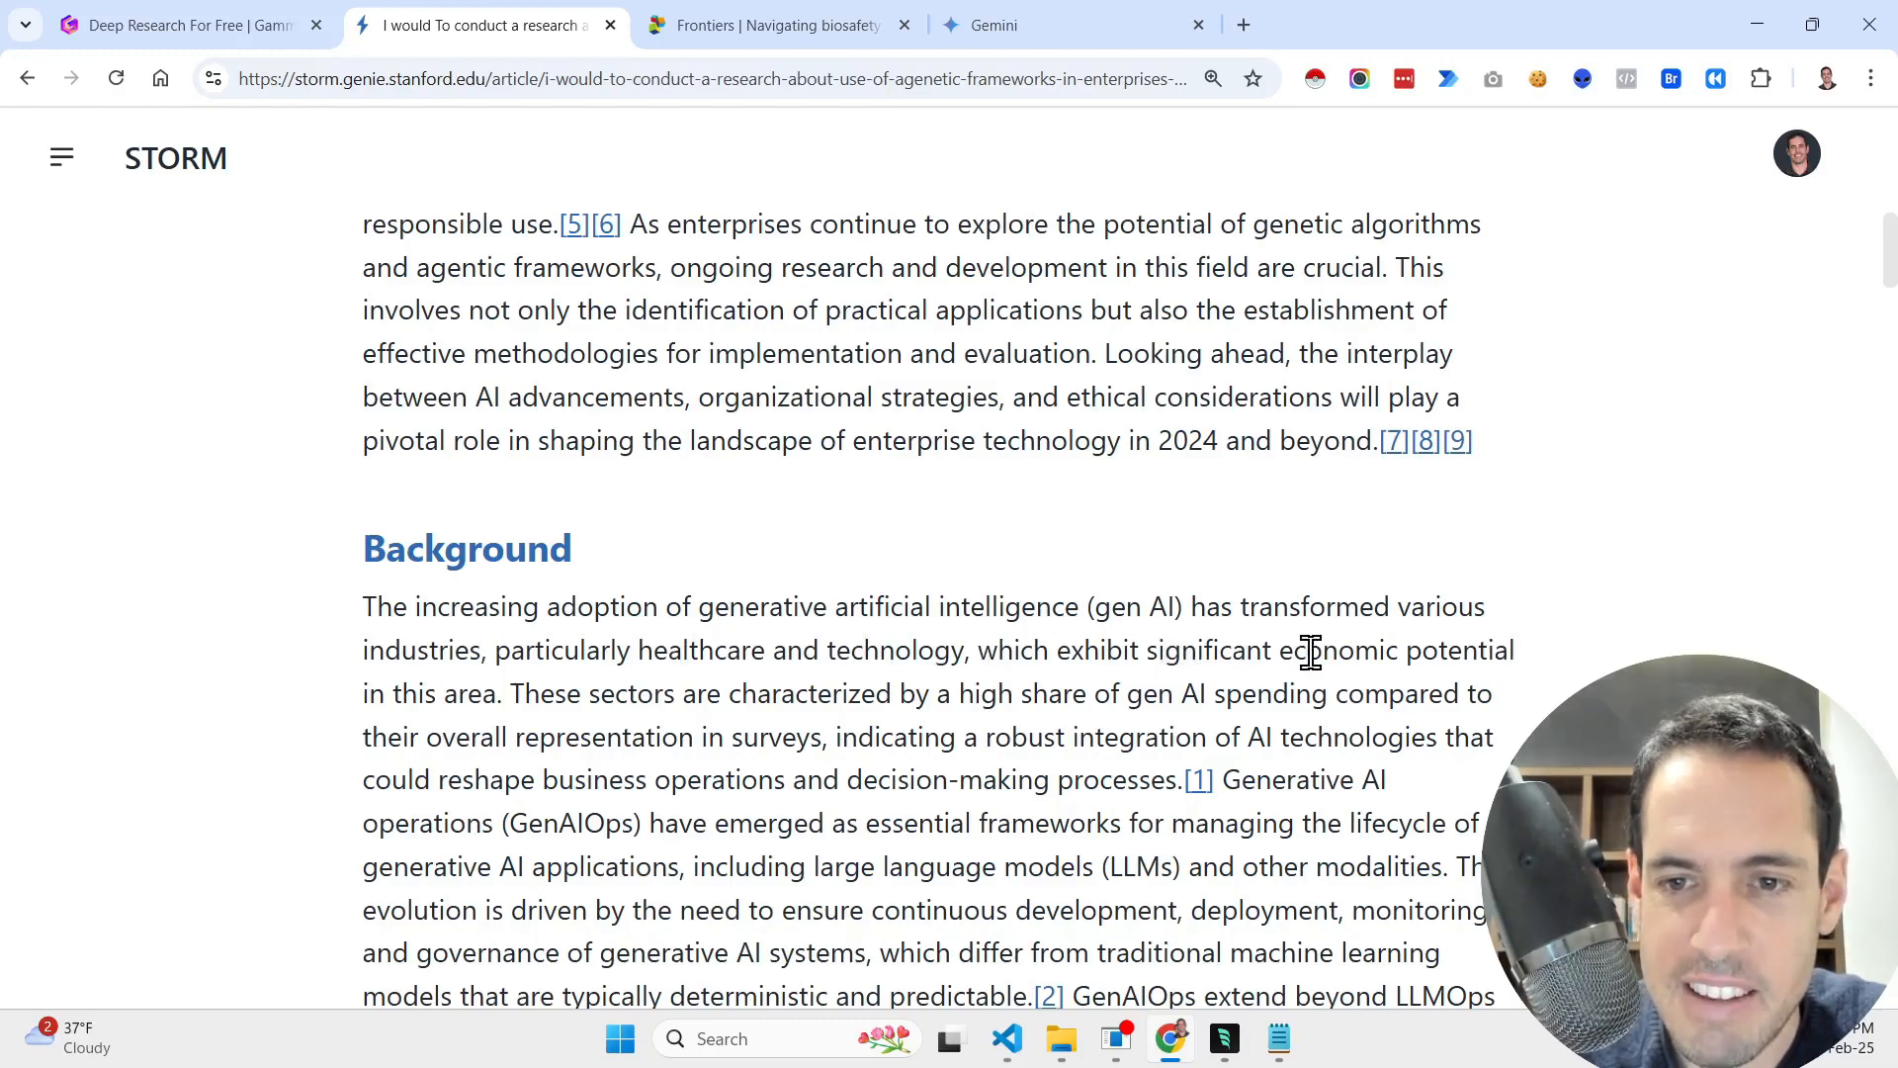
scroll(1438, 652, down, 9)
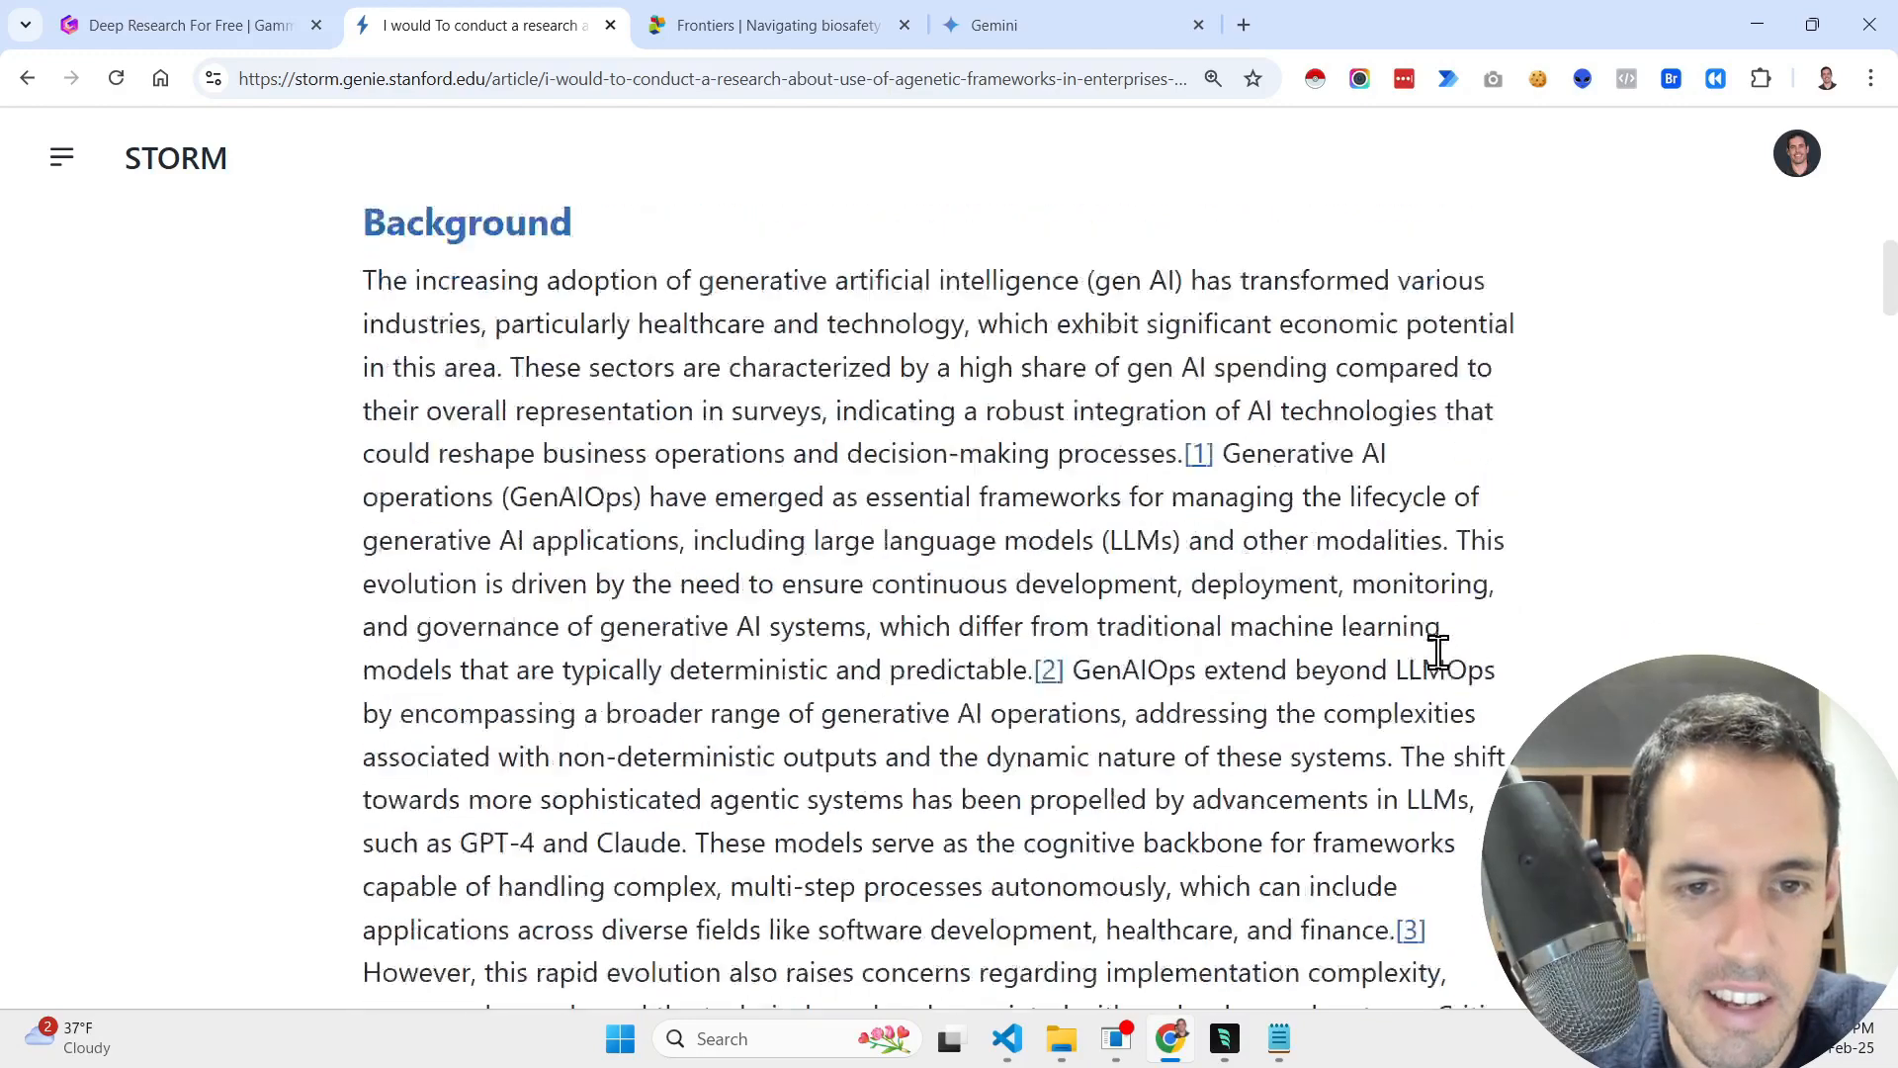
scroll(1438, 653, down, 2)
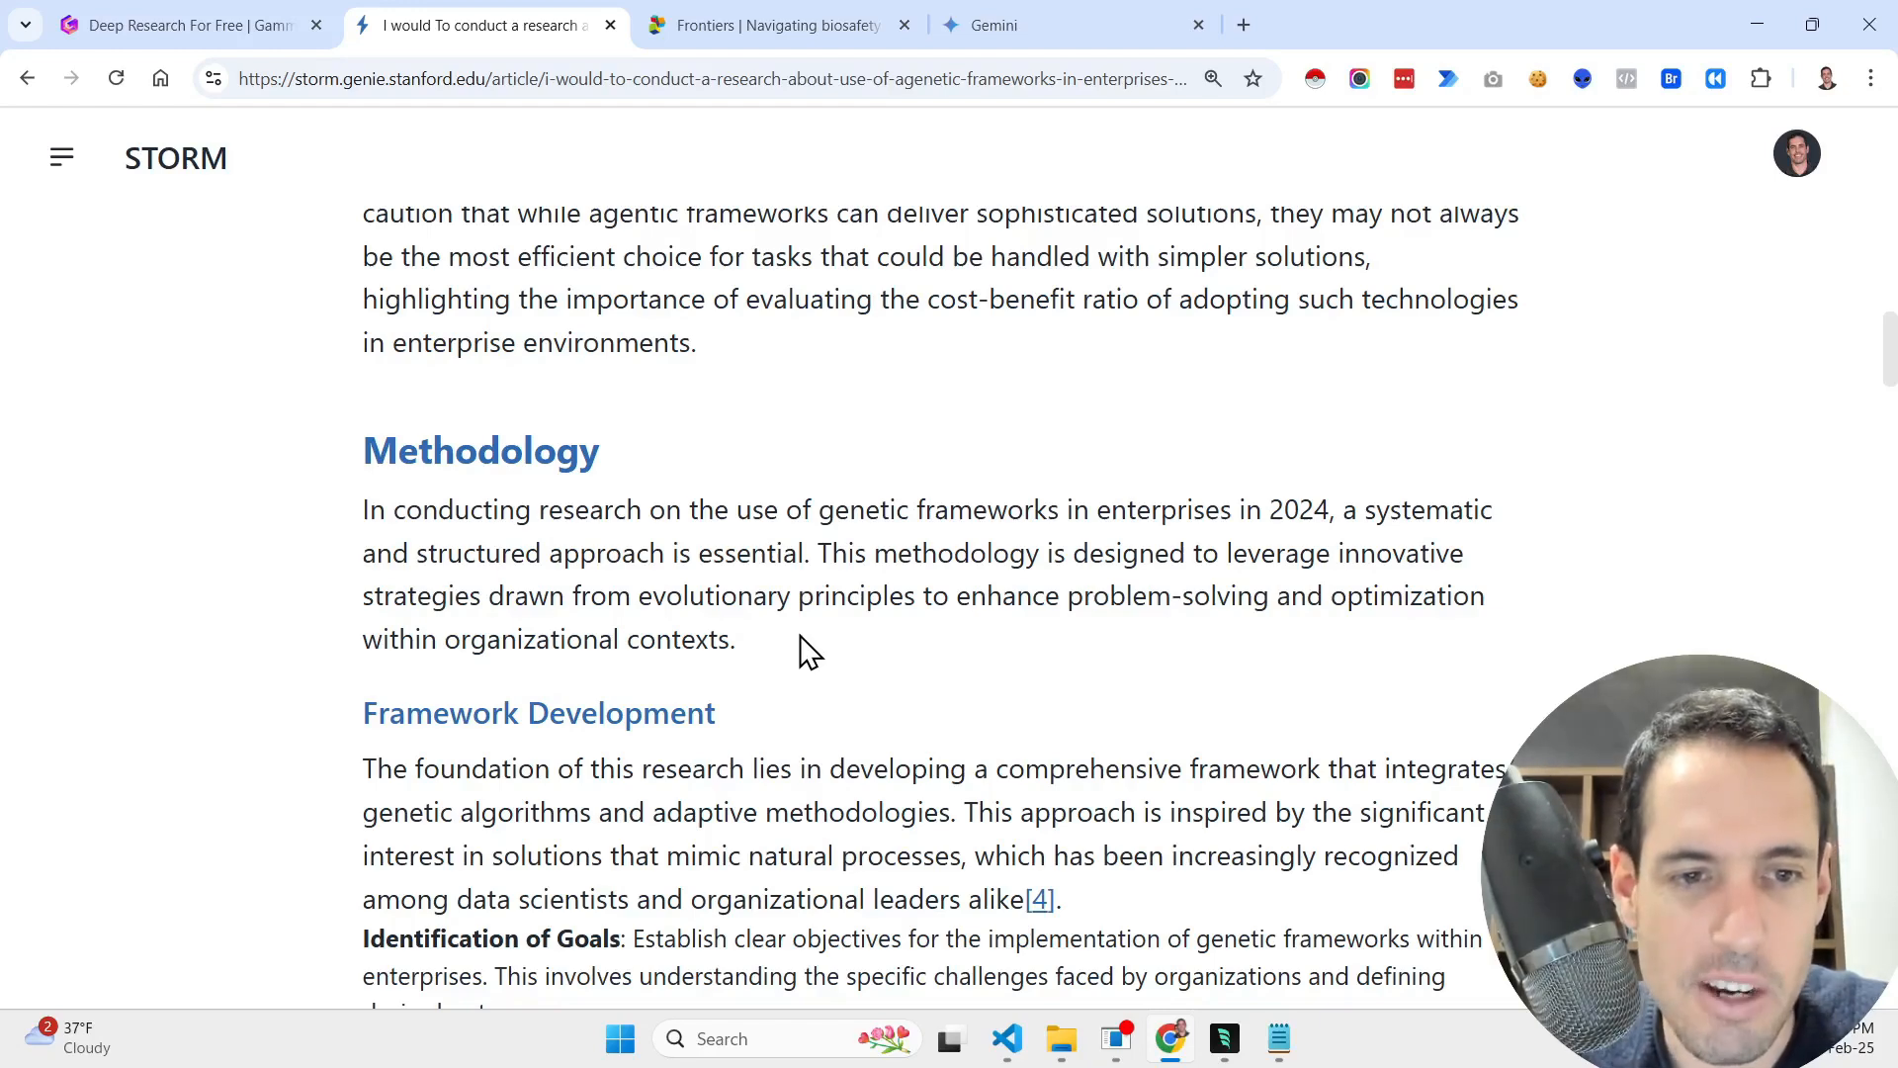
scroll(809, 652, down, 4)
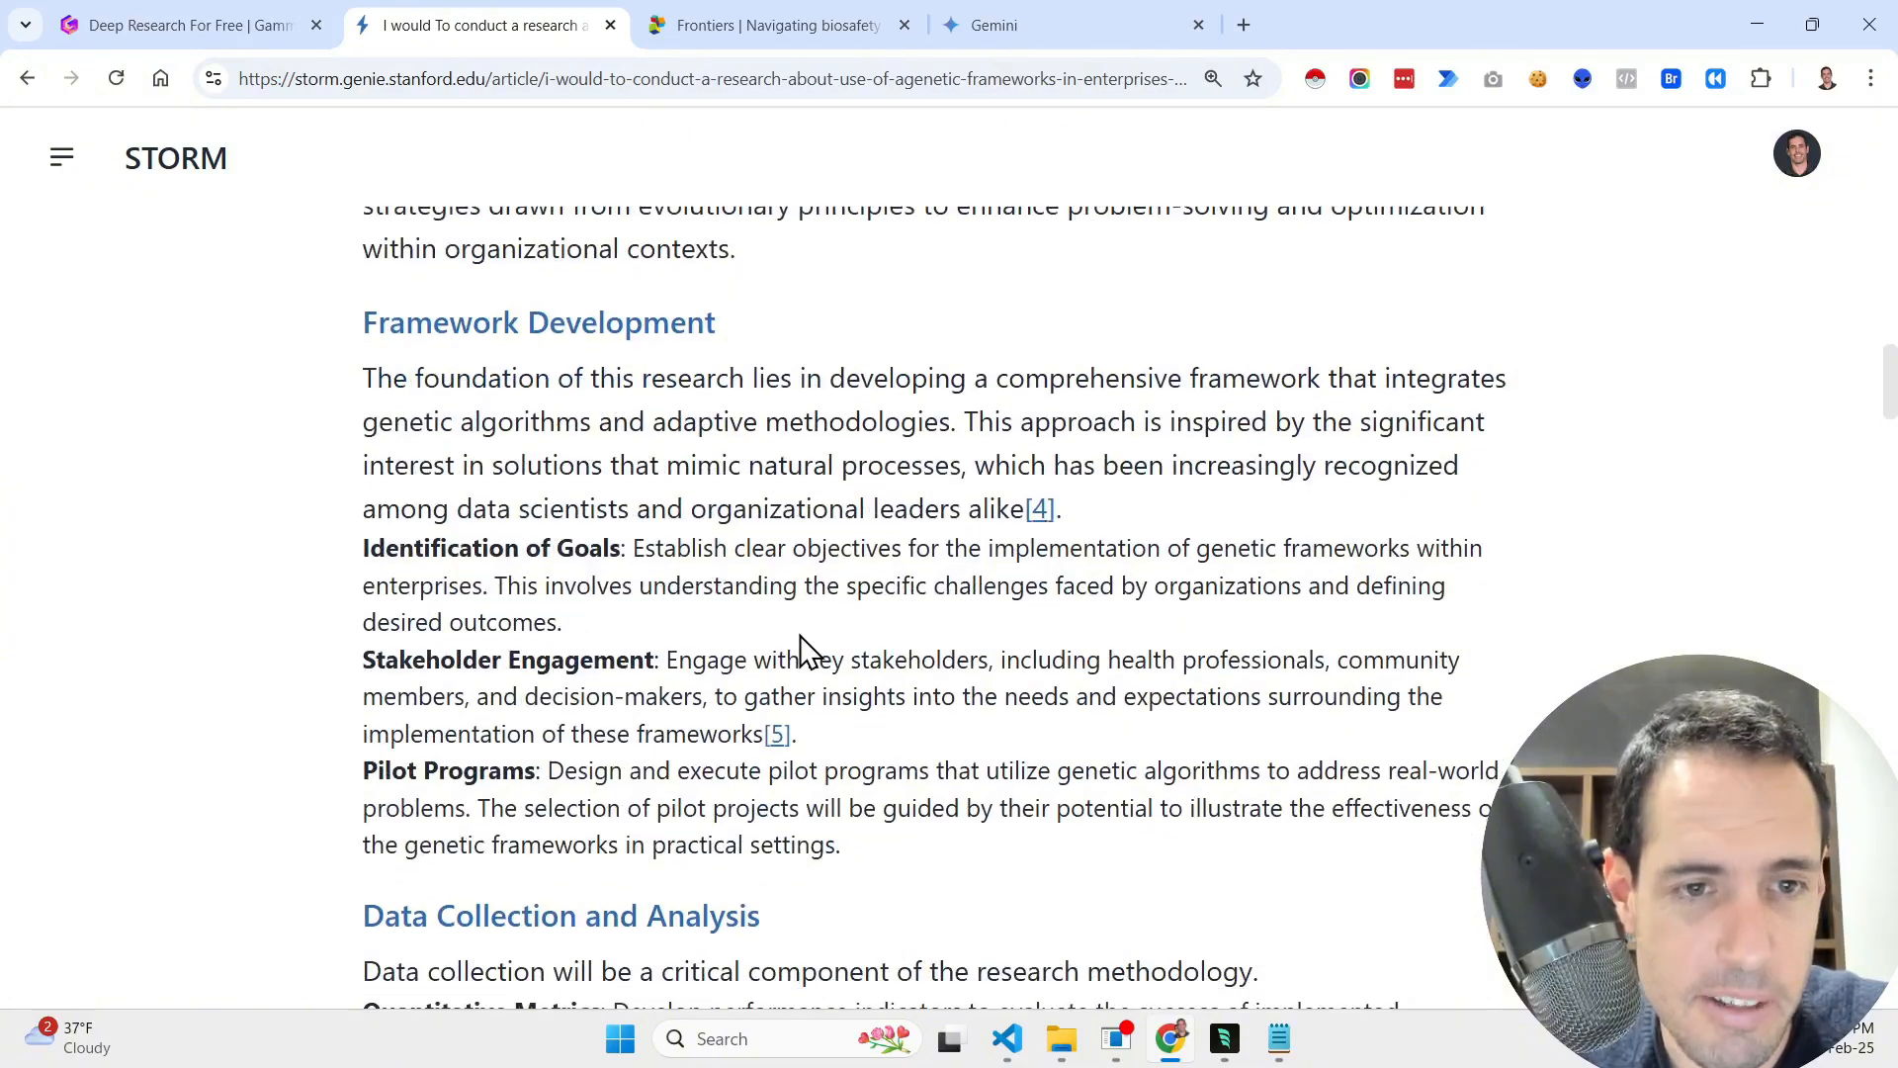
scroll(809, 652, down, 10)
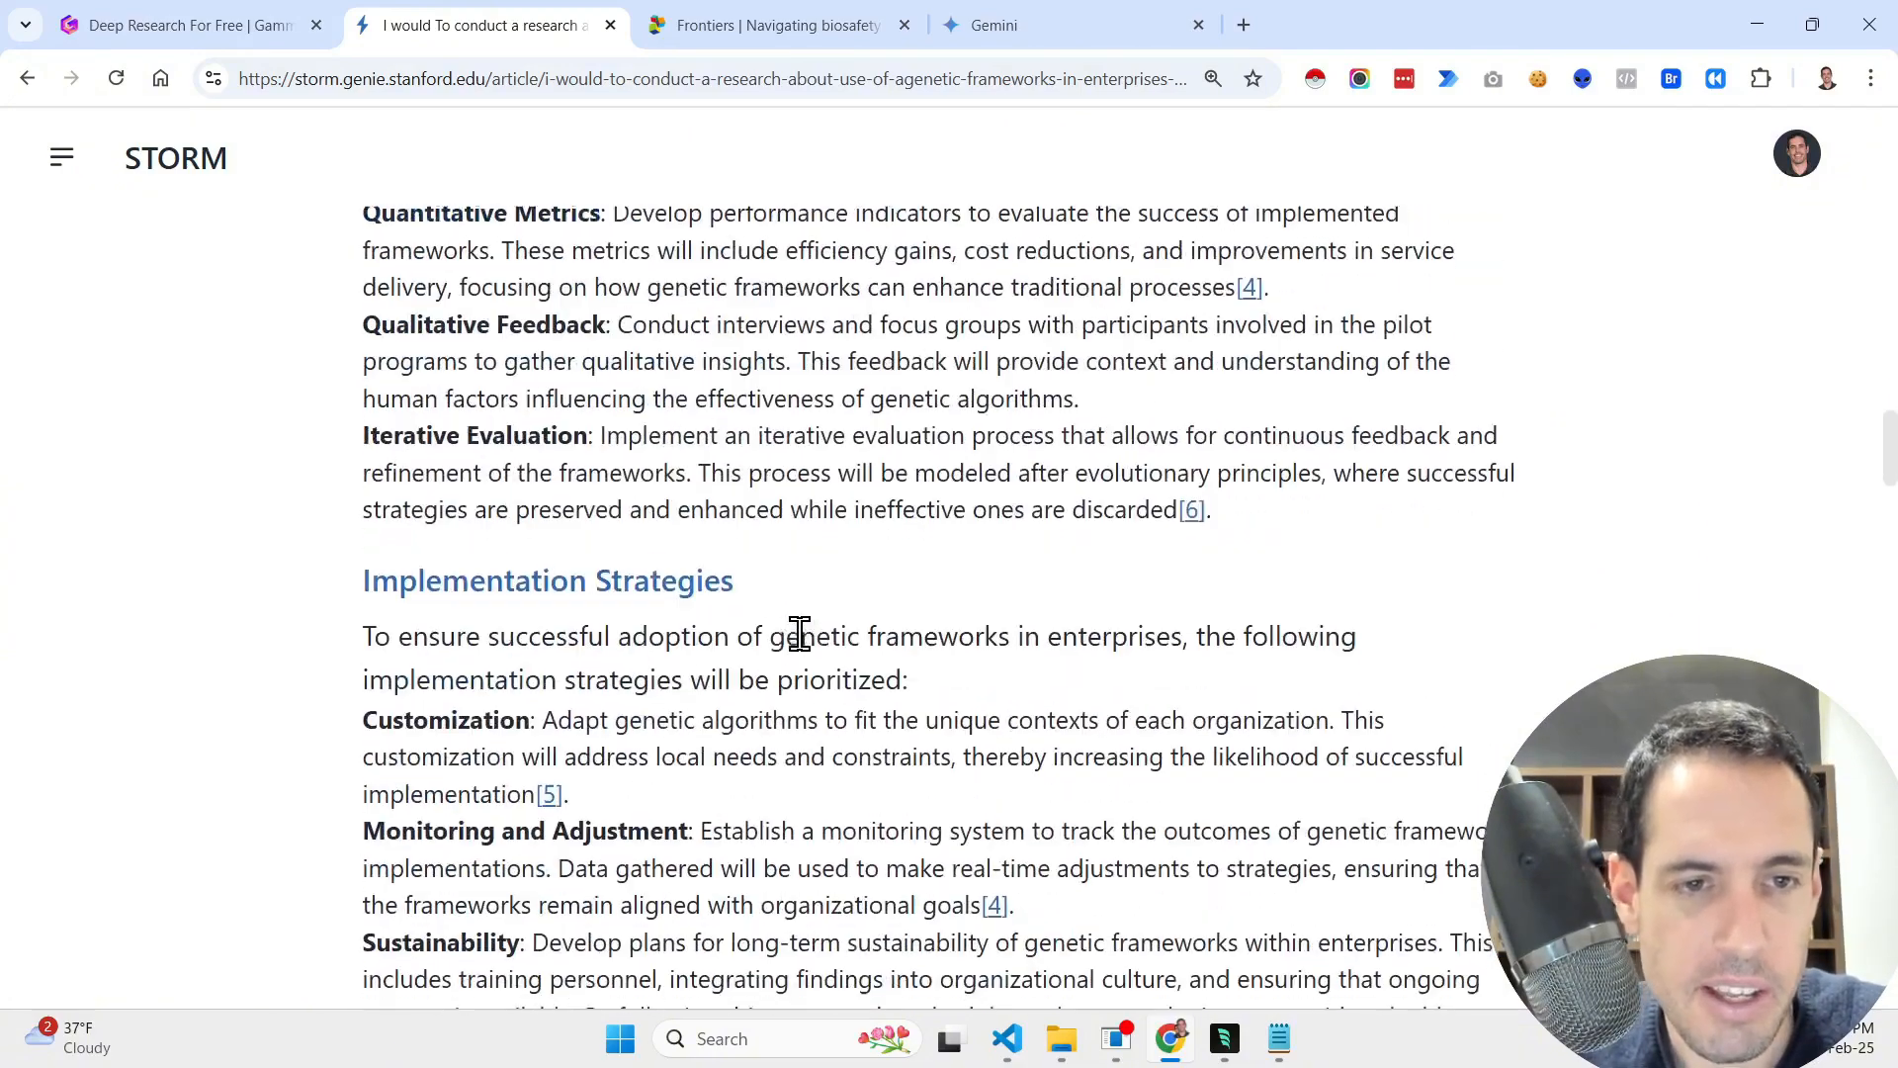
scroll(808, 652, down, 20)
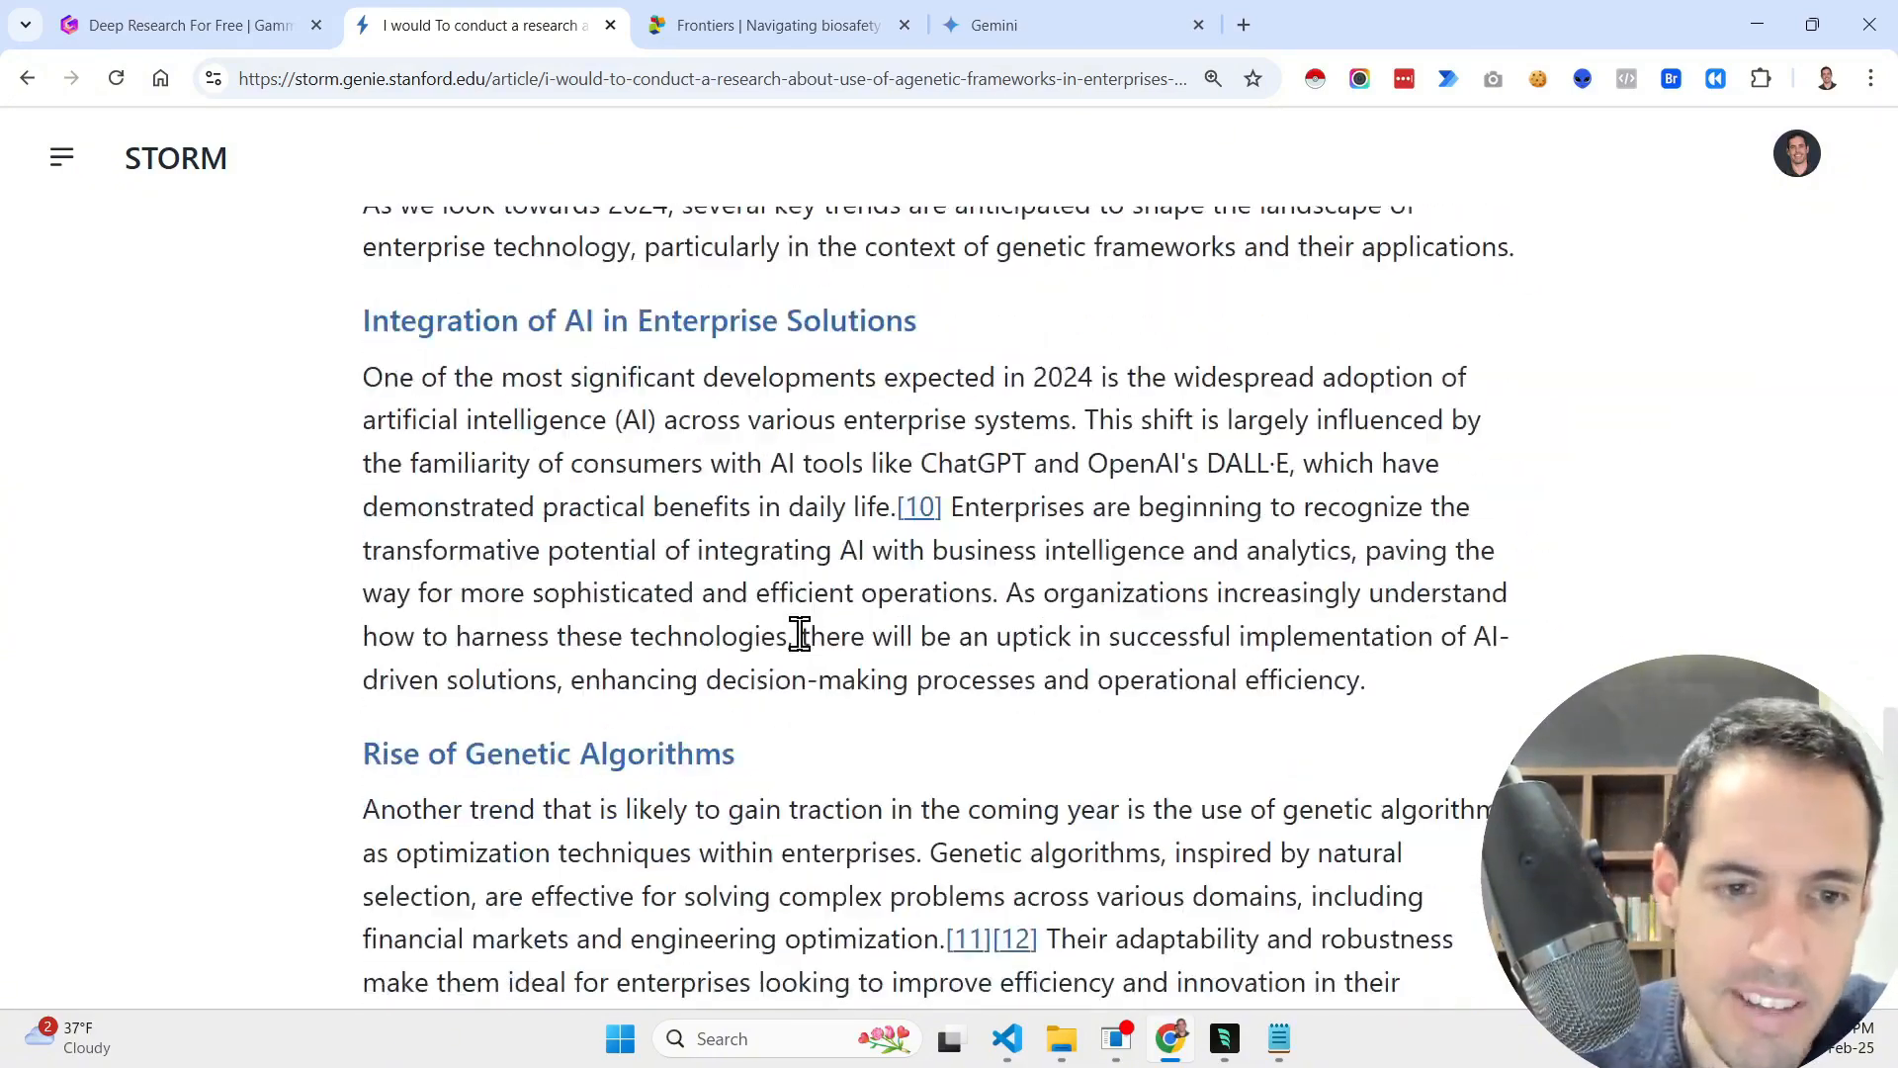
scroll(799, 633, down, 8)
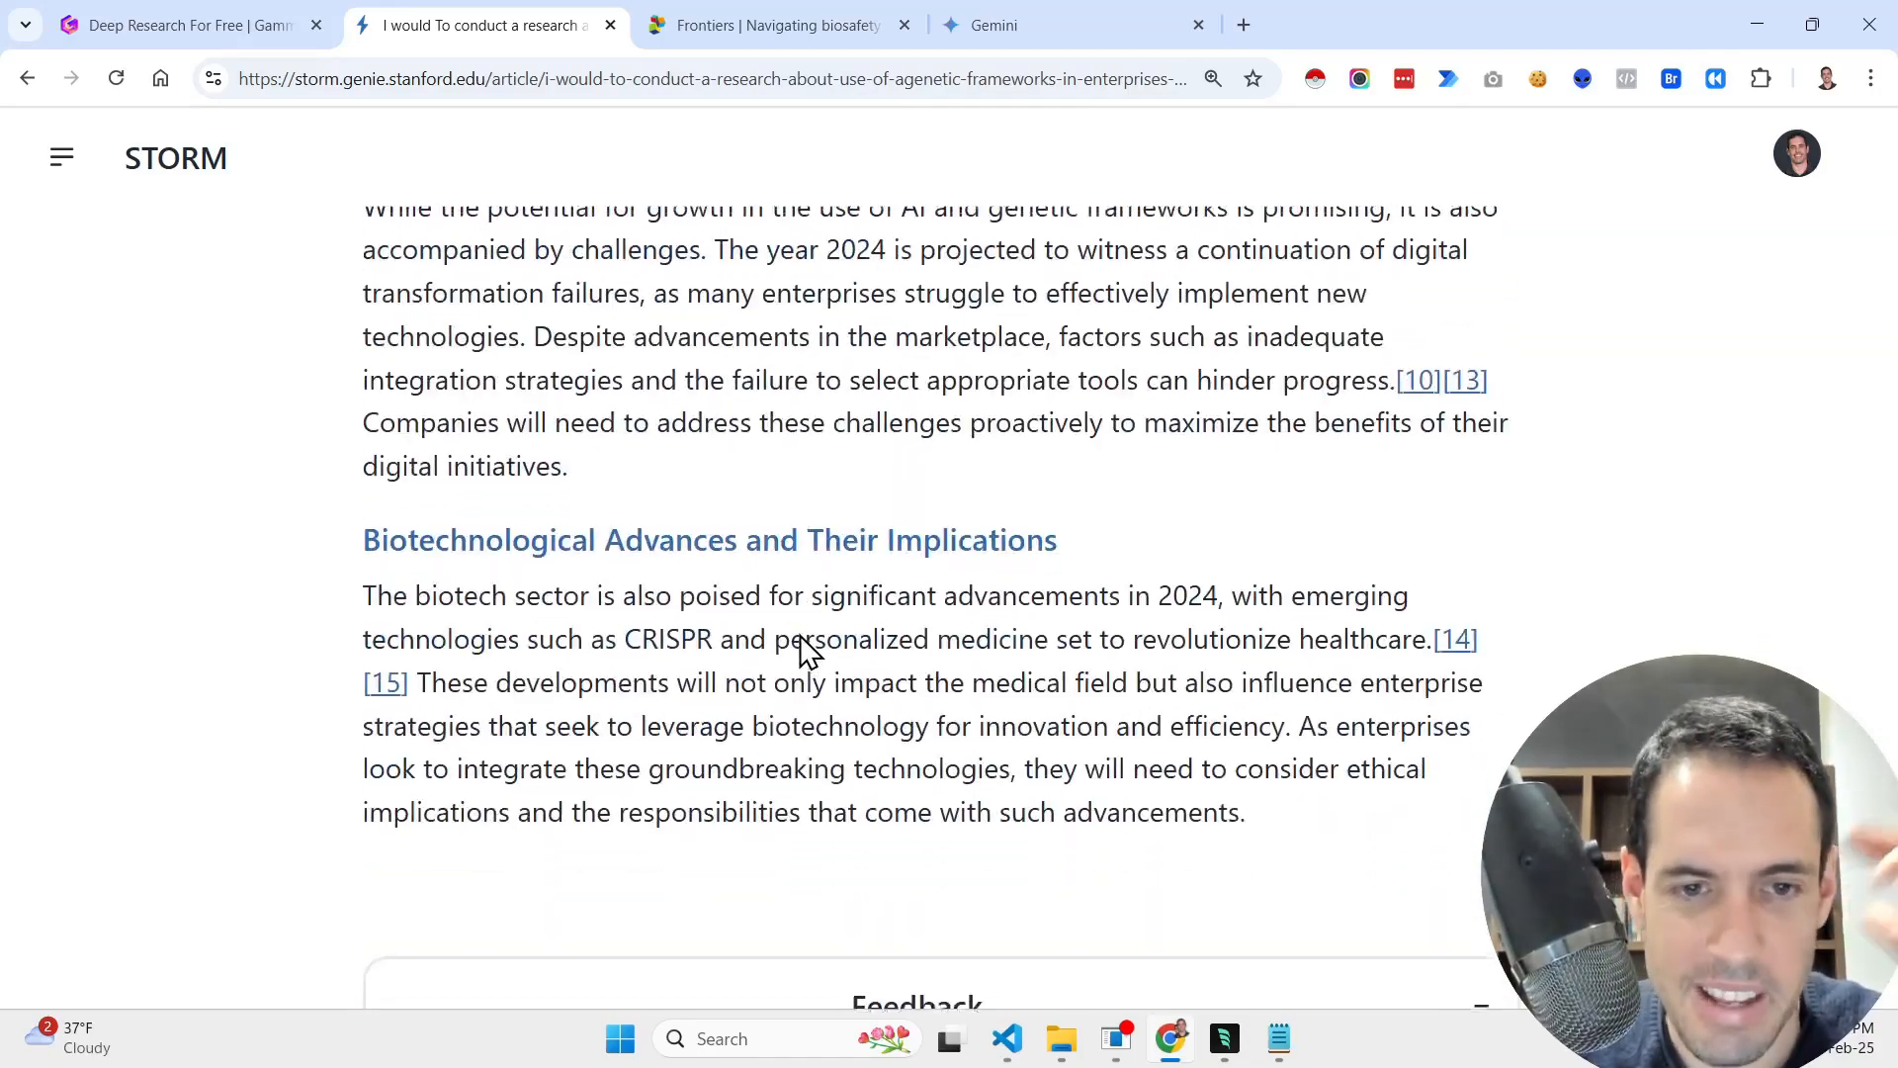
scroll(799, 633, down, 1)
scroll(799, 633, up, 5)
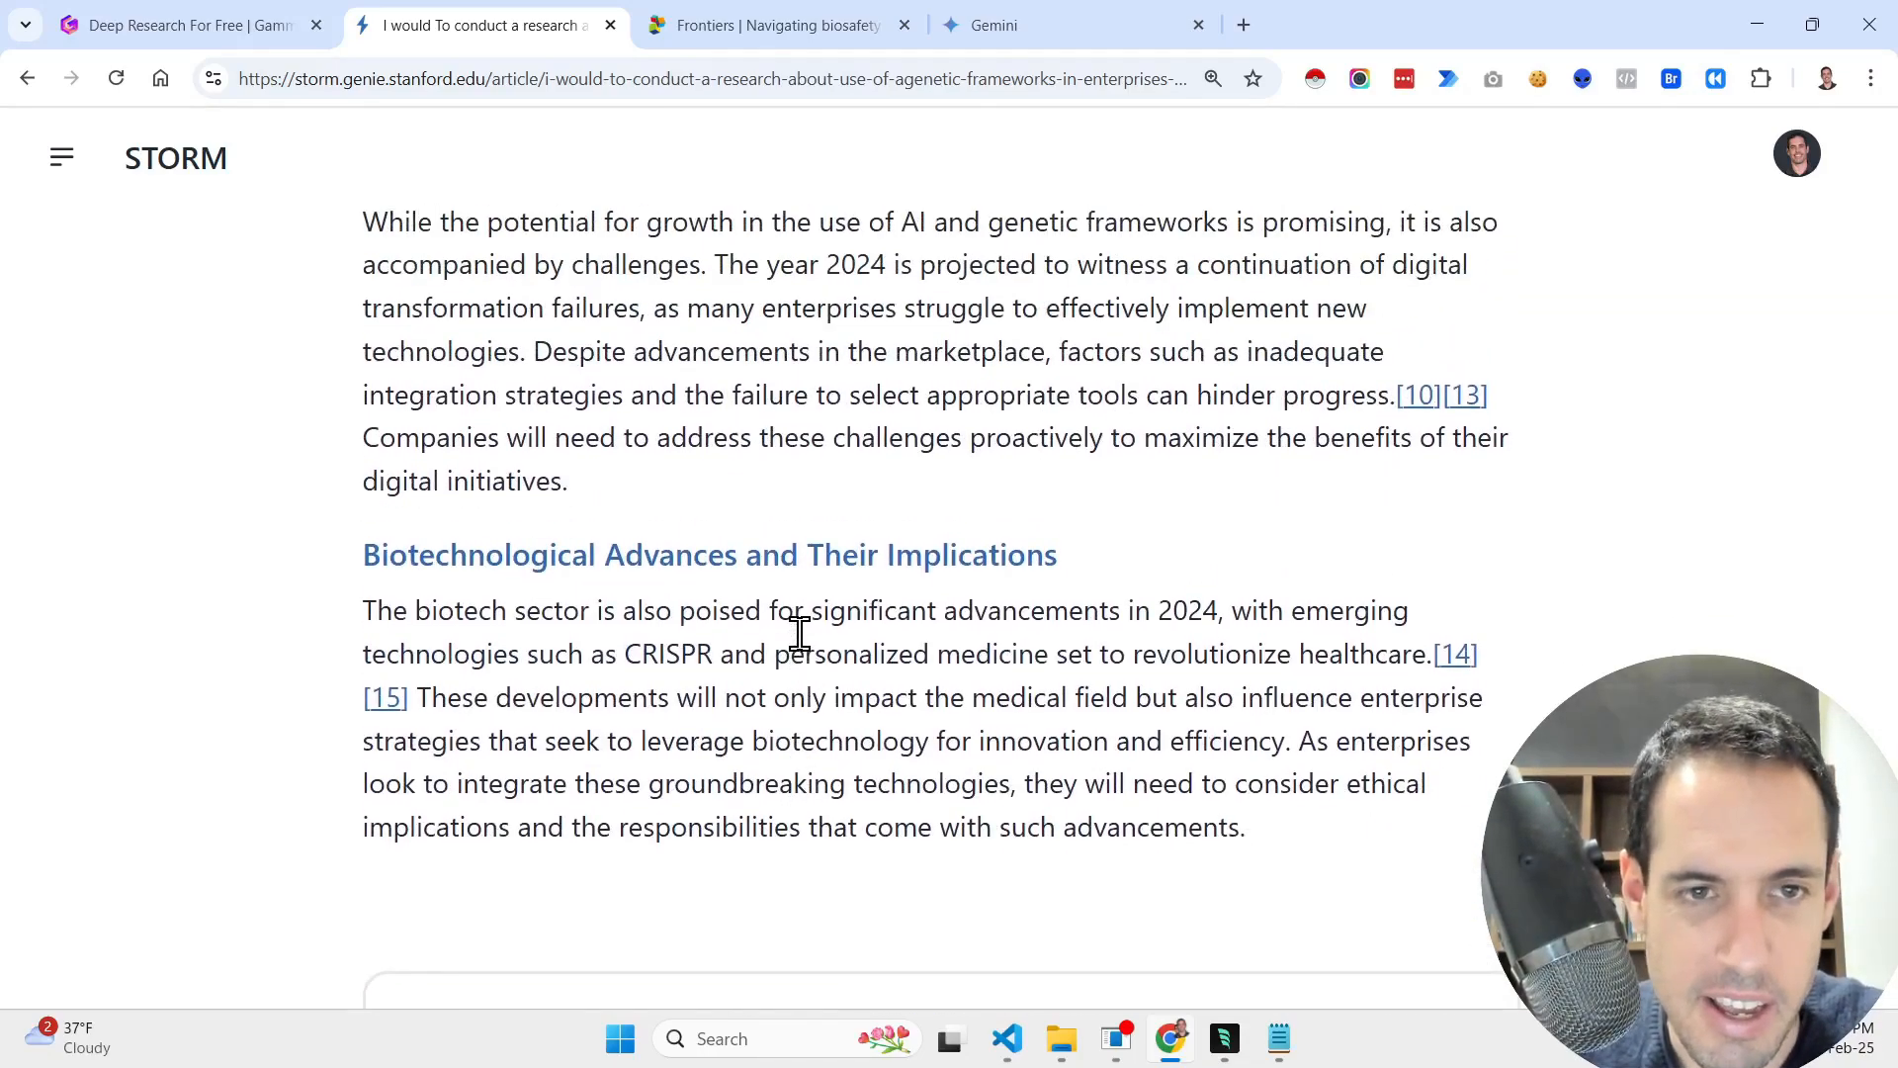
scroll(798, 633, up, 5)
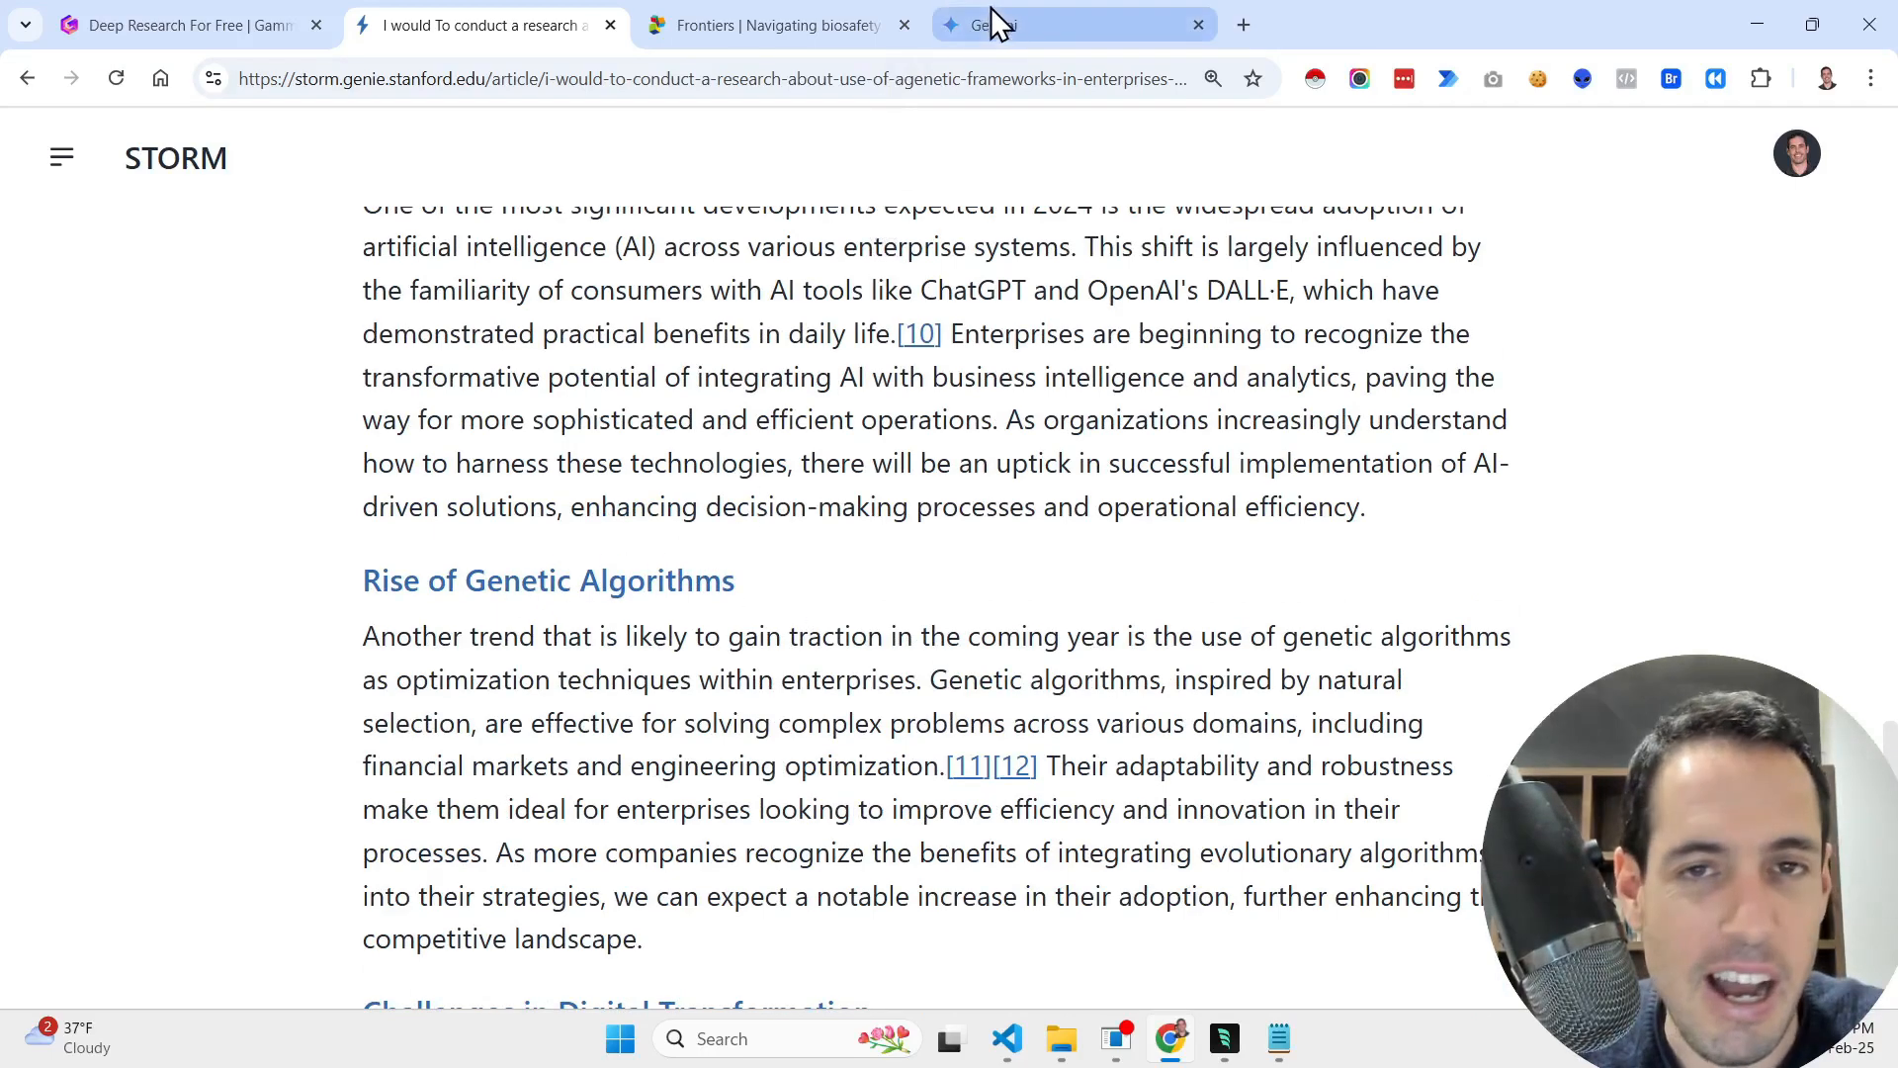
- Leave the generated article and start a new STORM session for creating another article
scroll(819, 455, up, 5)
scroll(811, 439, up, 20)
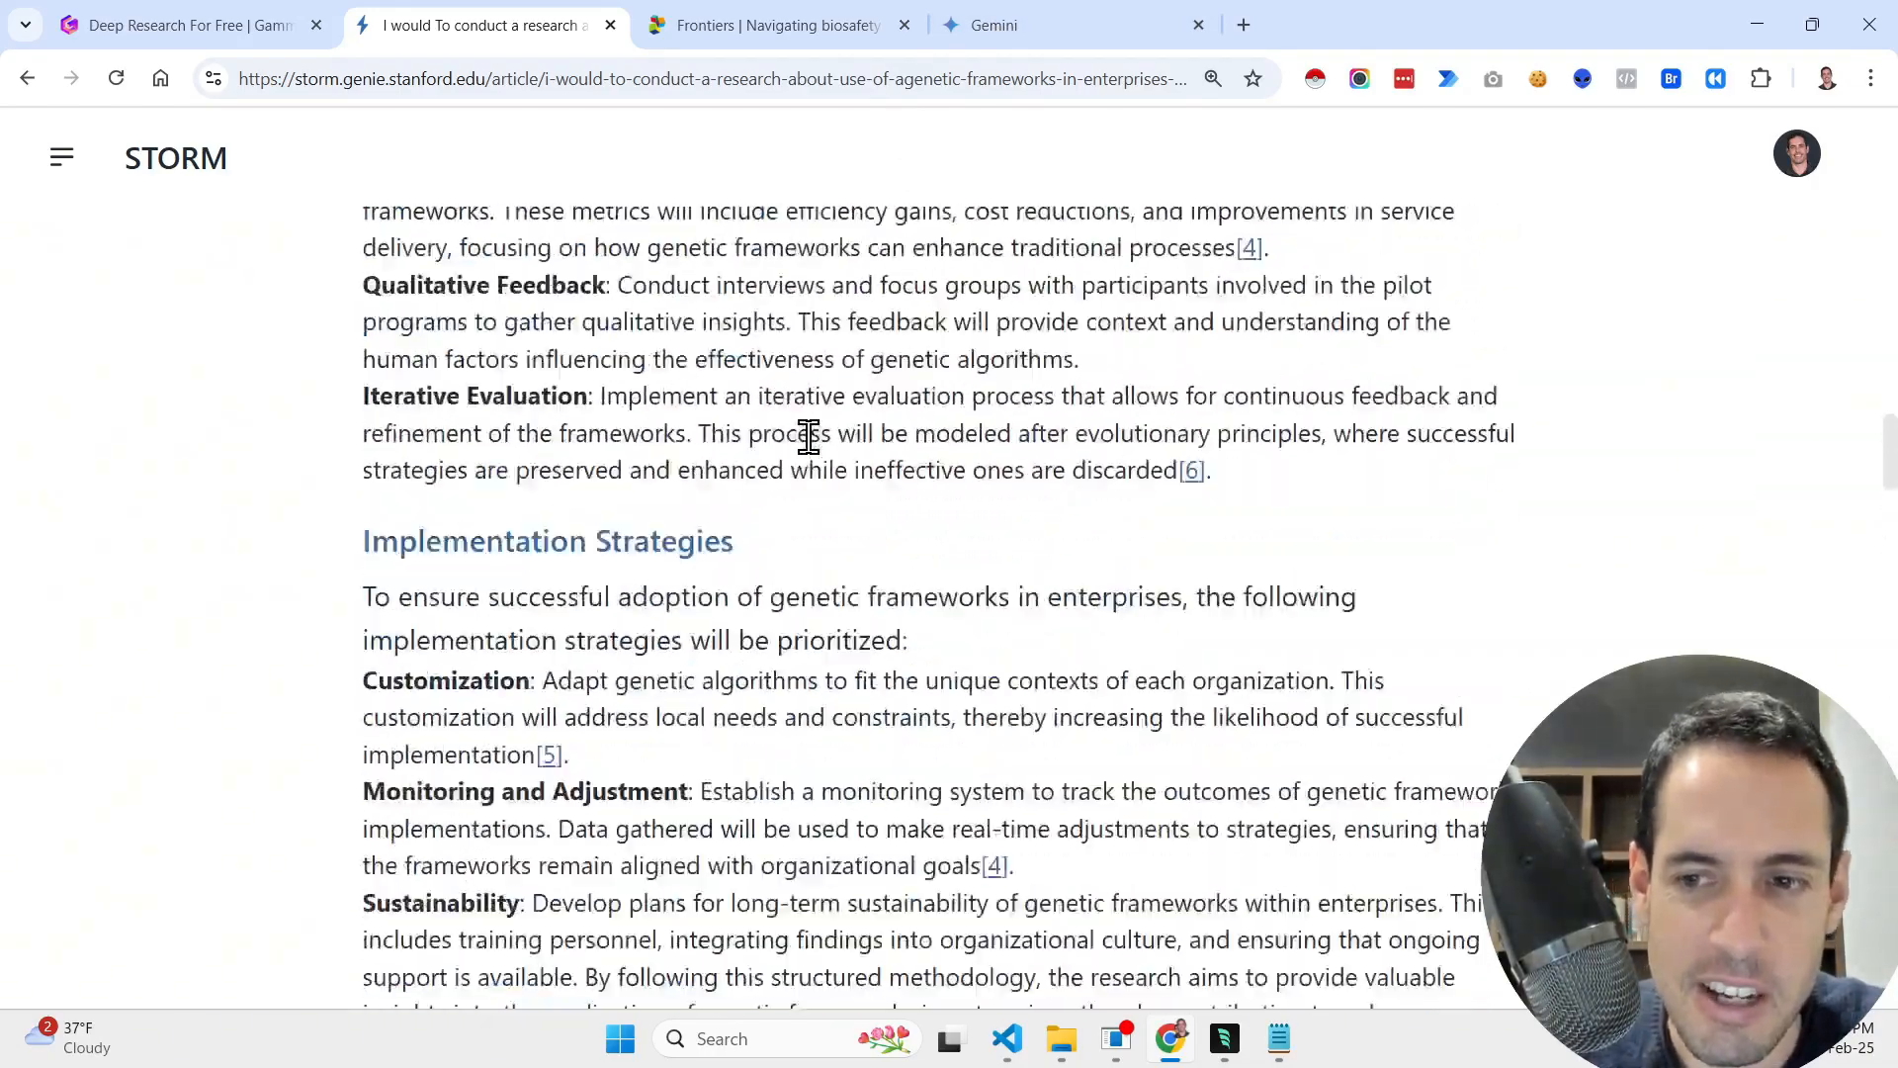
click(65, 160)
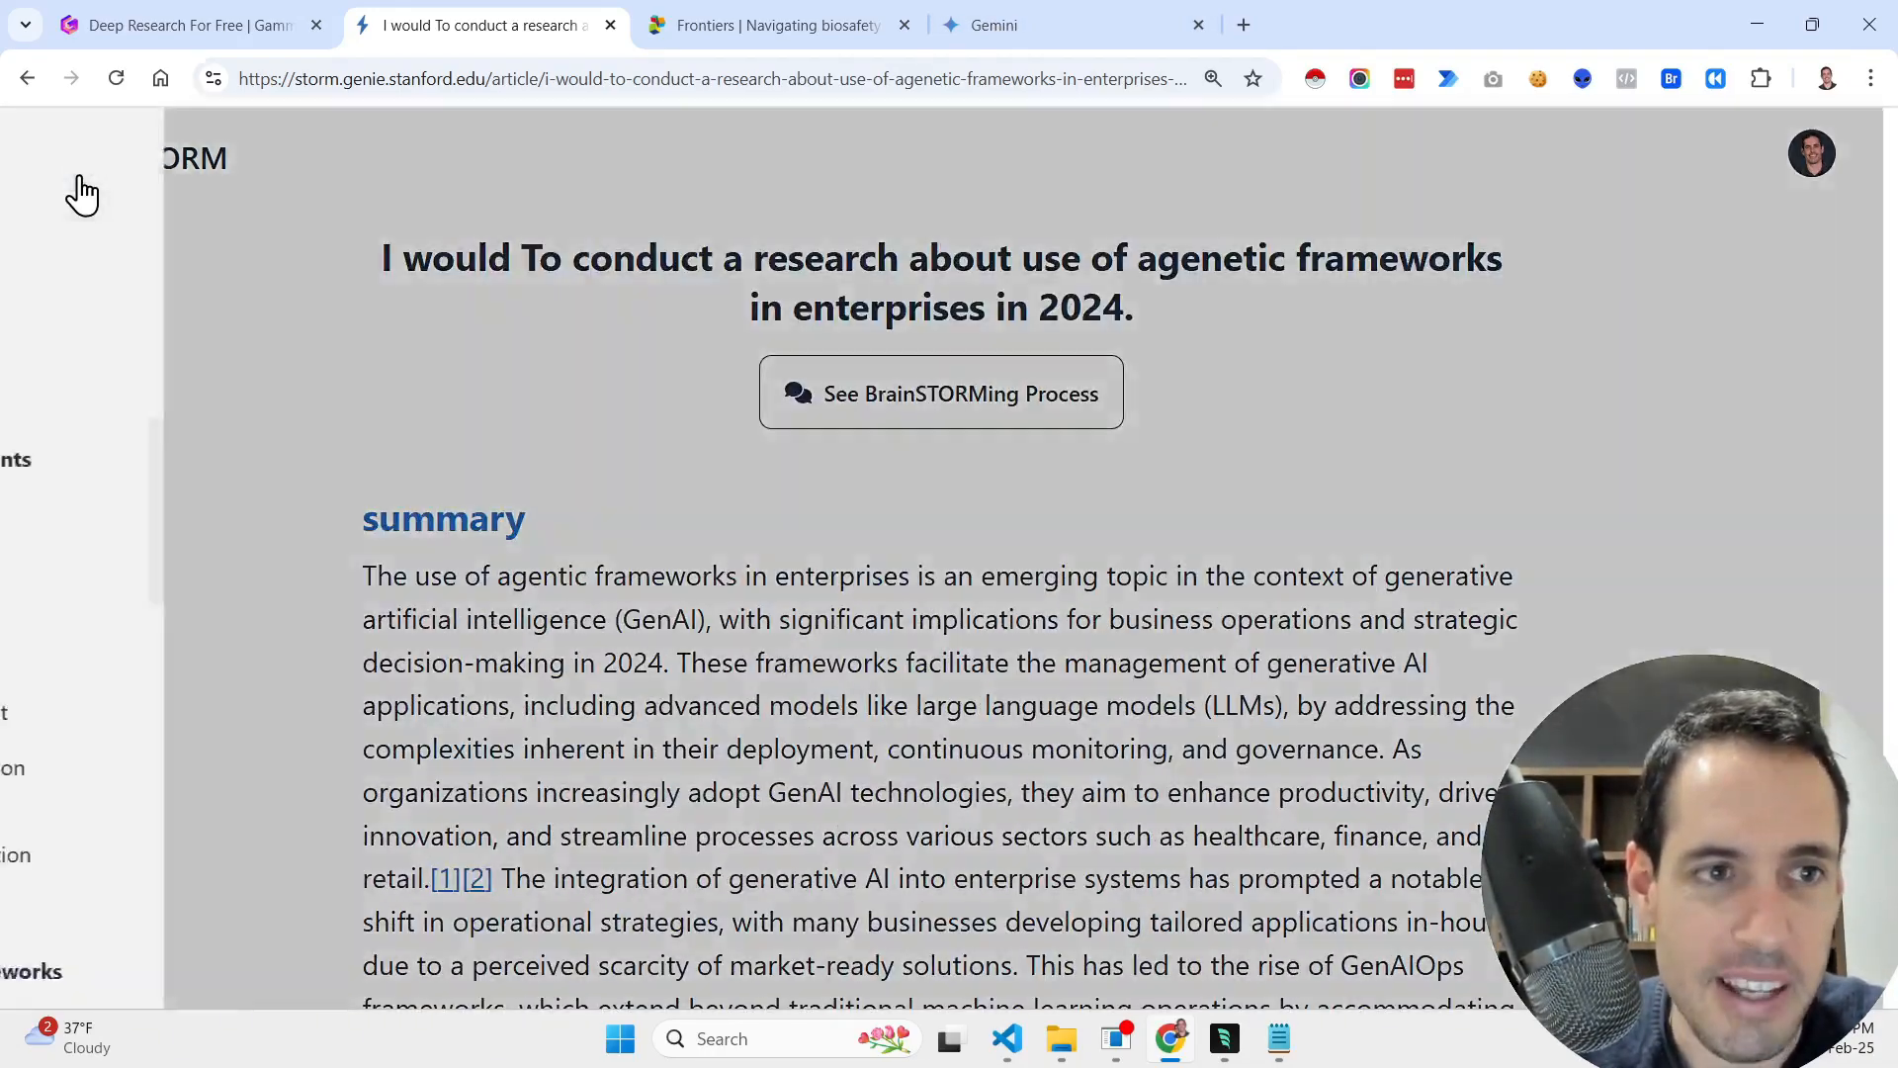
click(250, 178)
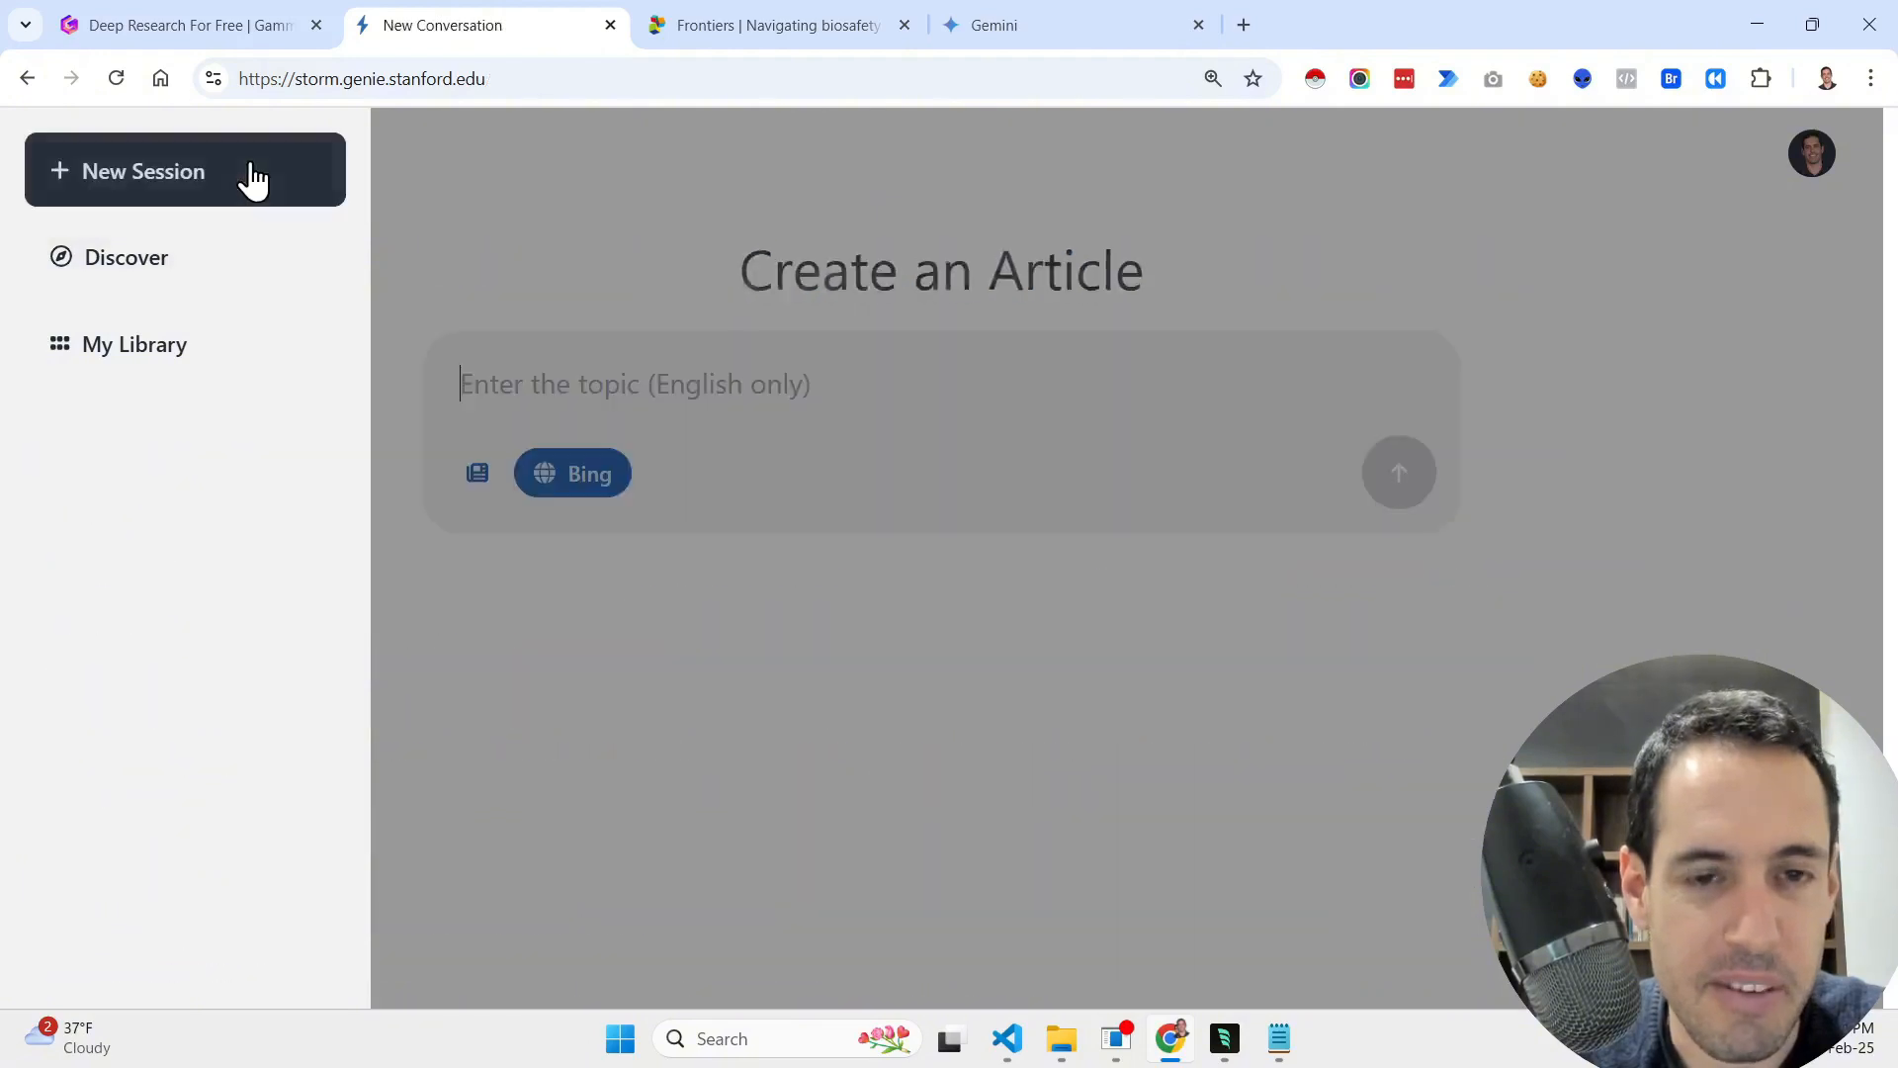
- Dictate the article topic "I want a detailed research about how to train muscles to failure in order to achieve maximum hypertrophy." and submit it
click(691, 396)
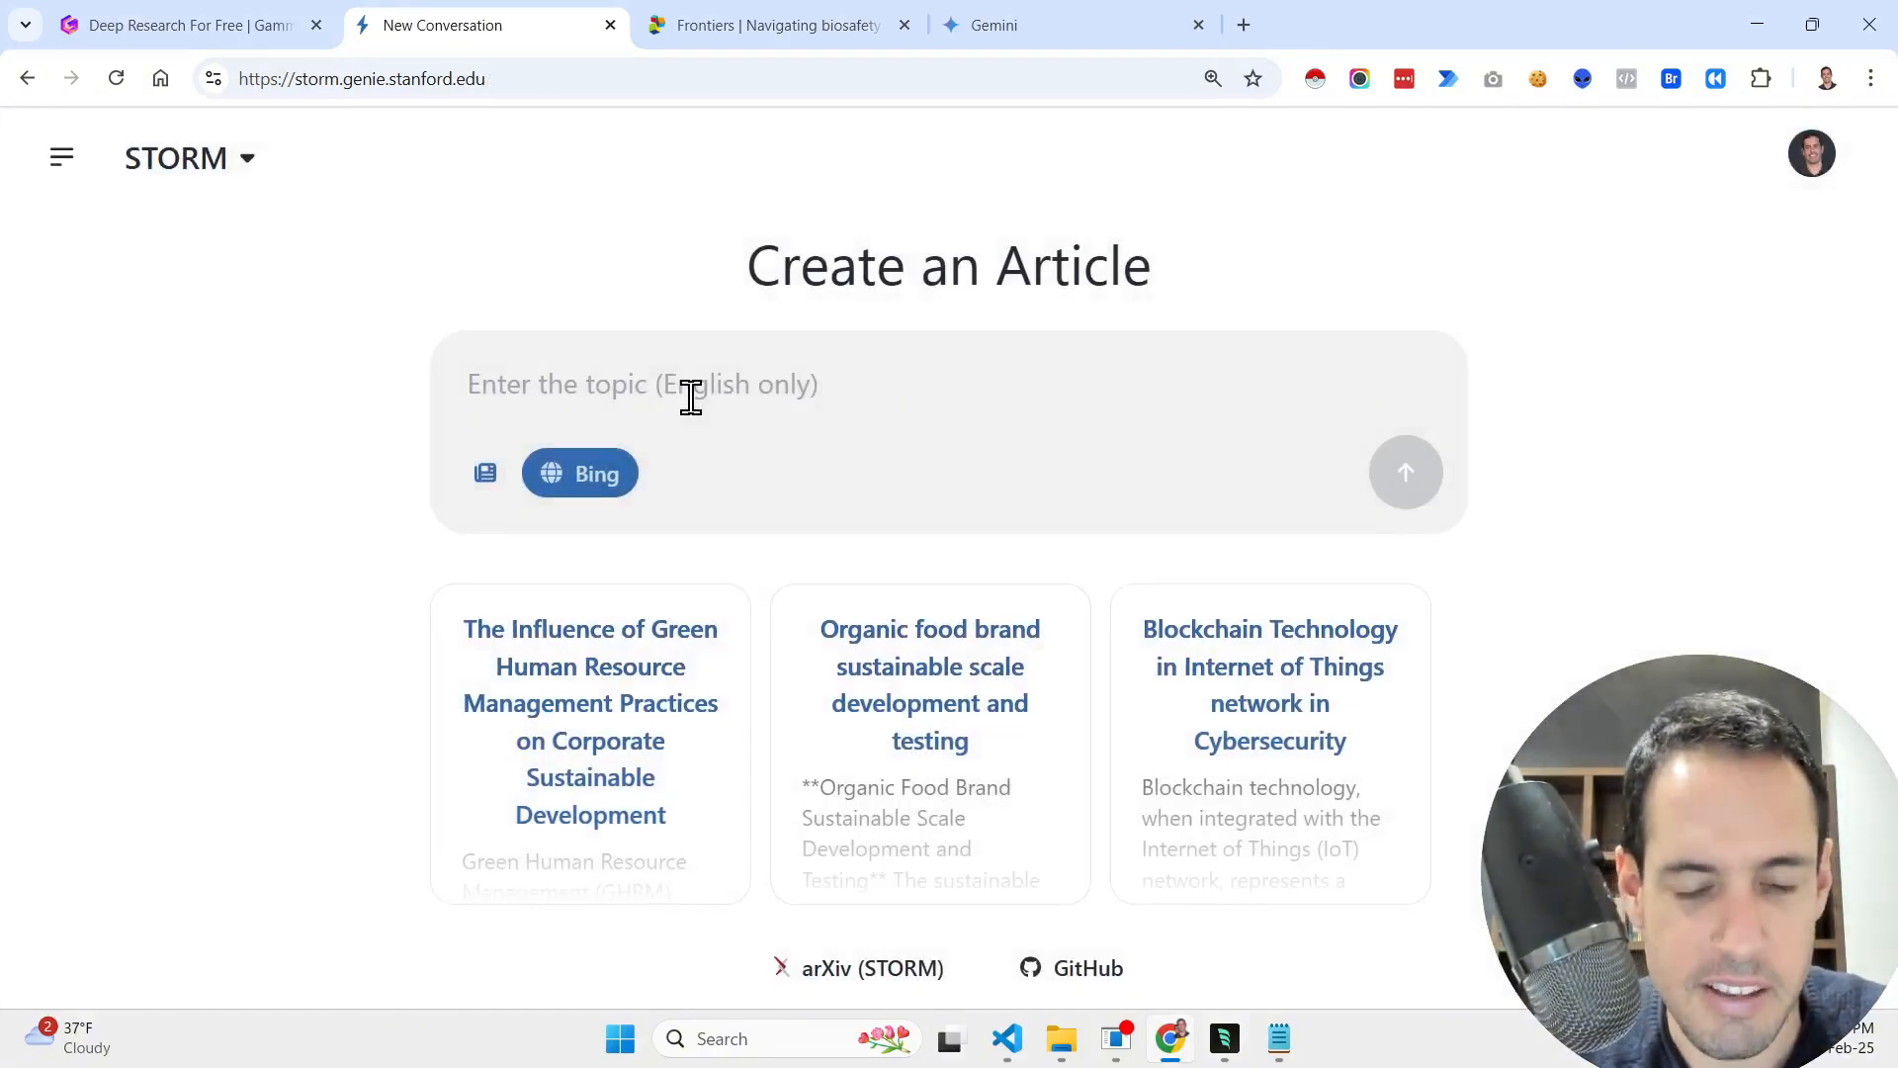
key(super+h)
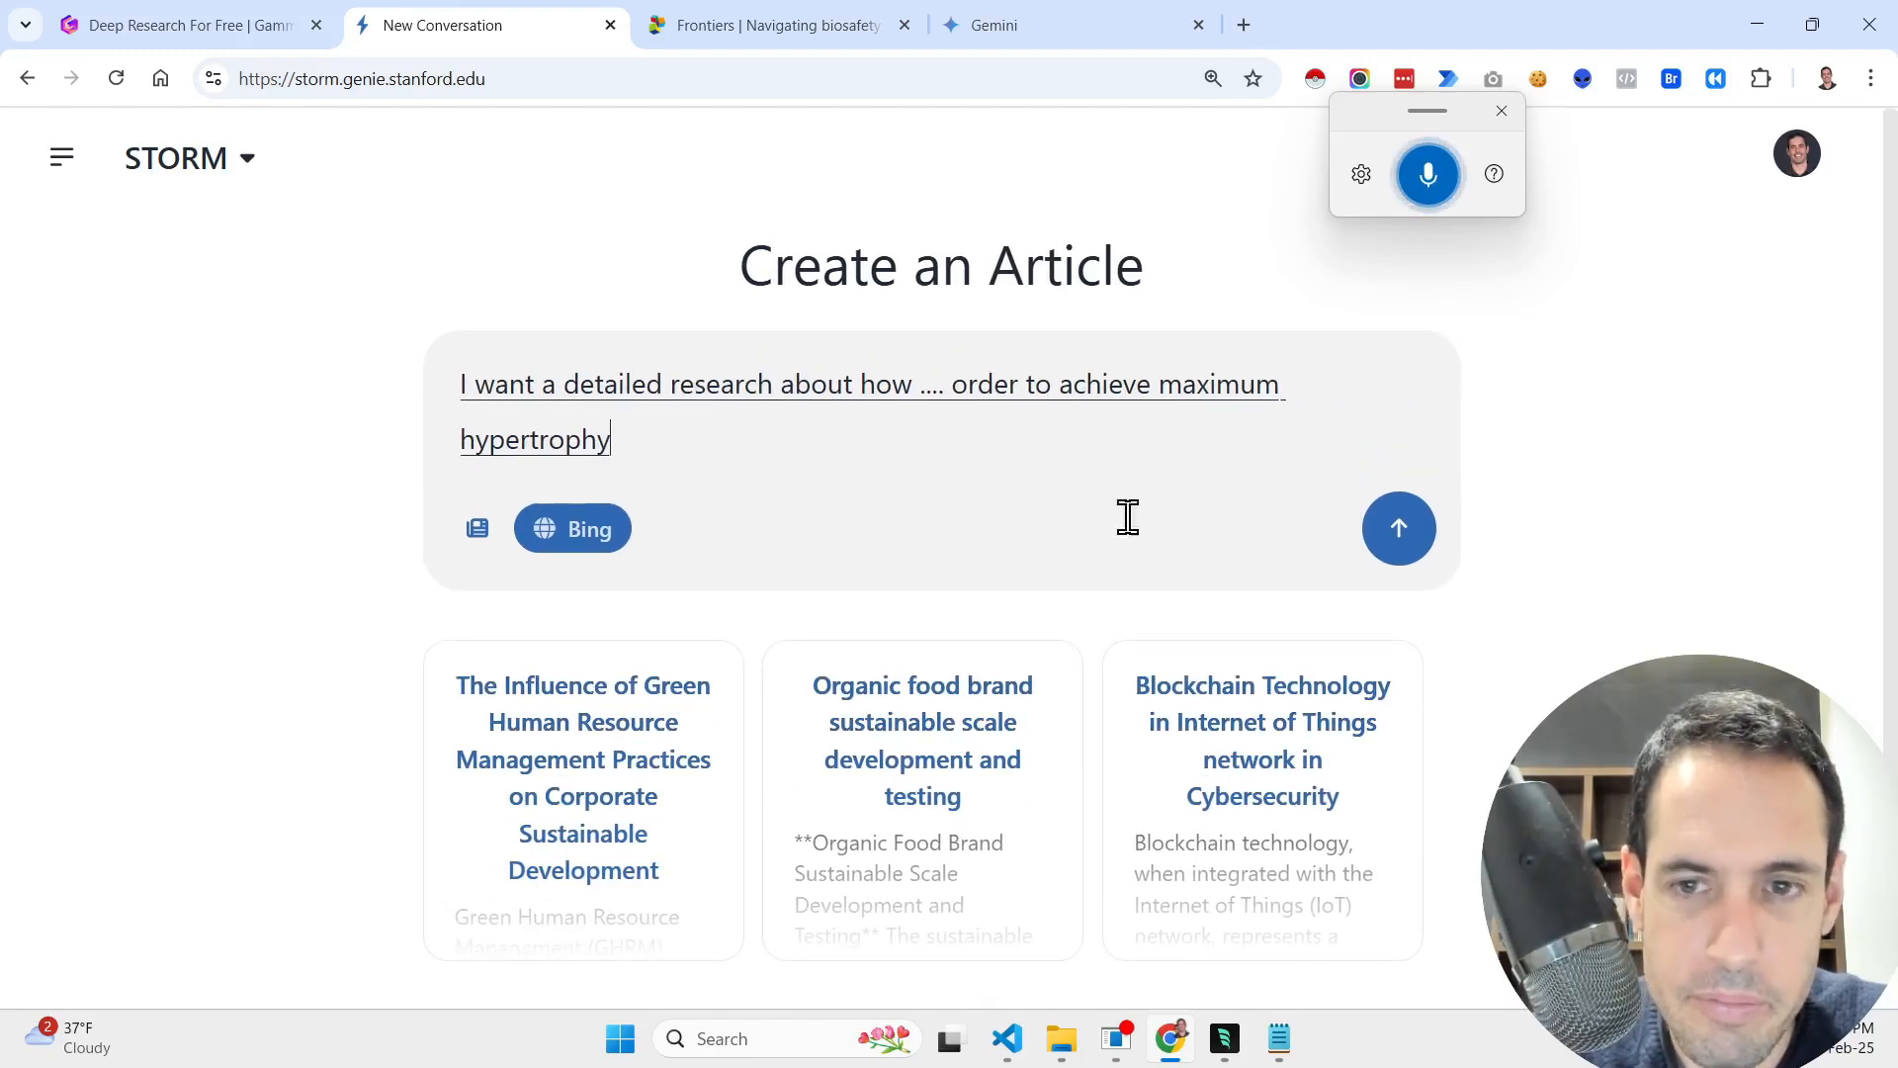
click(1502, 110)
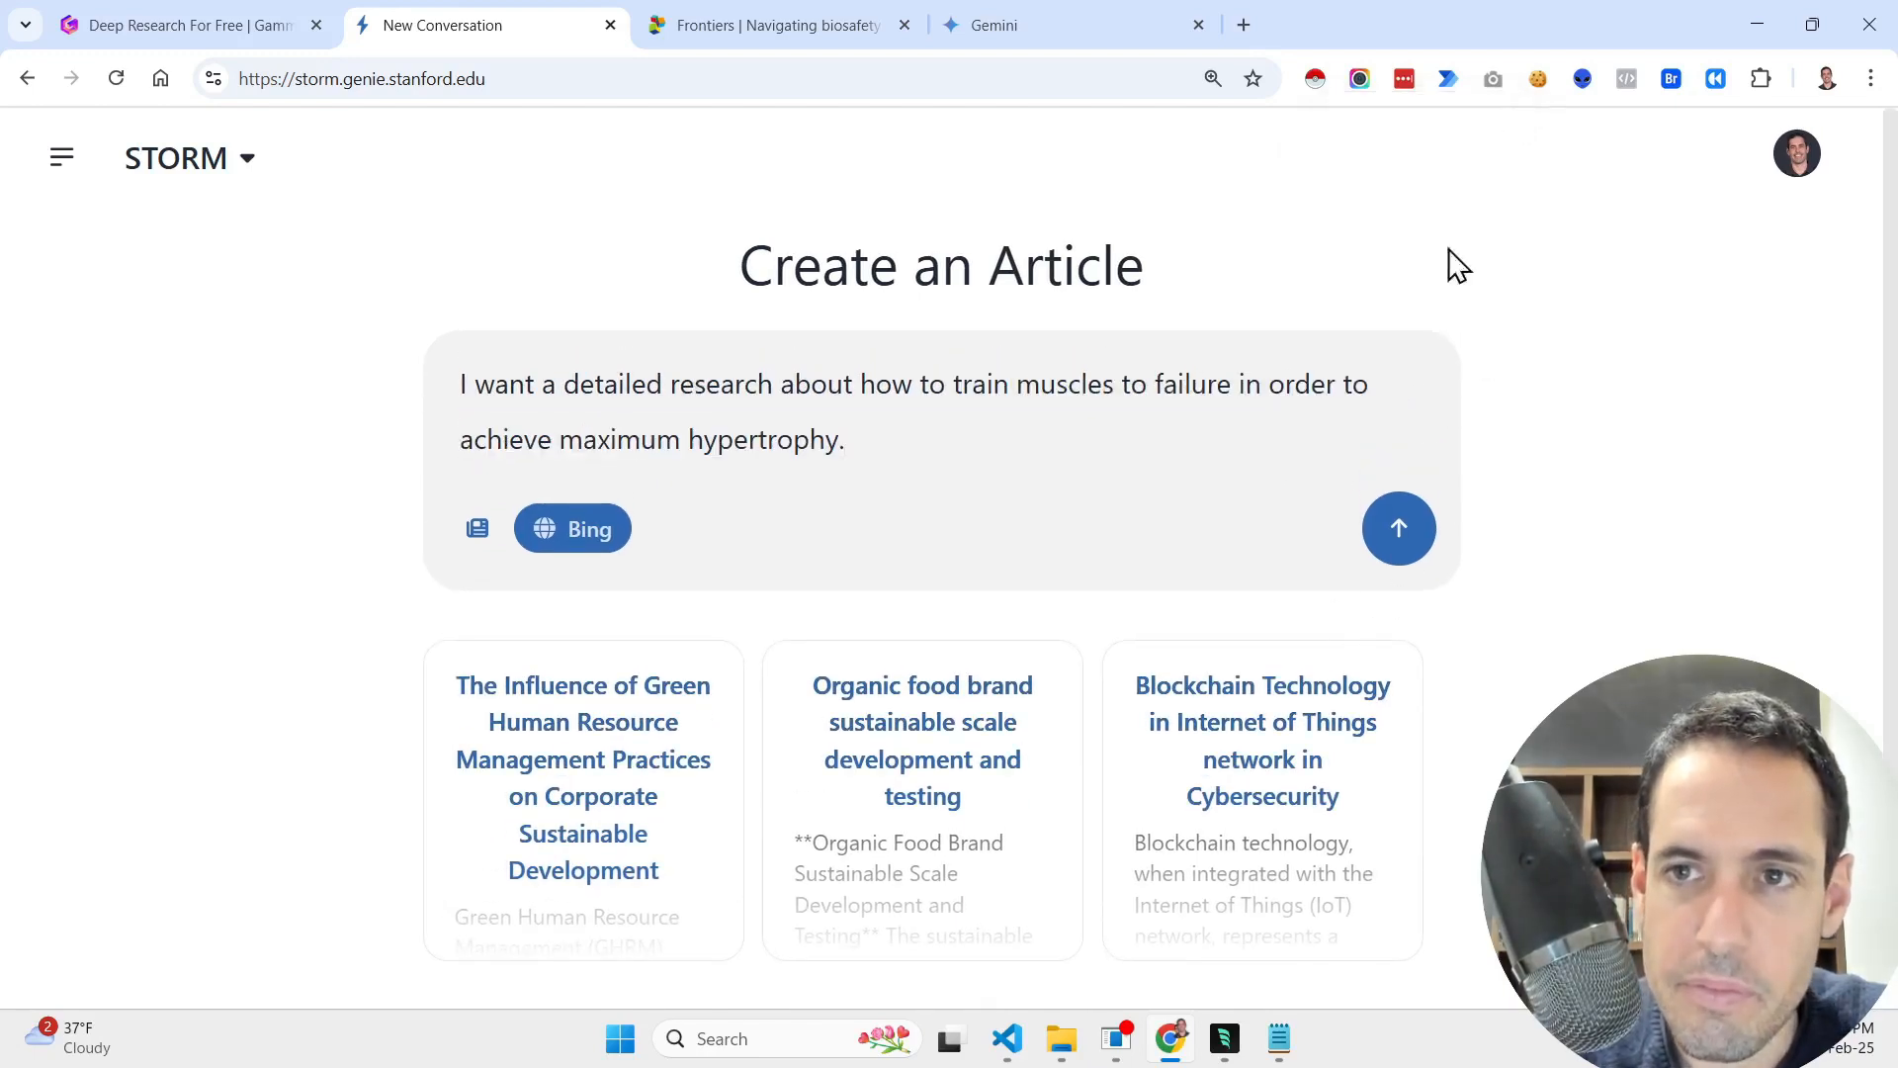
click(1395, 553)
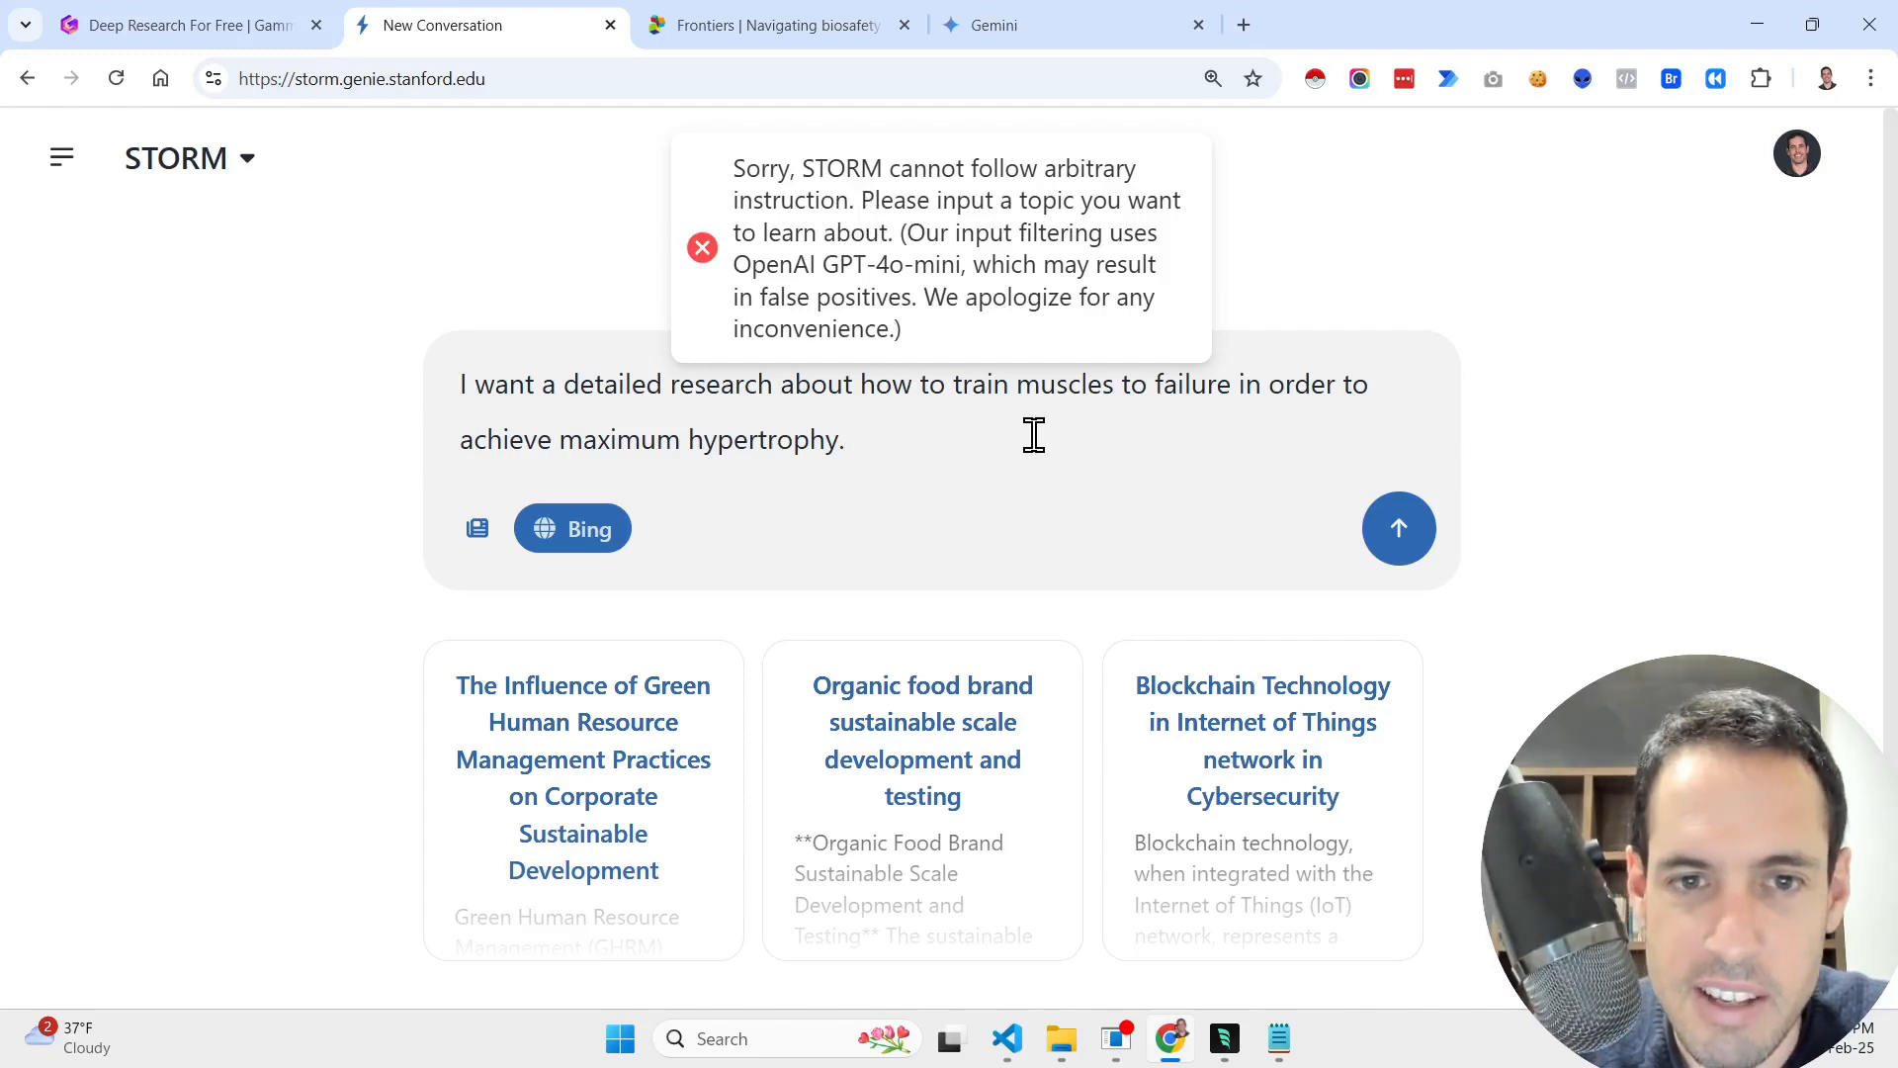
- Try submitting the same muscle hypertrophy topic to STORM a second time without rewording it
key(Left)
key(Left)
key(Left)
key(Left)
key(Left)
key(Left)
key(Left)
key(Left)
key(Left)
key(Left)
key(Left)
key(Left)
key(Left)
key(Left)
key(Left)
key(Left)
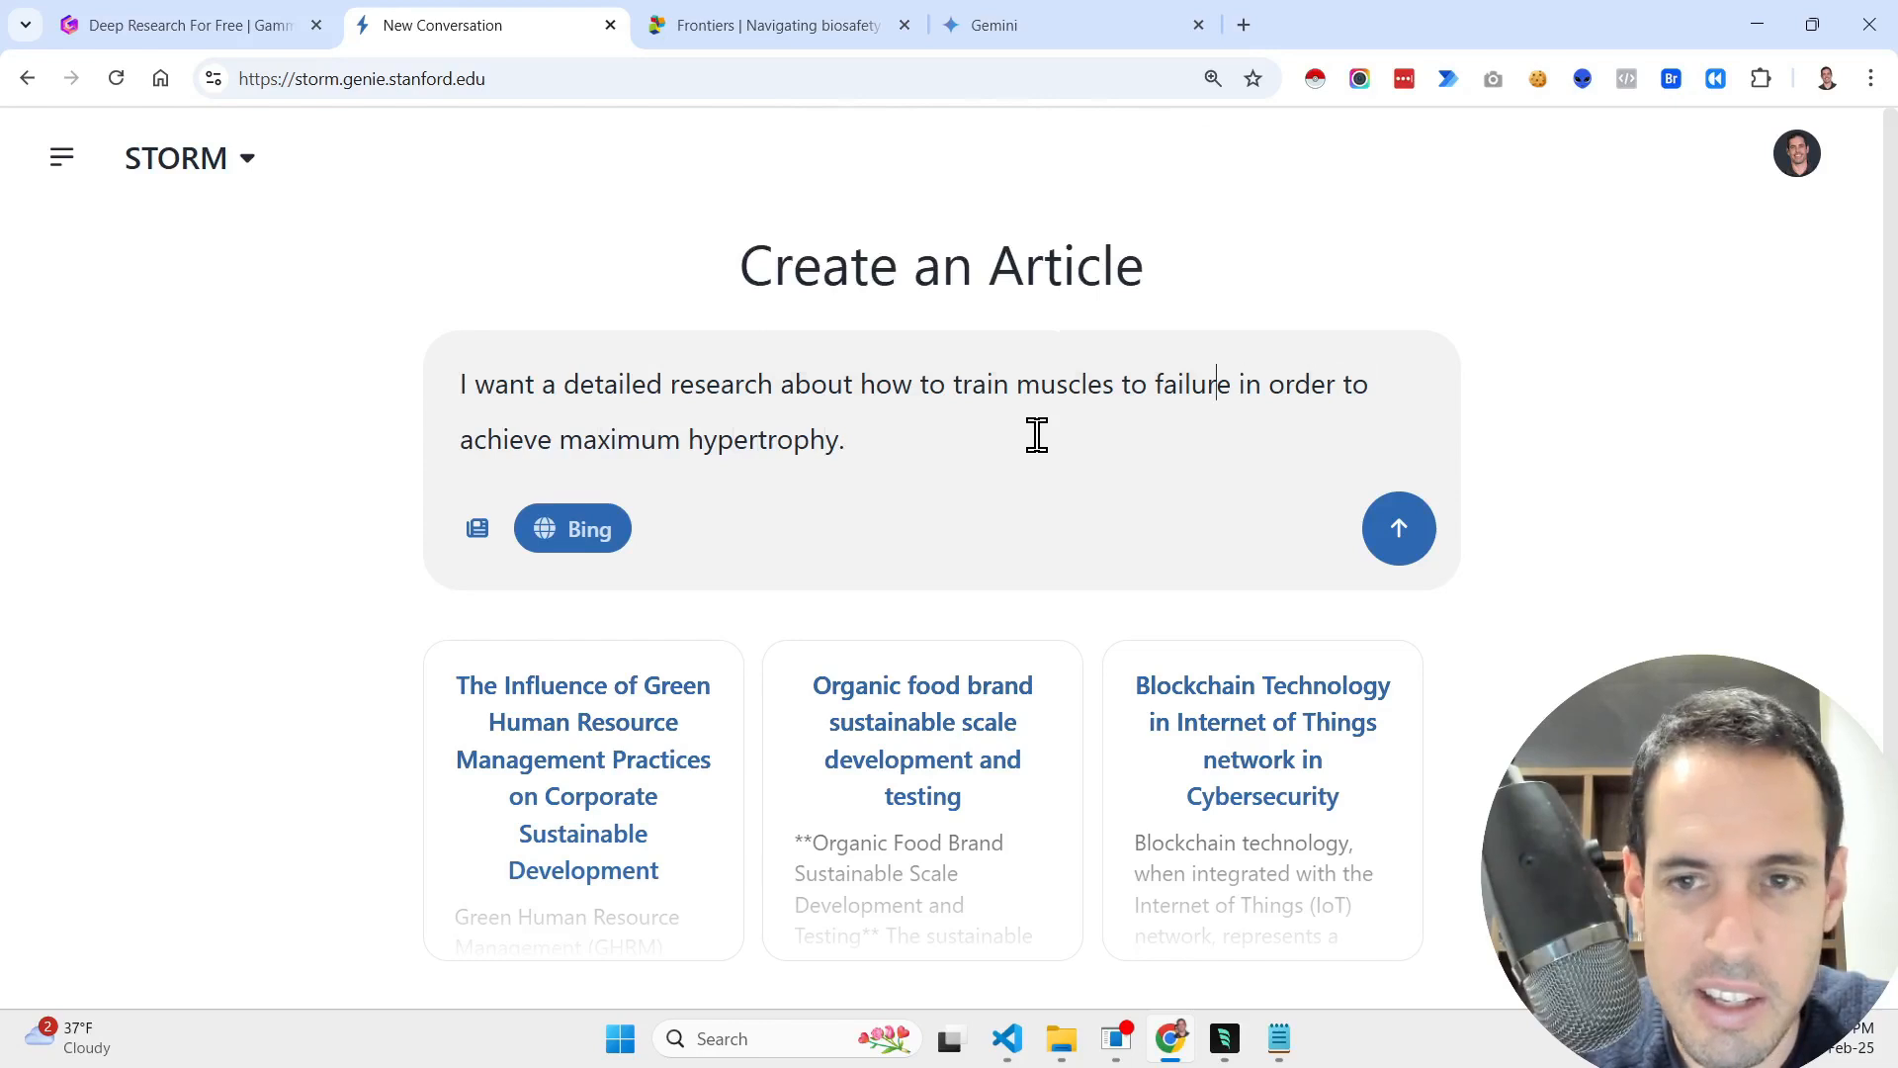
click(1423, 550)
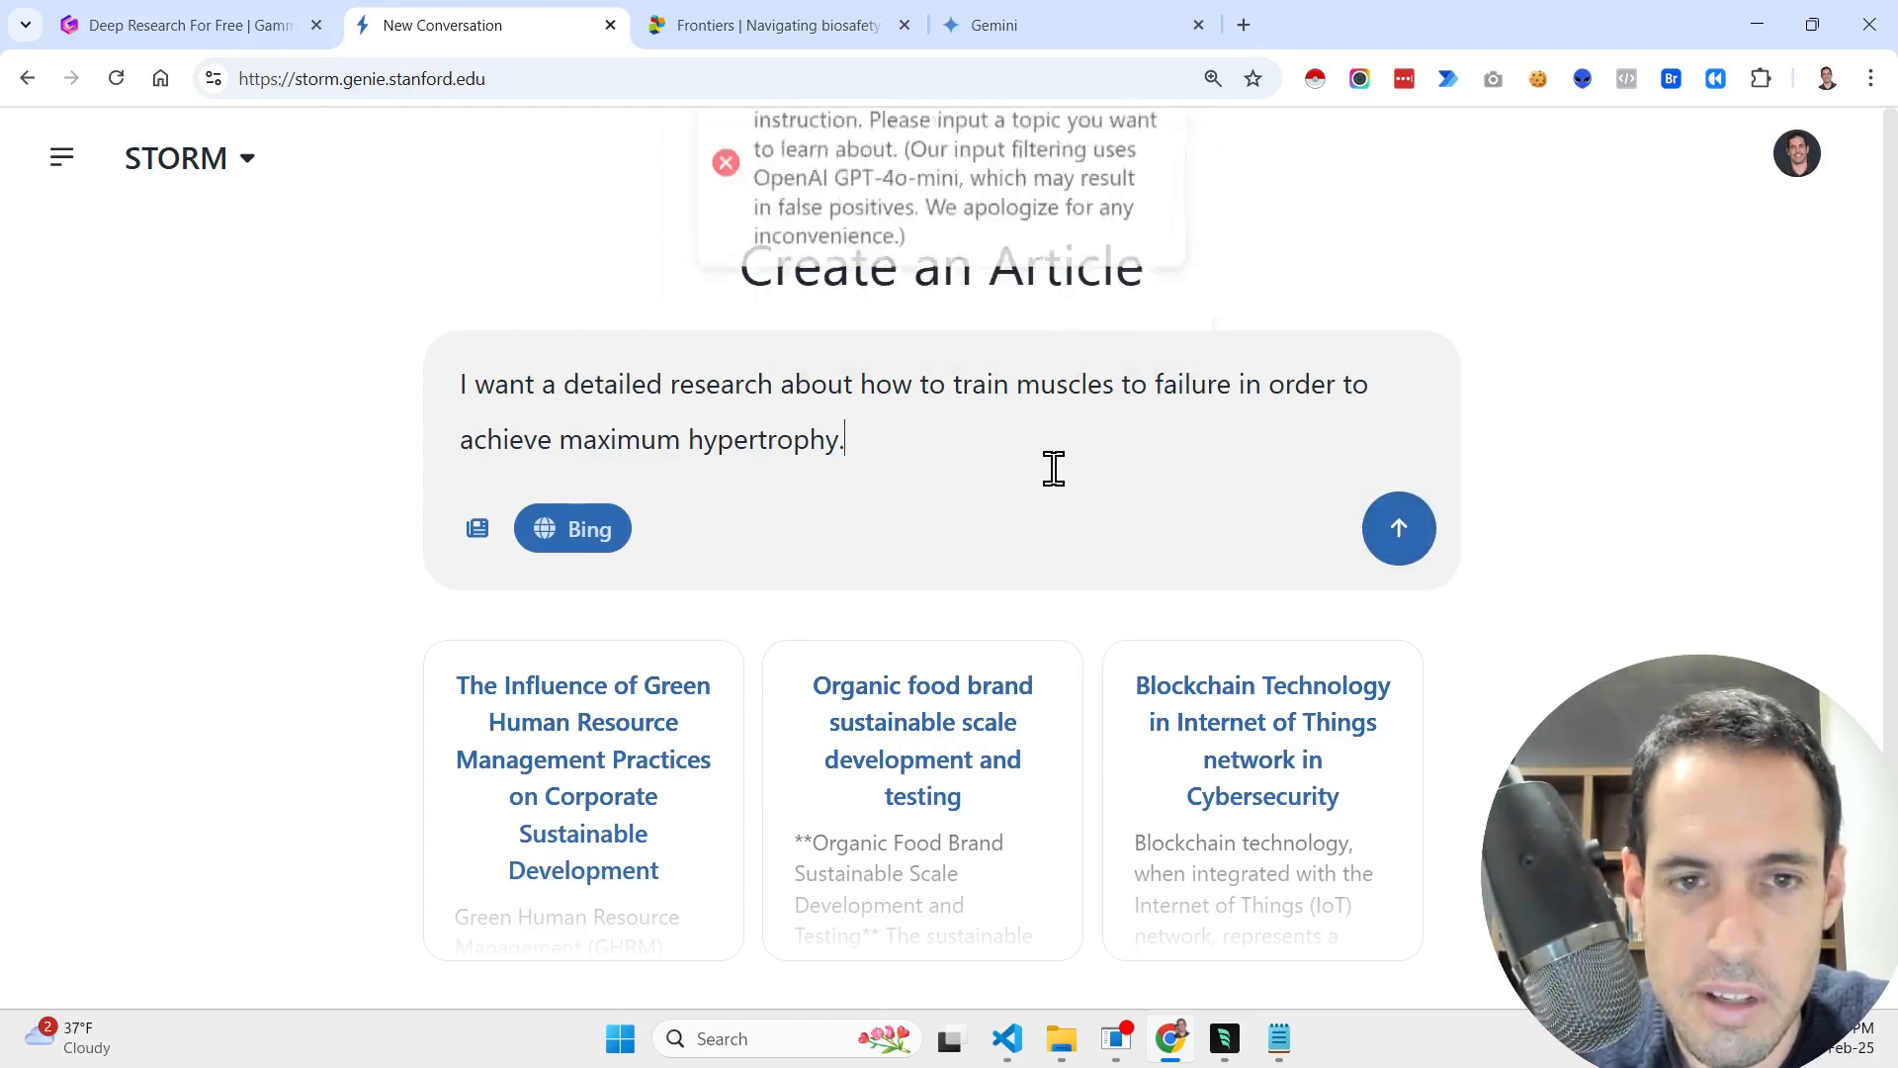
- Shorten the topic to "I want a detailed research about how to train muscles to failure." and submit it
key(BackSpace)
key(BackSpace)
key(BackSpace)
key(BackSpace)
key(BackSpace)
key(BackSpace)
key(BackSpace)
key(BackSpace)
key(BackSpace)
key(BackSpace)
key(BackSpace)
key(BackSpace)
key(BackSpace)
key(BackSpace)
key(BackSpace)
key(BackSpace)
key(BackSpace)
key(BackSpace)
key(BackSpace)
key(BackSpace)
key(BackSpace)
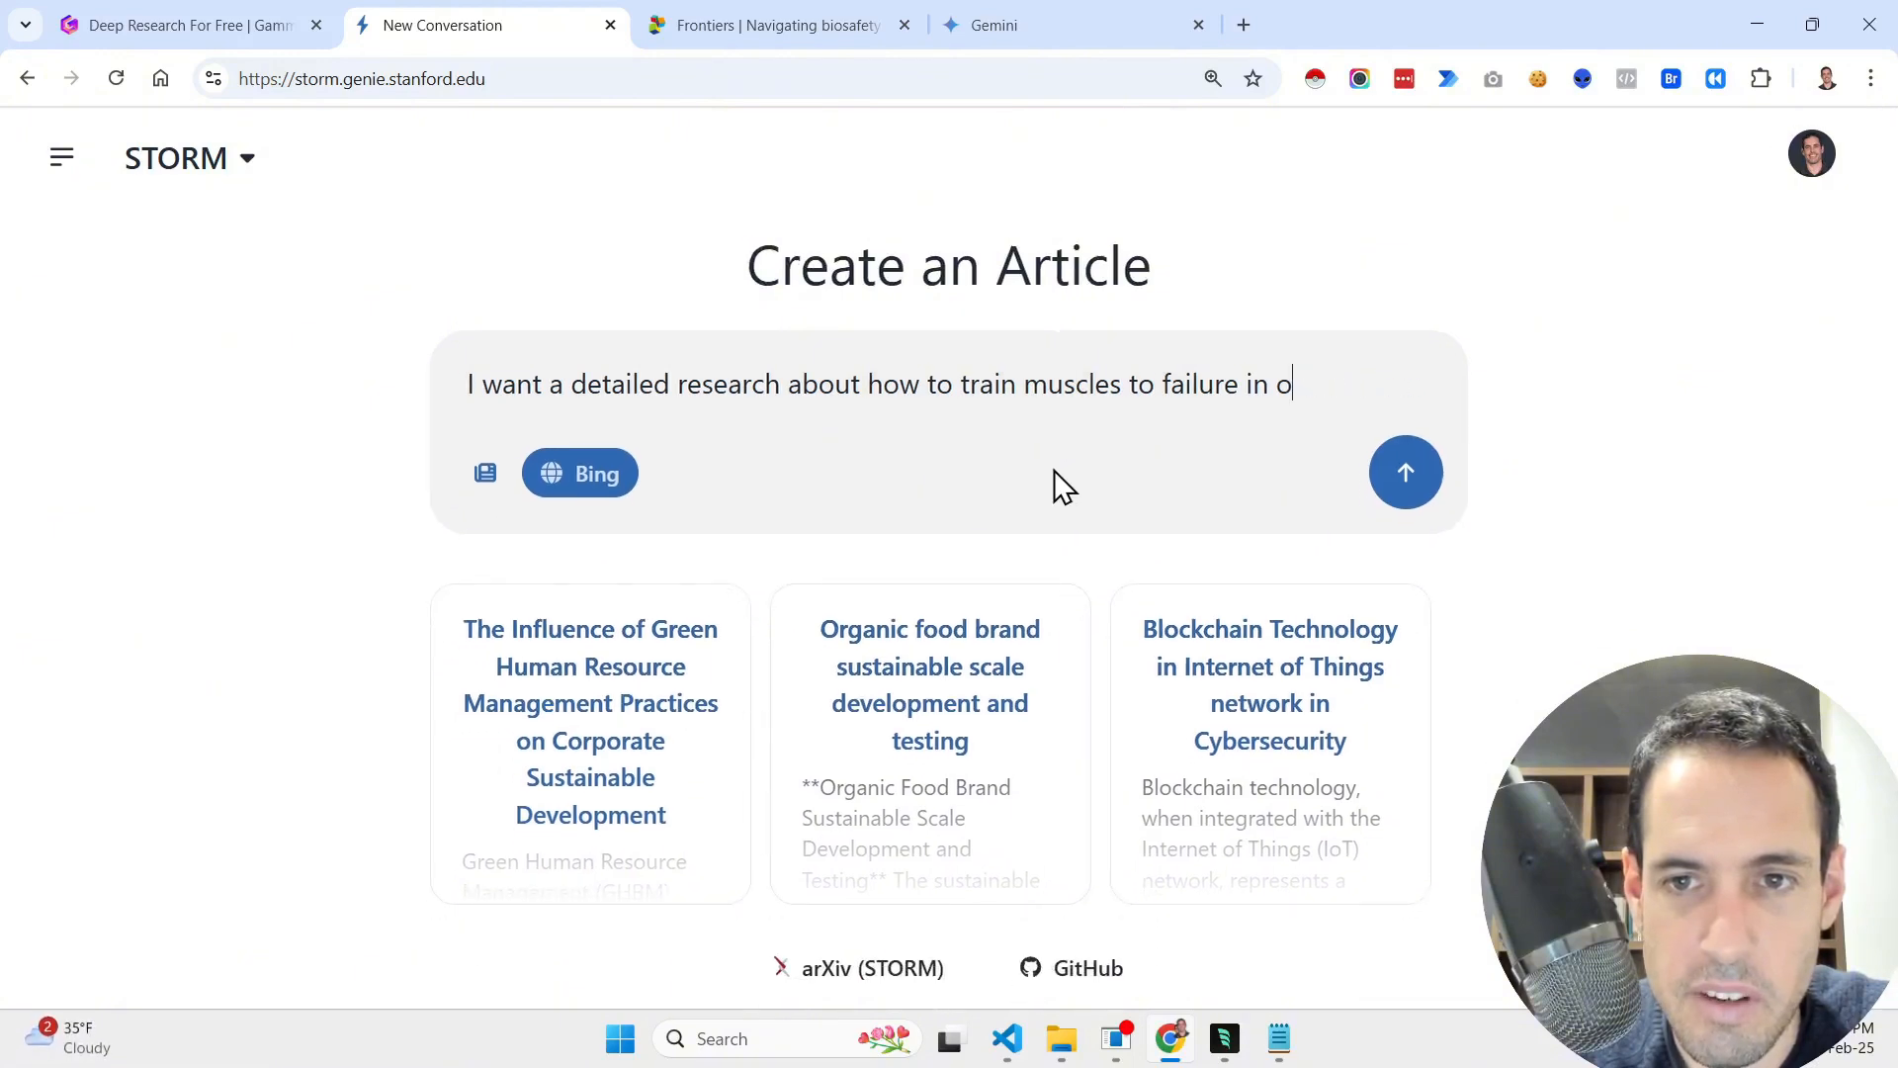
text(.)
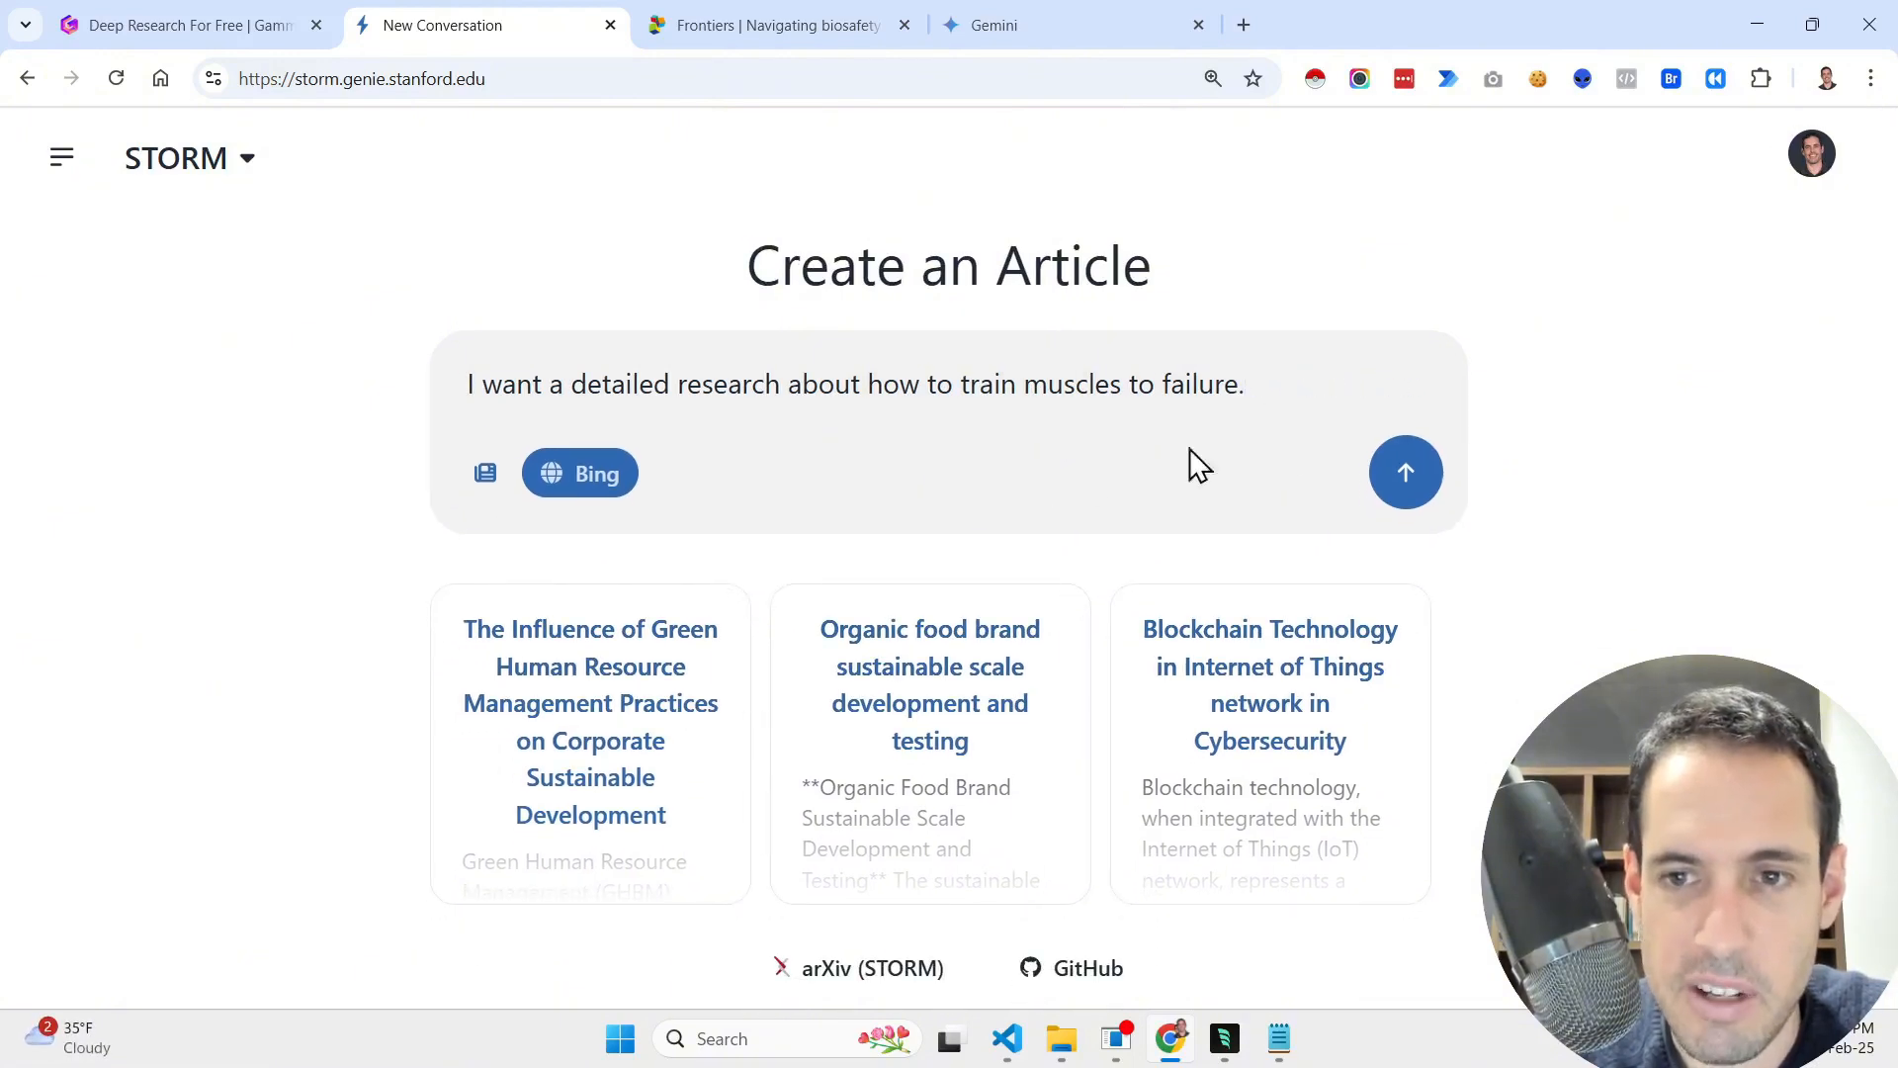
click(1424, 488)
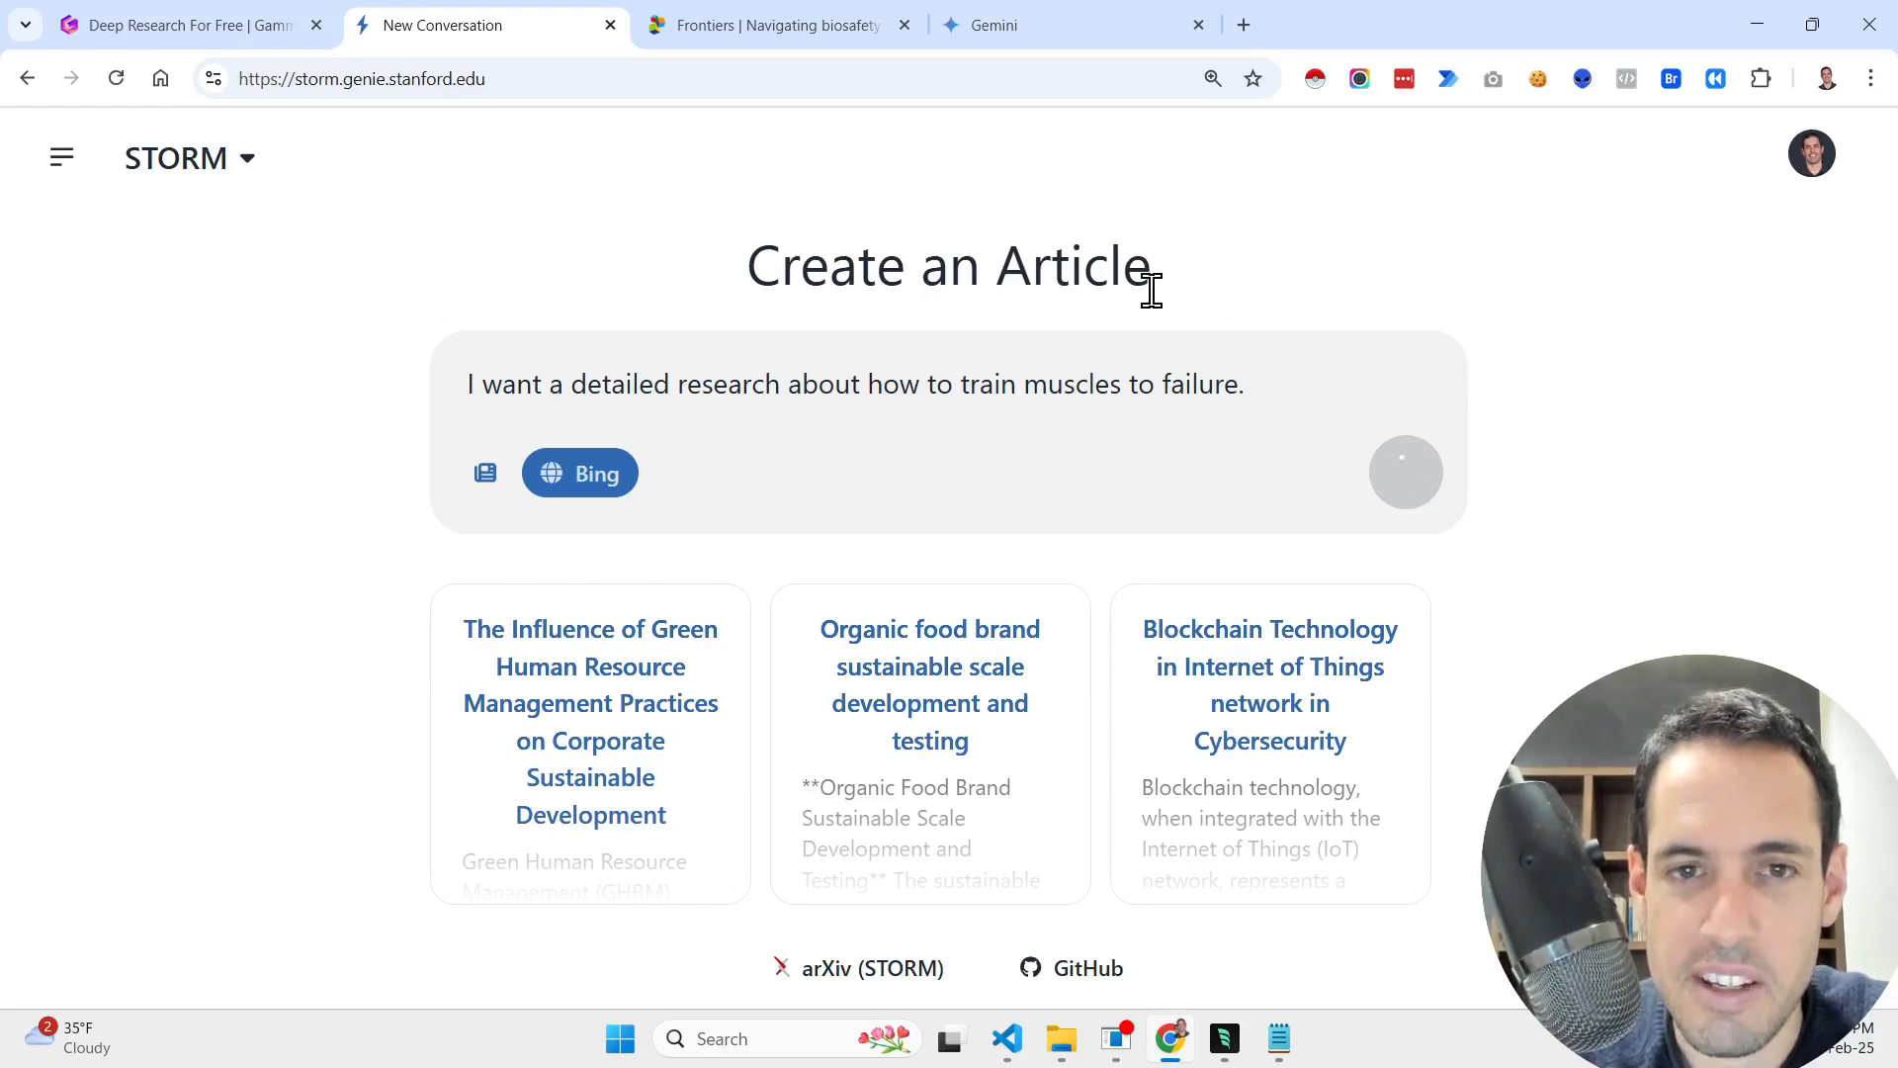
- Check on the STORM submission, return to Gemini, and open the AI Agents in Enterprise Applications report in Google Docs
click(1051, 24)
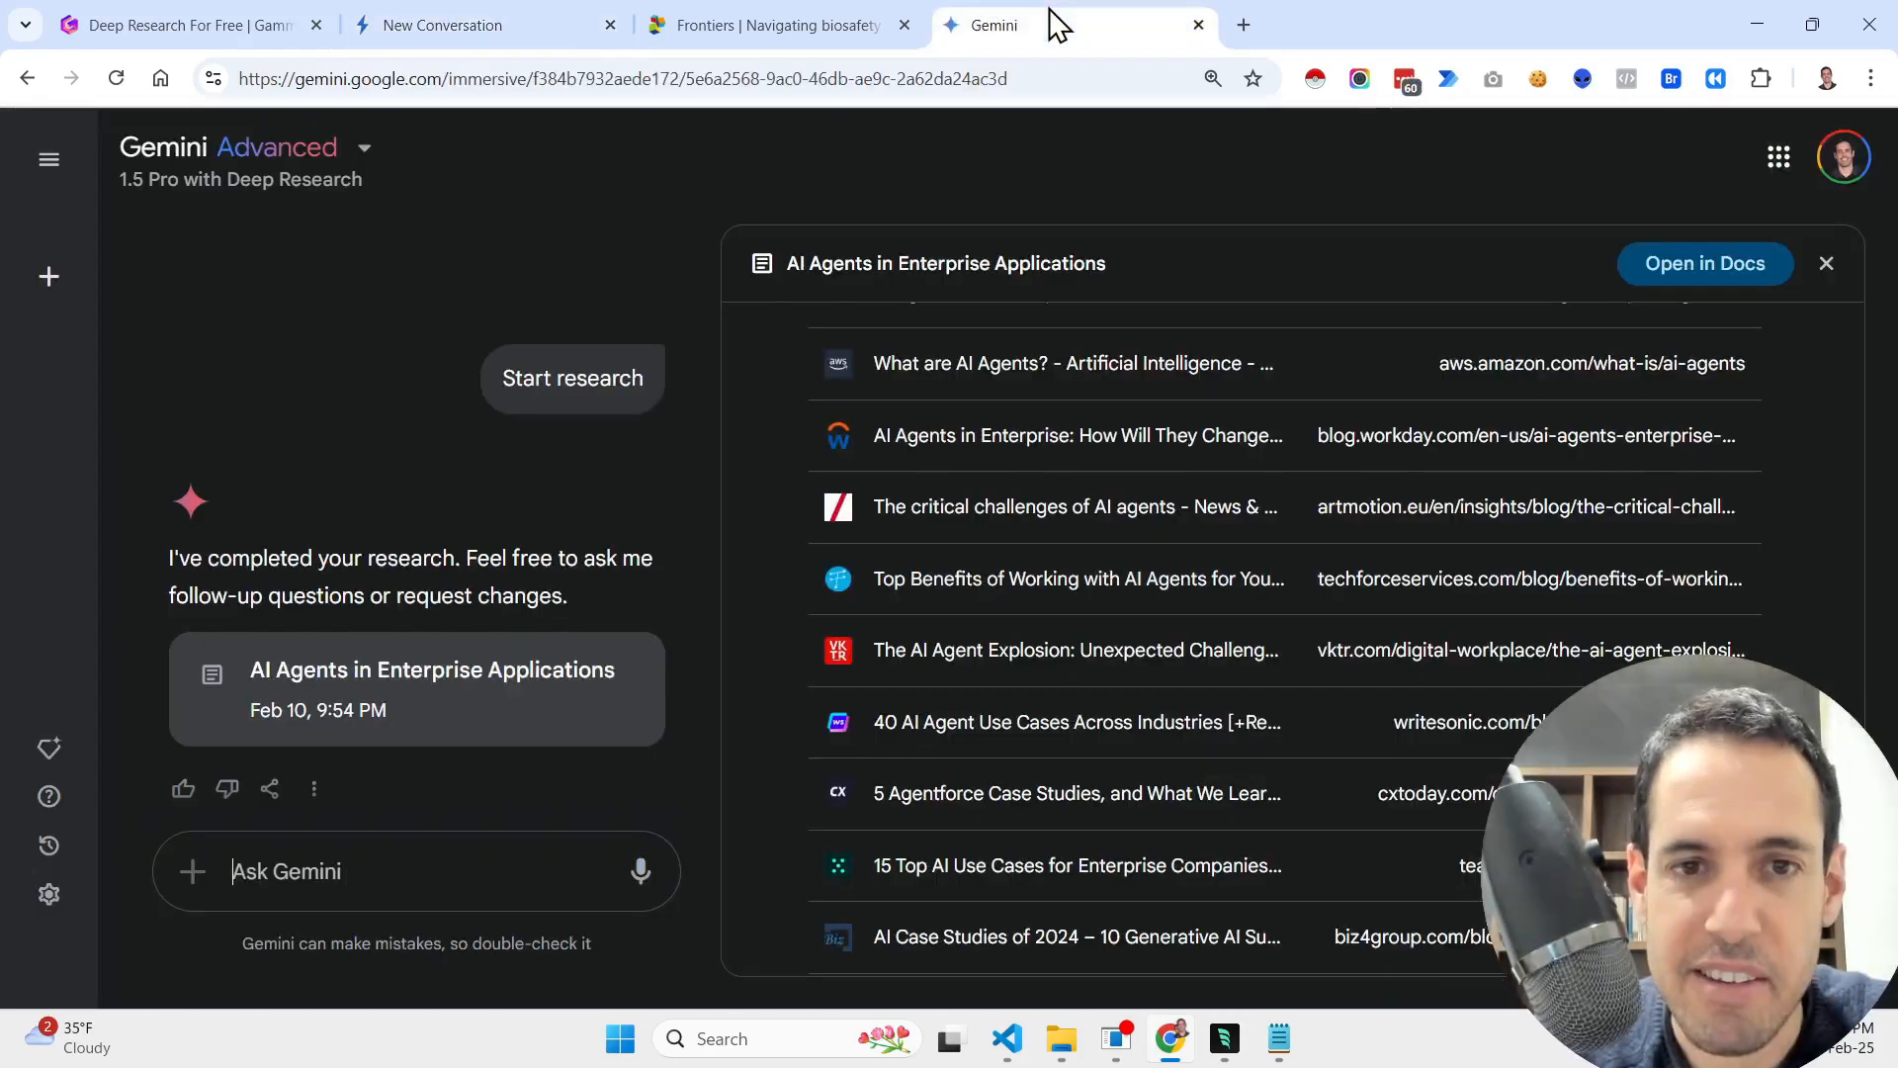
click(529, 21)
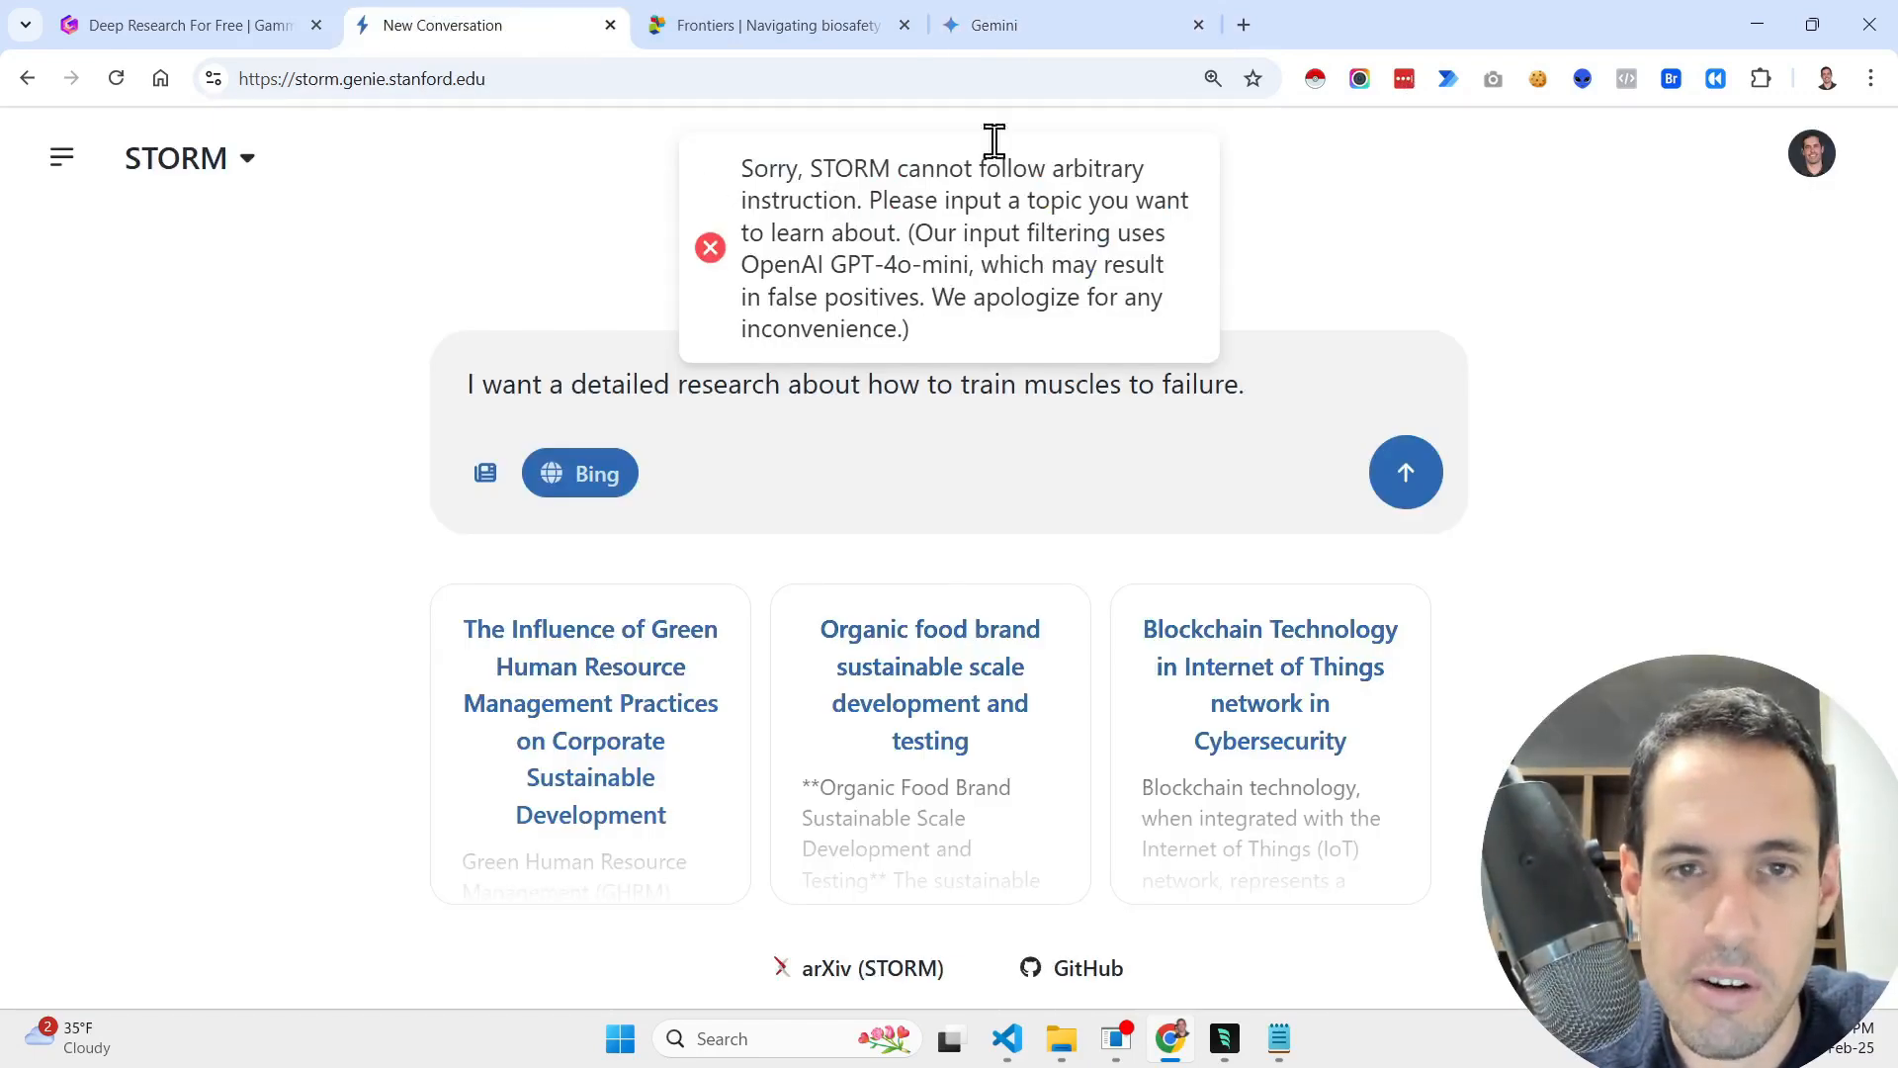
click(1030, 28)
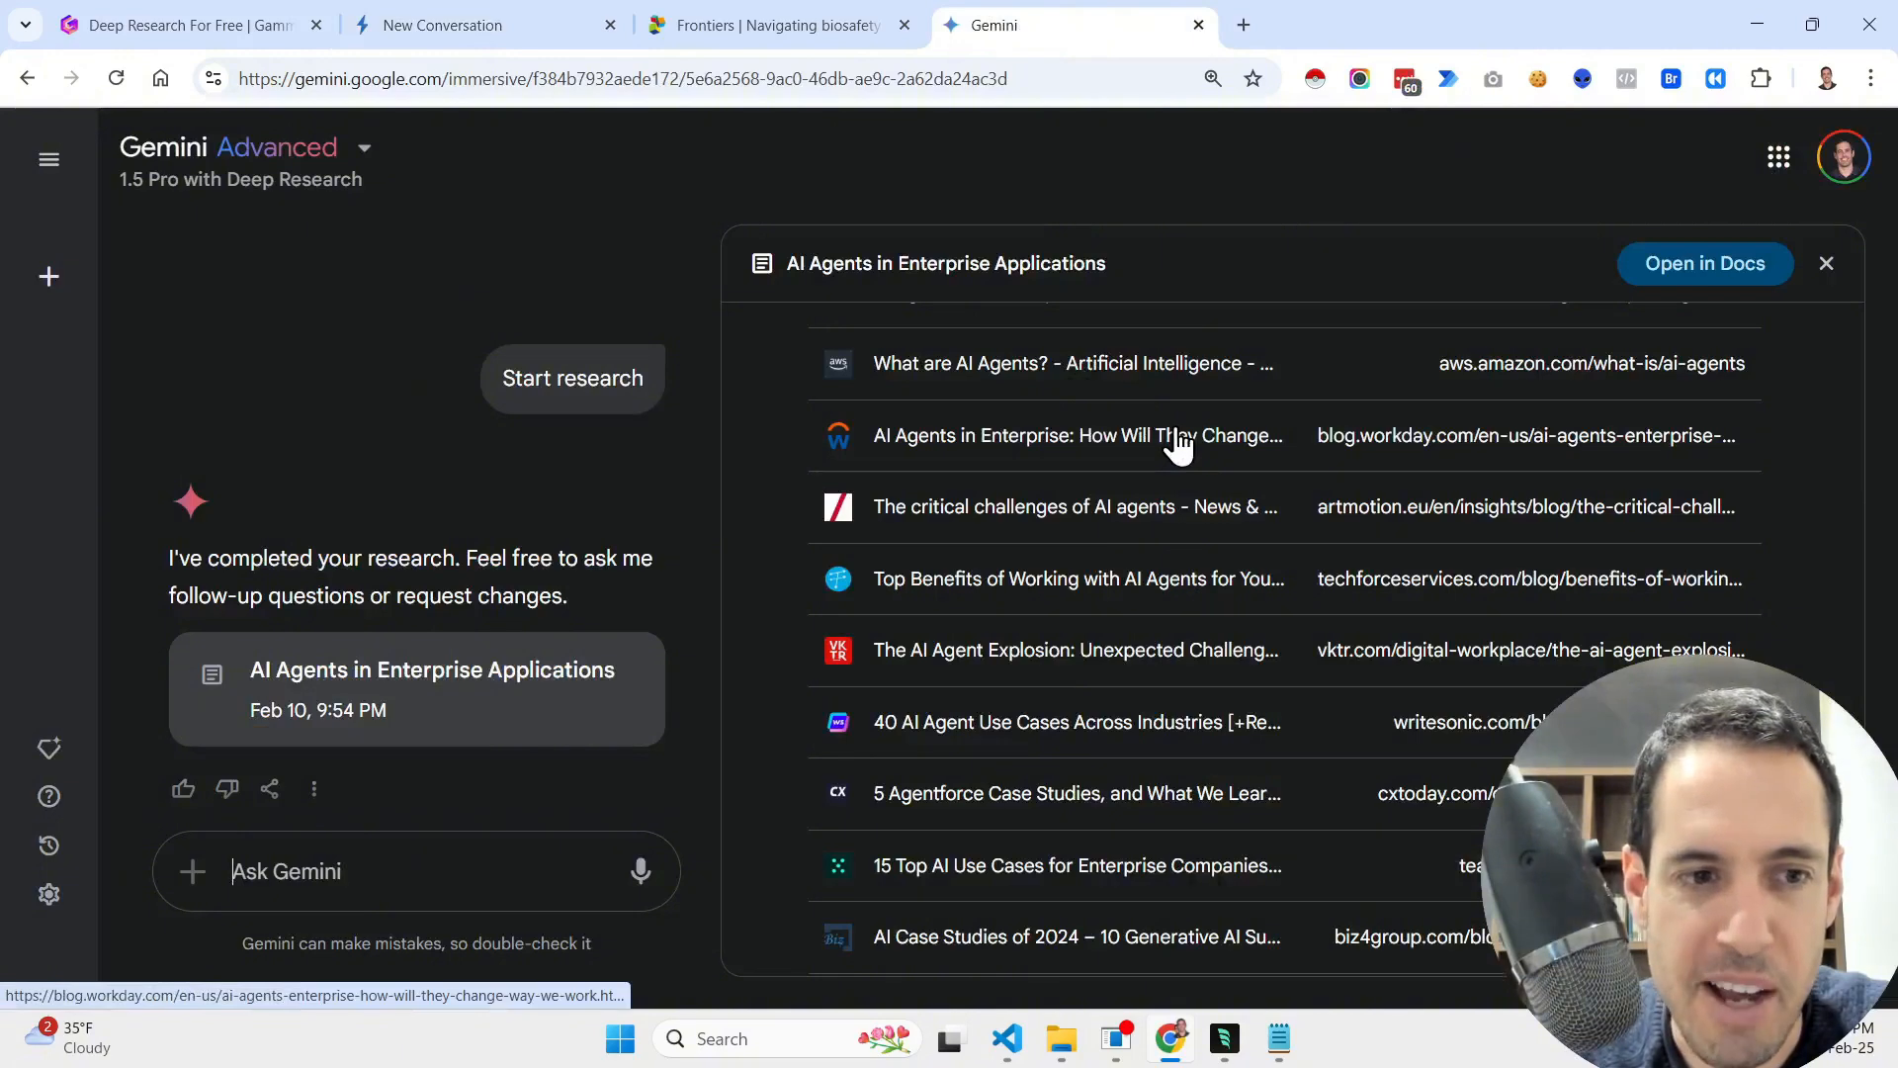
scroll(1176, 445, down, 3)
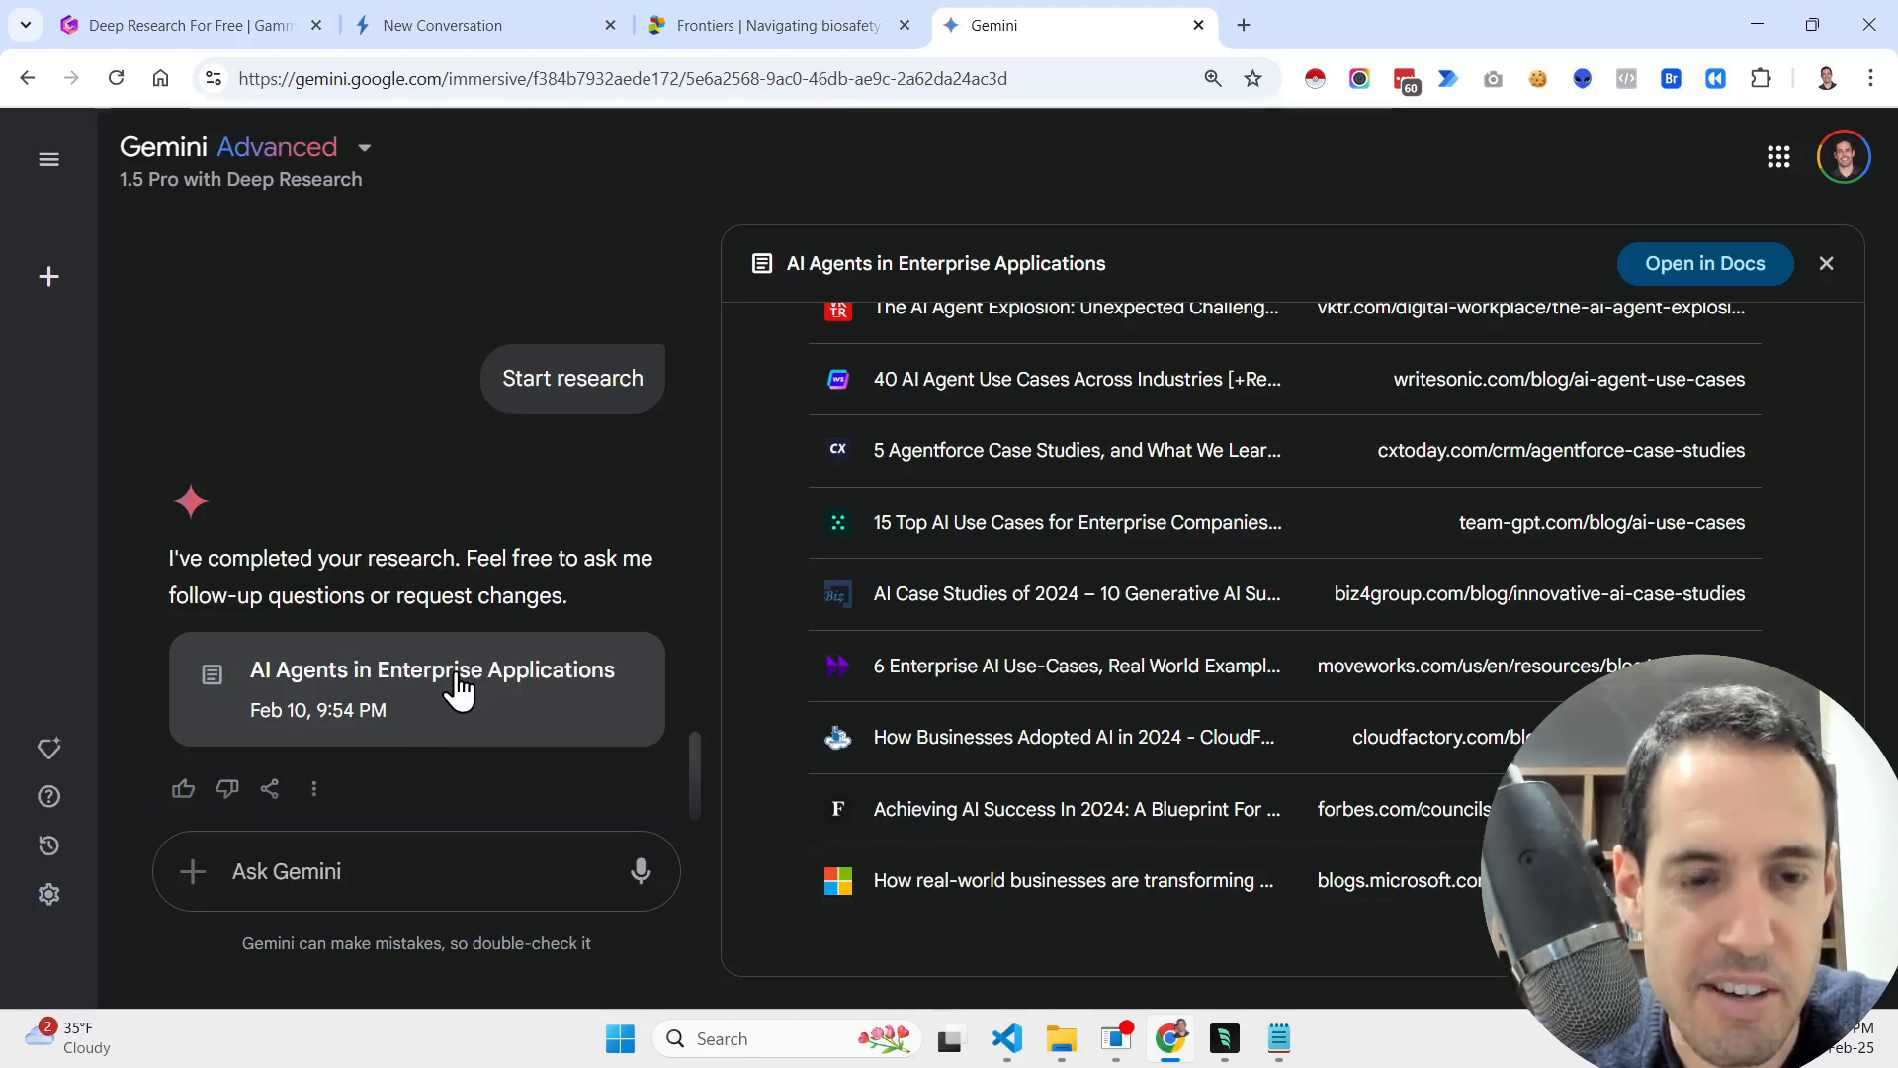
click(1714, 267)
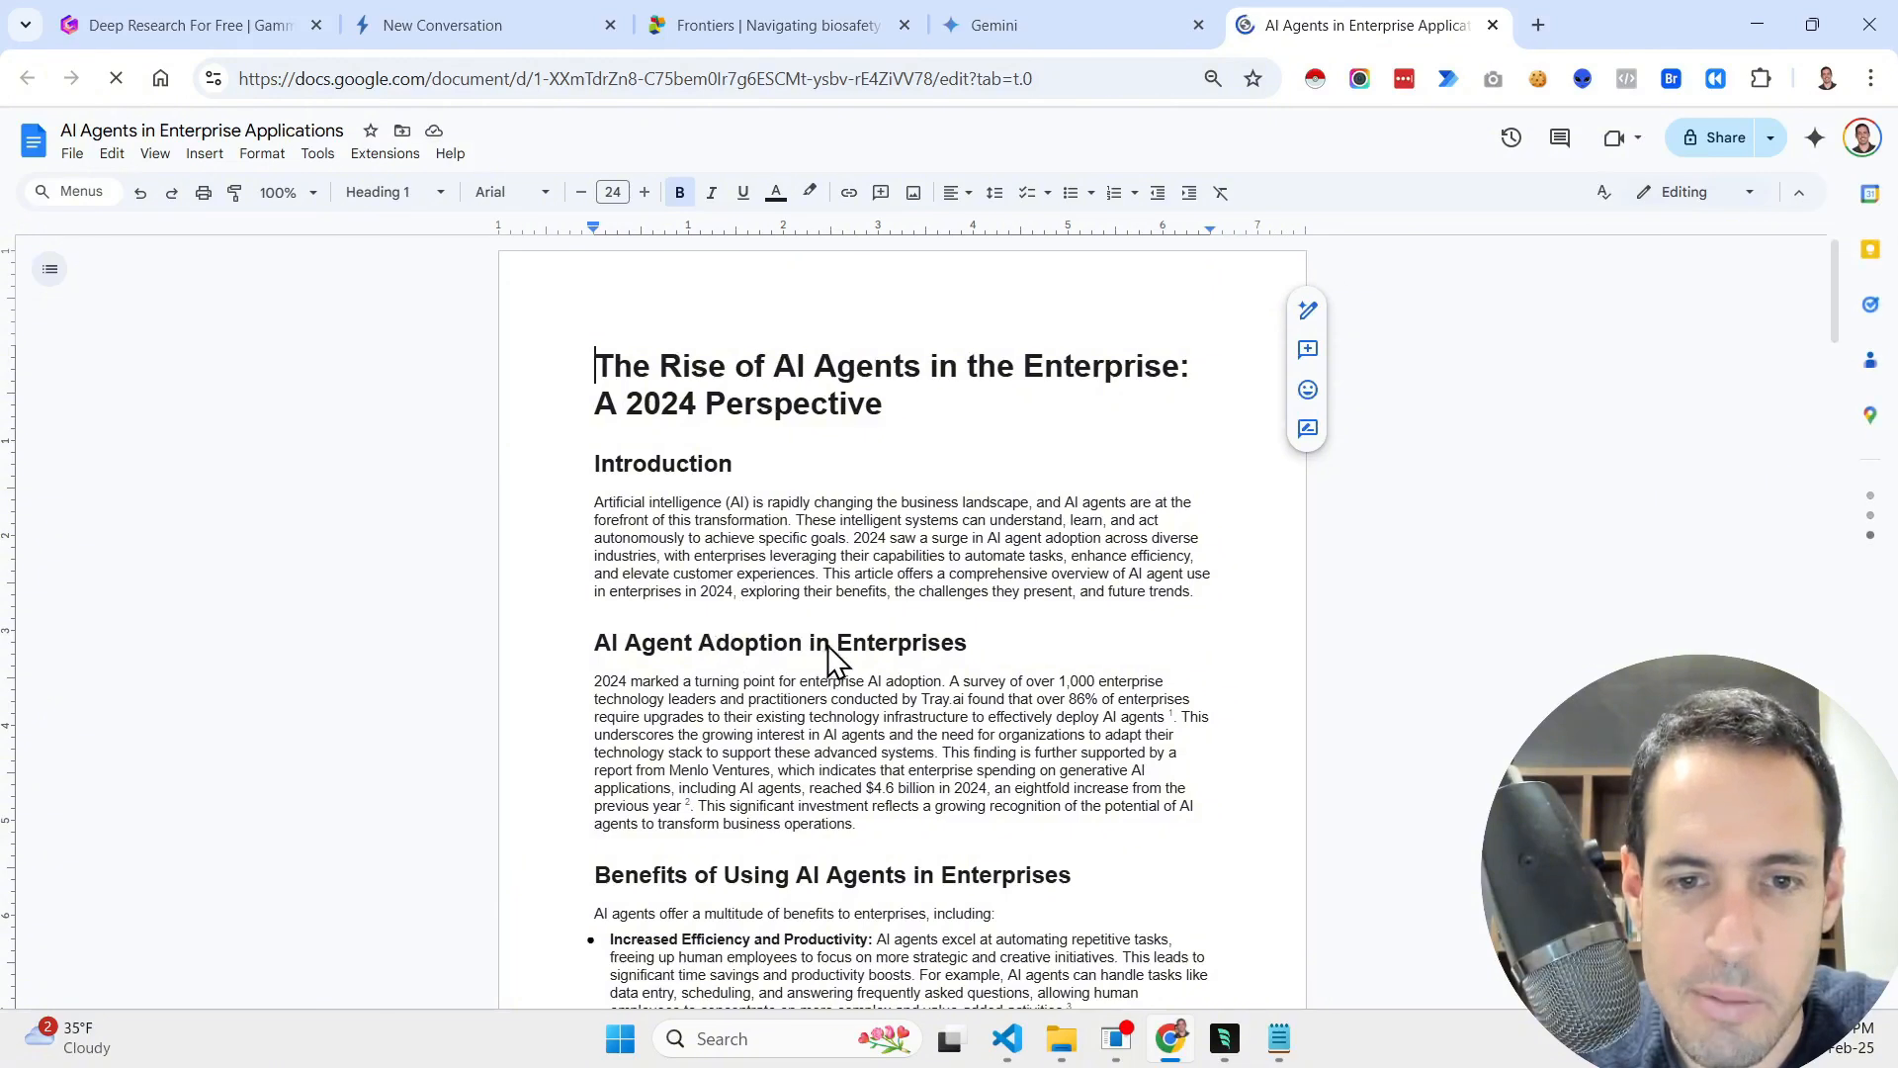
- Read through the exported report from the introduction through frameworks, case studies and future trends to the works cited
scroll(839, 646, down, 3)
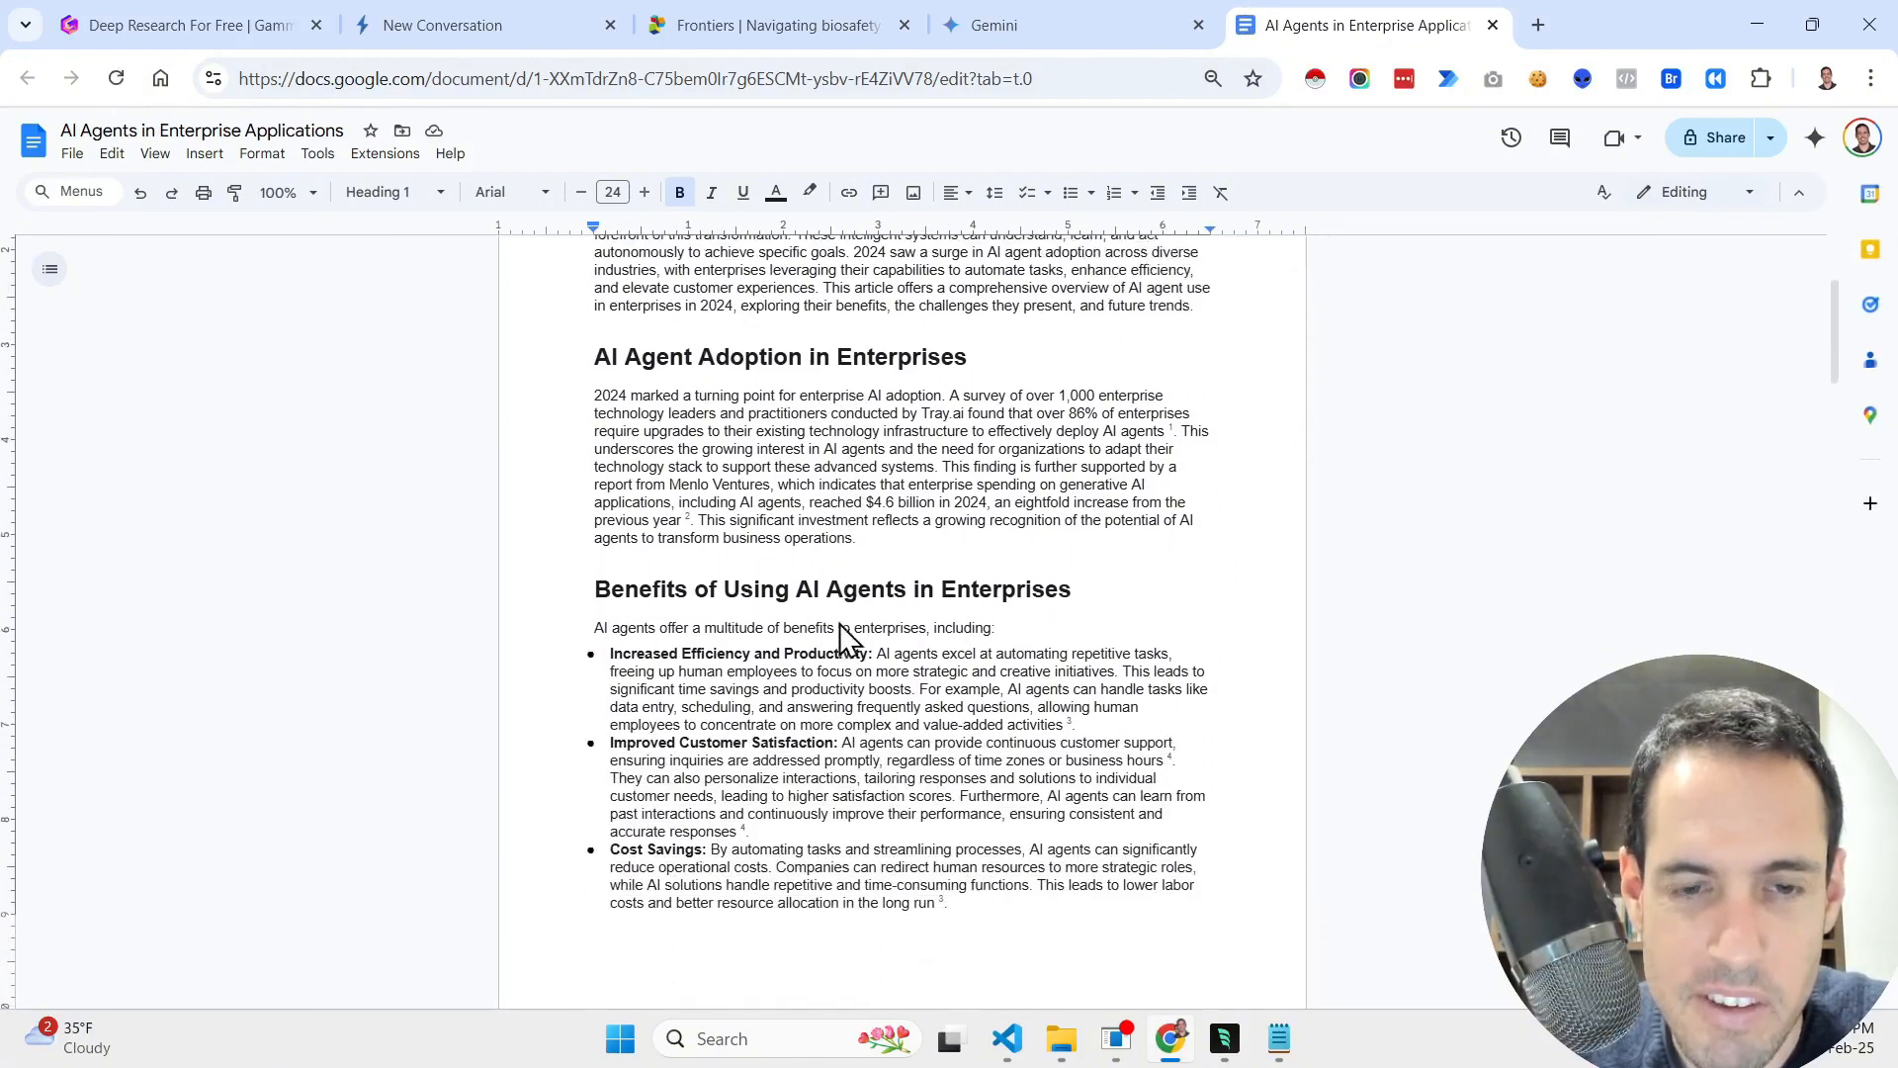
scroll(856, 594, down, 6)
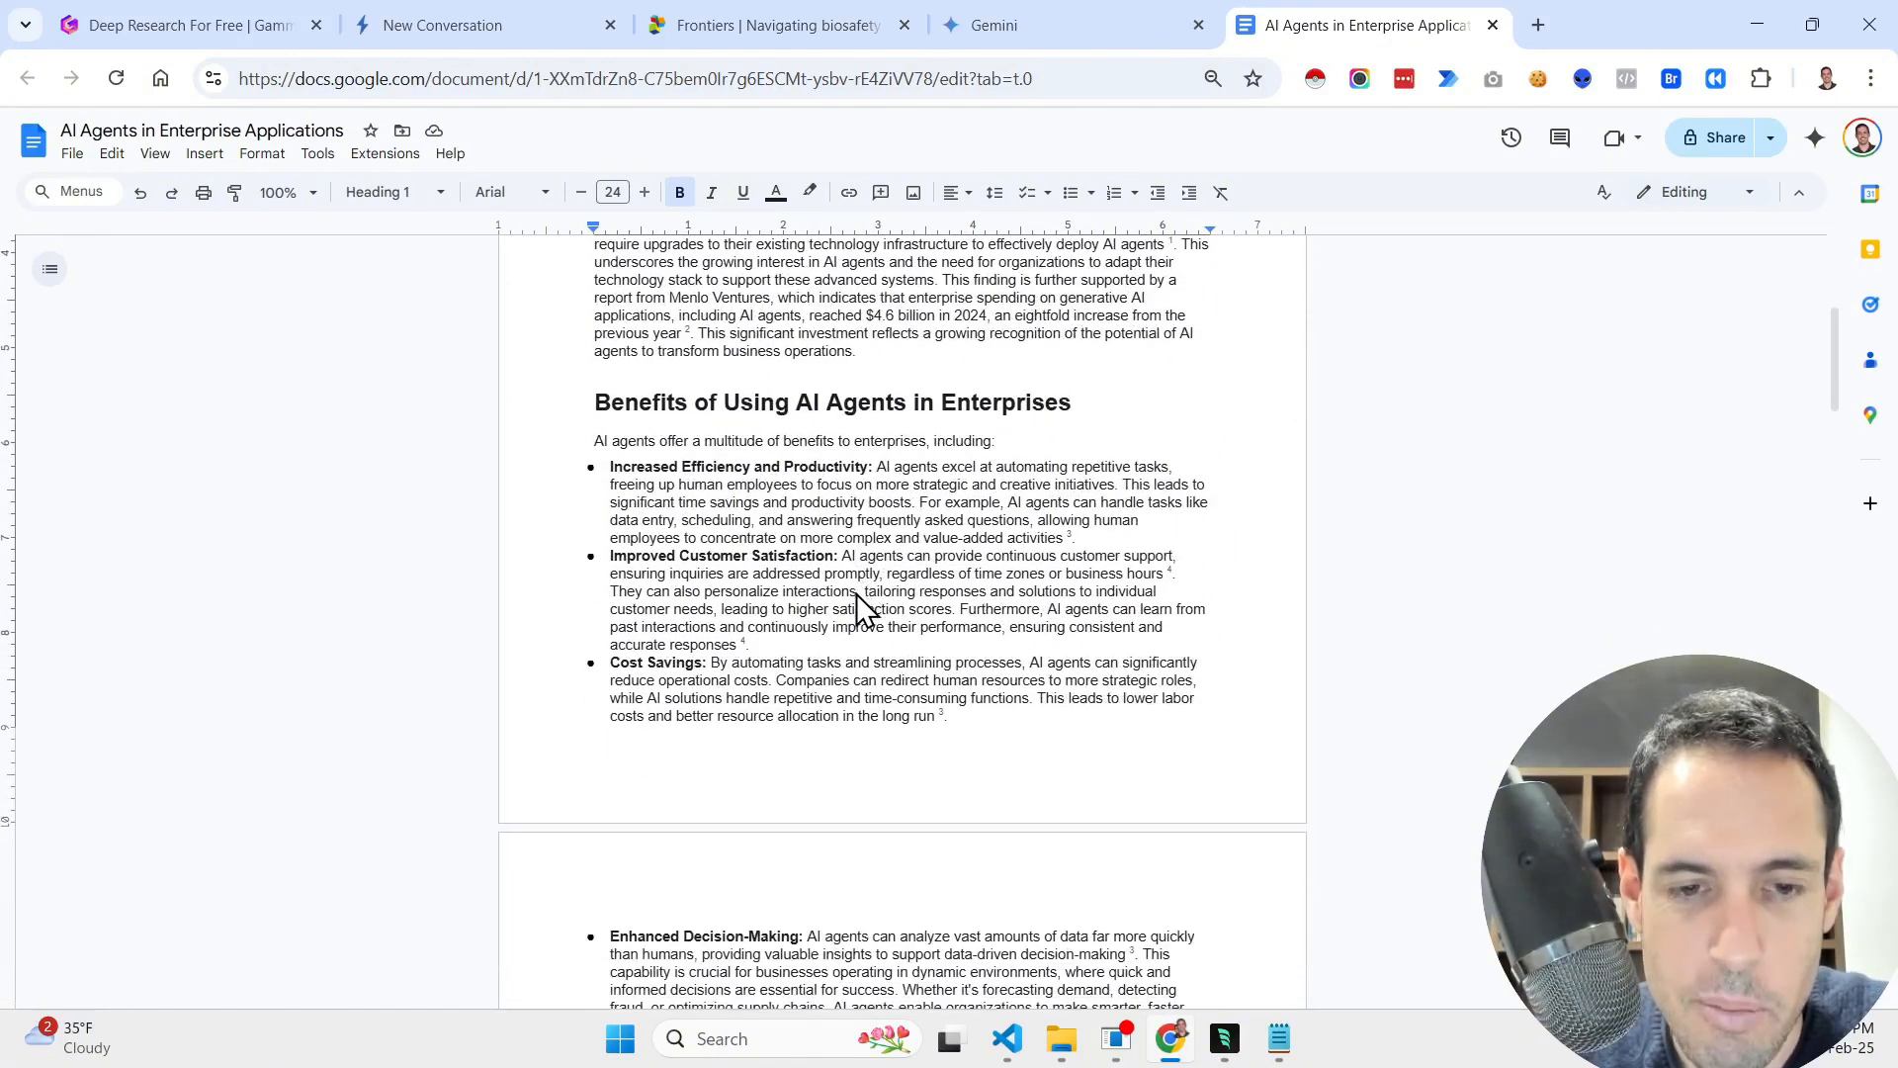
scroll(856, 595, down, 2)
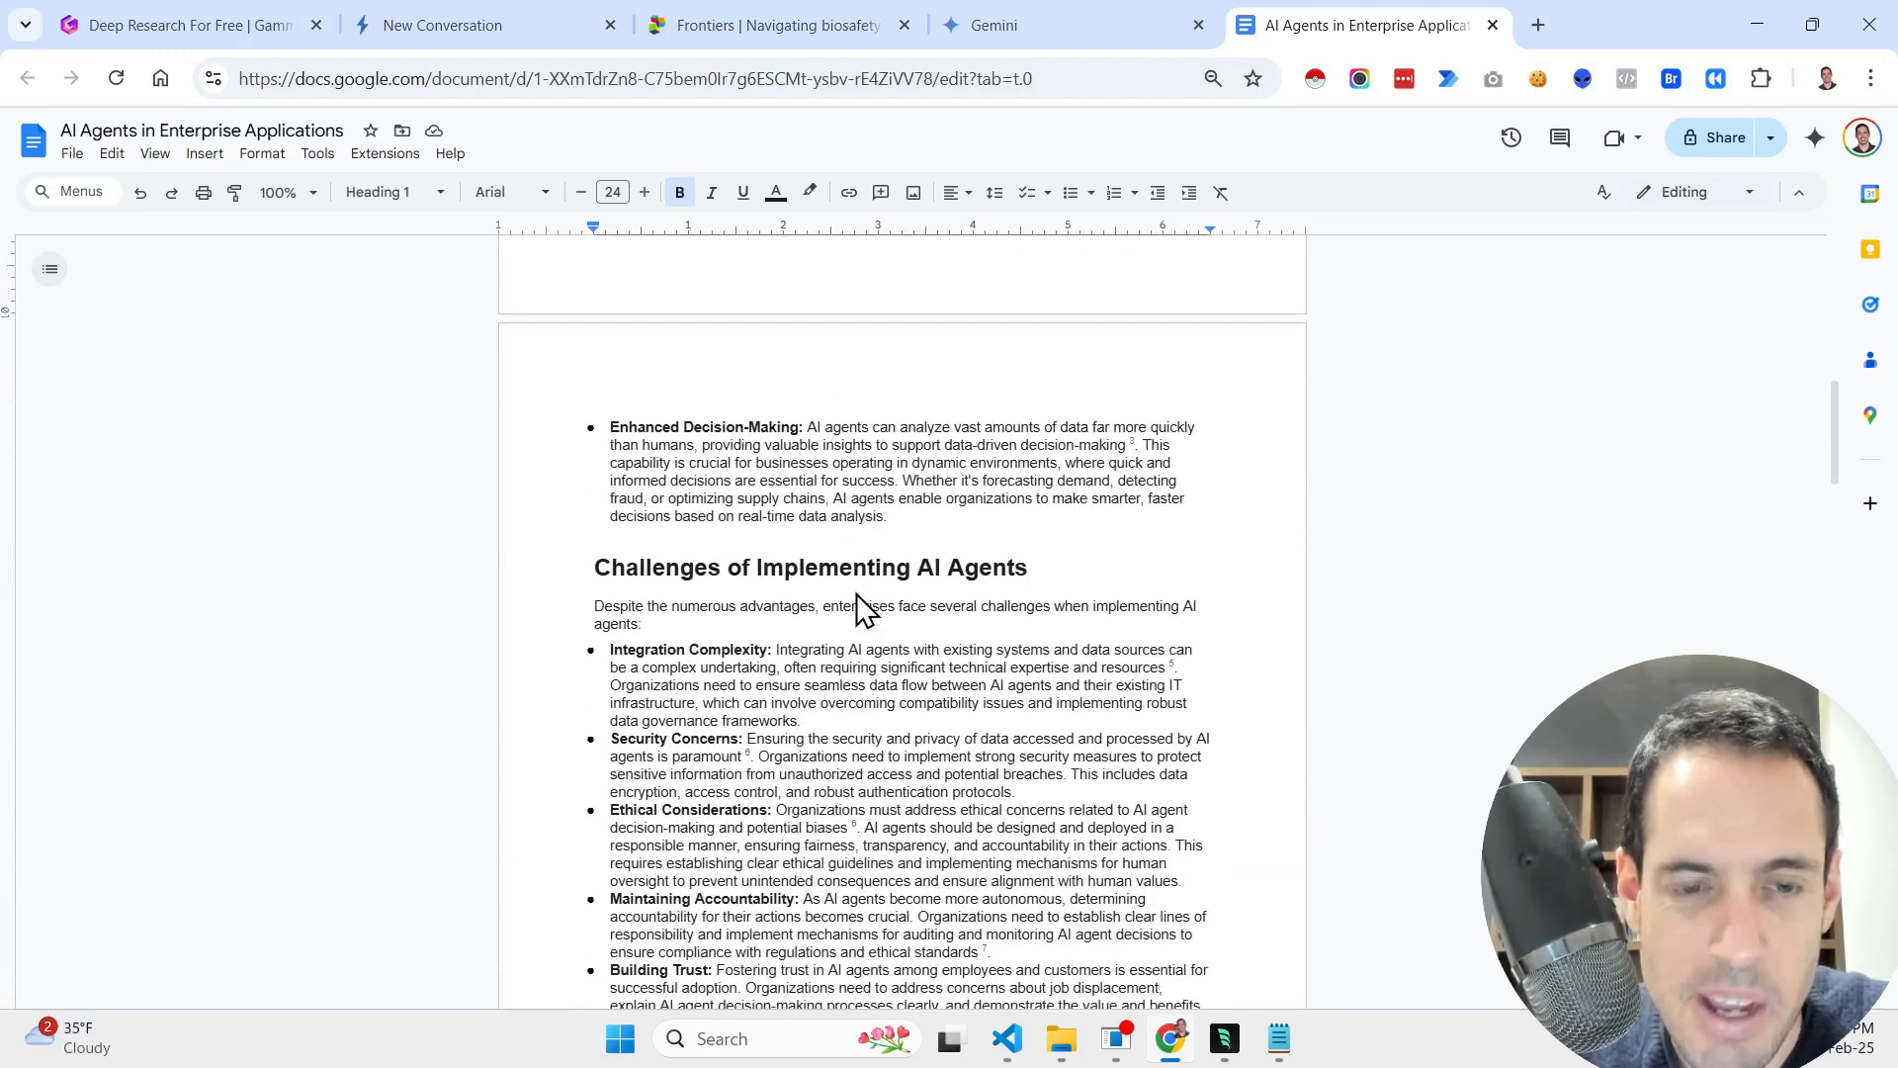
scroll(817, 581, down, 5)
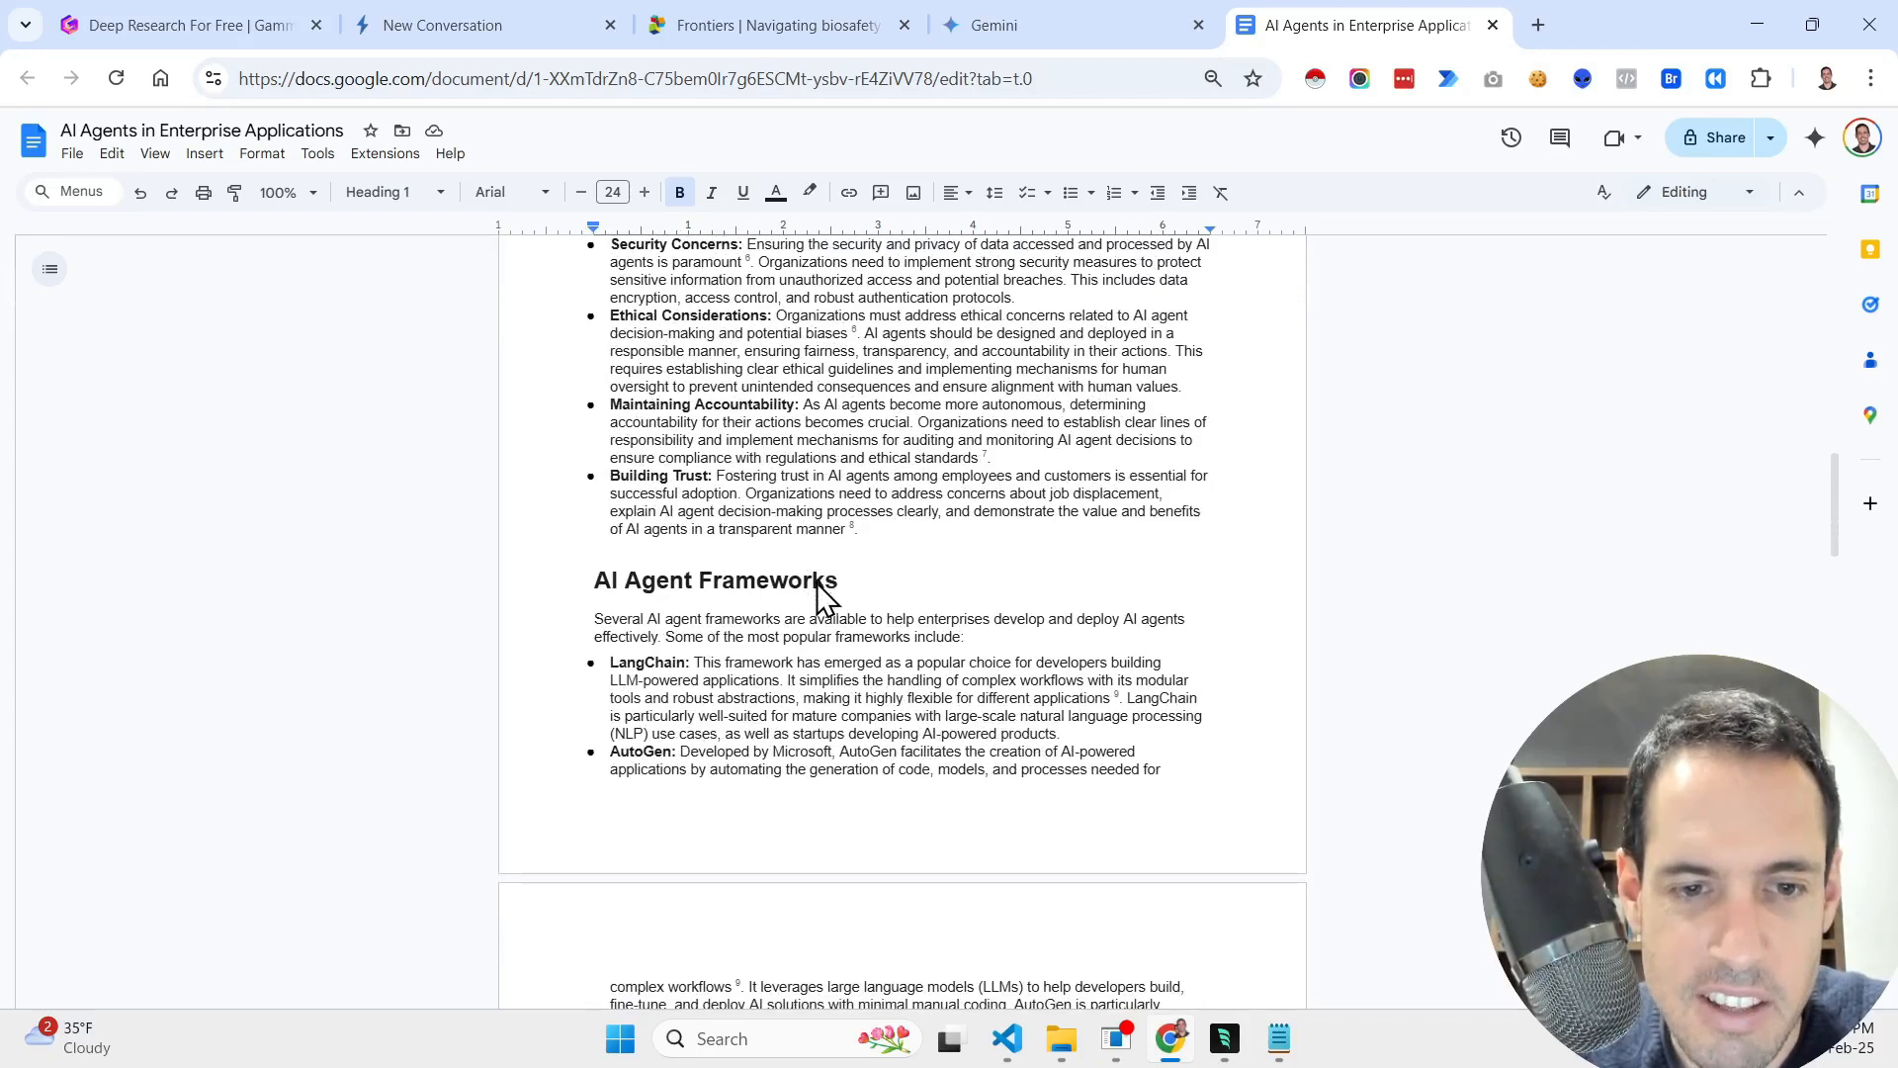
scroll(816, 584, down, 2)
scroll(661, 627, down, 2)
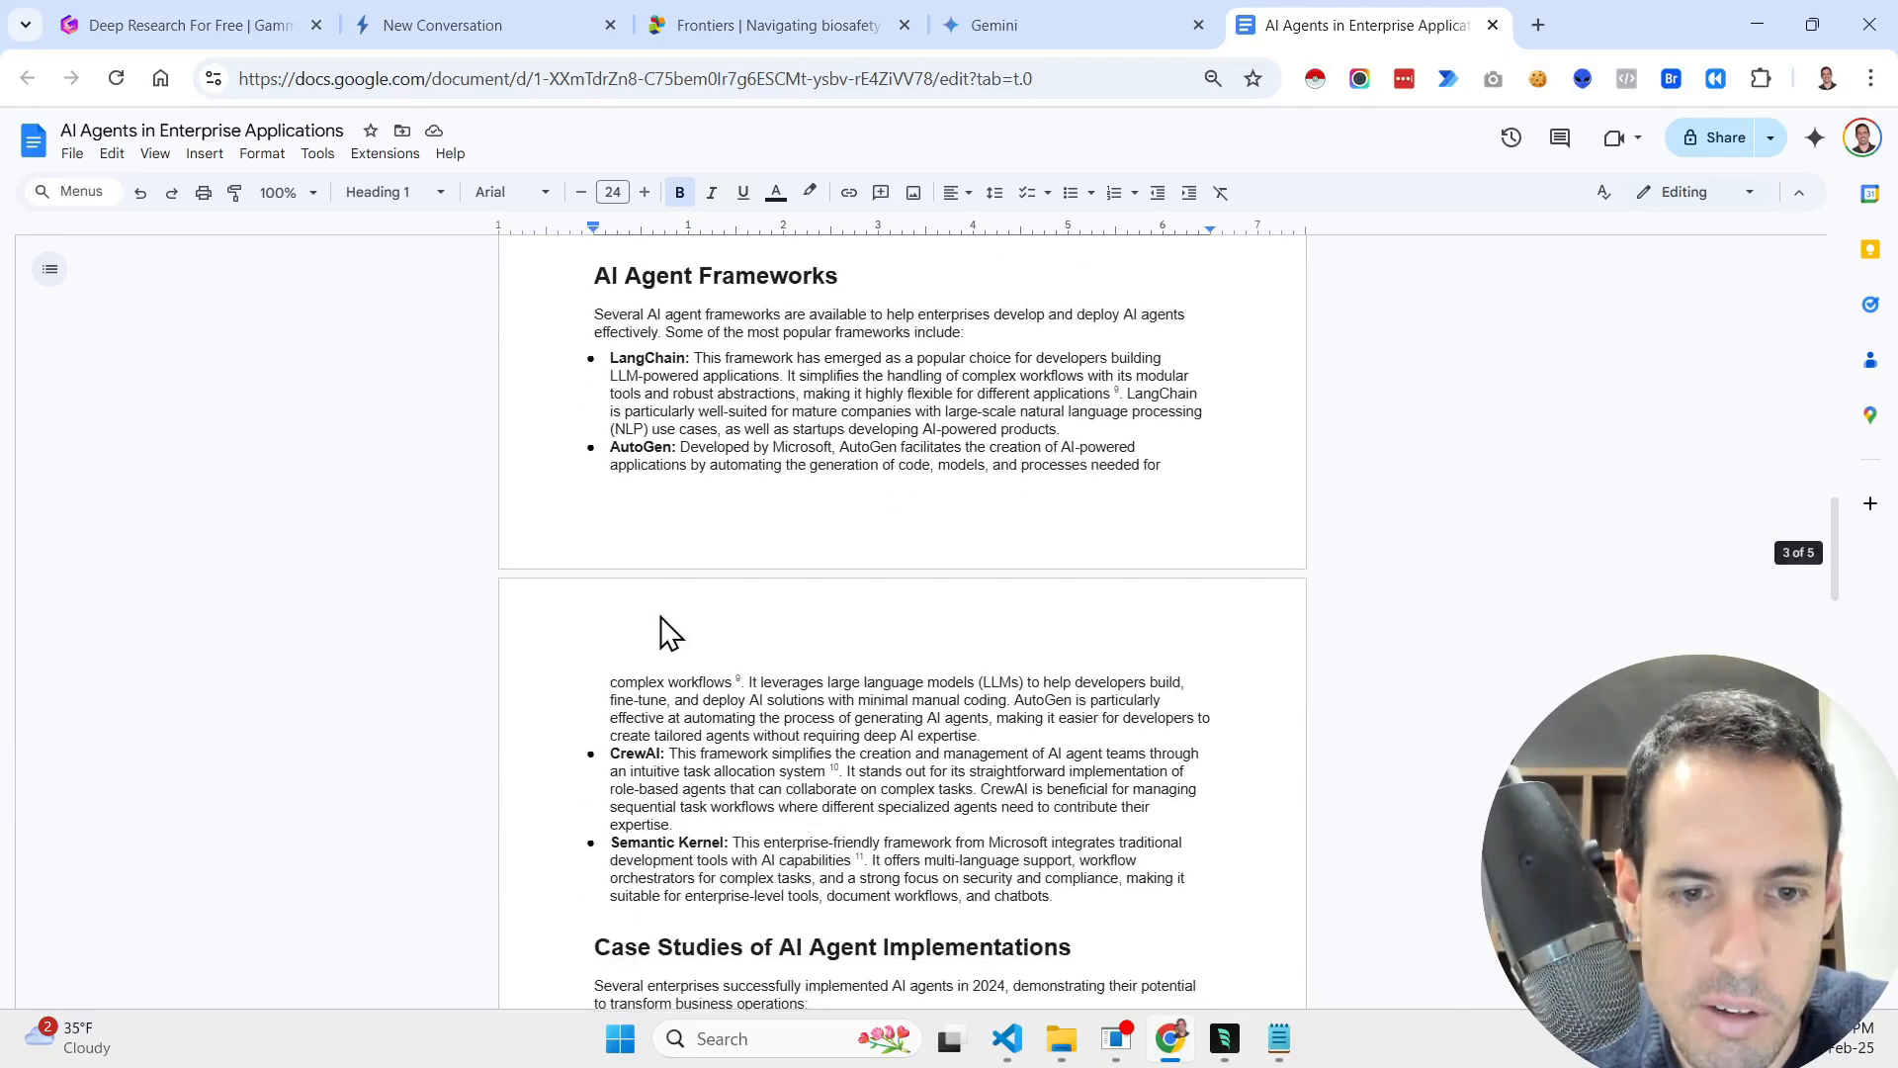
scroll(682, 848, down, 5)
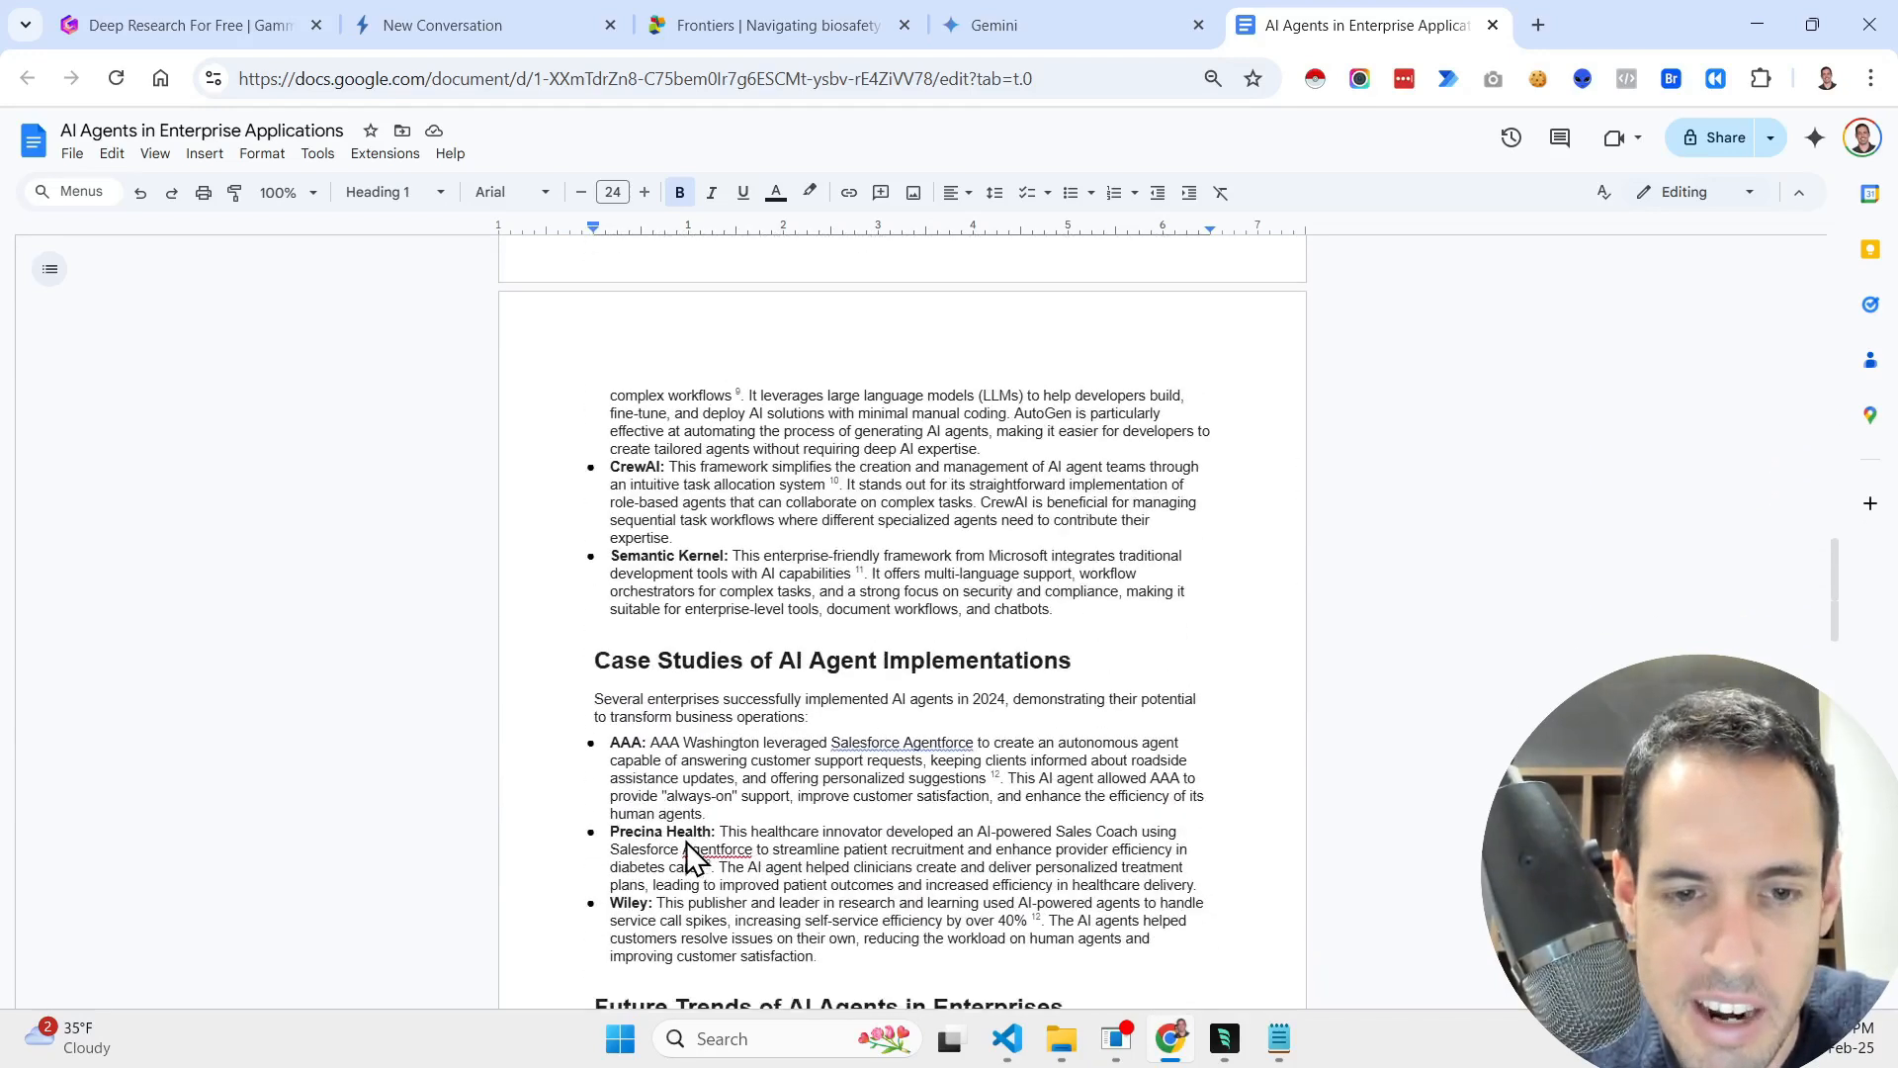
scroll(744, 766, down, 3)
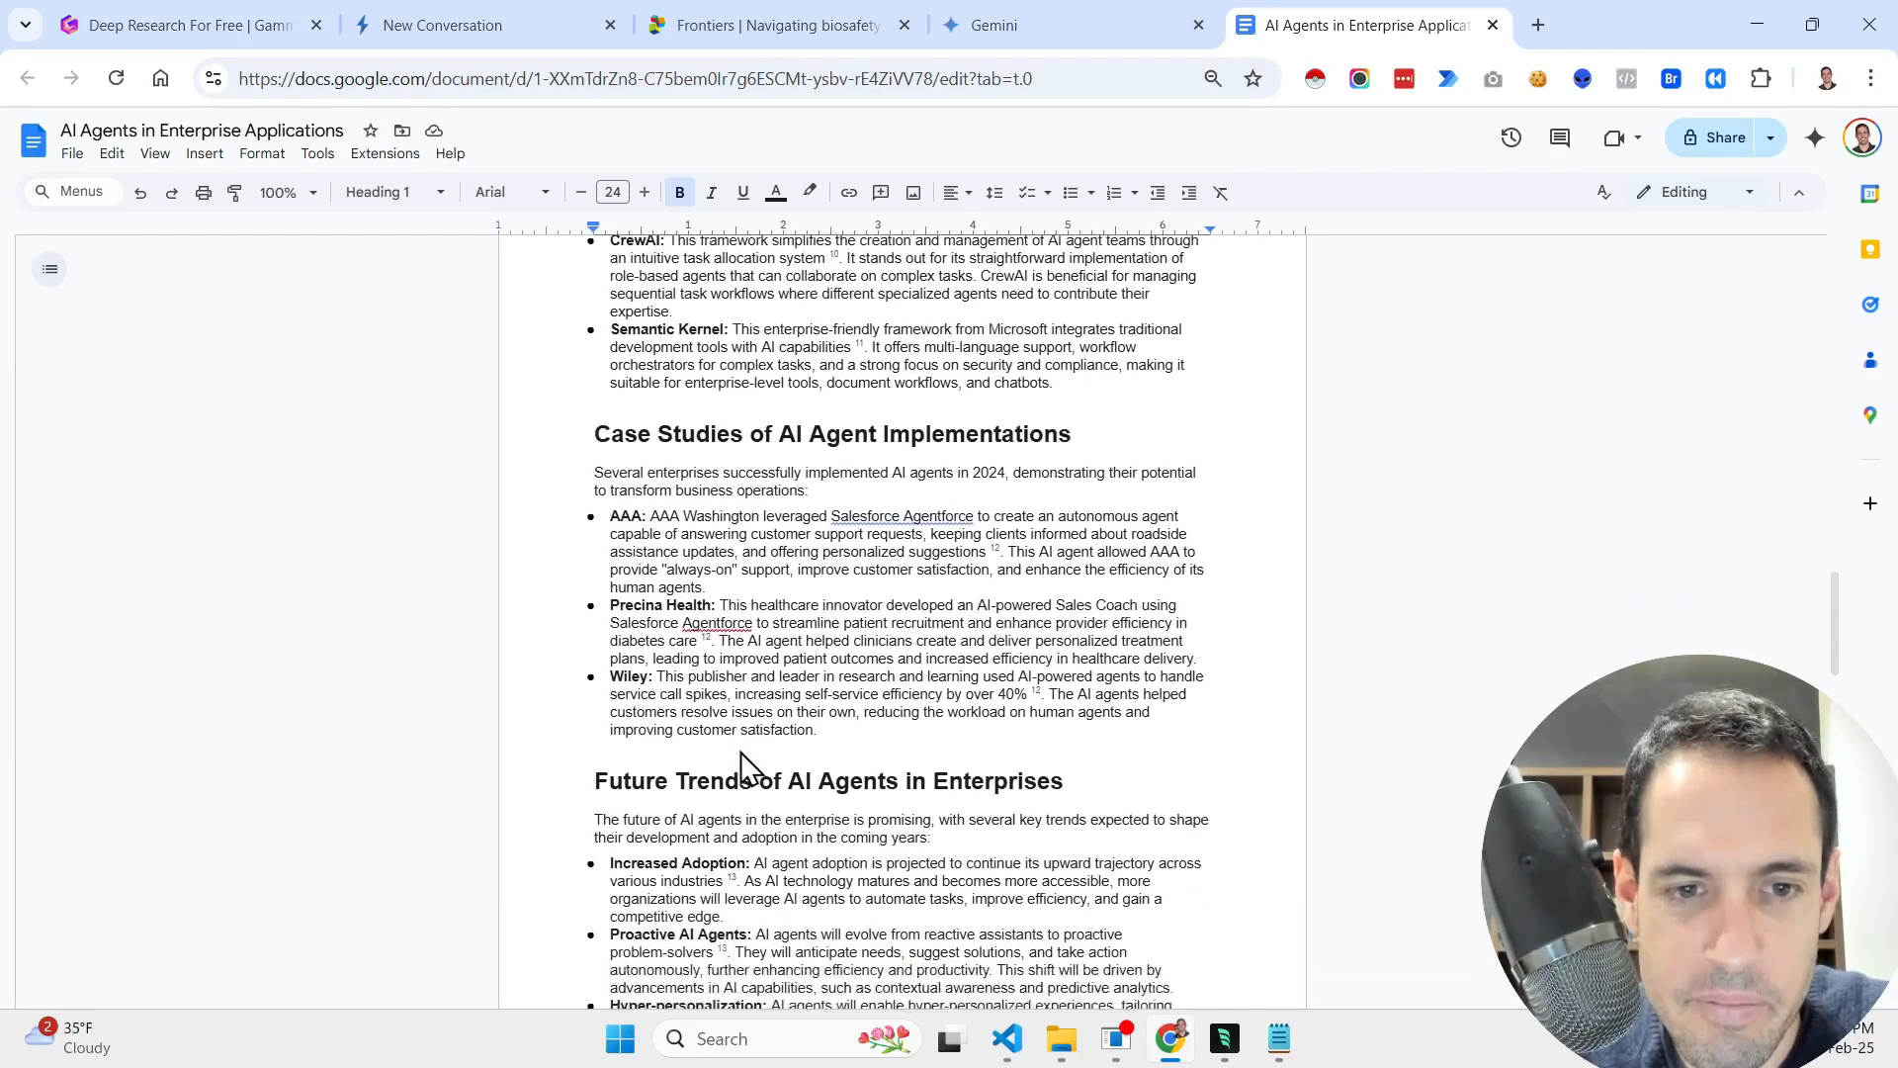
scroll(743, 766, down, 7)
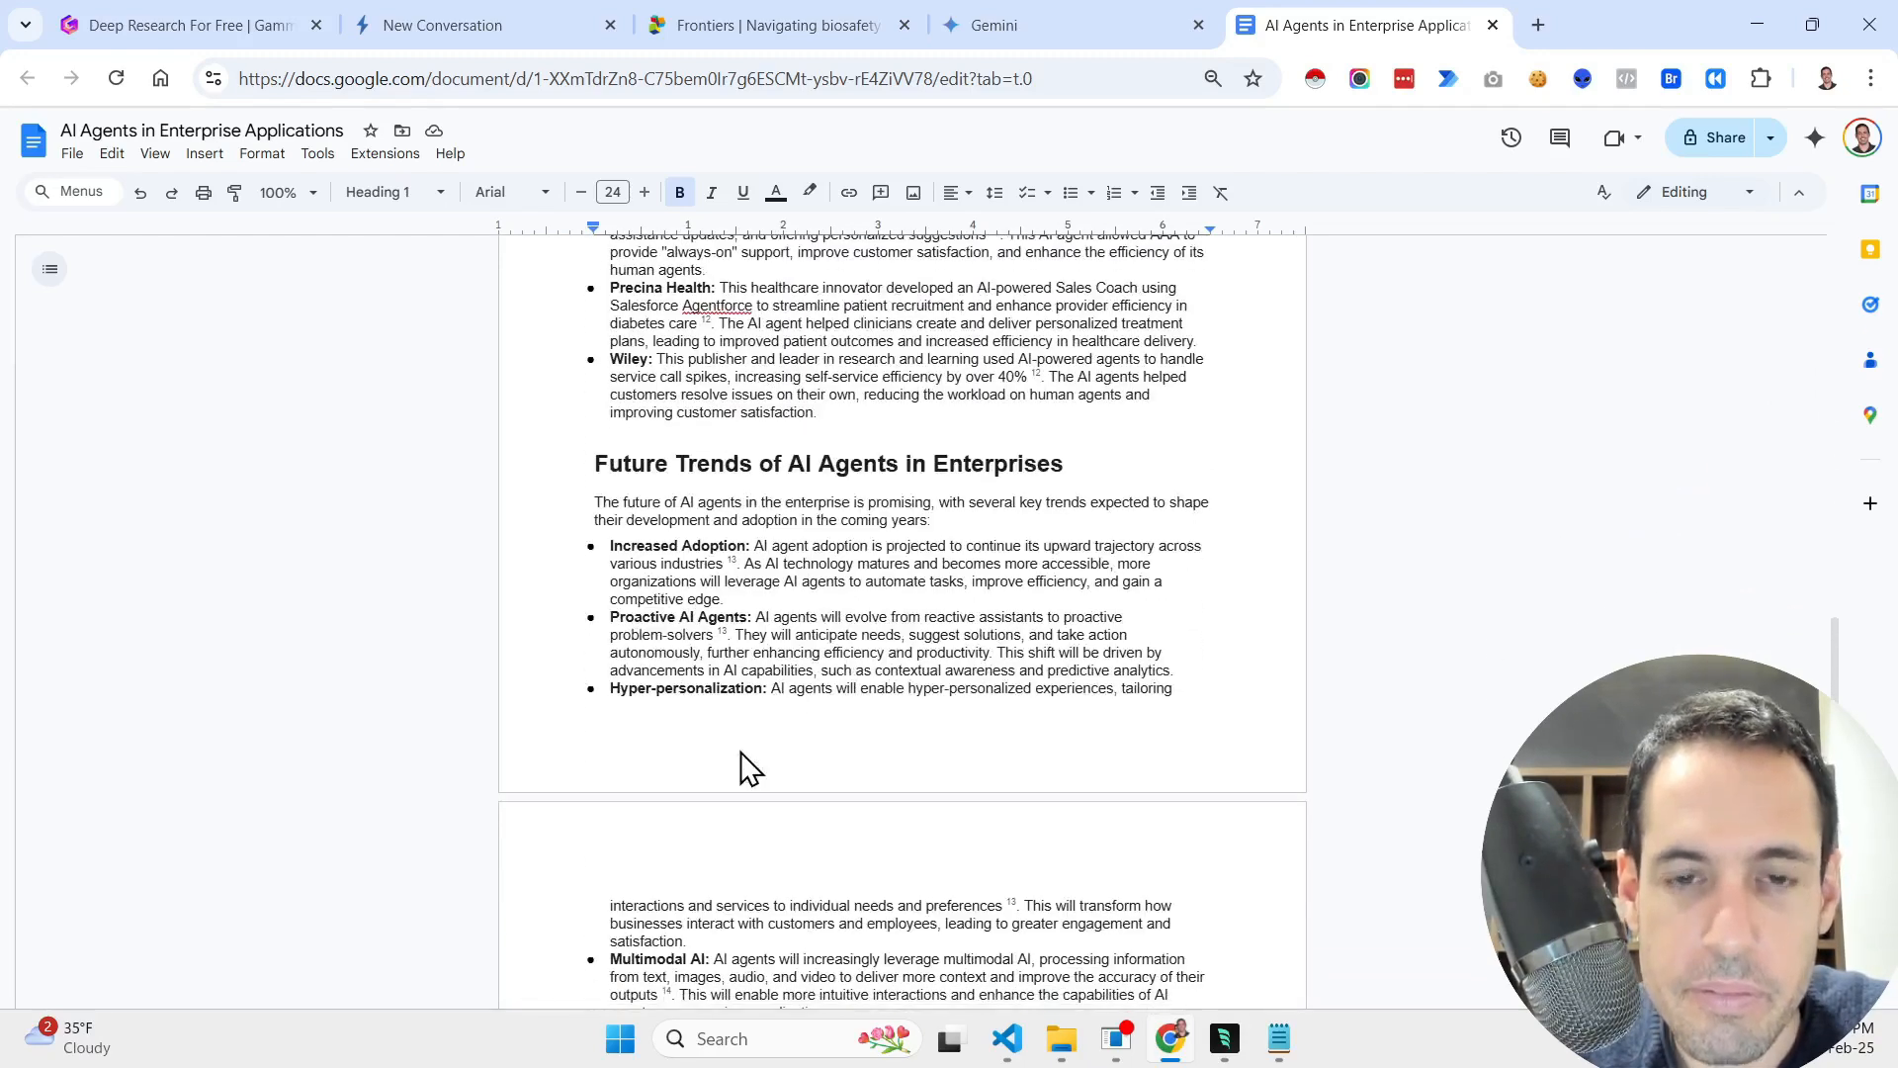
scroll(741, 750, down, 2)
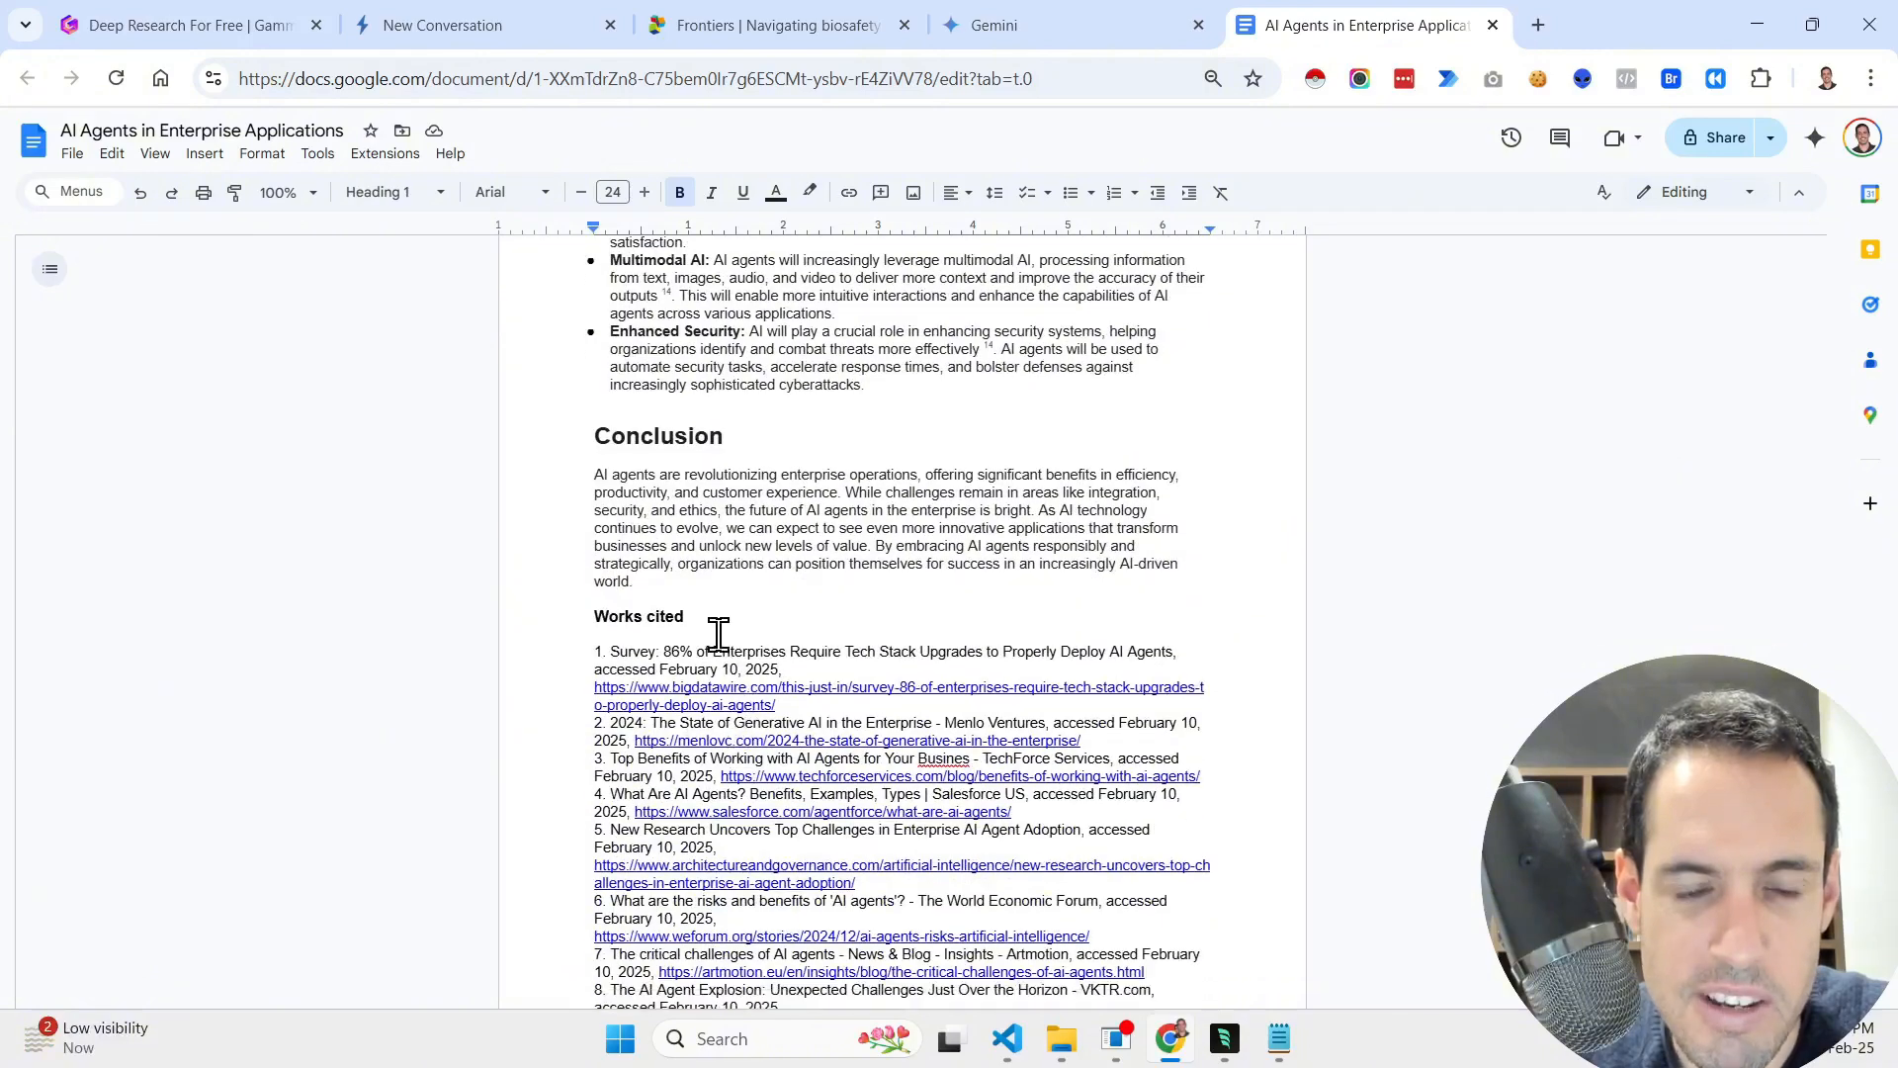
scroll(705, 633, down, 3)
scroll(870, 550, down, 4)
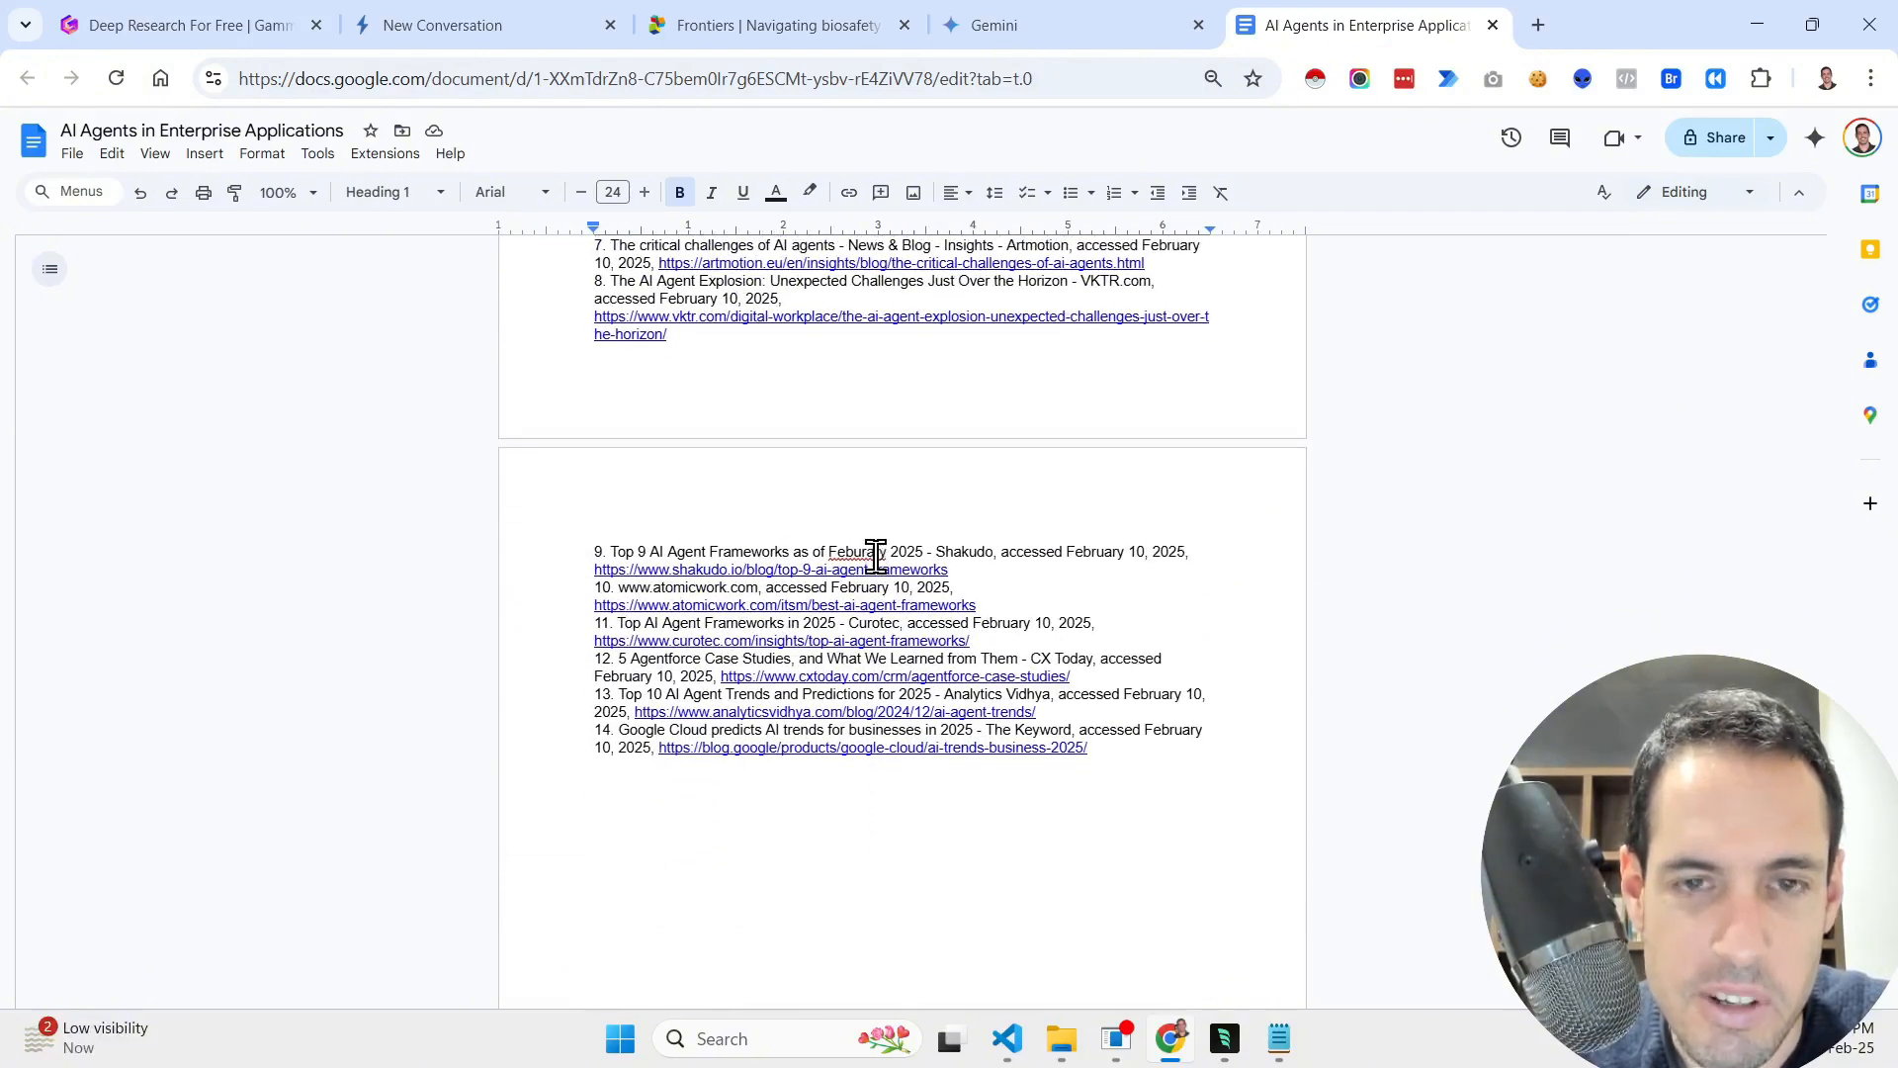
- Return to the Gemini research chat and ask "do you know anything about the company called Klarna?"
click(1010, 28)
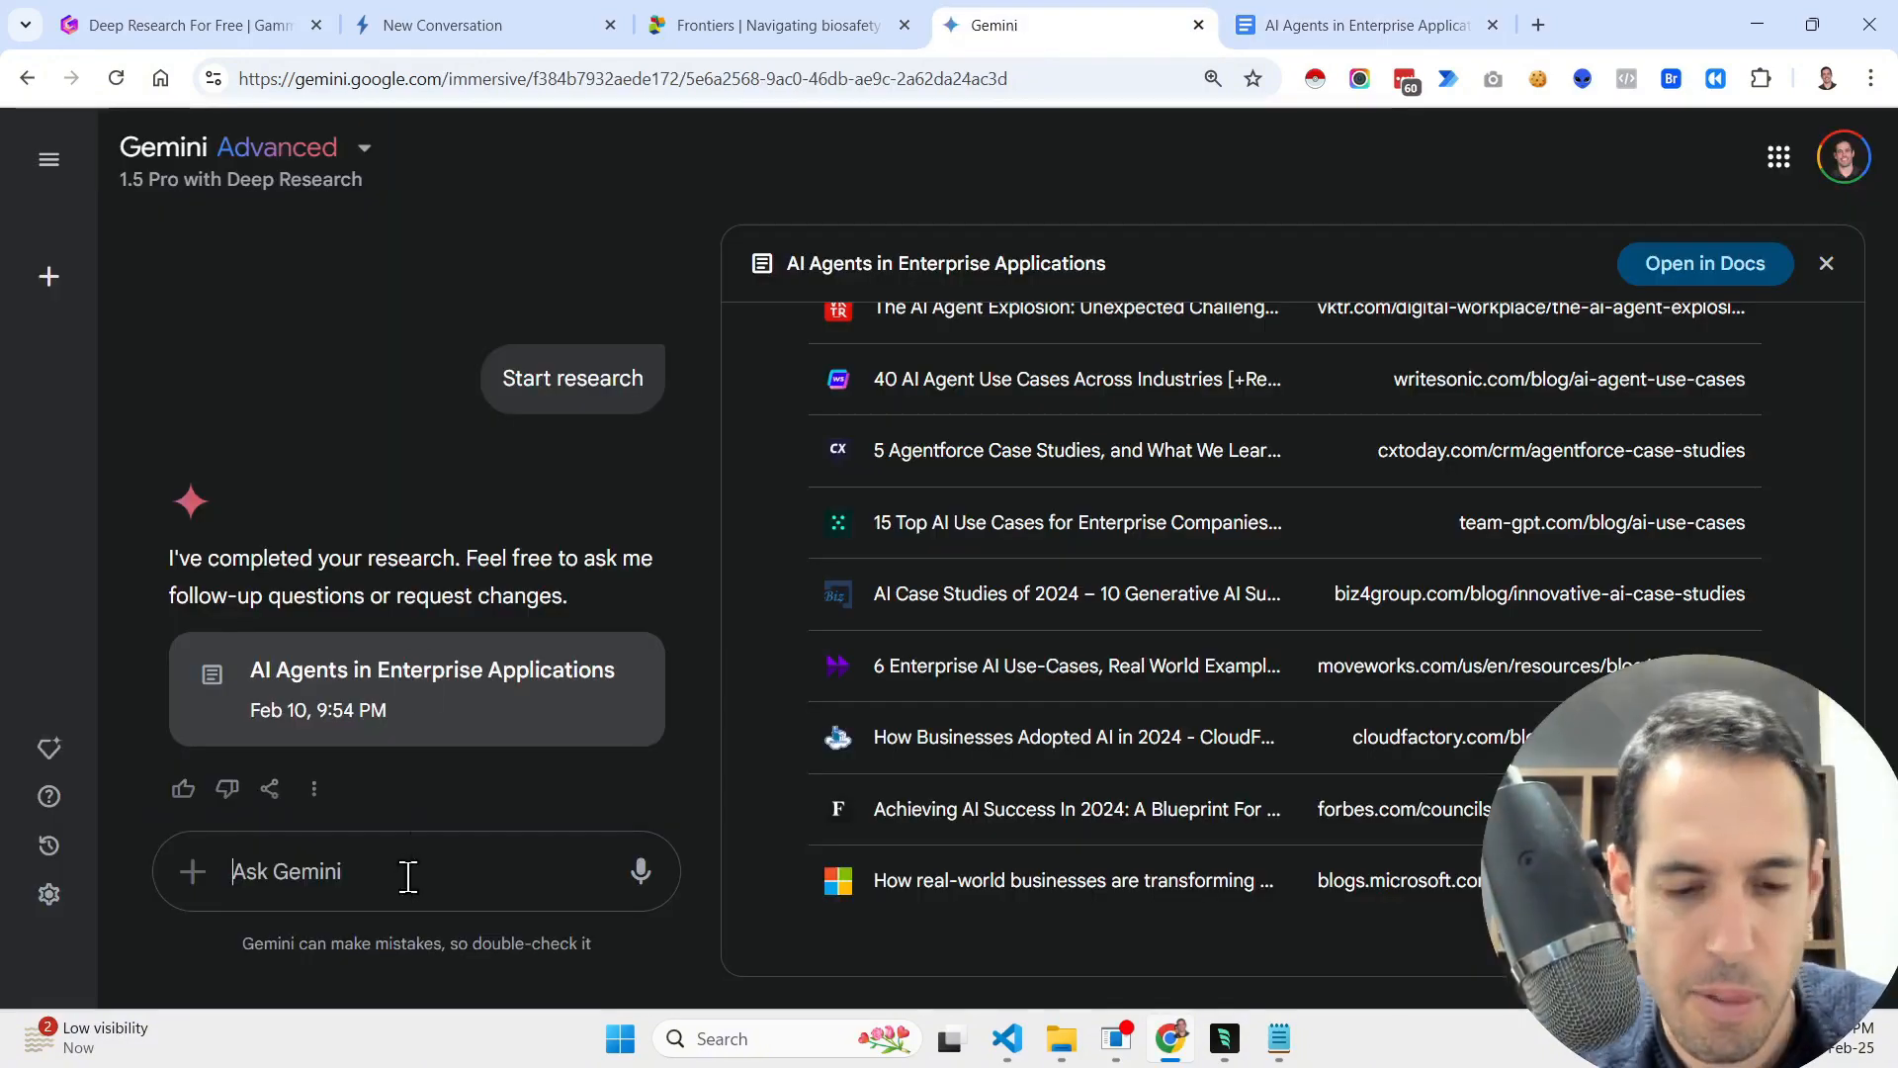
text(do)
key(BackSpace)
key(BackSpace)
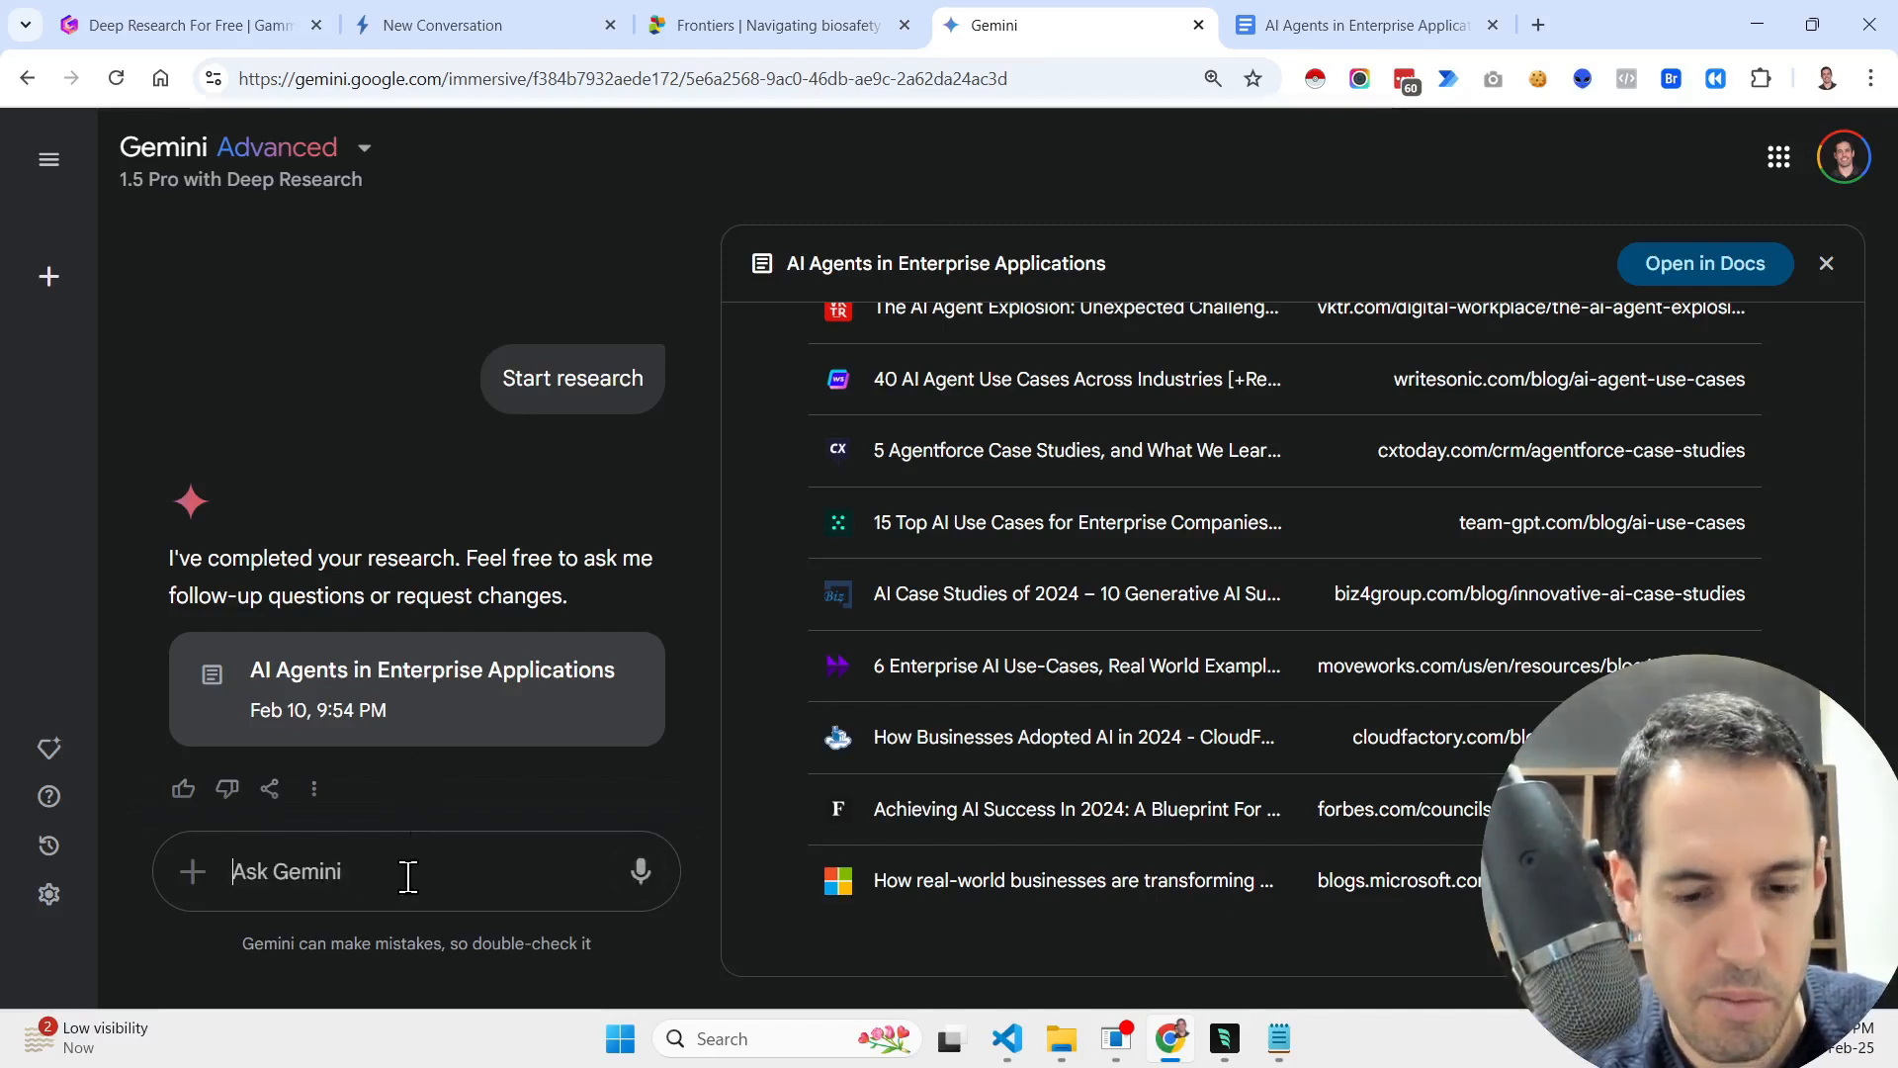
text(do you know anyt)
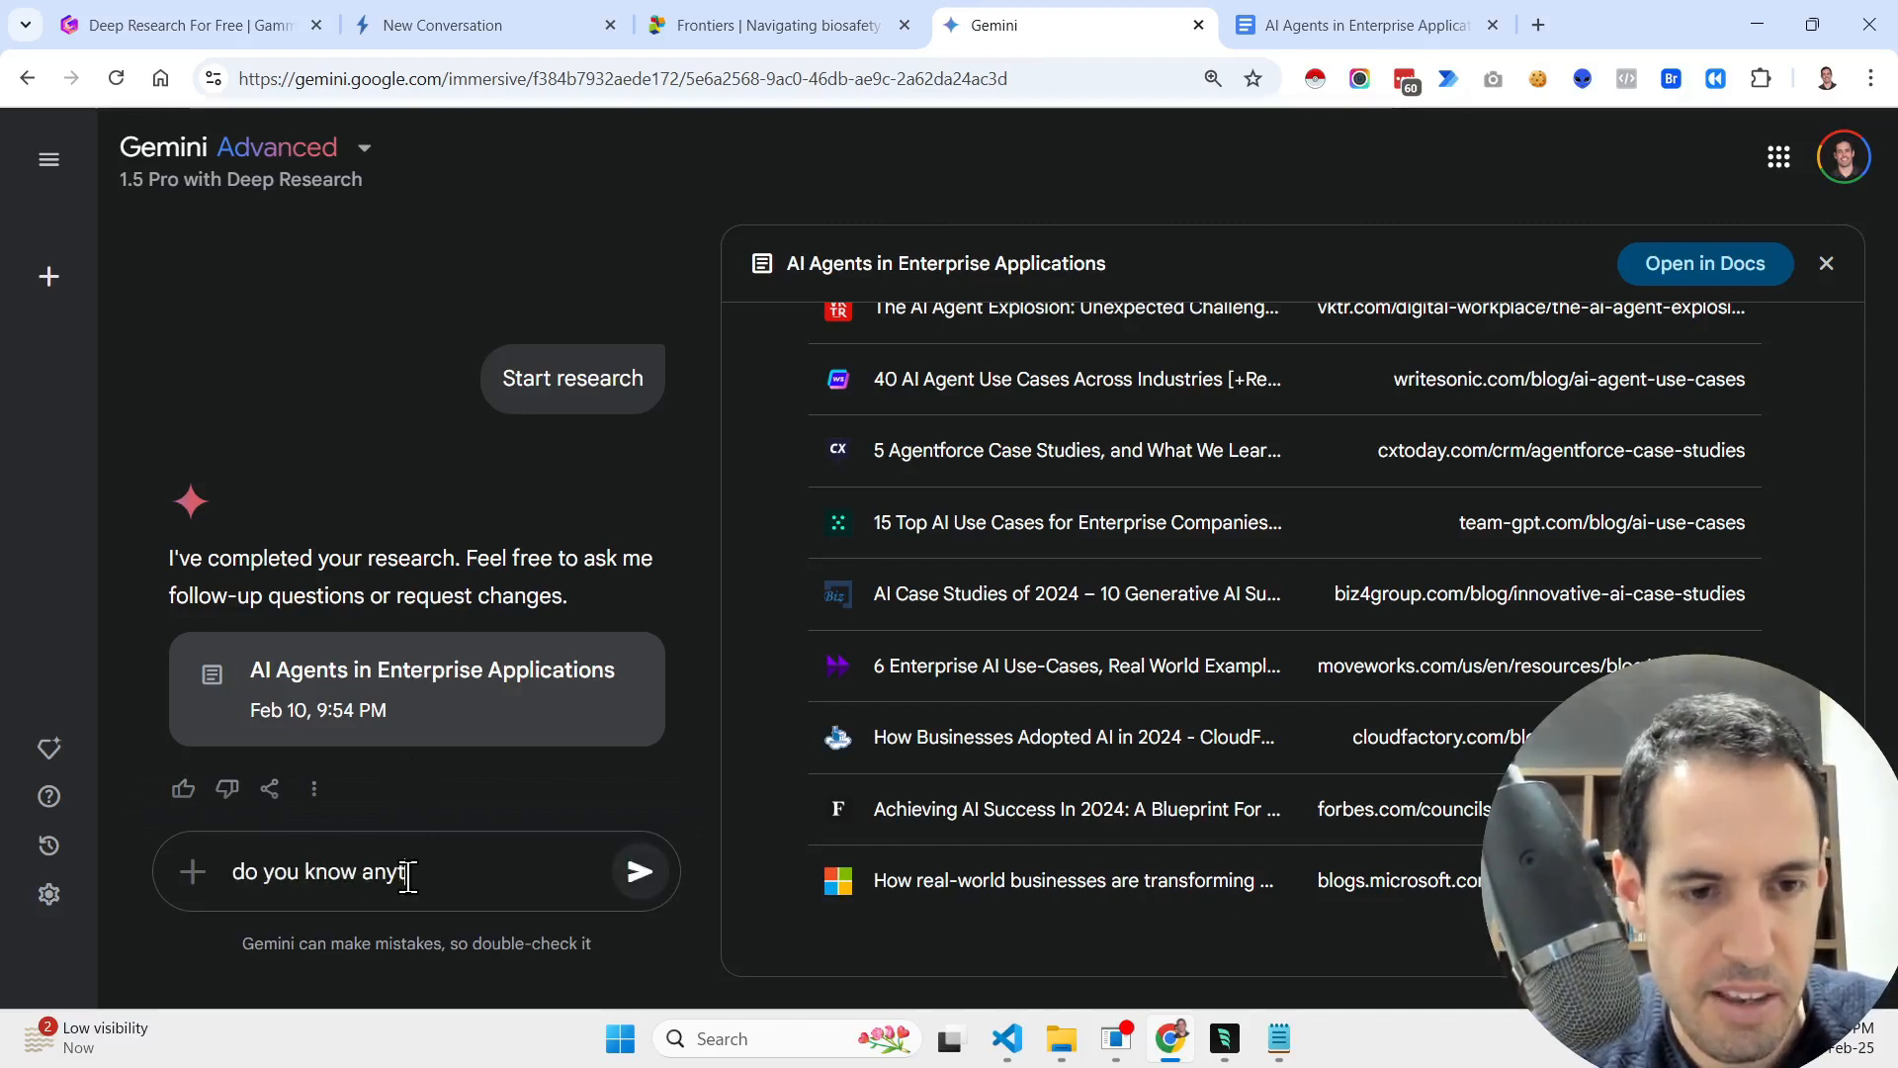
text(hing about the )
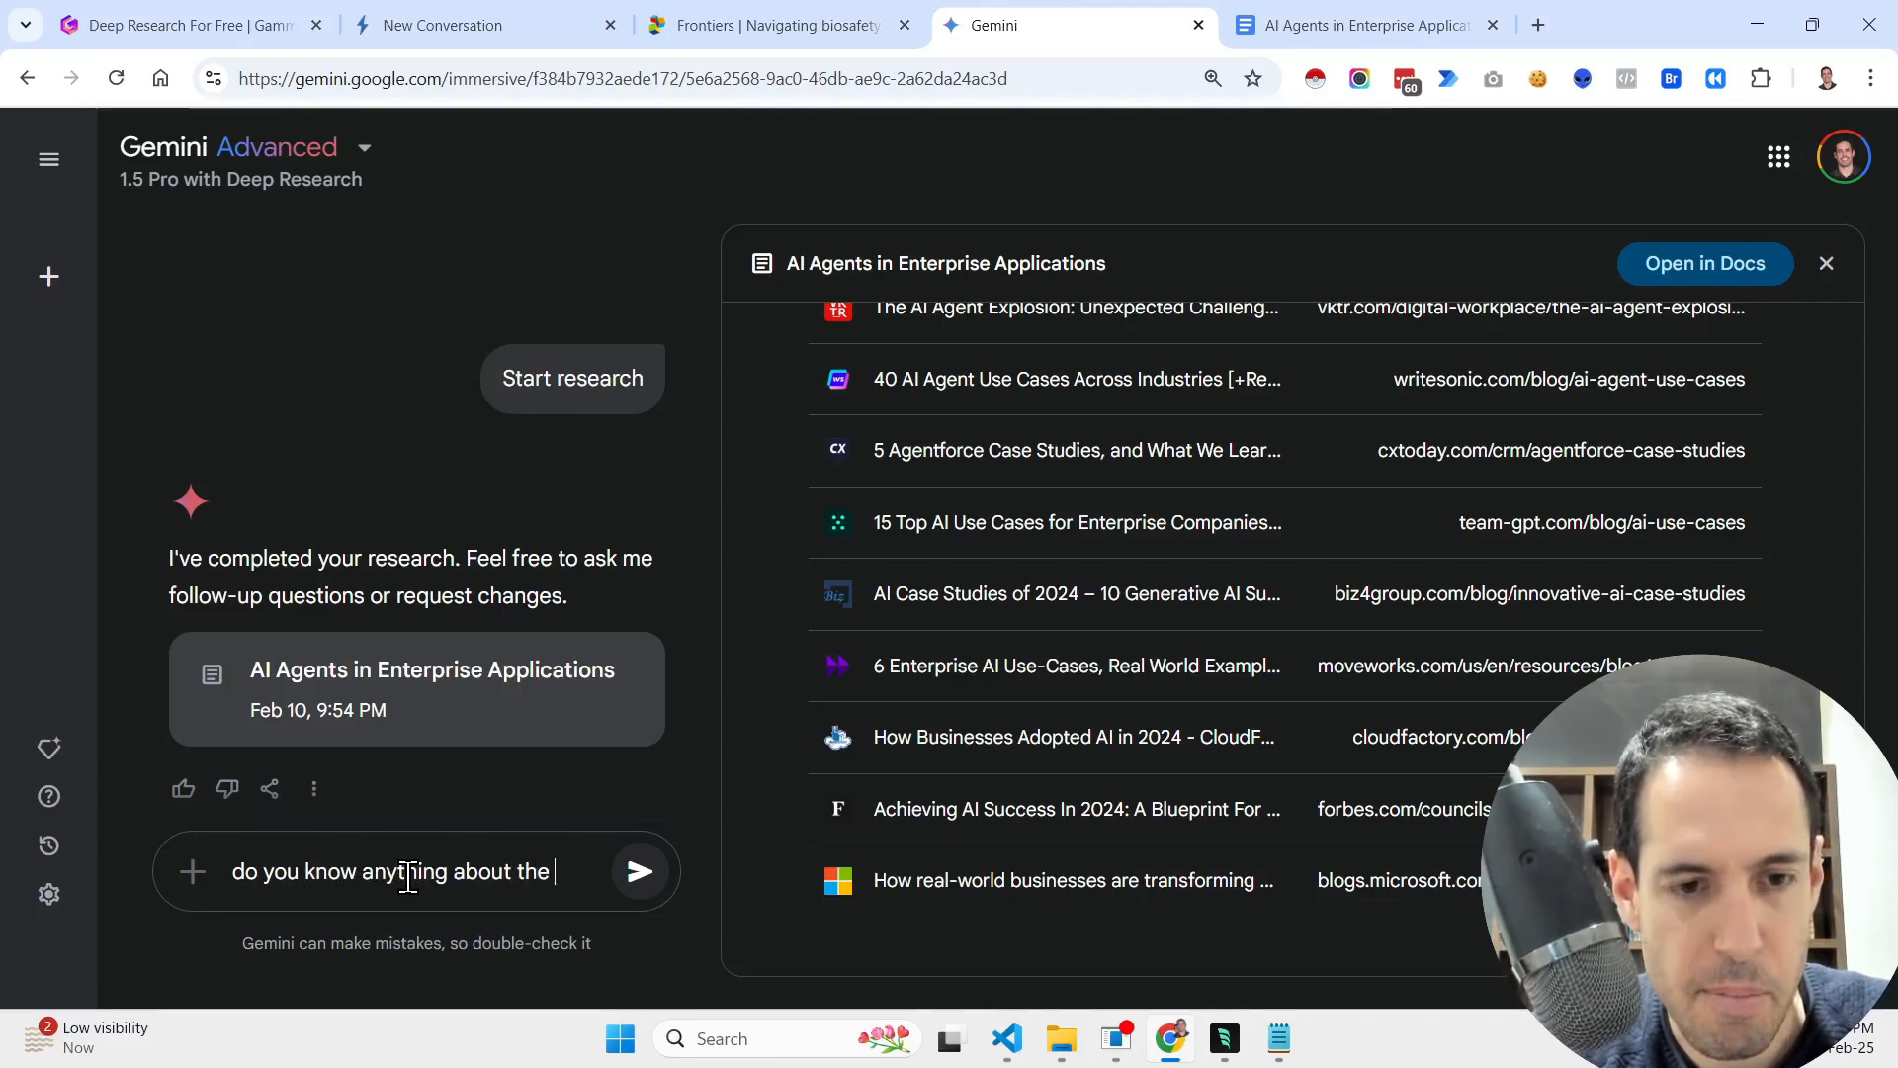
text(company called K)
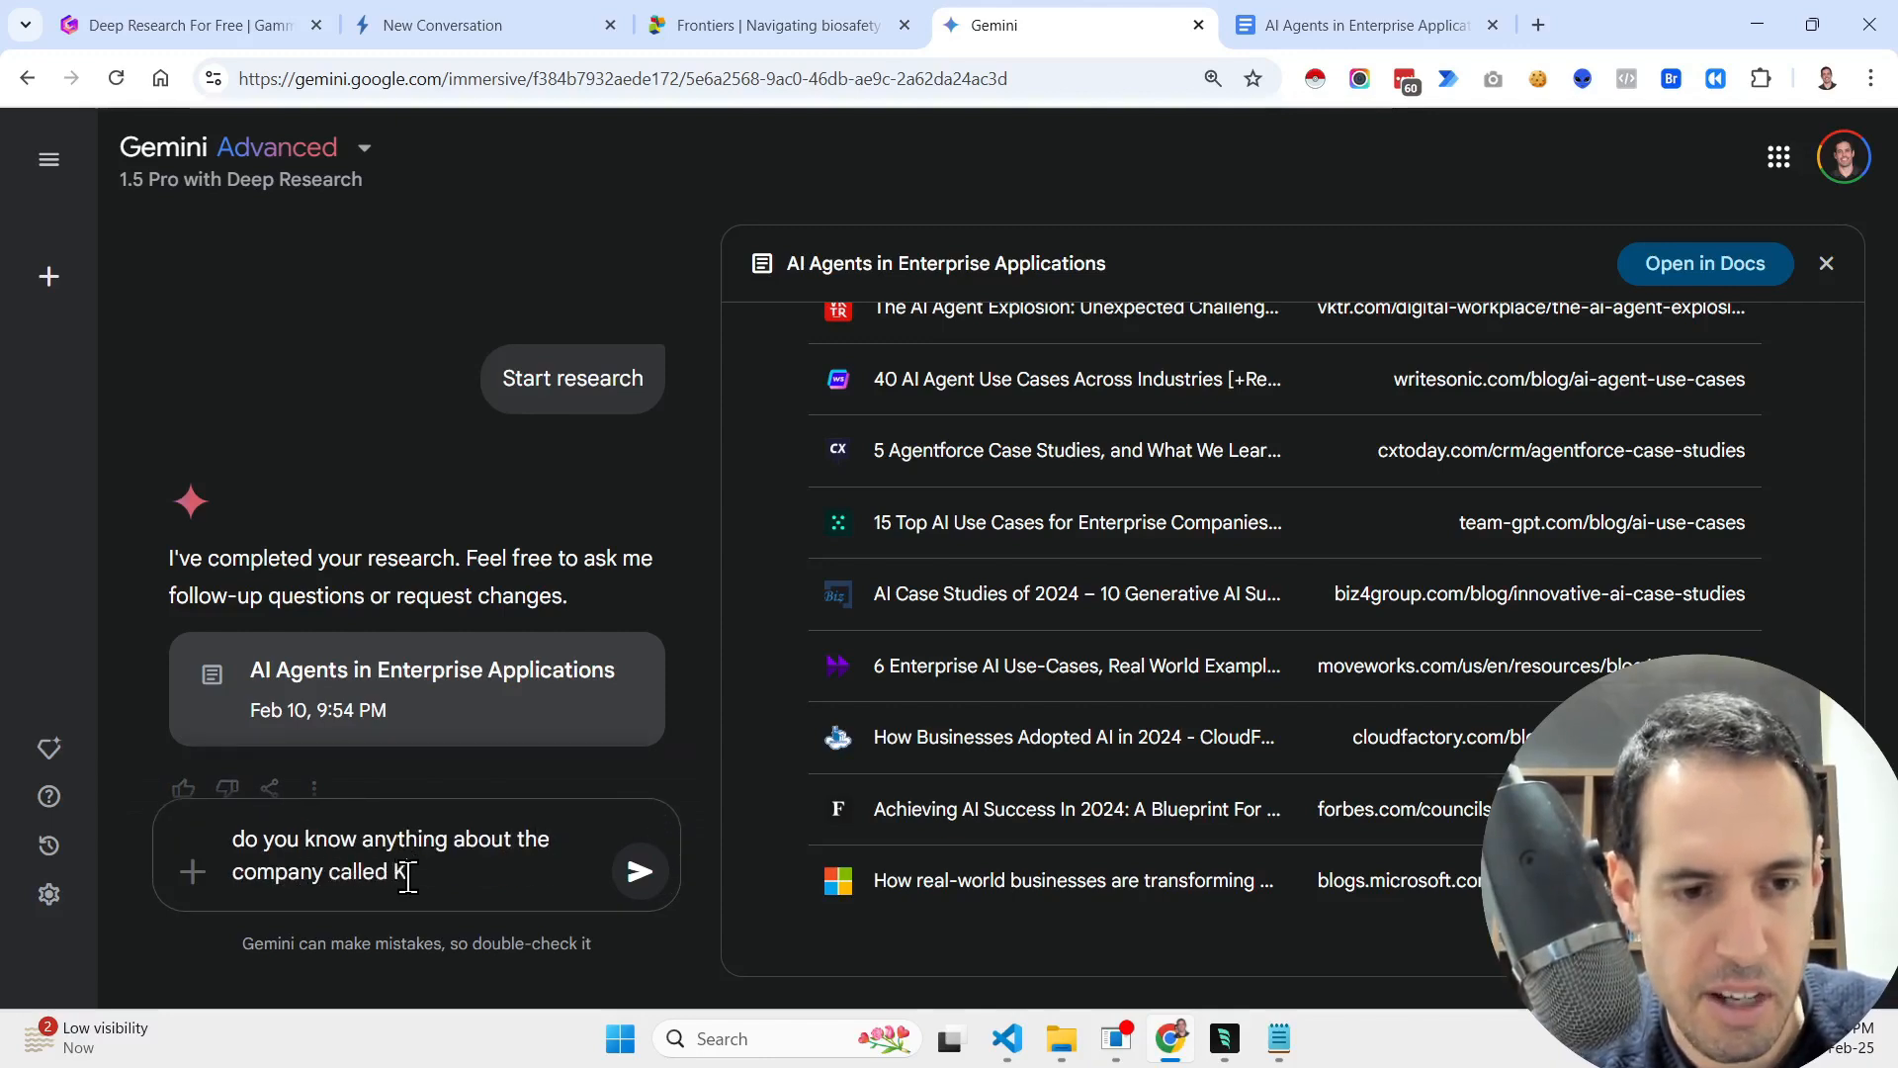
text(larna?)
key(Return)
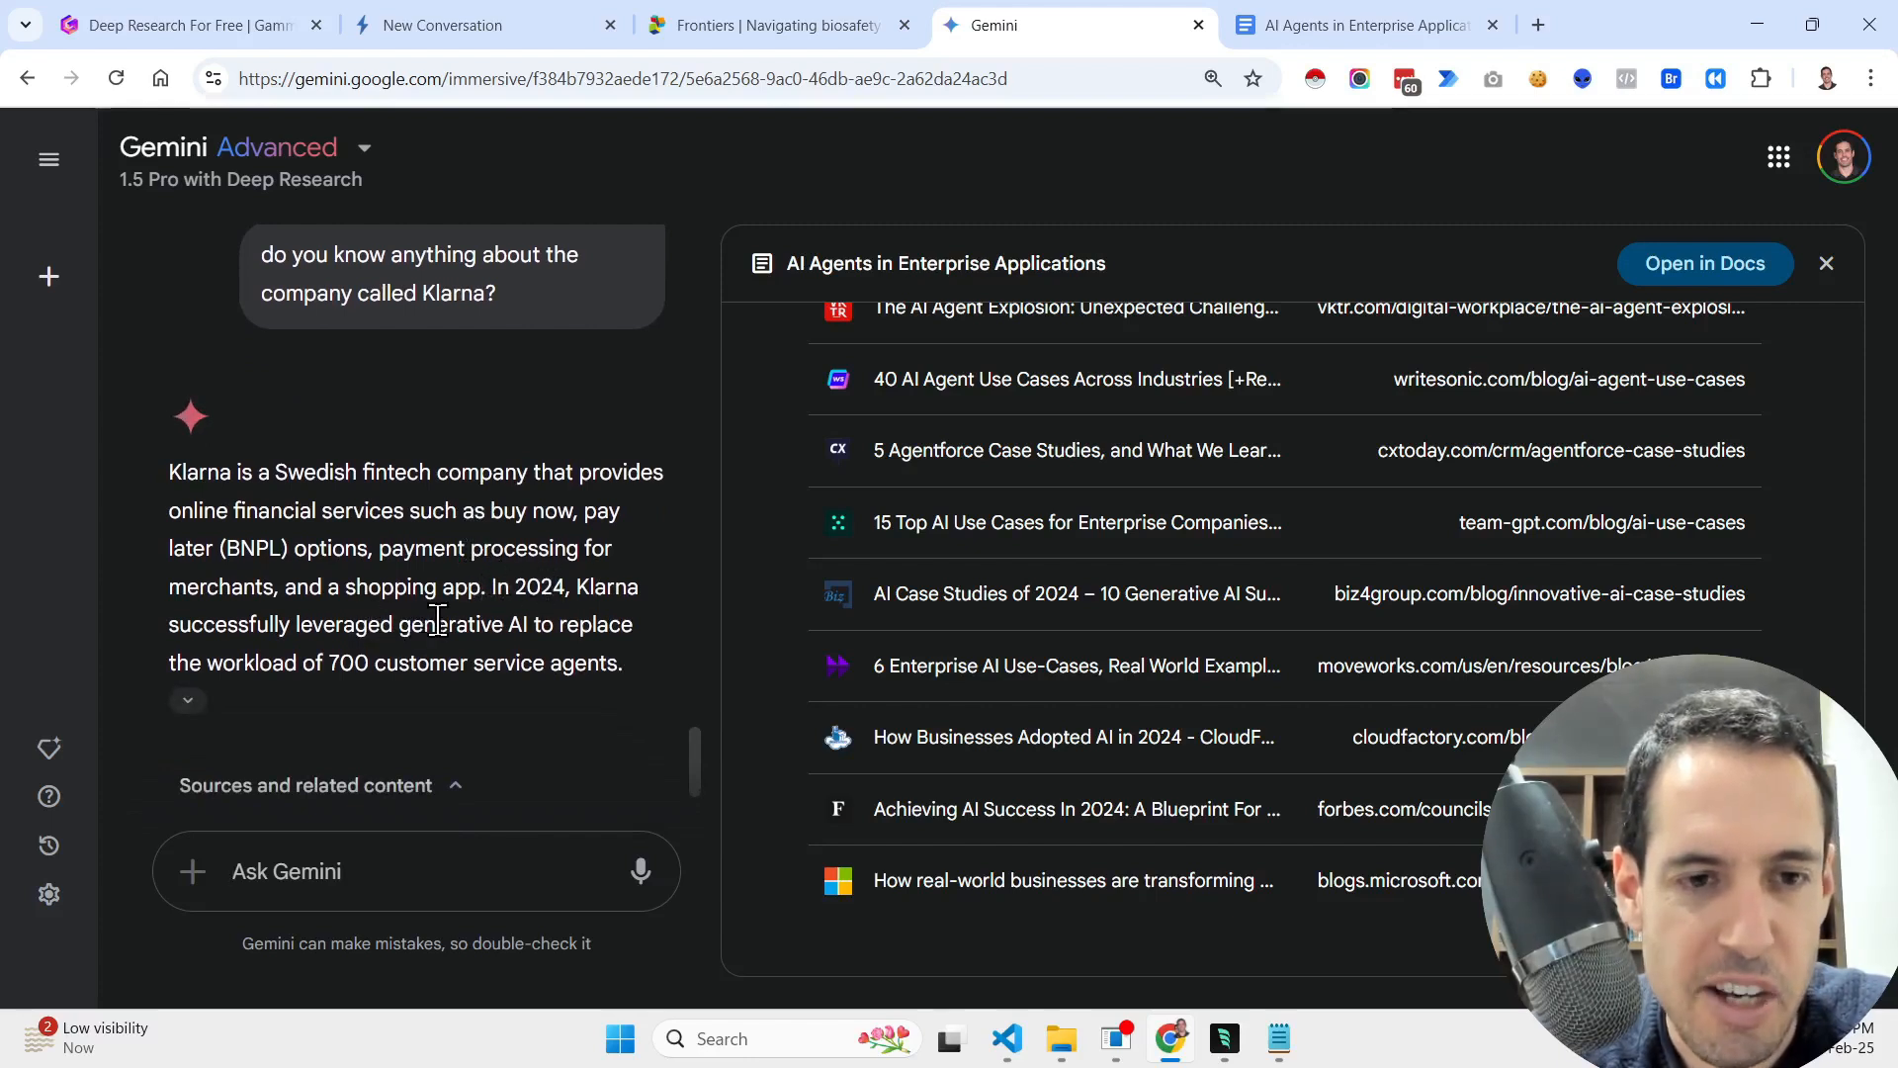
- Review the Klarna answer with its sources, ask the follow-up "can you elaborate about this?", and look back over the report's source list
scroll(543, 605, down, 2)
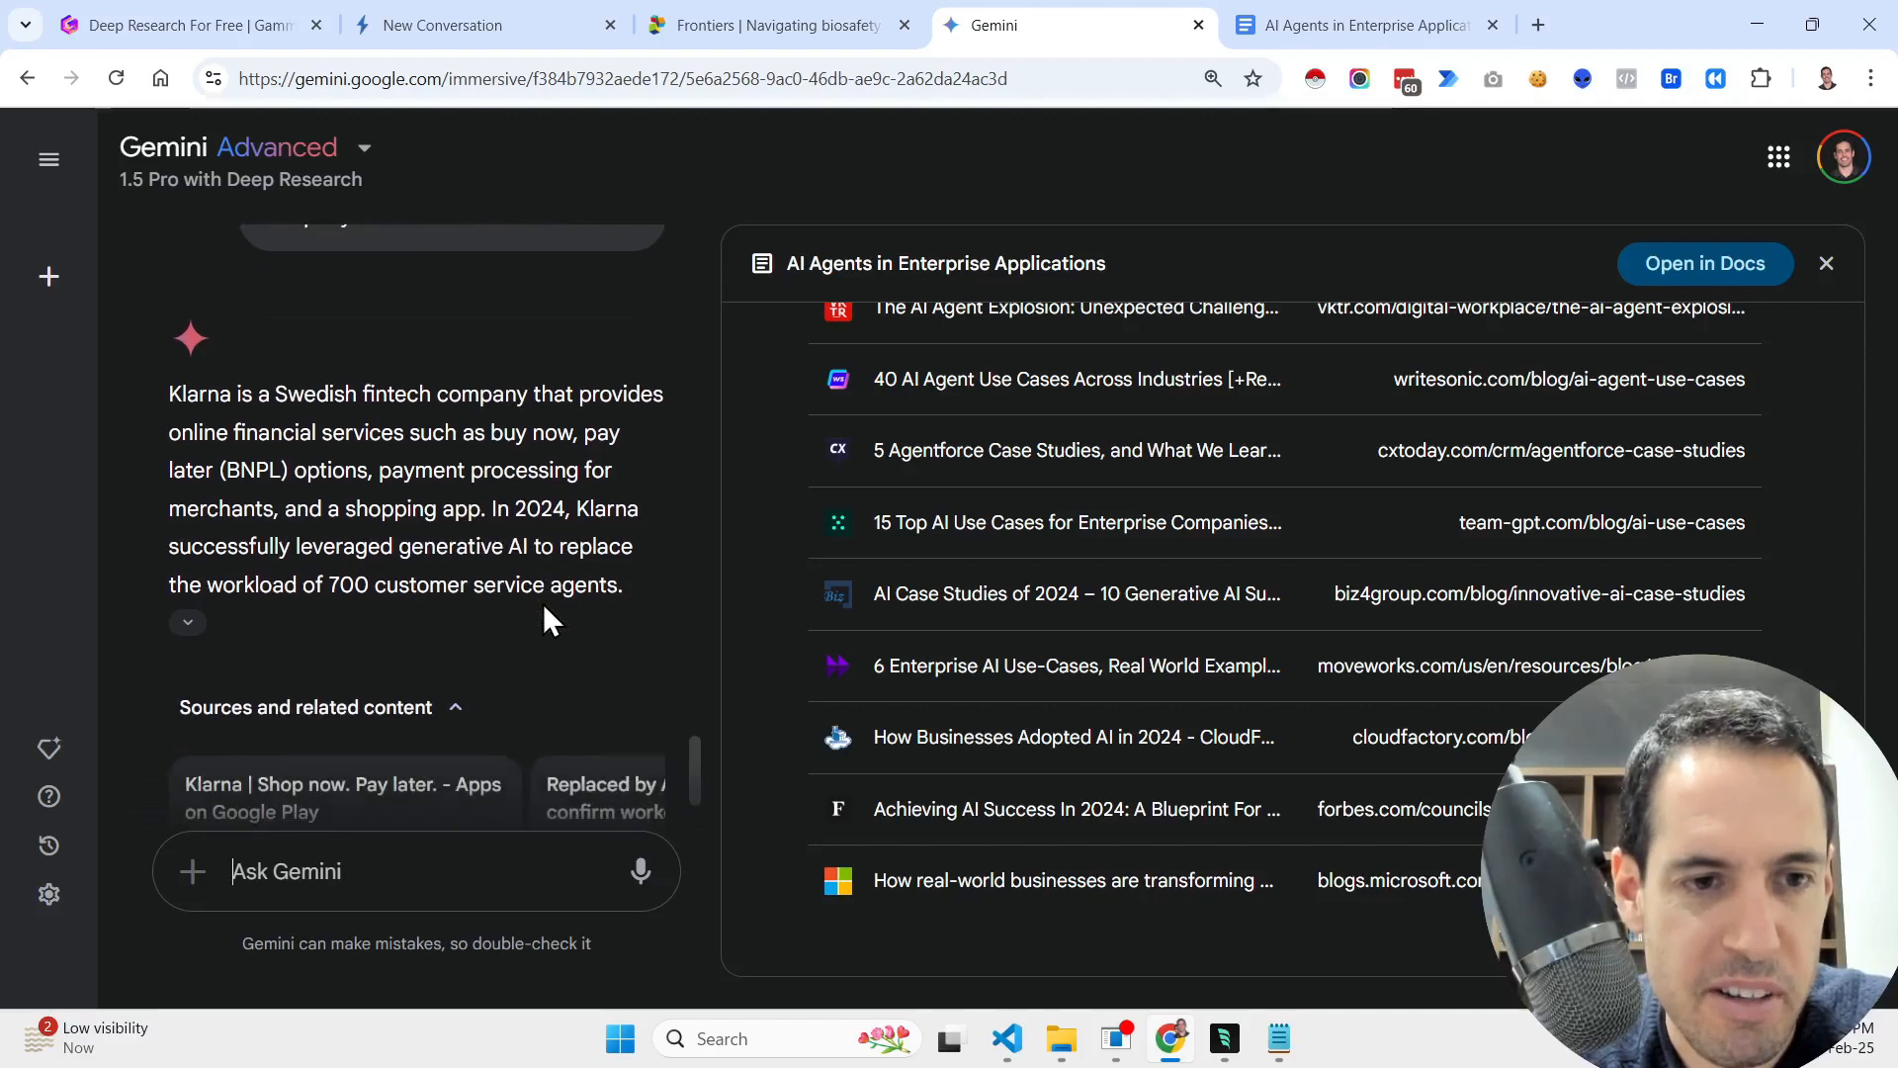
scroll(542, 605, down, 1)
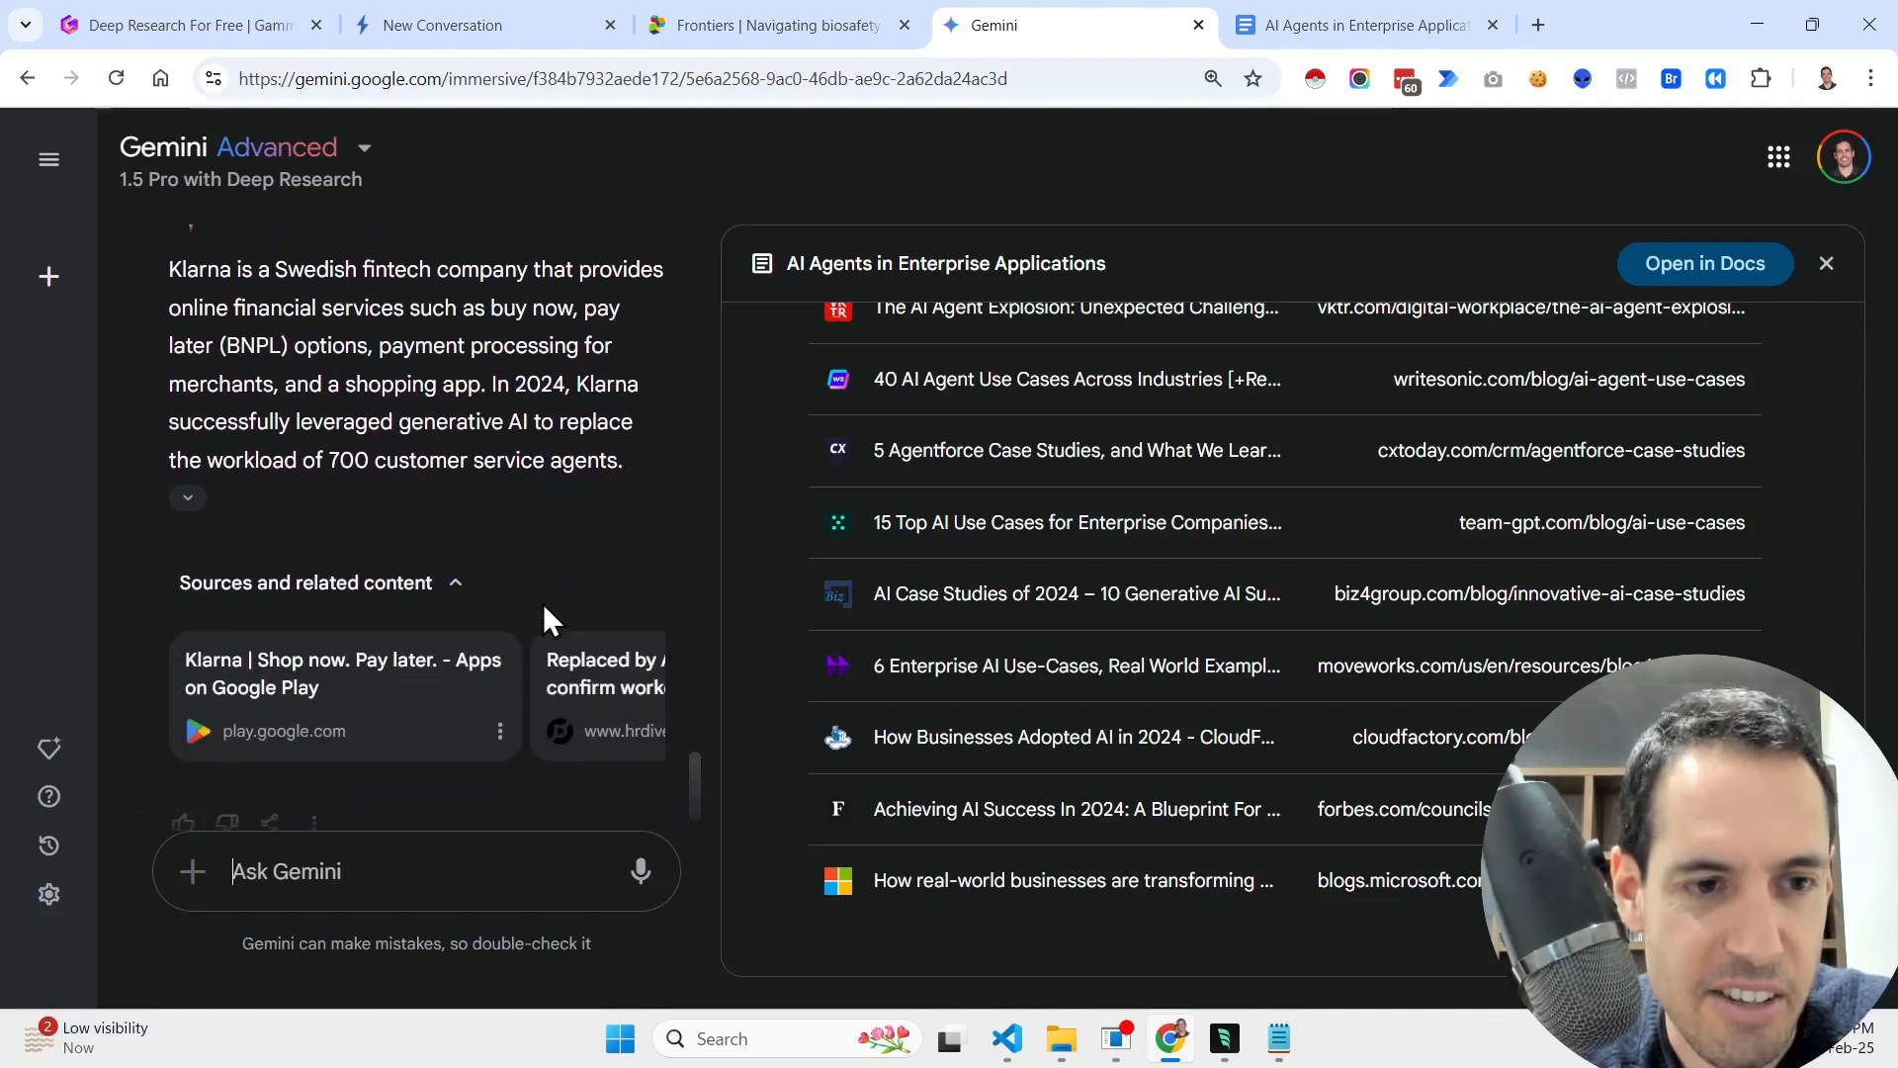
text(can you elaboa)
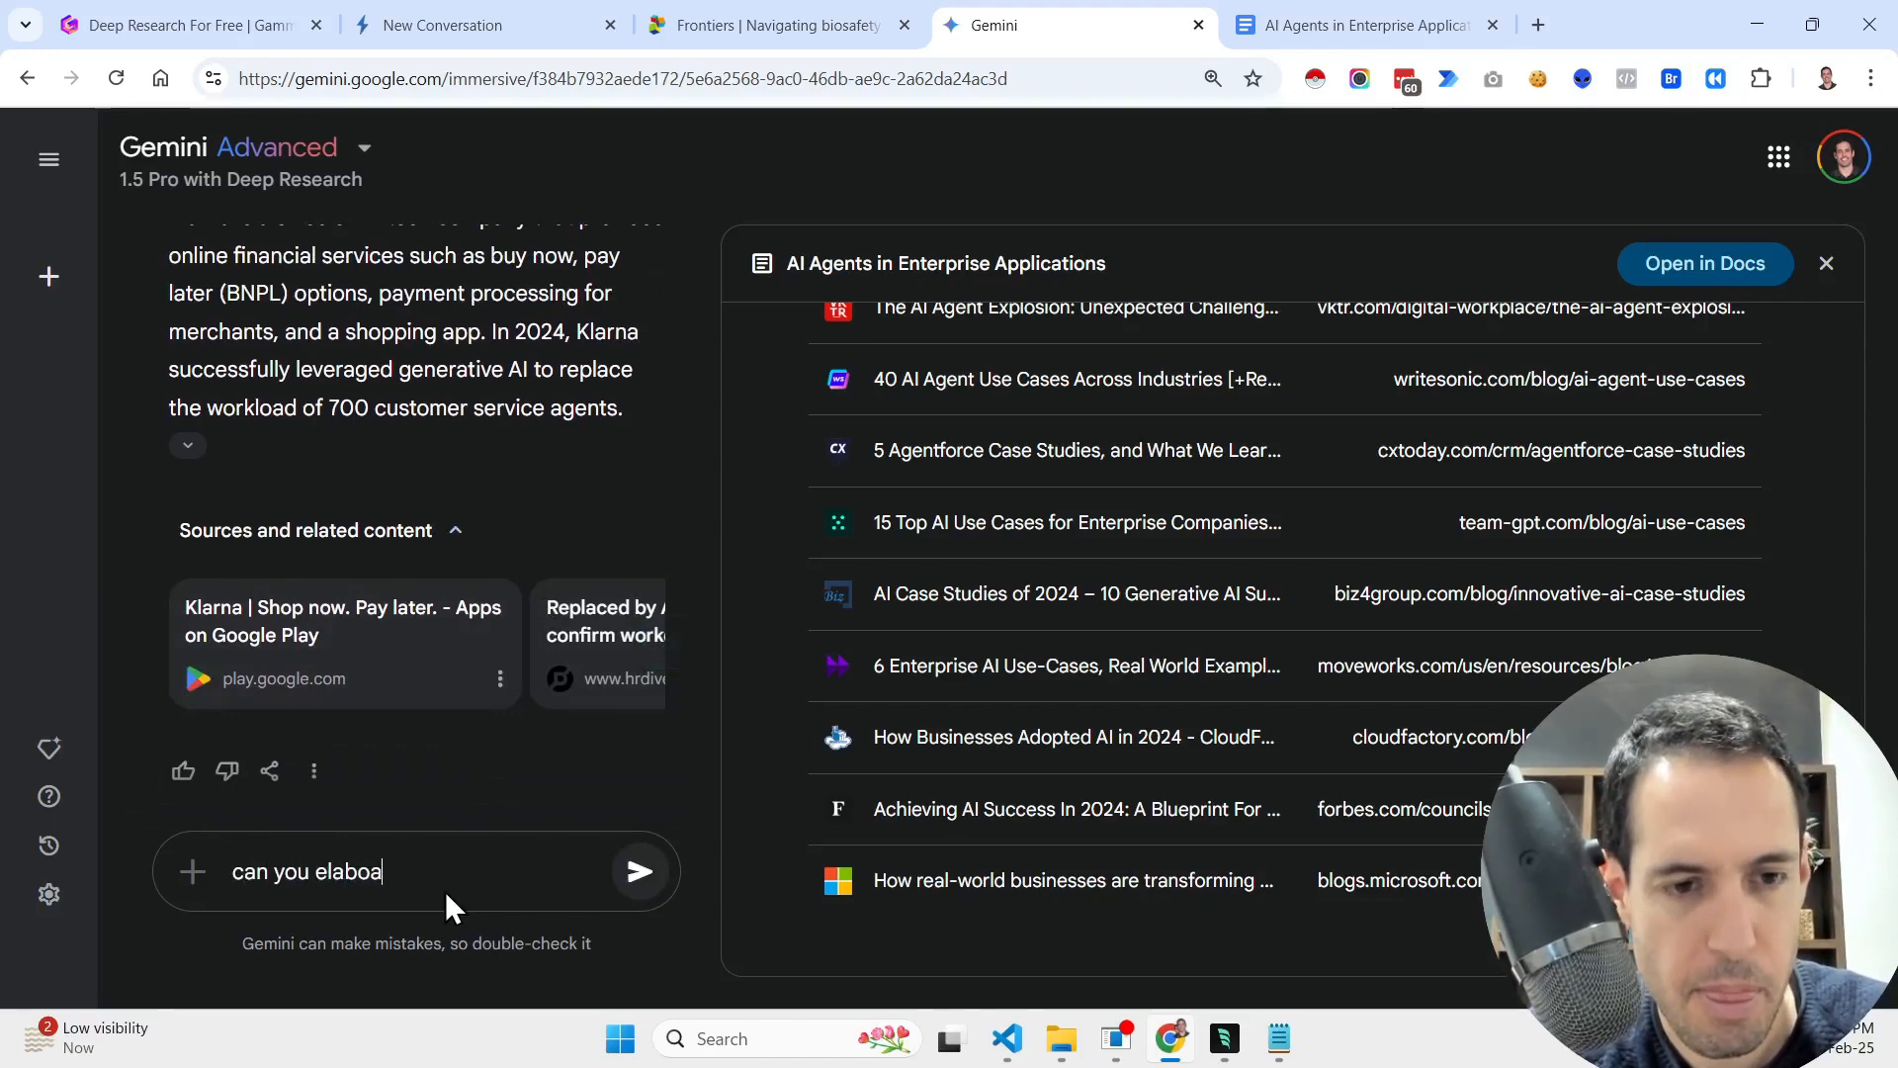
key(BackSpace)
text(rate about this?)
key(Return)
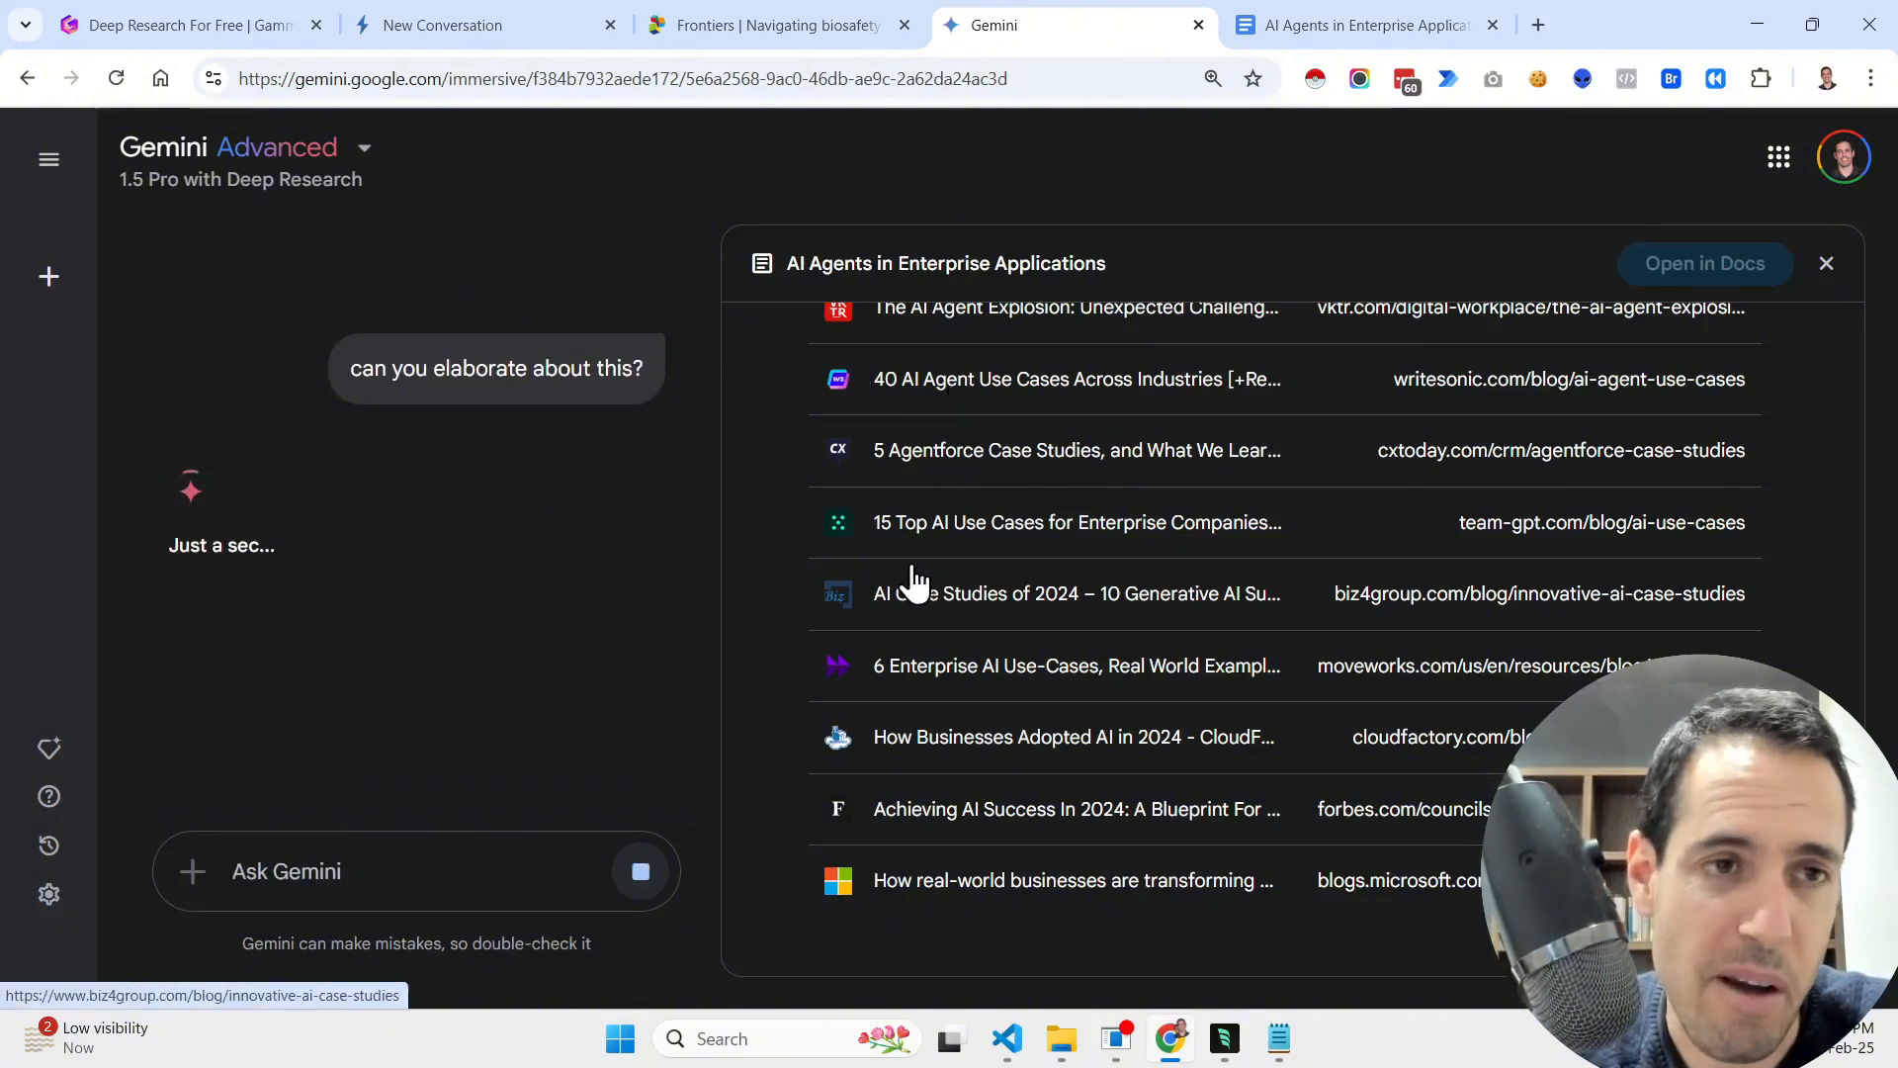
scroll(1182, 456, up, 15)
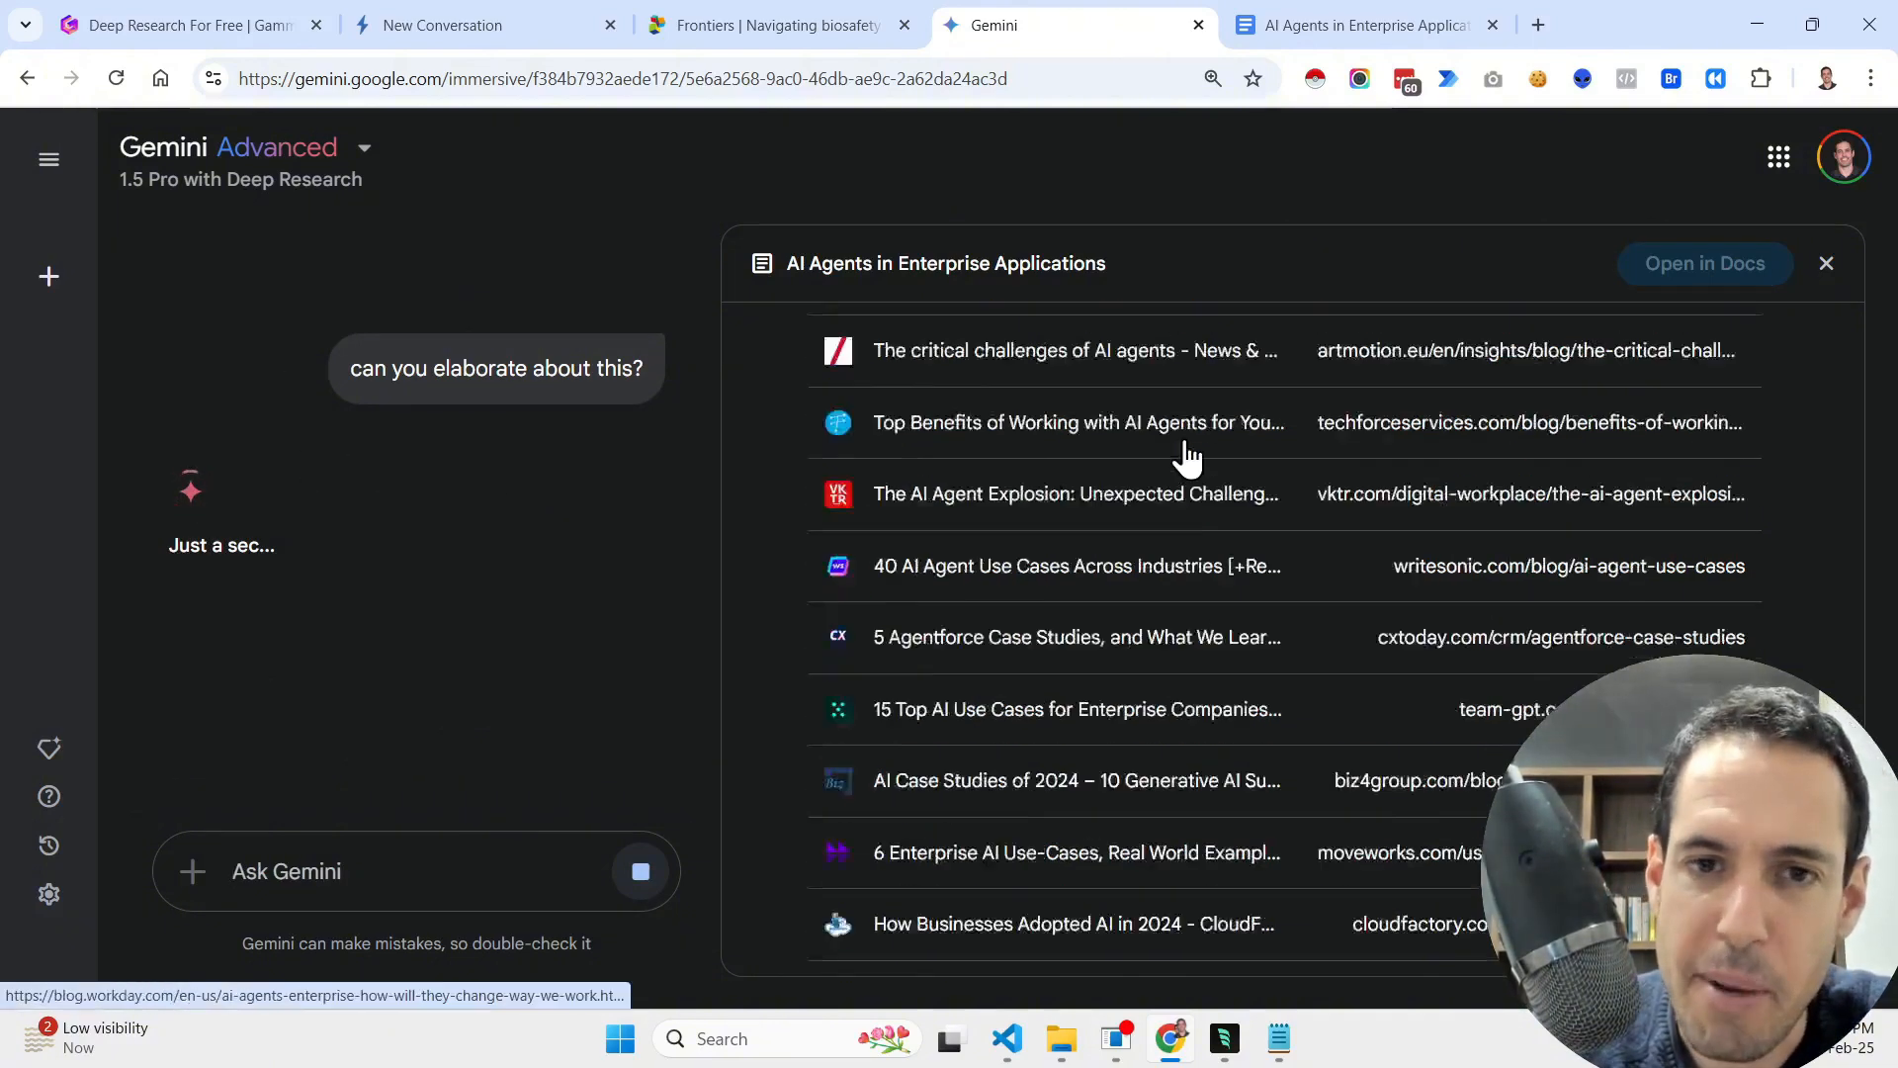
- Return to the Gamma presentation, advance to the slide about the free Deep Research tool, and open the dzhng/deep-research GitHub repository
scroll(1187, 457, up, 2)
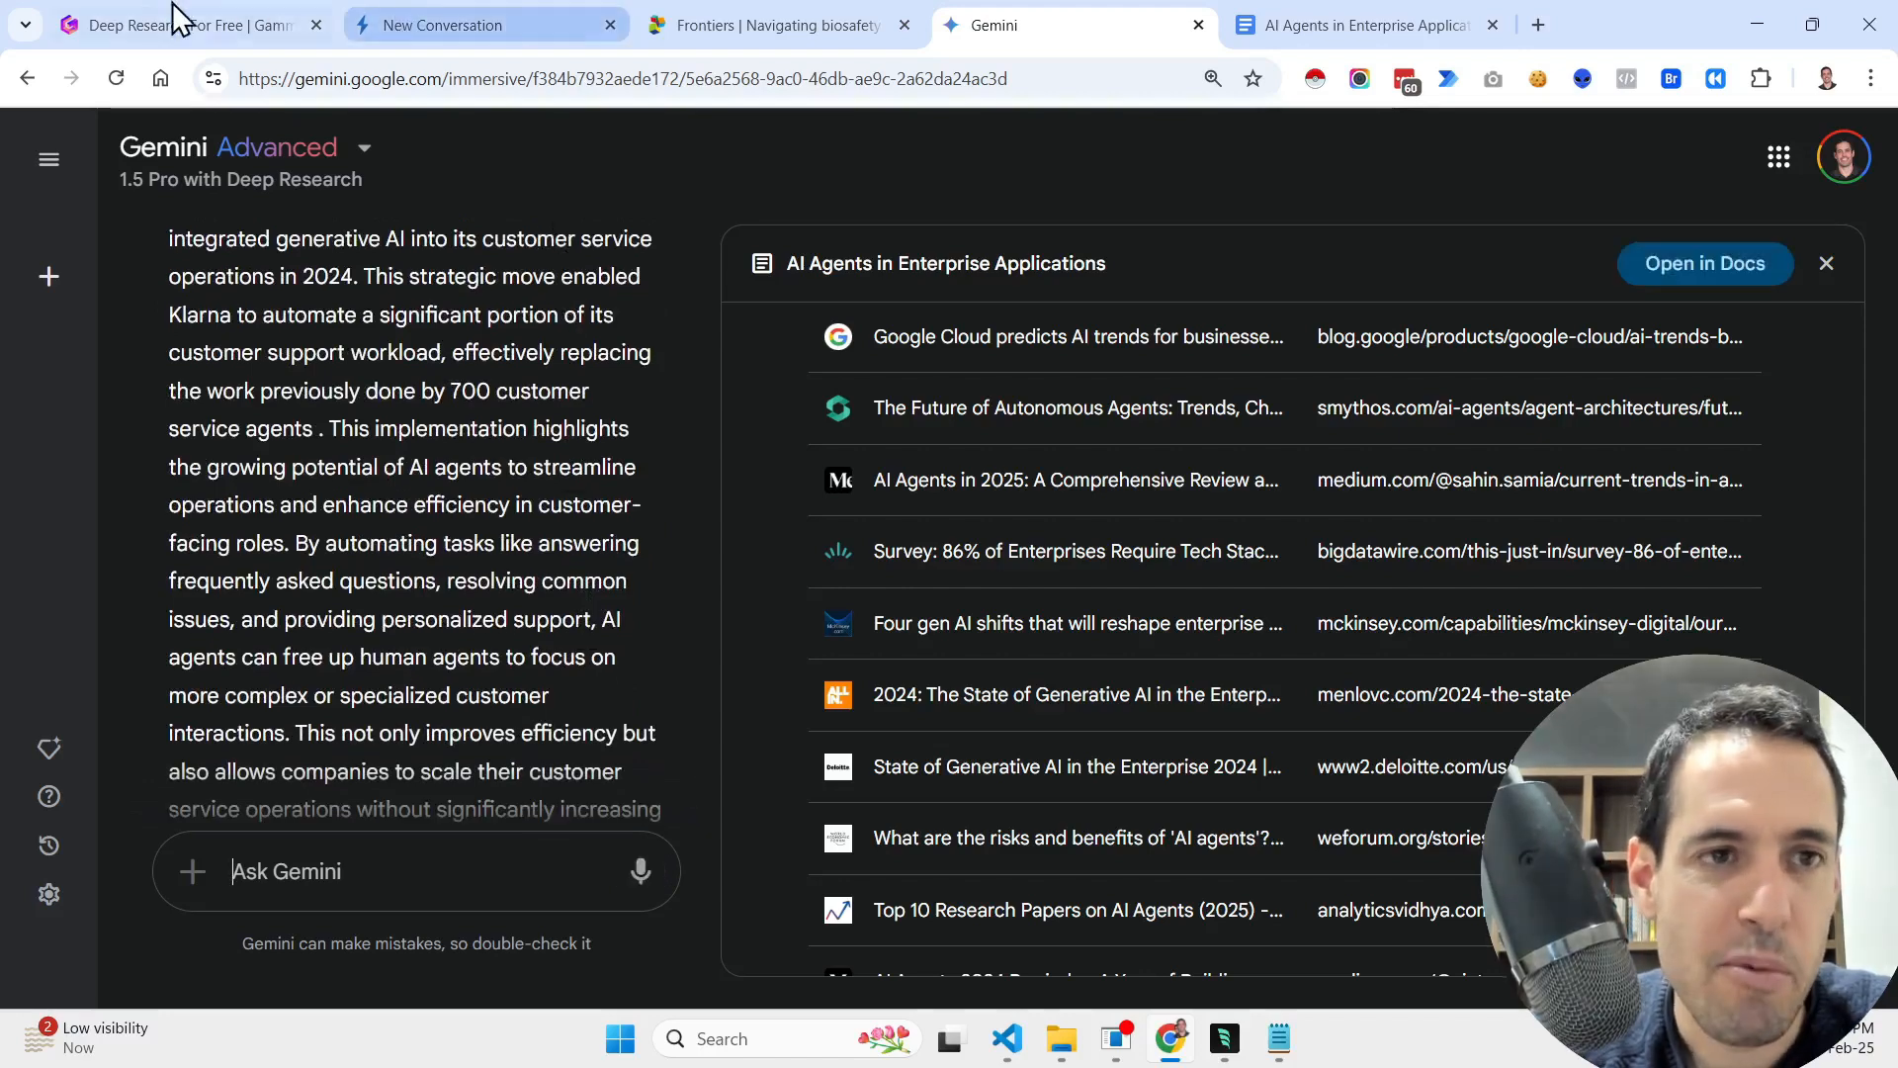
click(191, 30)
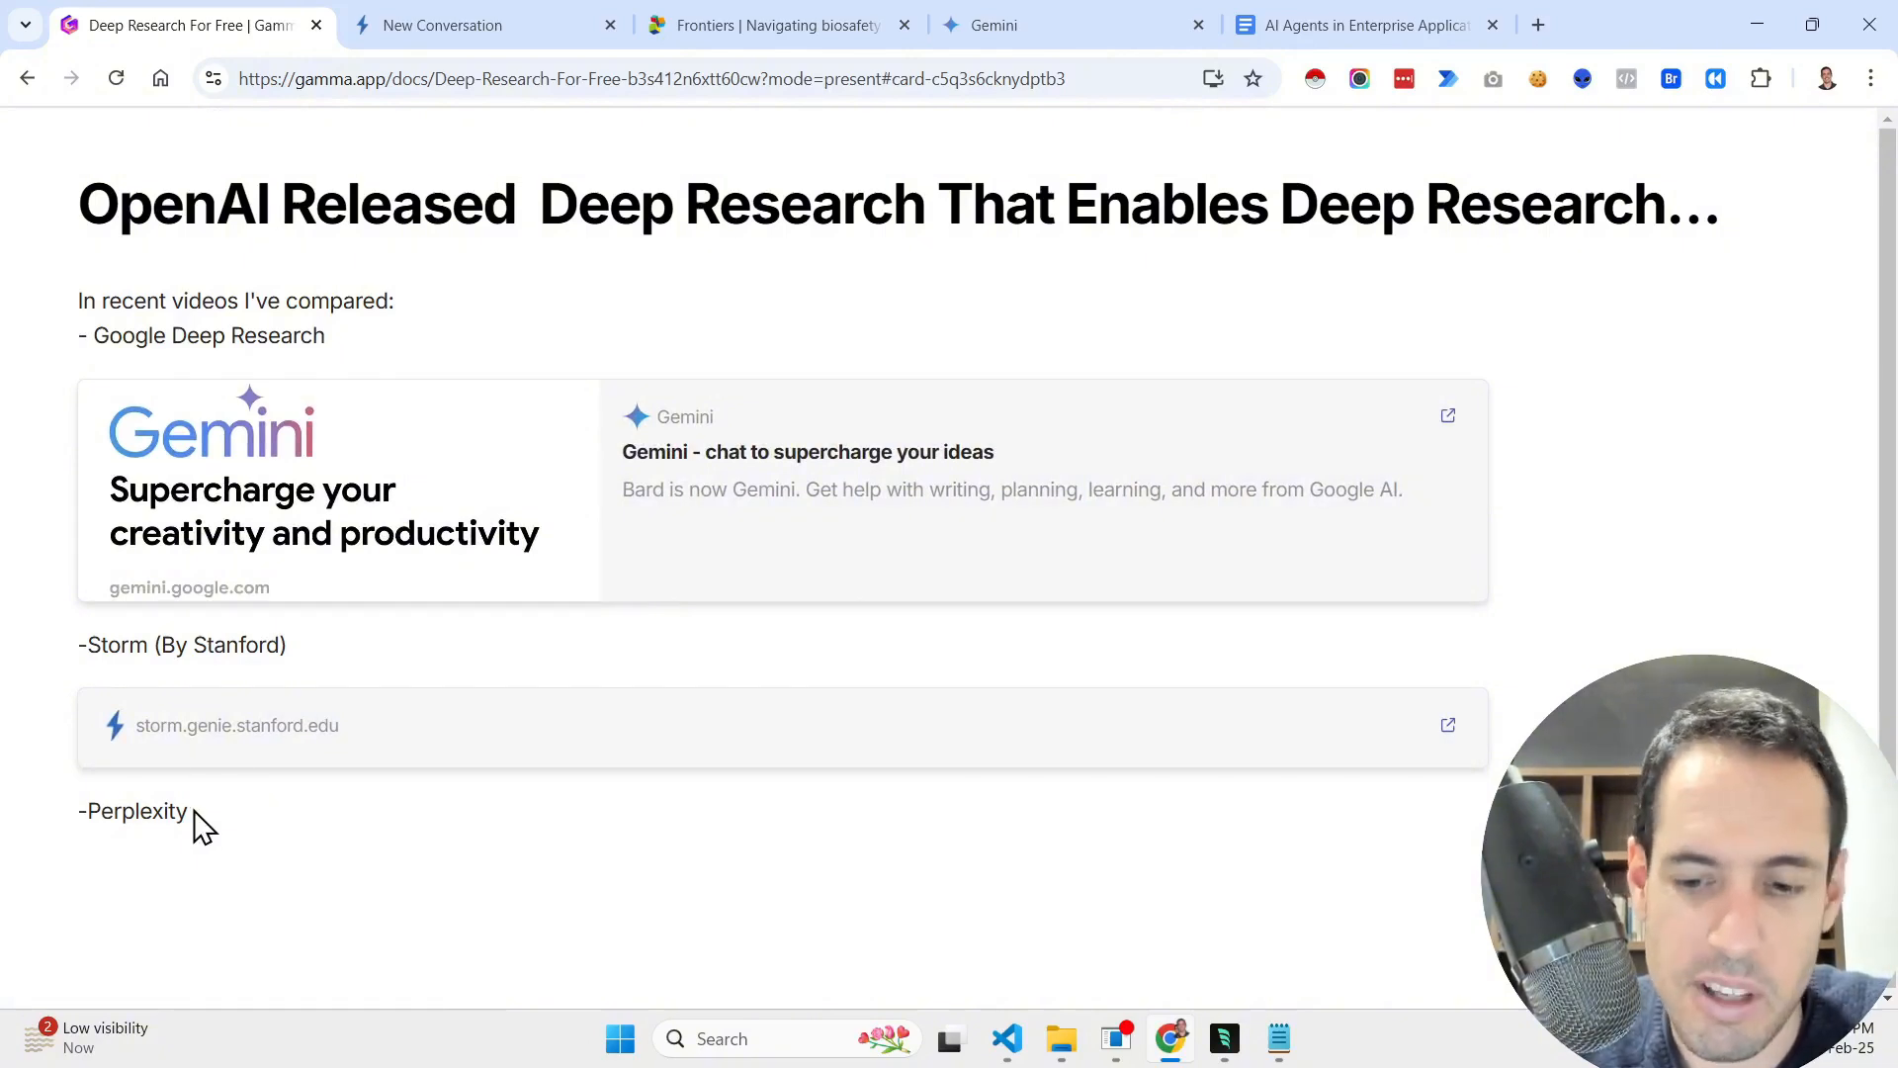
key(Right)
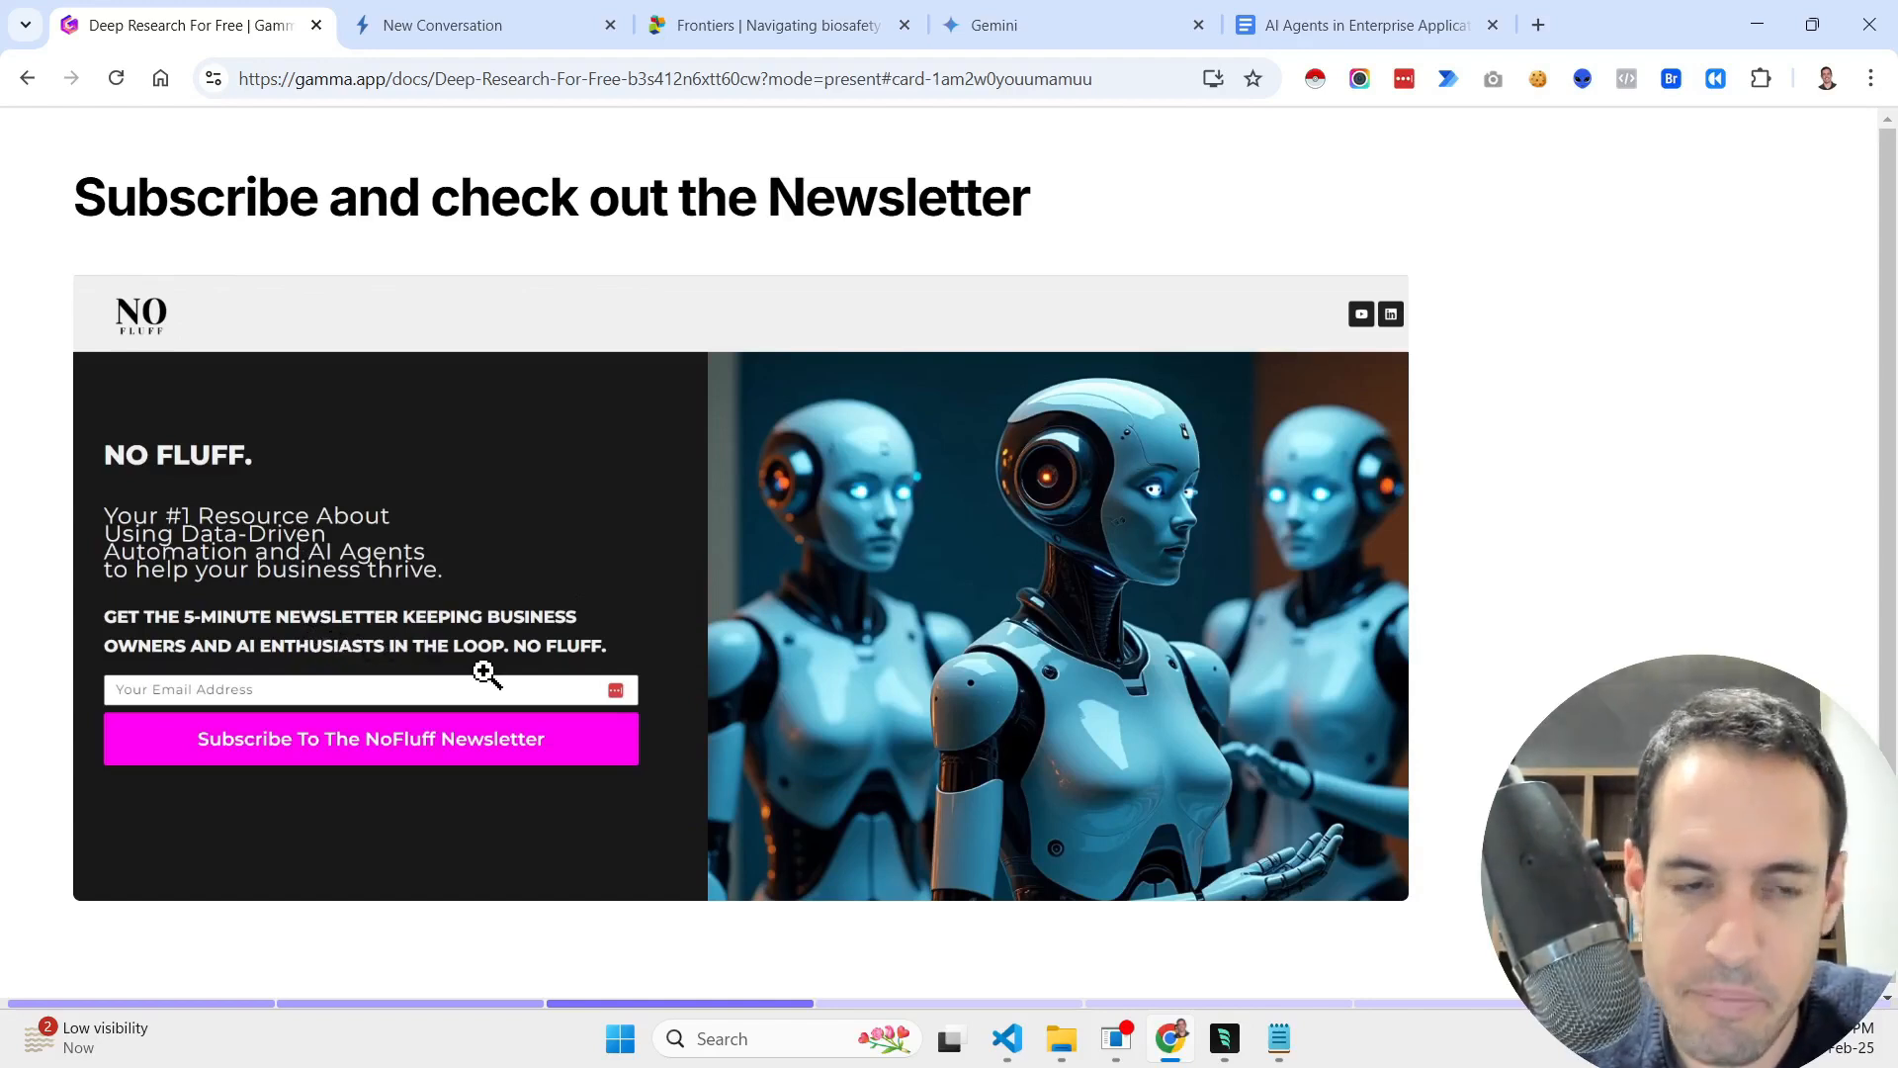
key(Right)
key(Left)
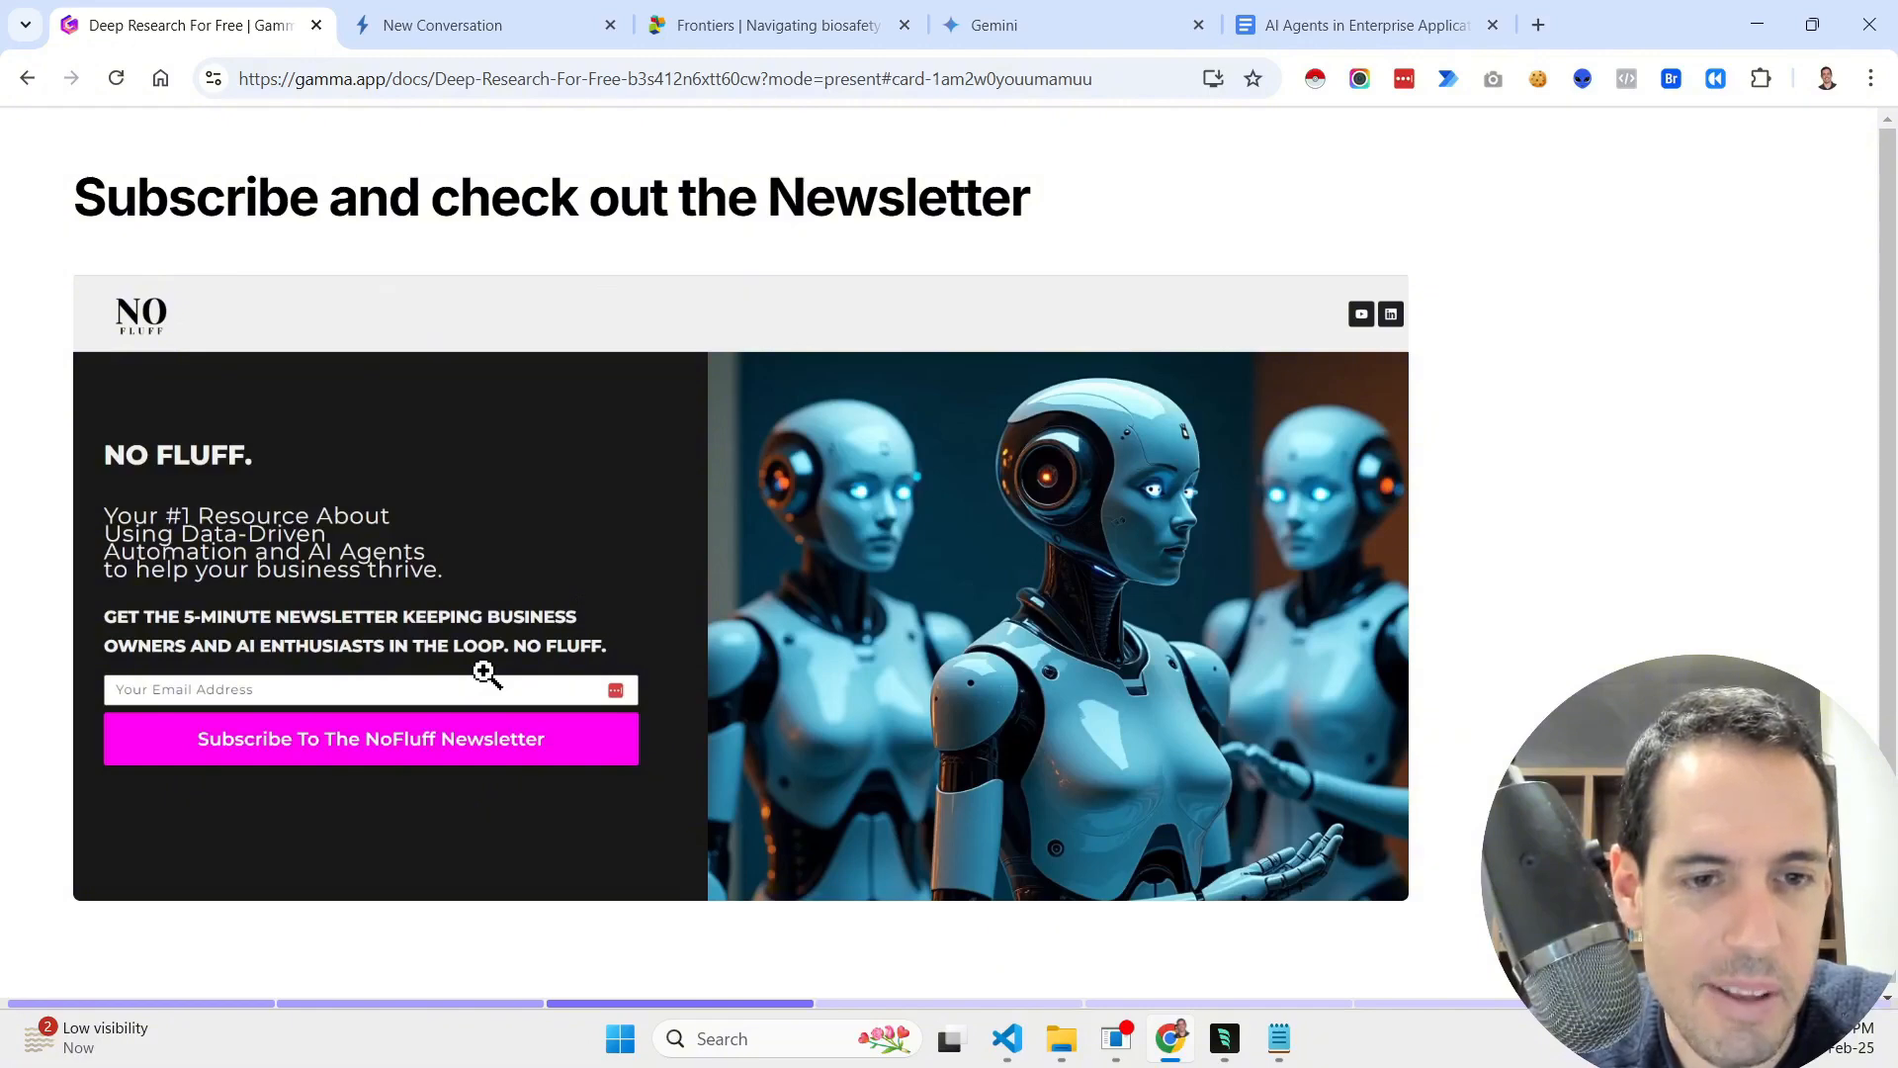
key(Right)
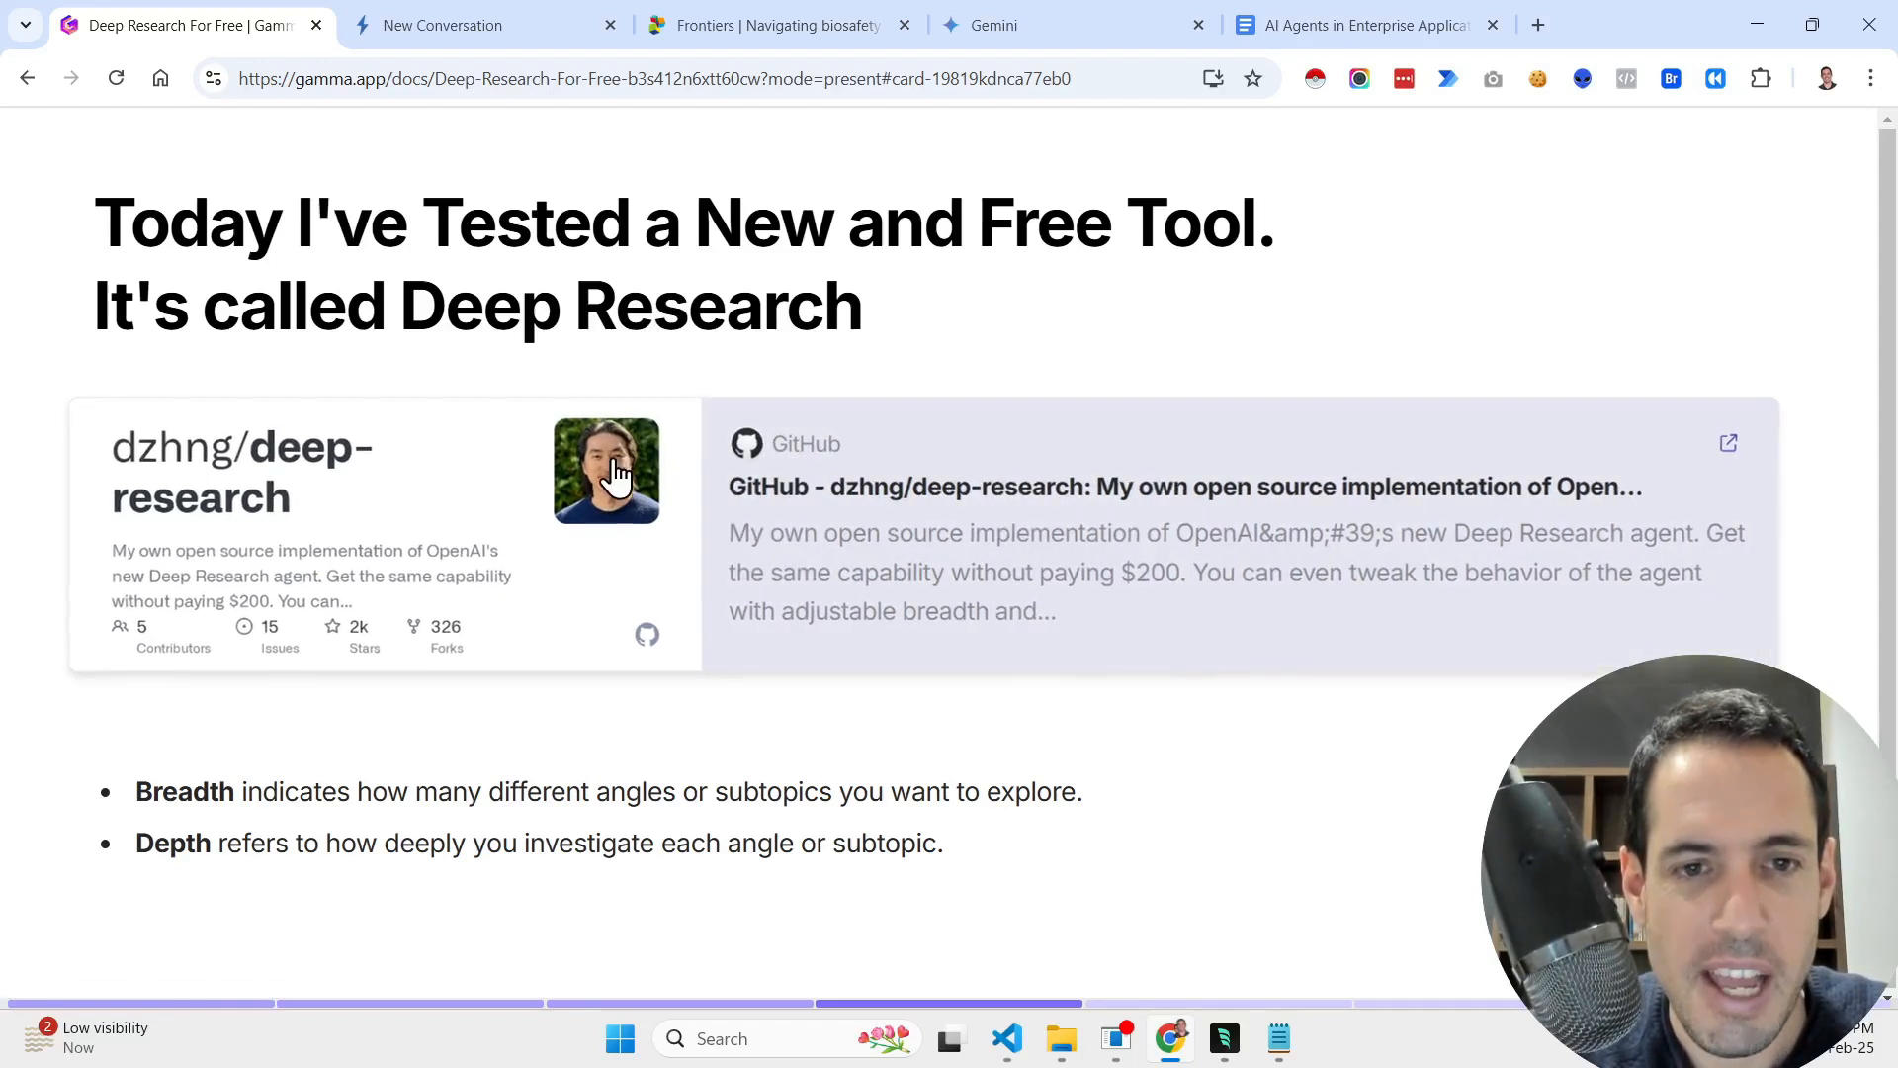
click(543, 556)
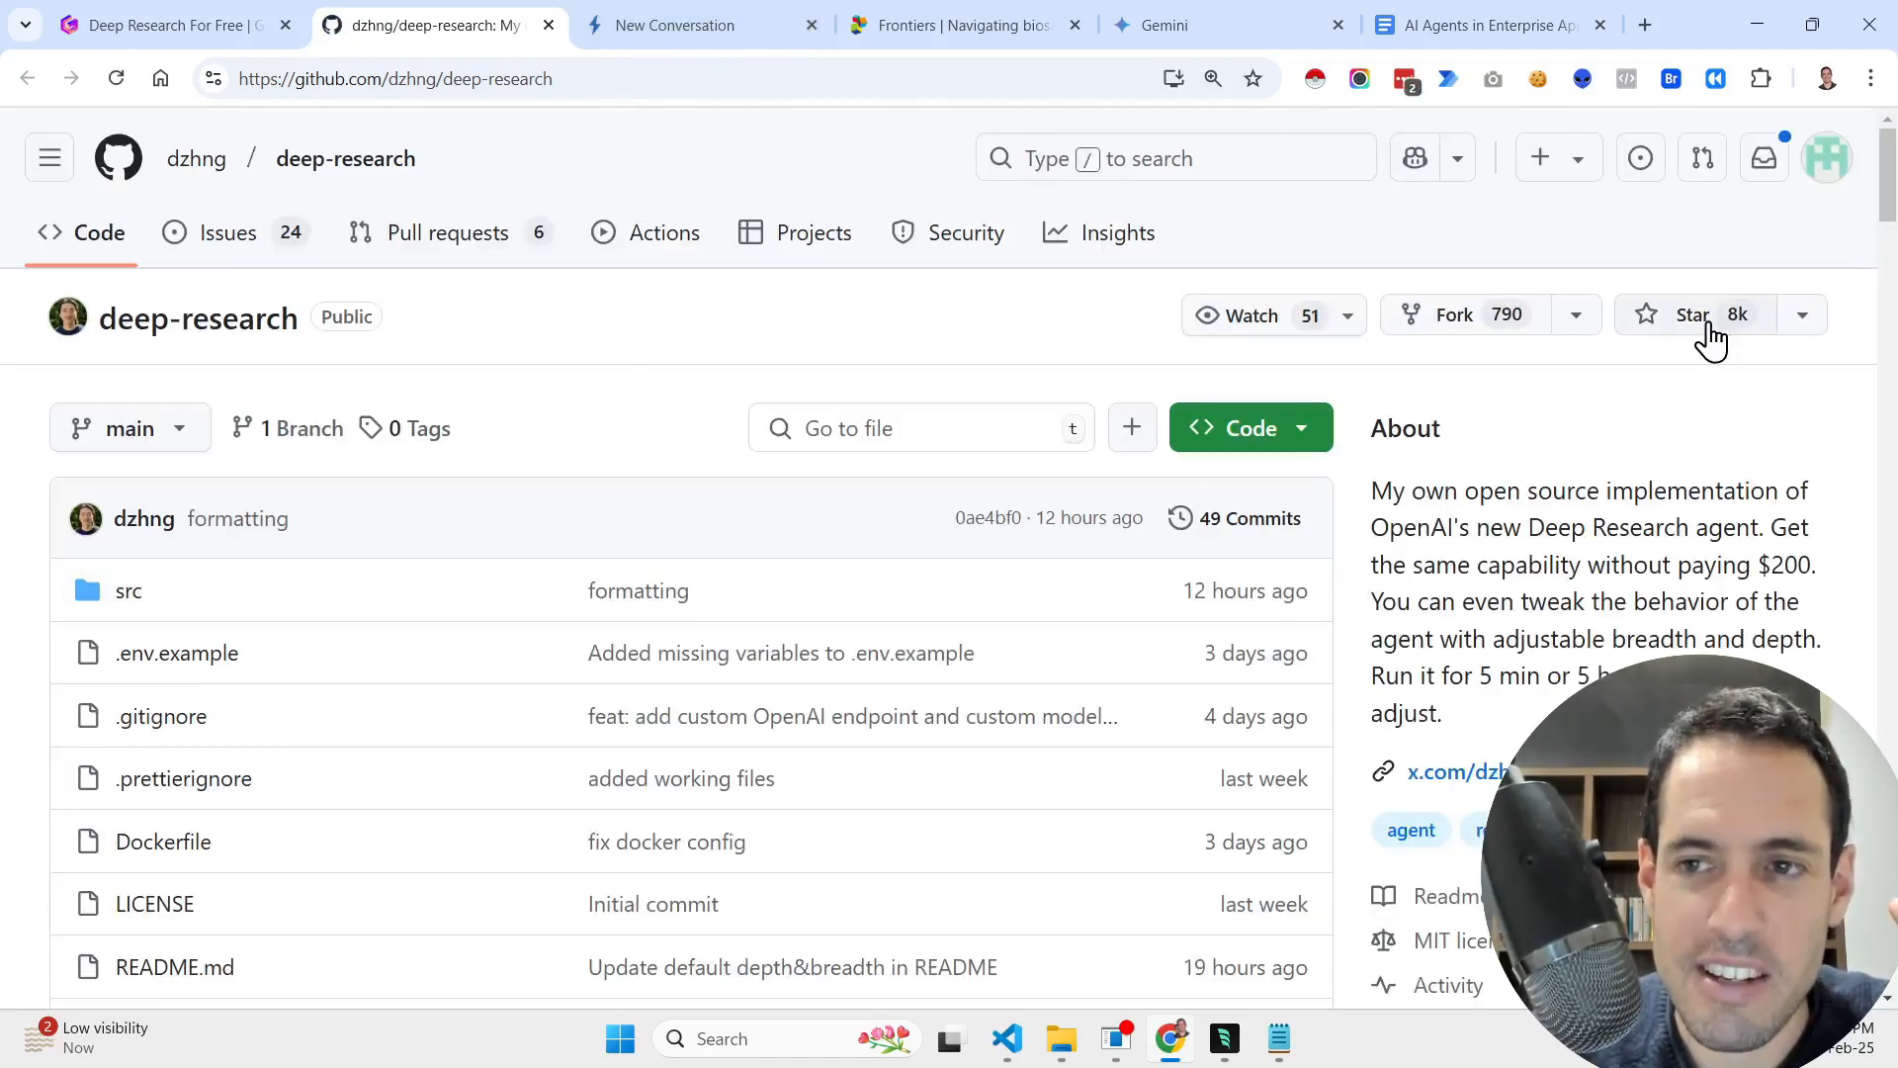
- Read the repository README's project description and follow the How It Works flowchart from the input parameters to the Markdown Report
scroll(1664, 412, down, 14)
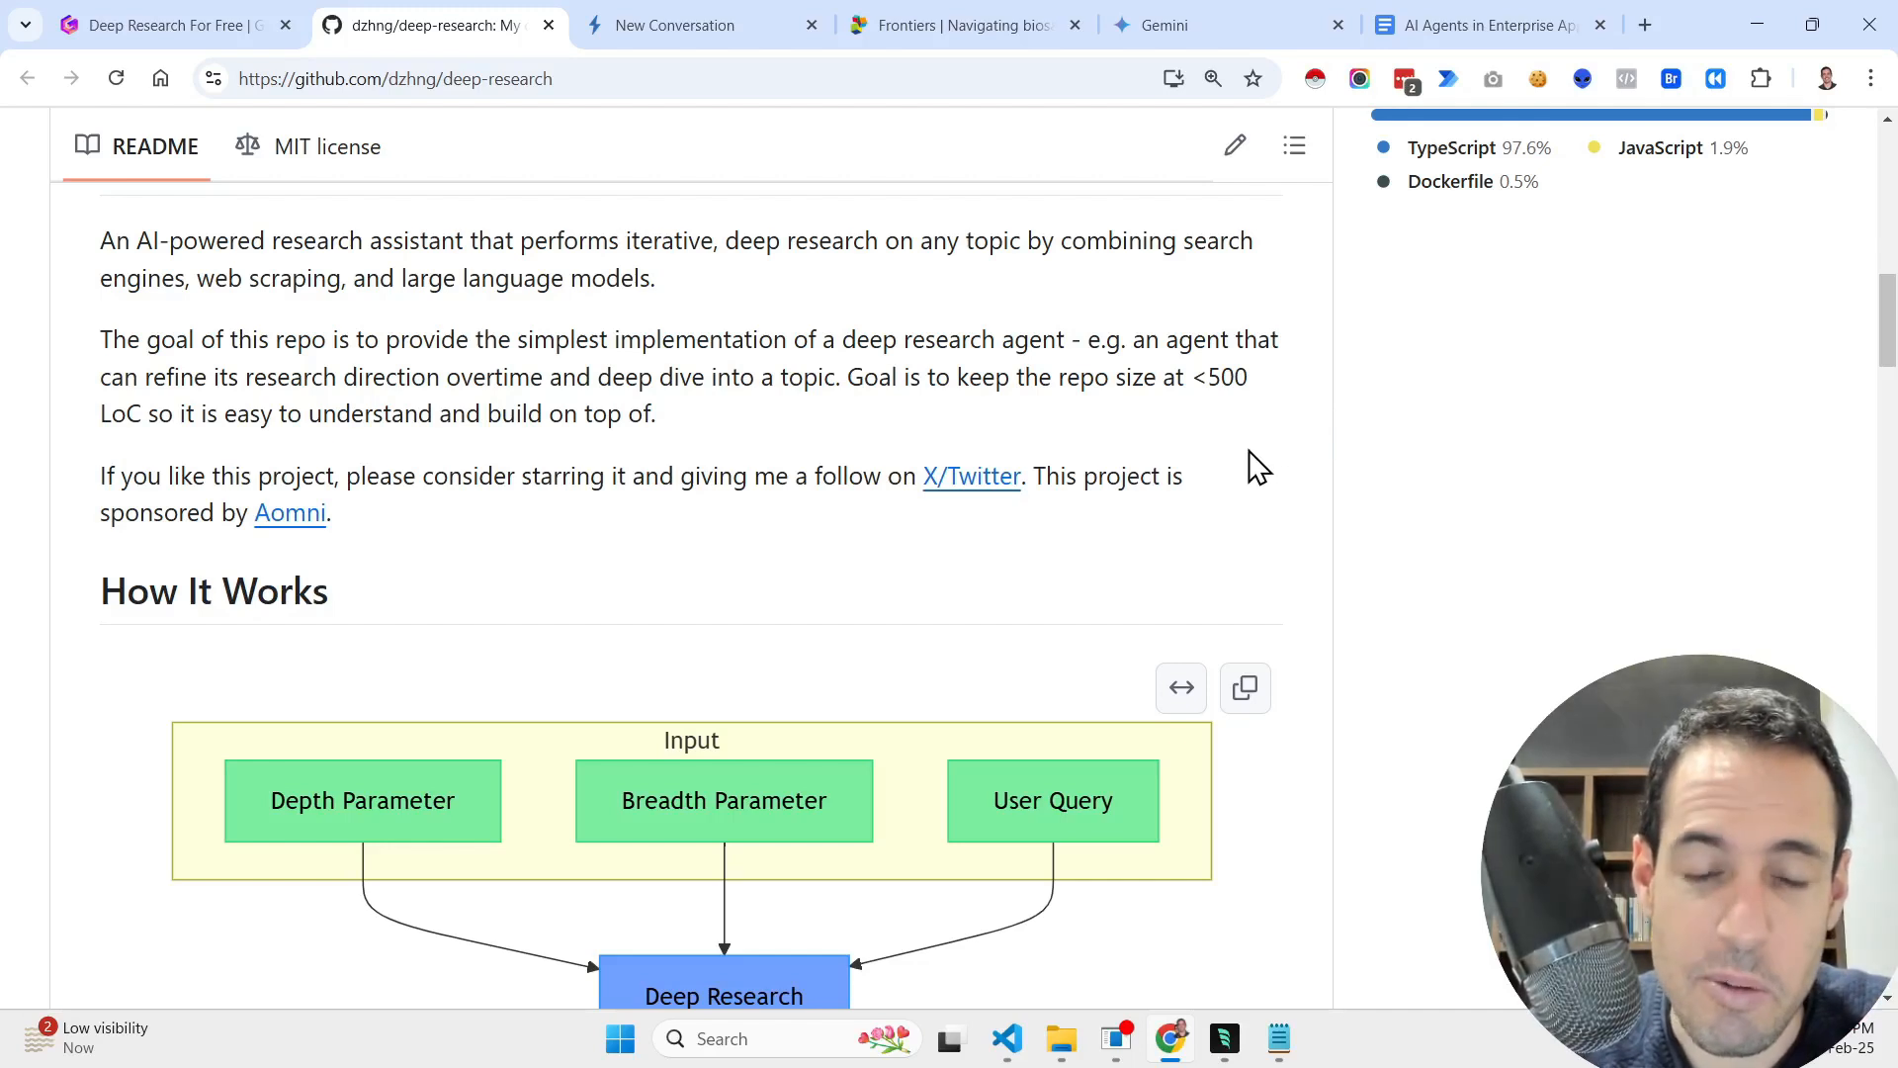
scroll(1256, 465, down, 4)
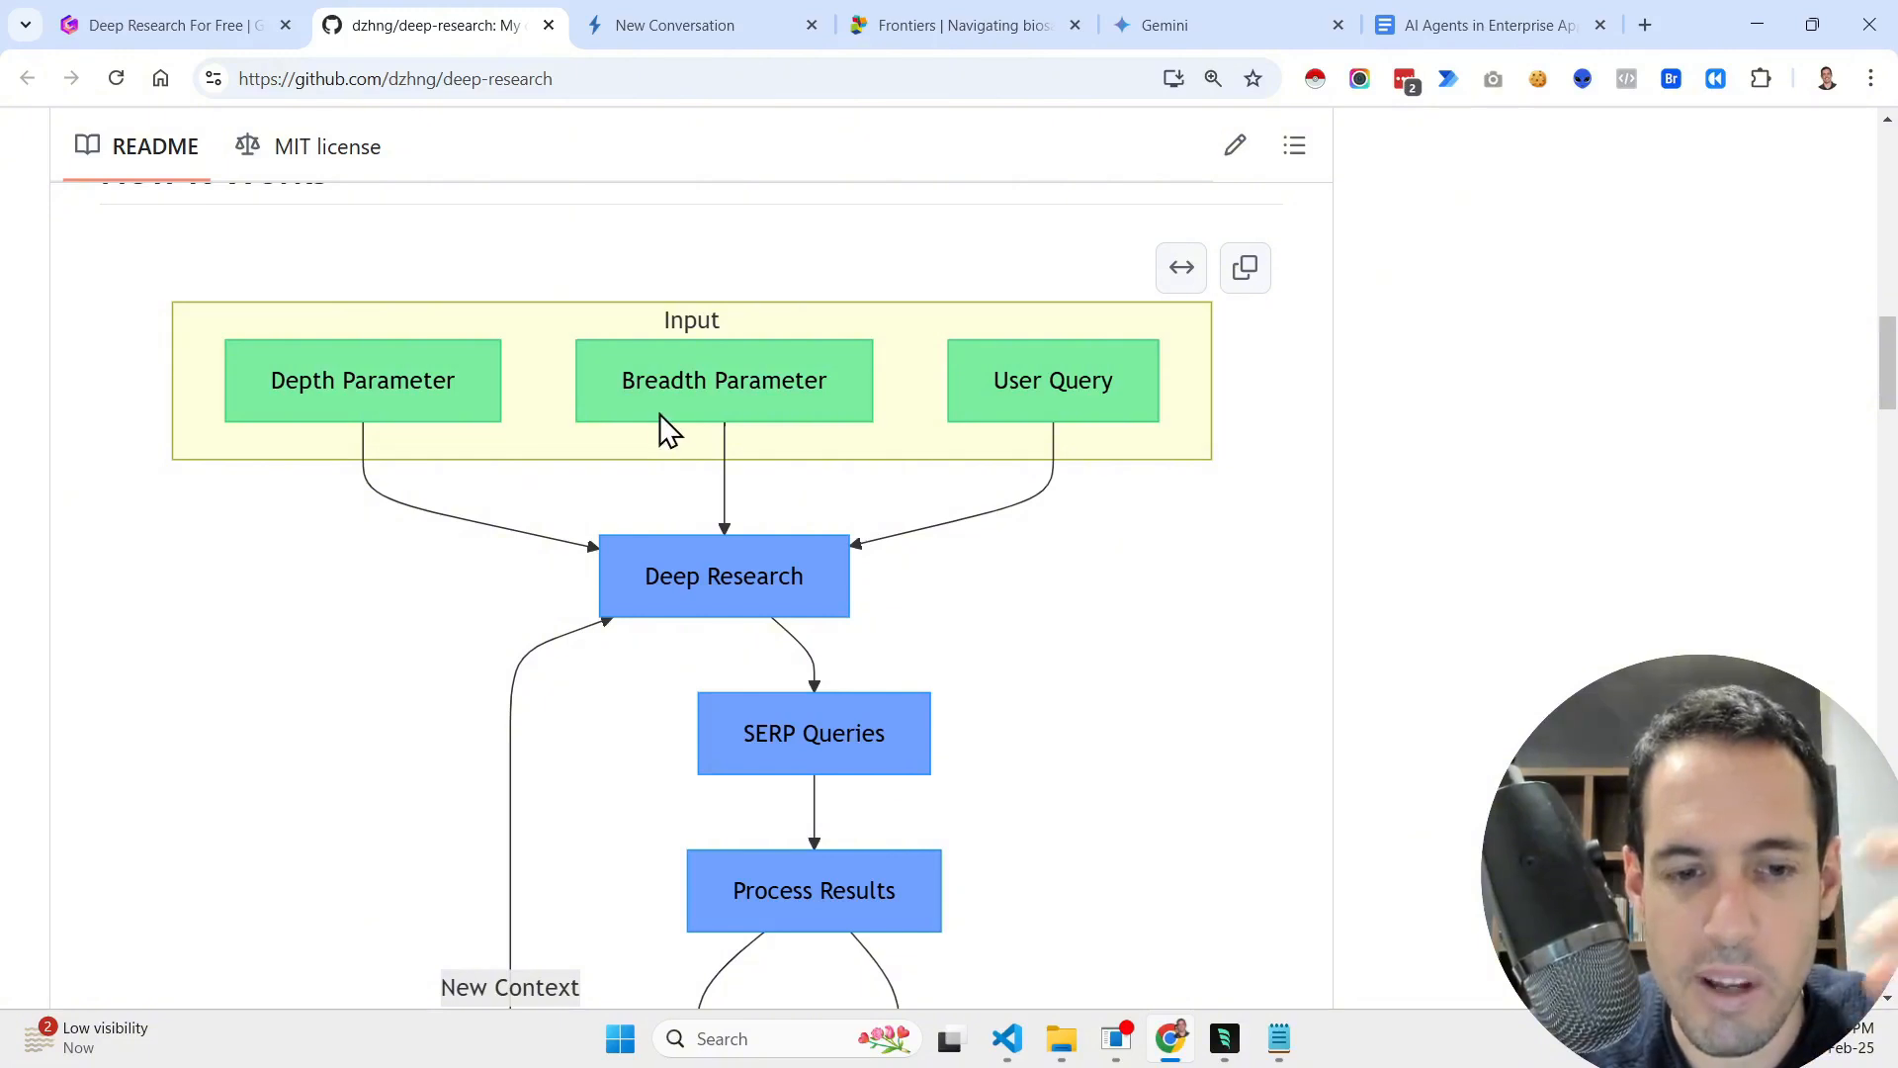
scroll(769, 470, down, 2)
scroll(771, 474, down, 1)
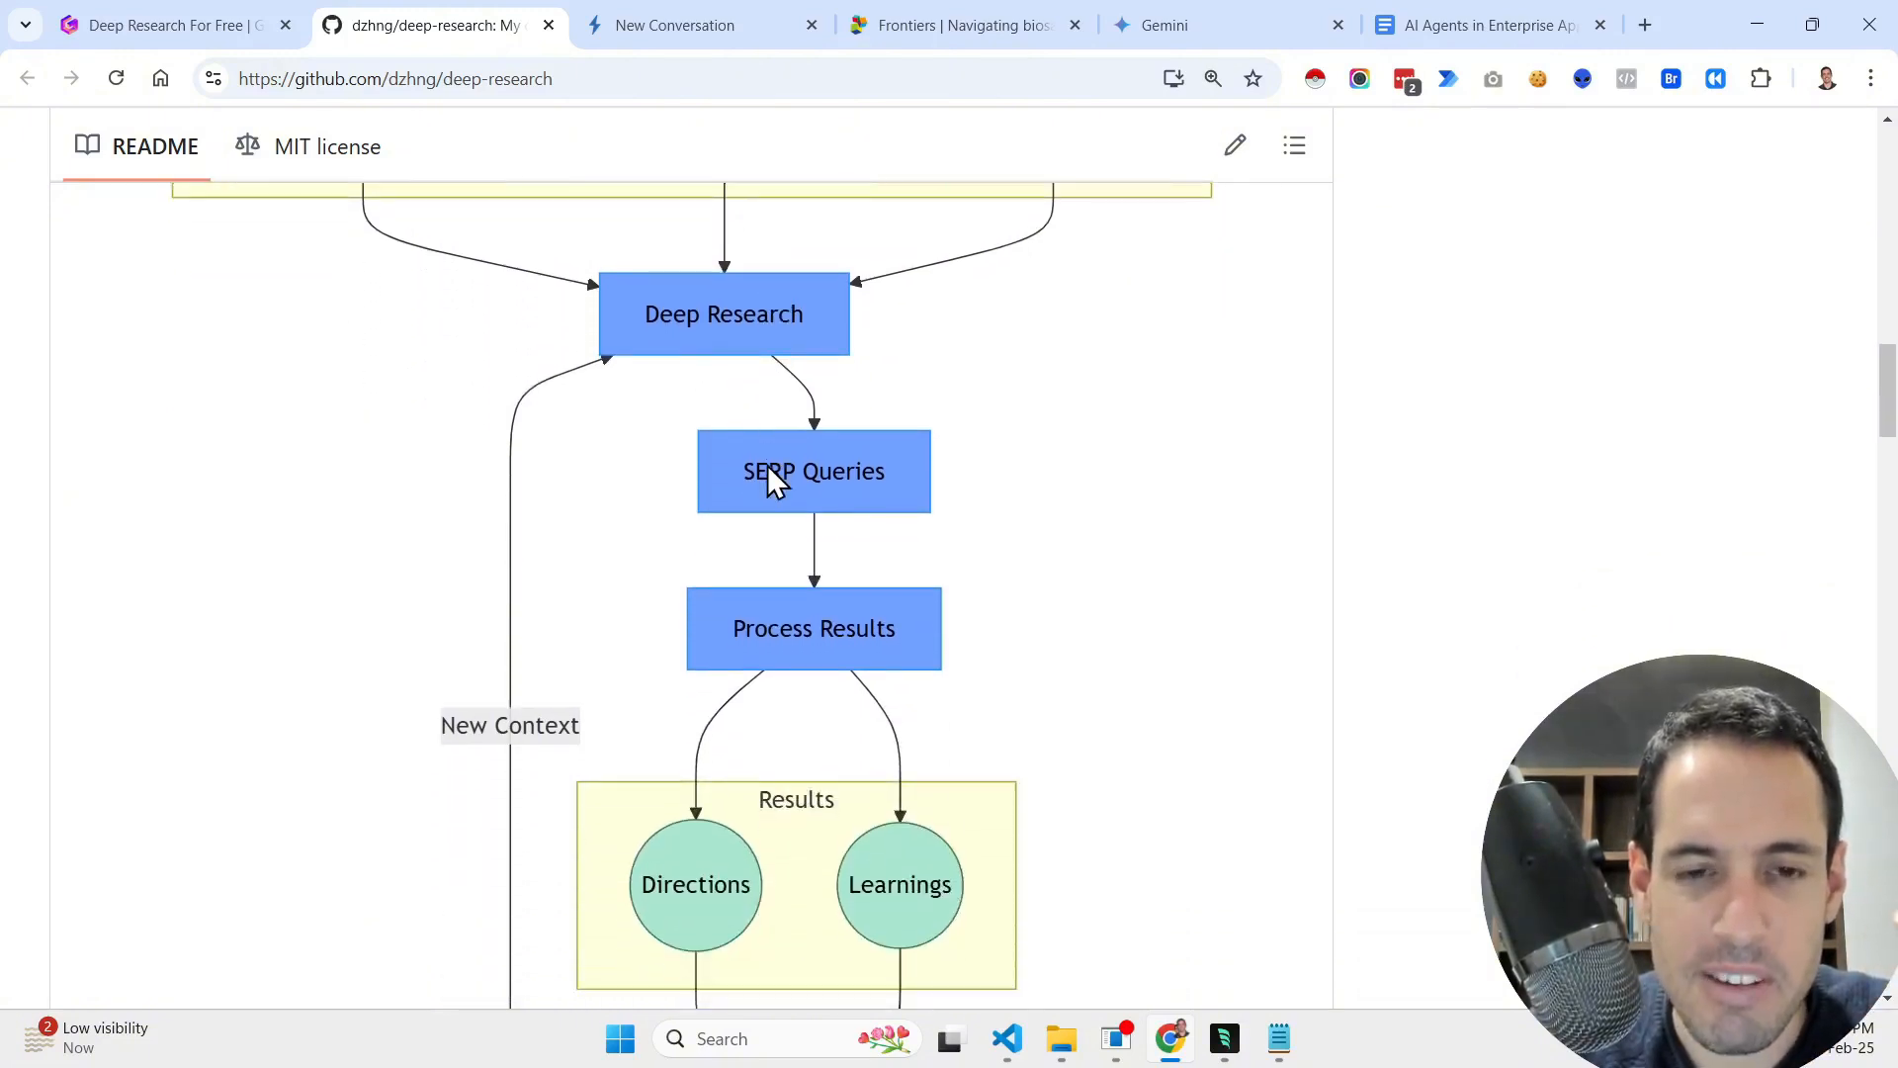
scroll(652, 376, up, 3)
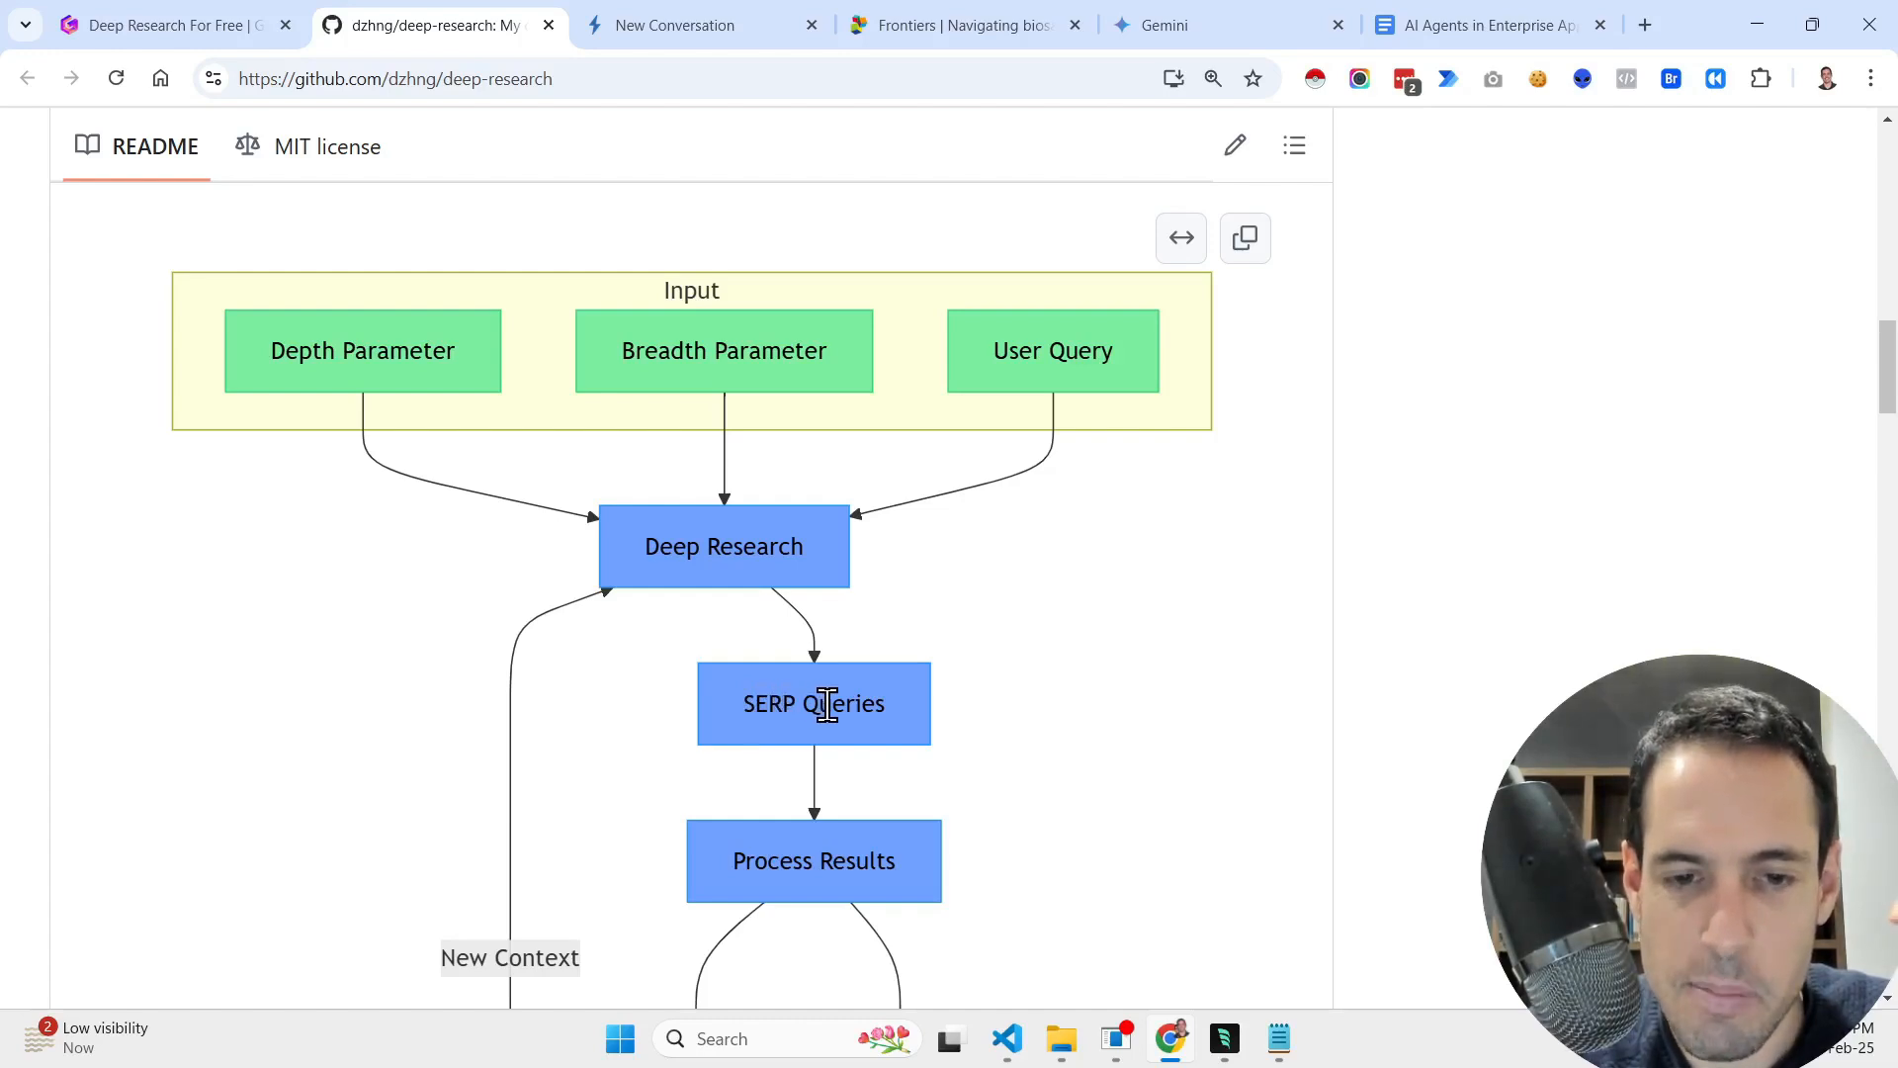
scroll(820, 704, down, 3)
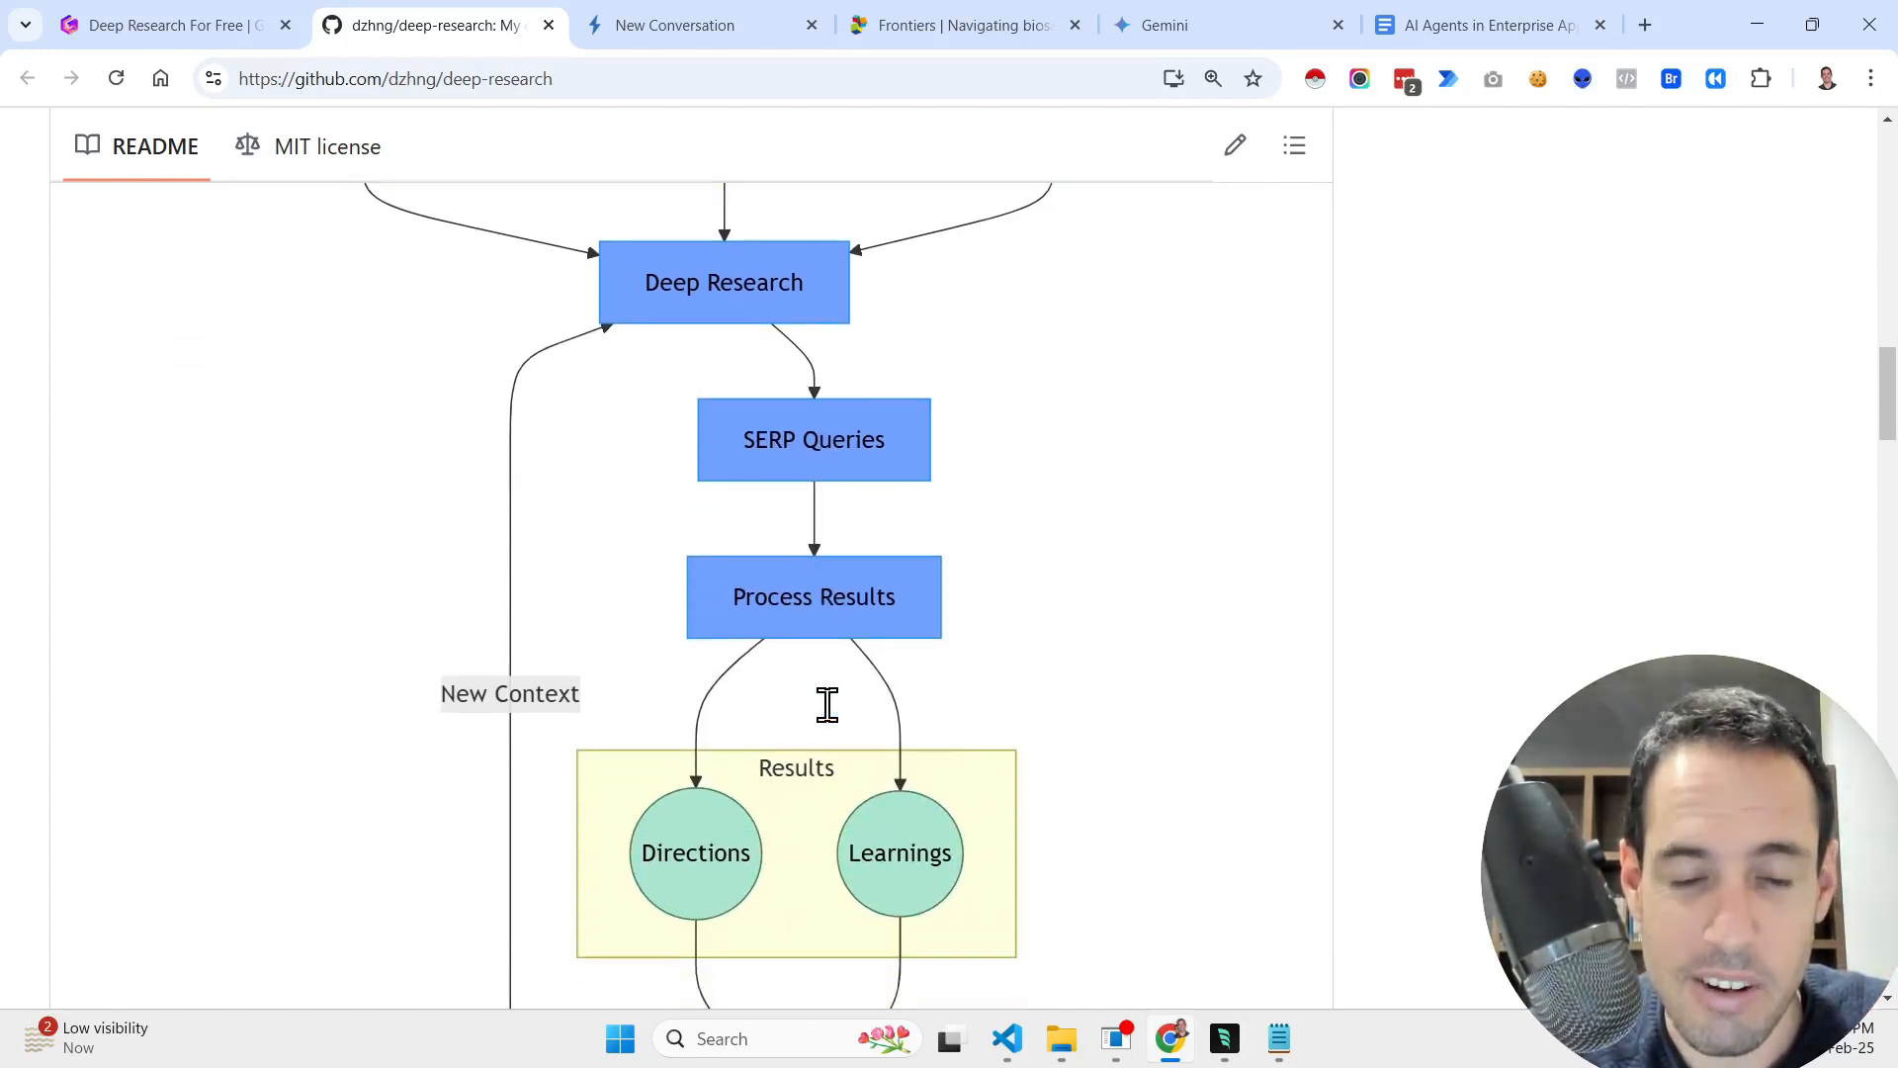
scroll(827, 704, down, 9)
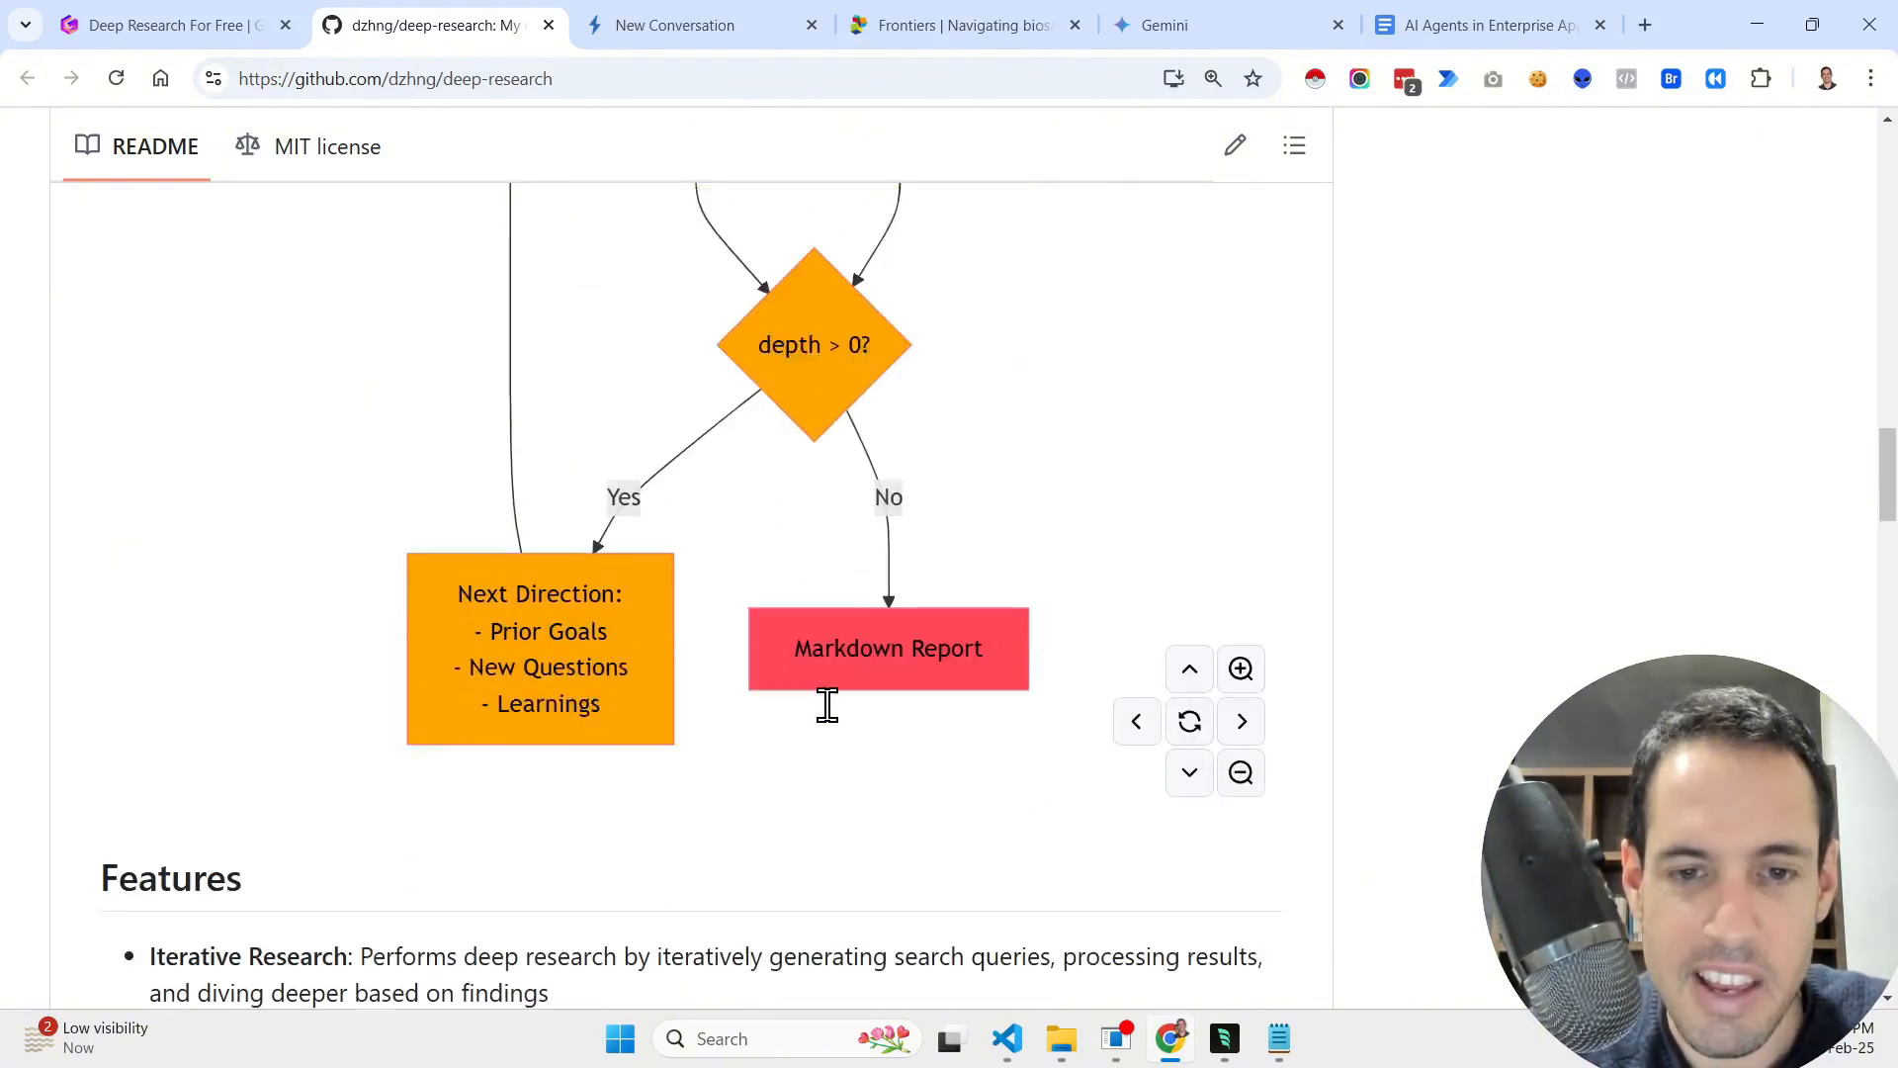
- Read the README's Features and Requirements sections and the Node.js setup instructions for the .env.local file
scroll(827, 704, down, 2)
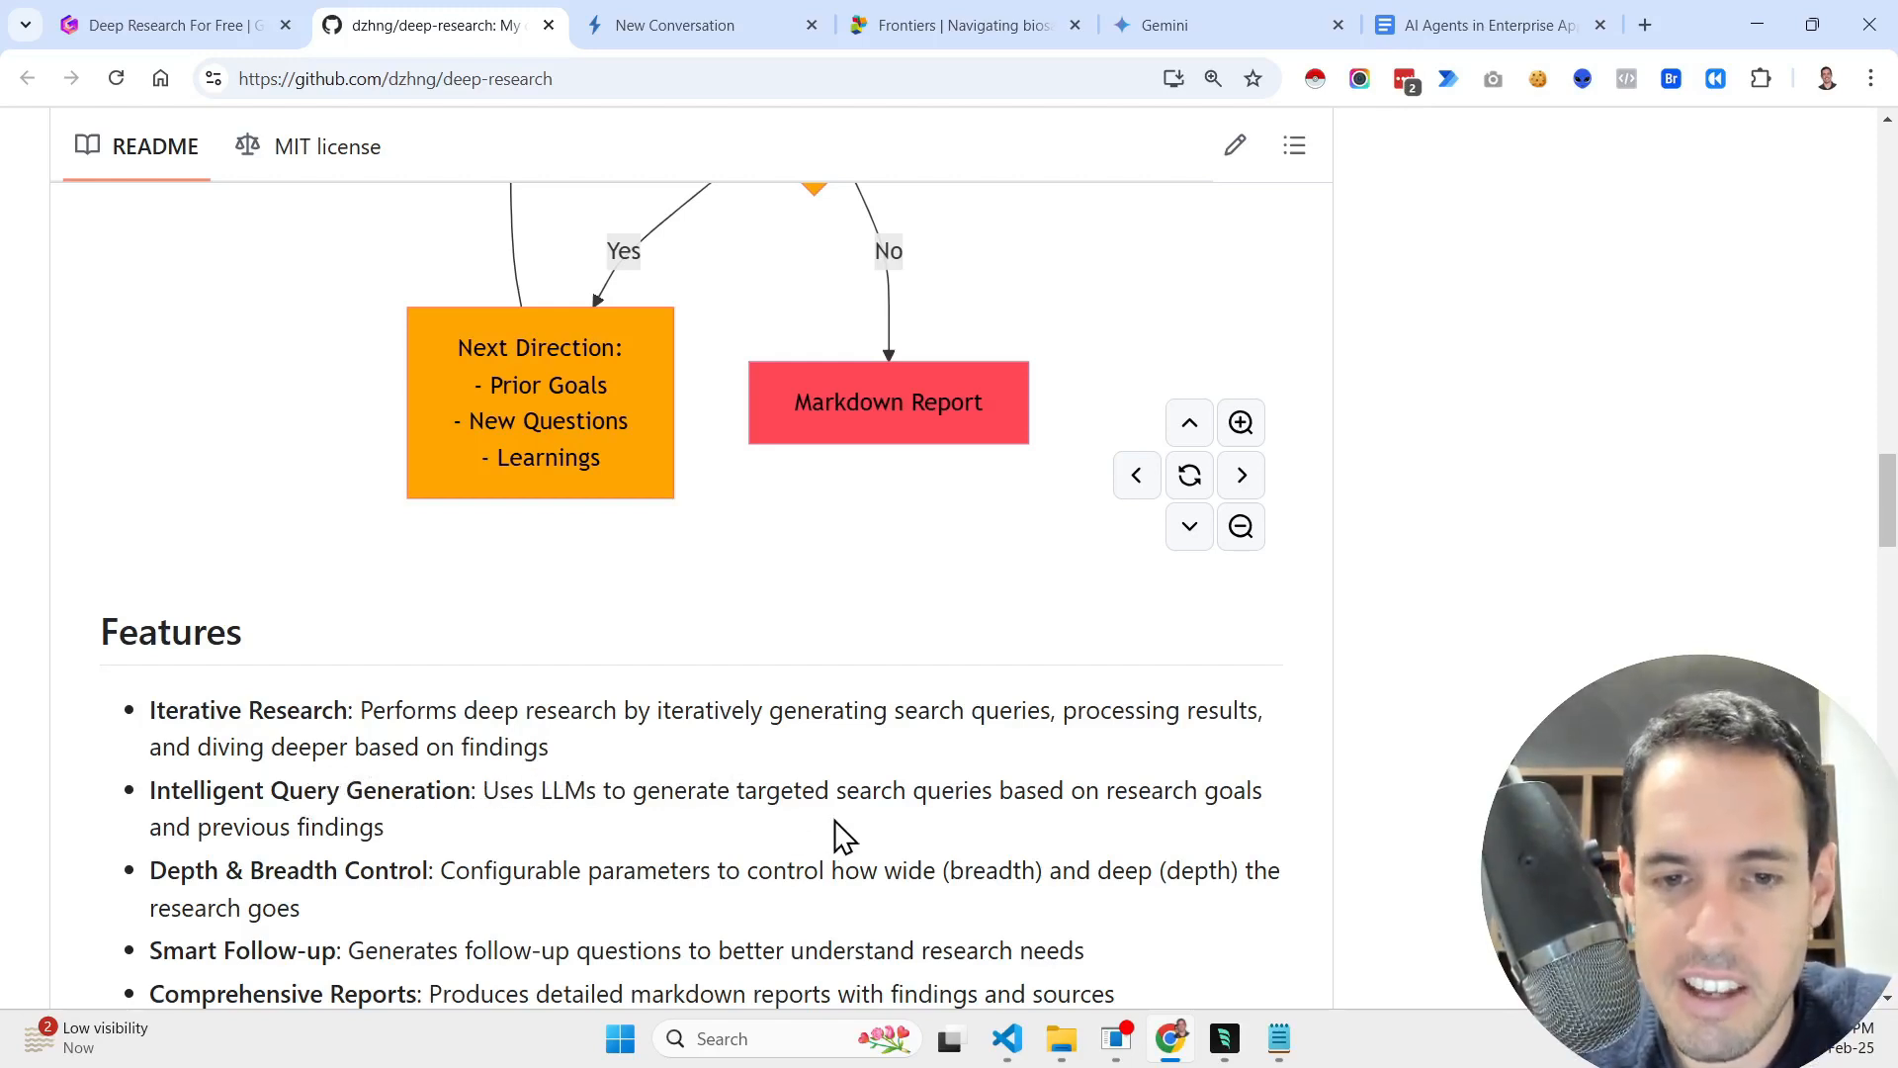
scroll(847, 840, down, 1)
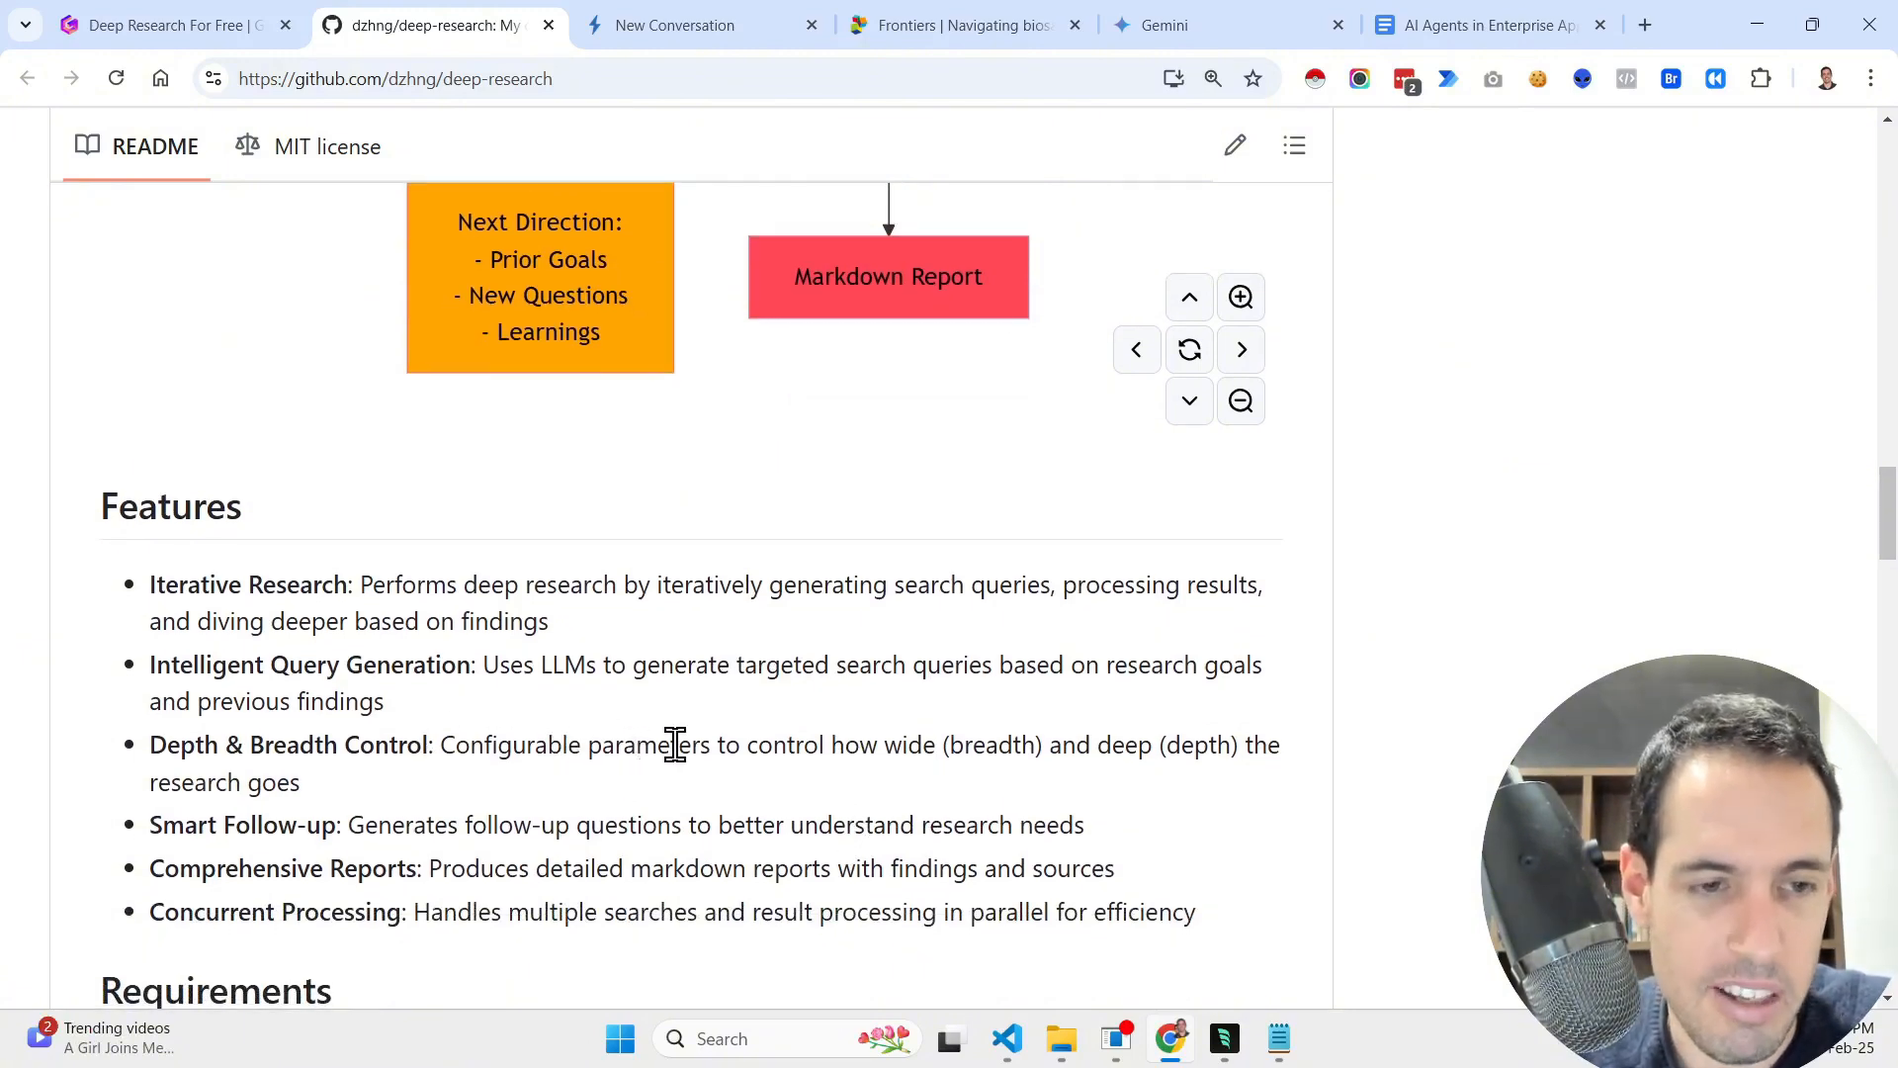
scroll(675, 745, down, 4)
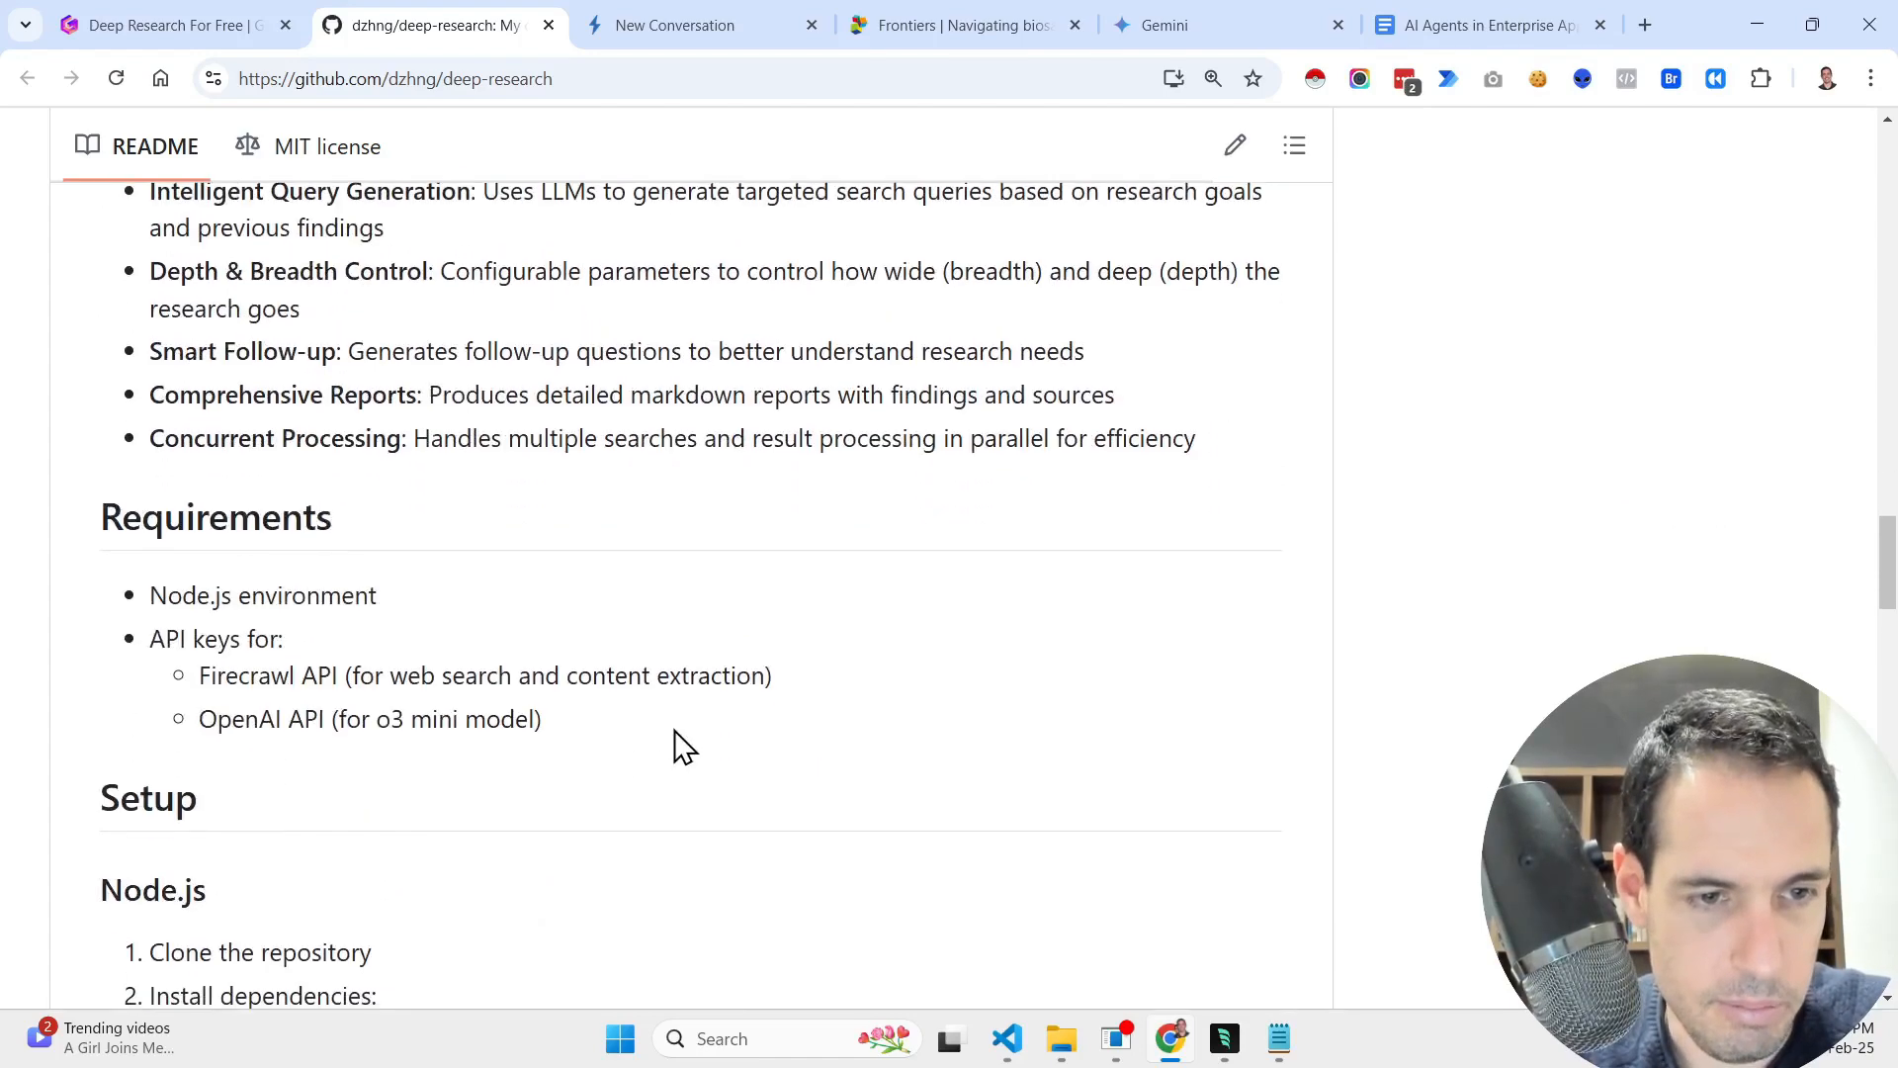
scroll(675, 746, down, 3)
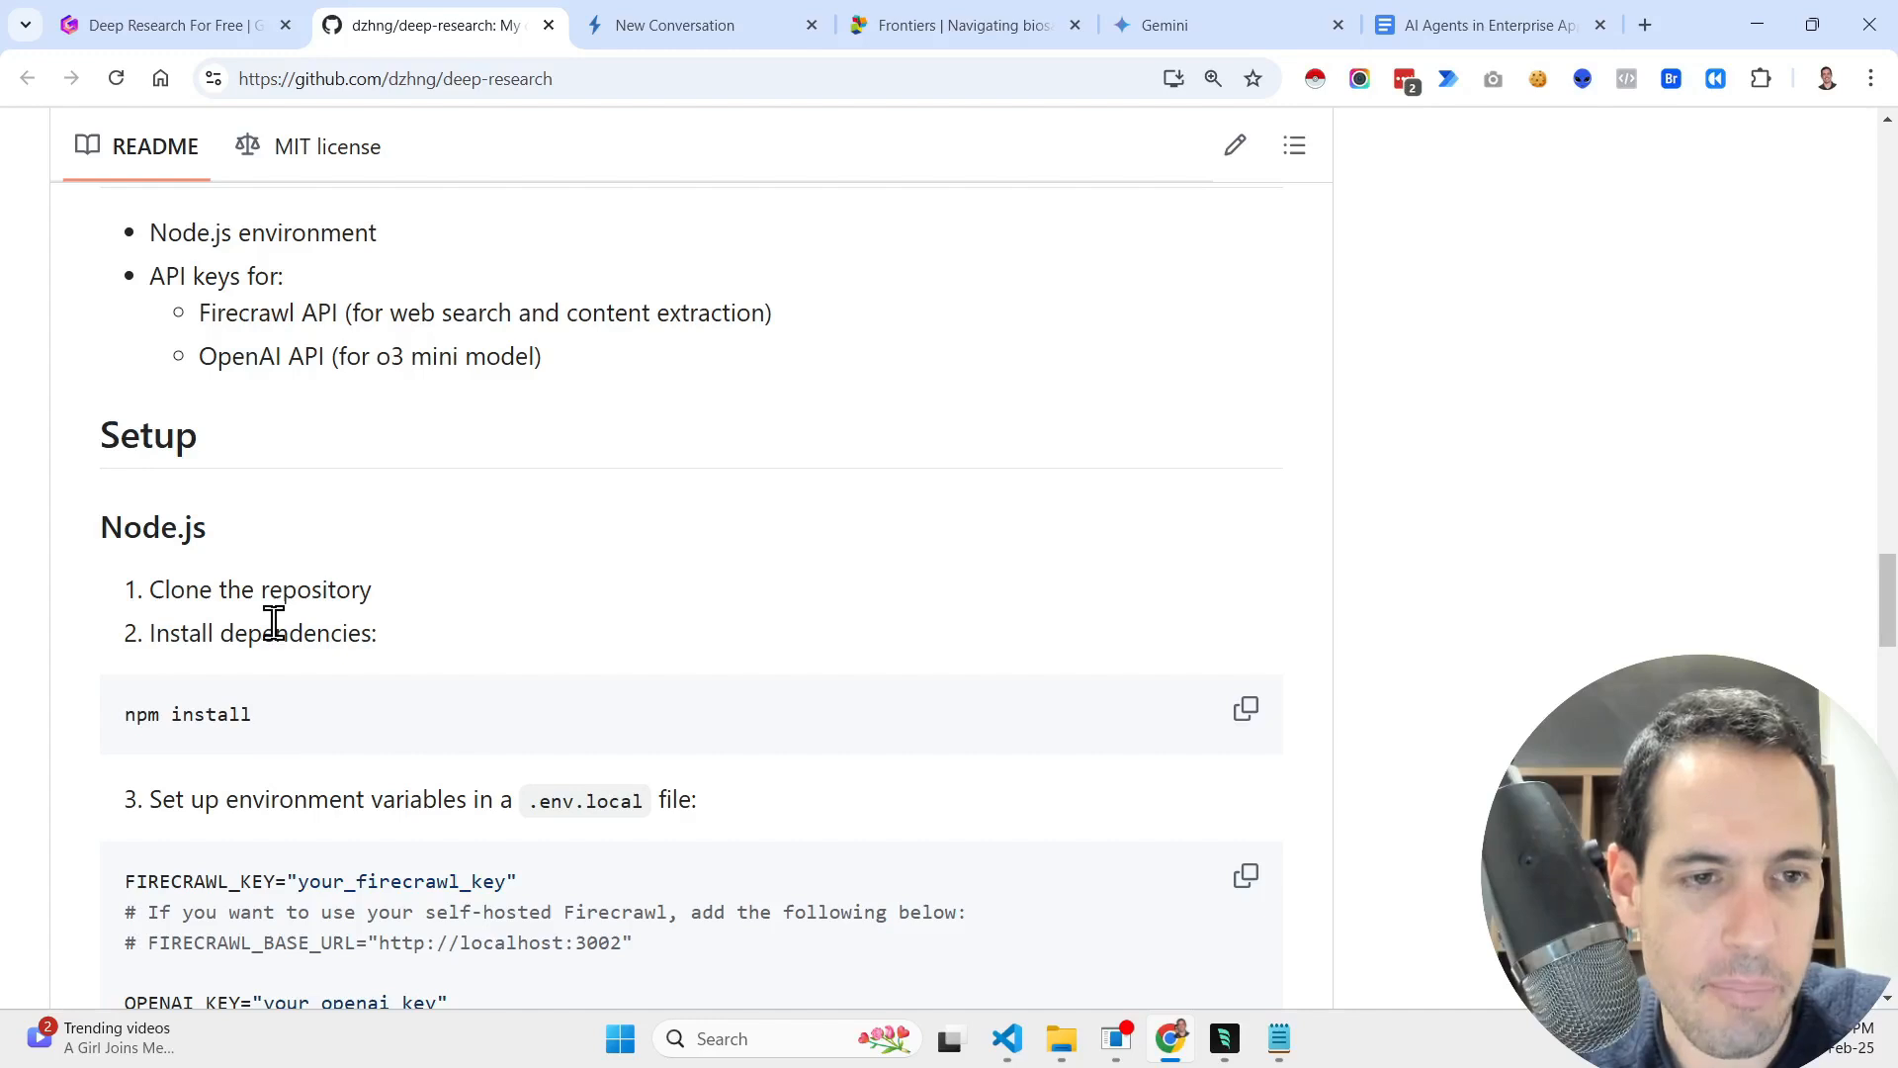
scroll(316, 709, down, 1)
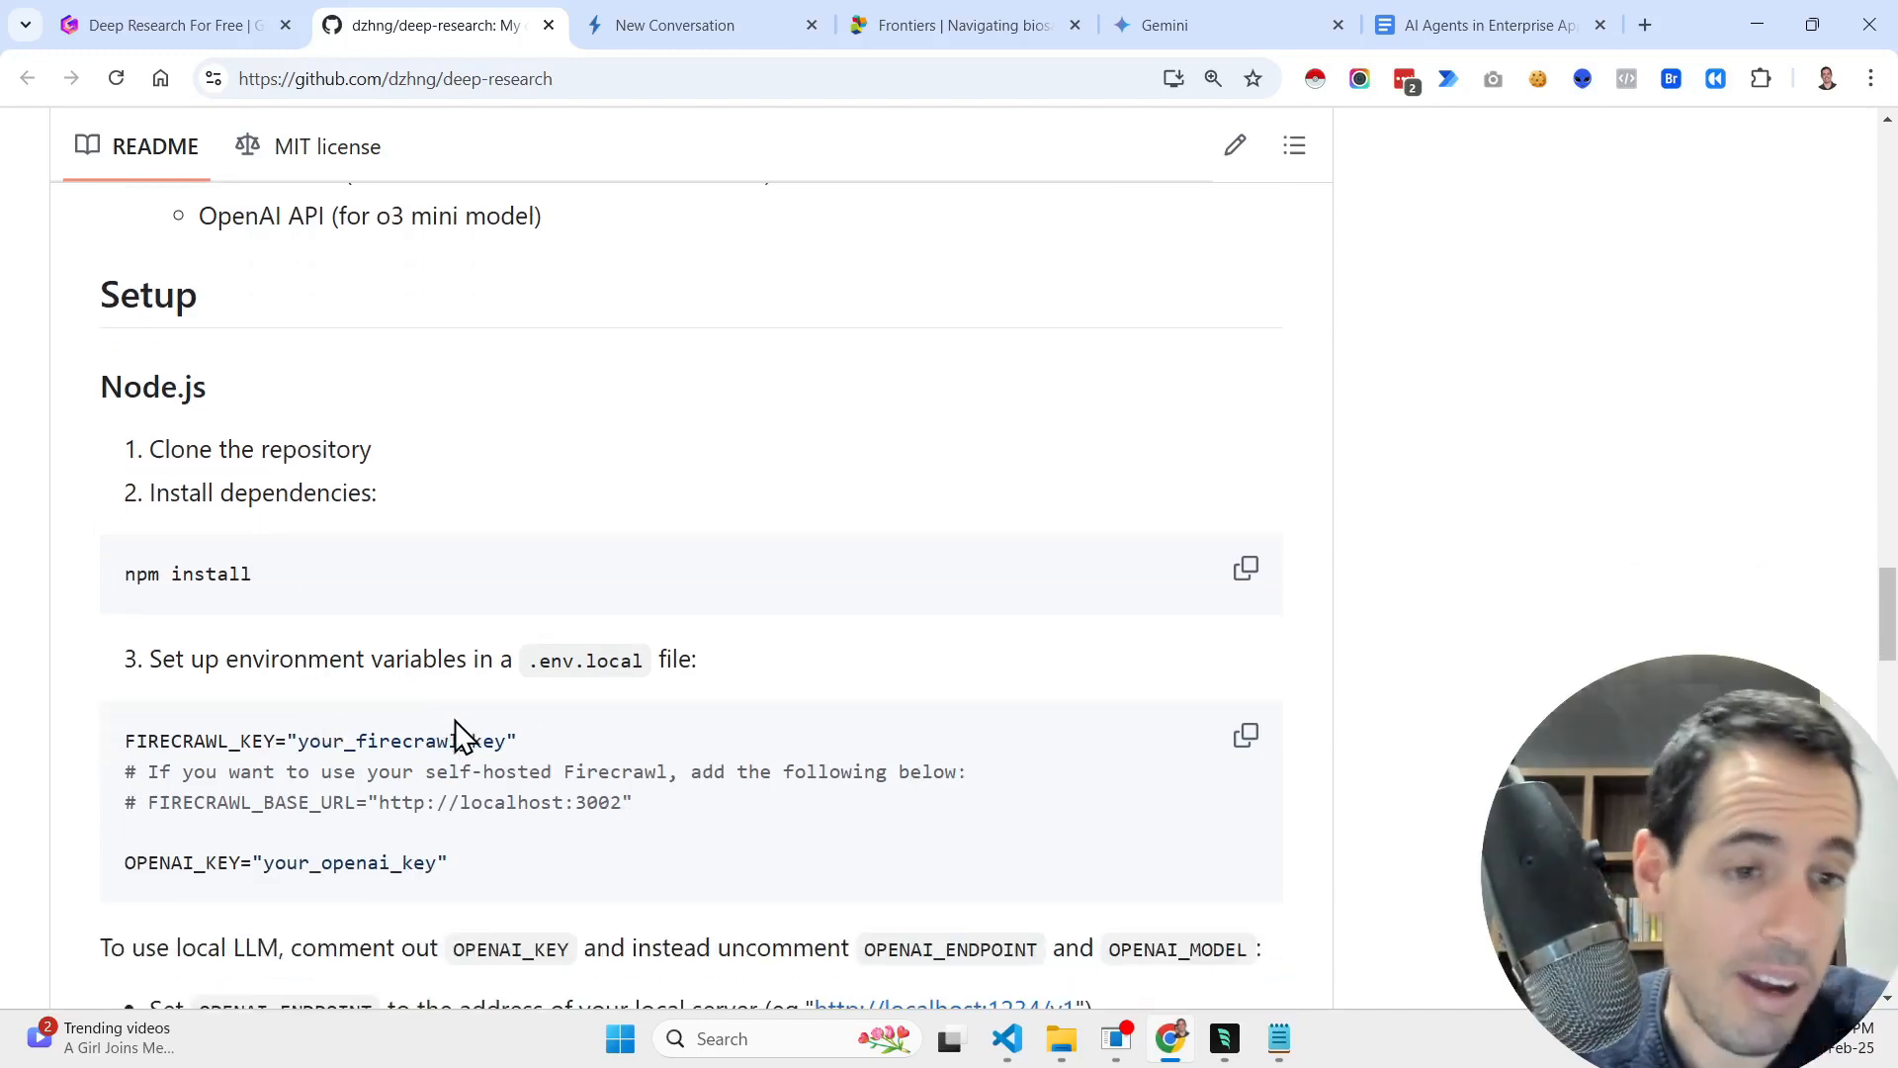
- Open the Firecrawl dashboard in a new browser tab and go to its API Keys page
click(1649, 26)
text(fire)
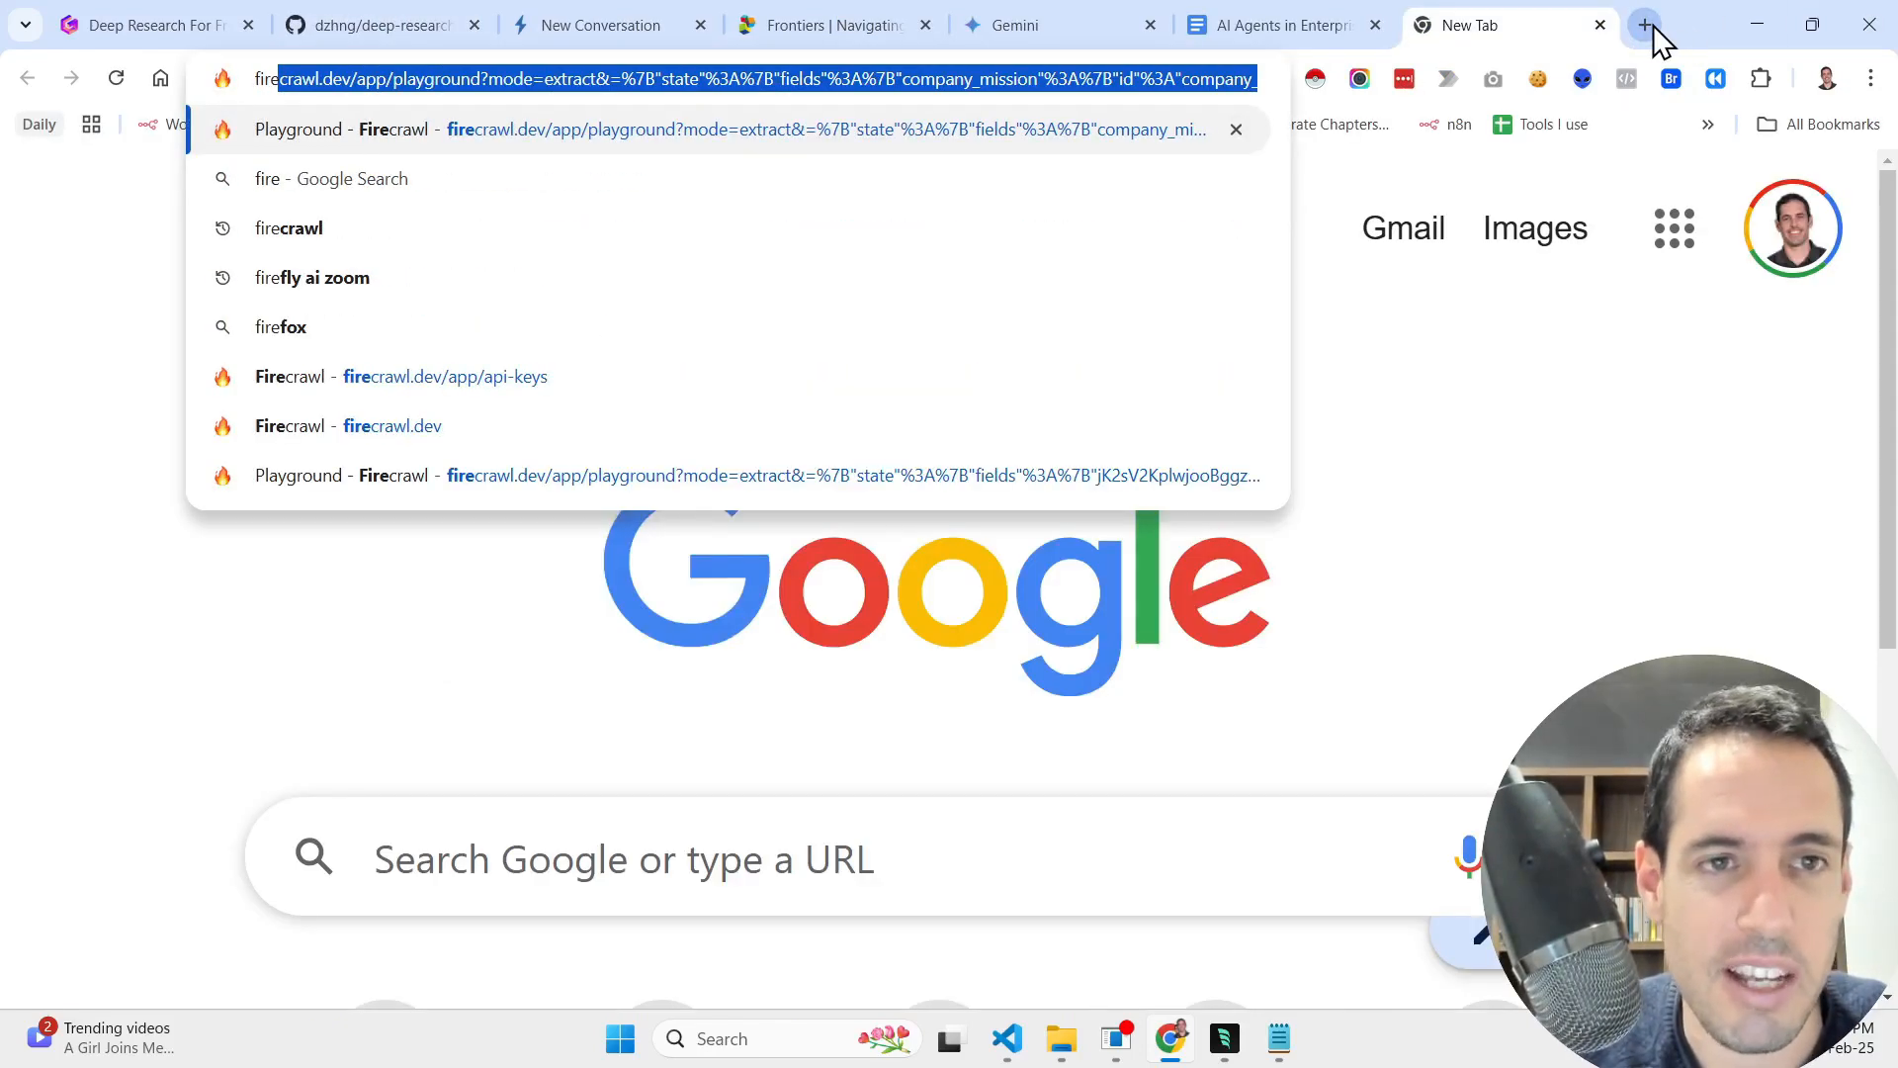
key(Return)
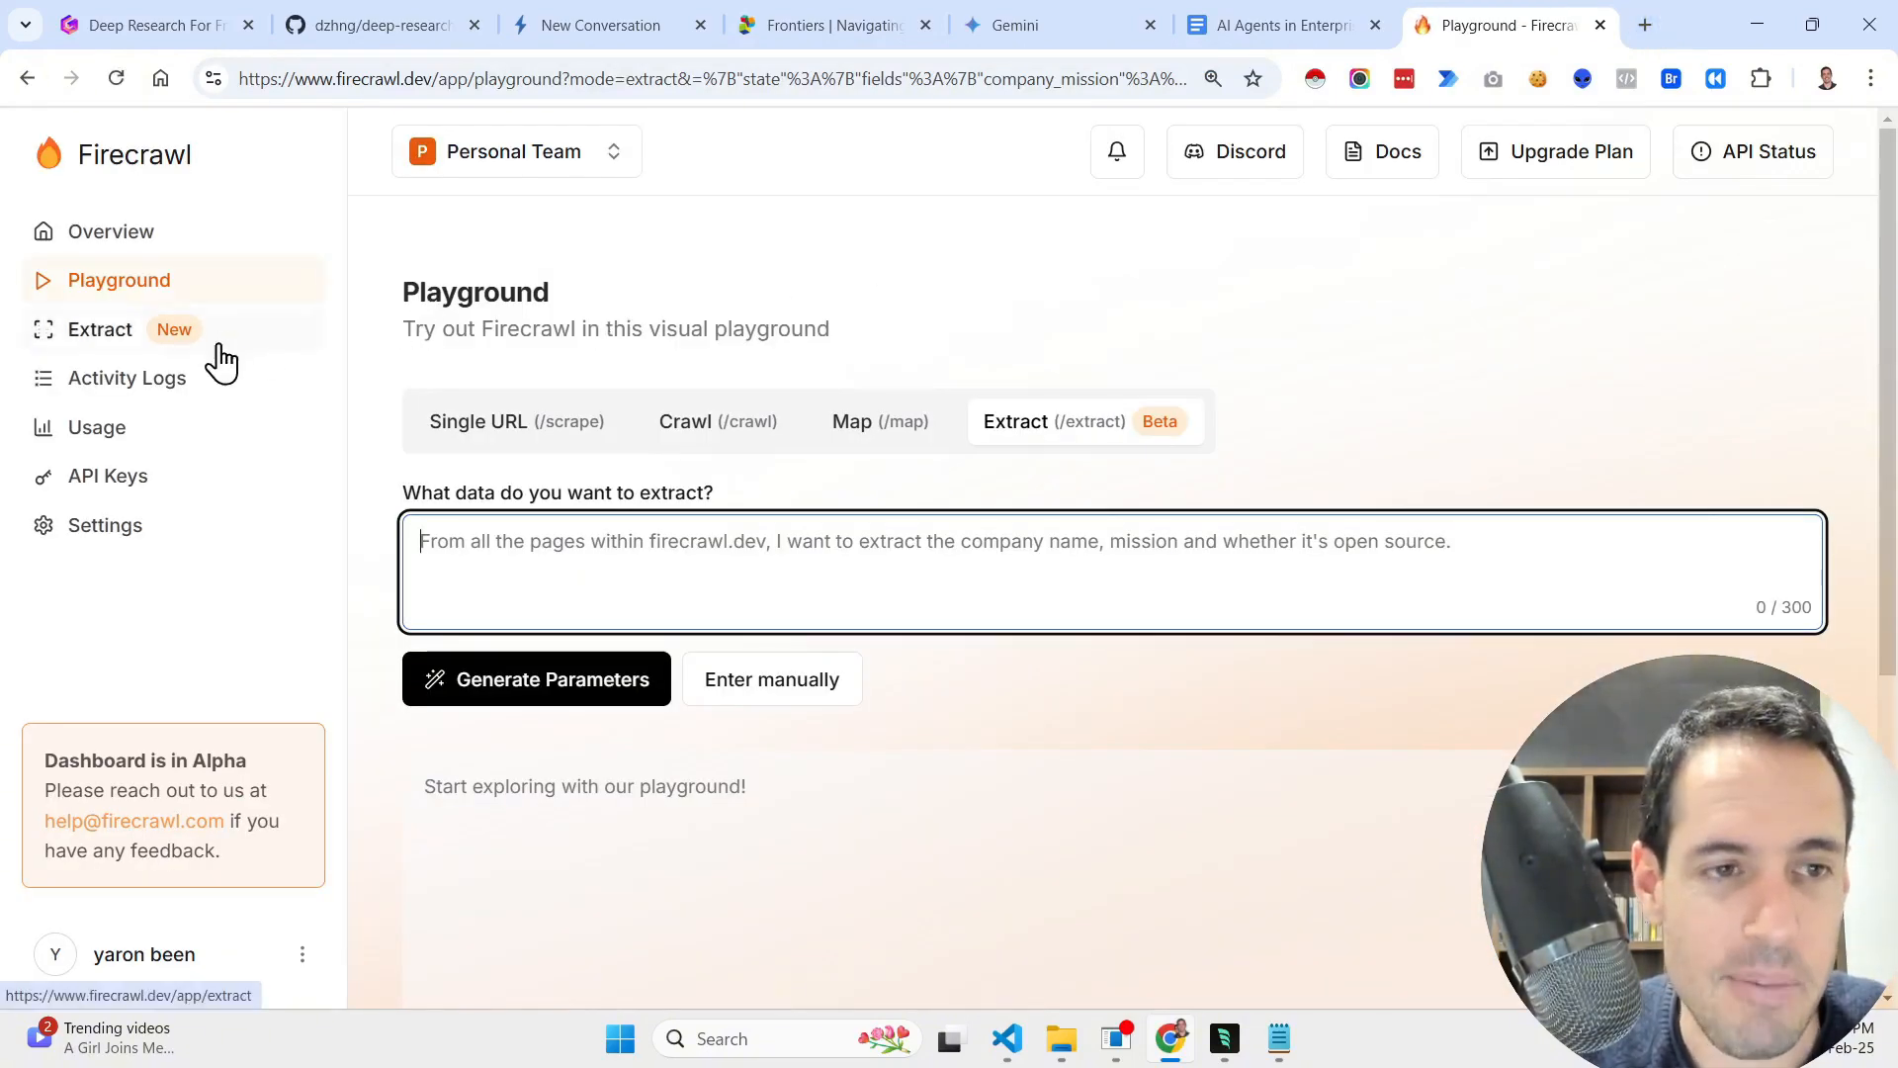
click(133, 346)
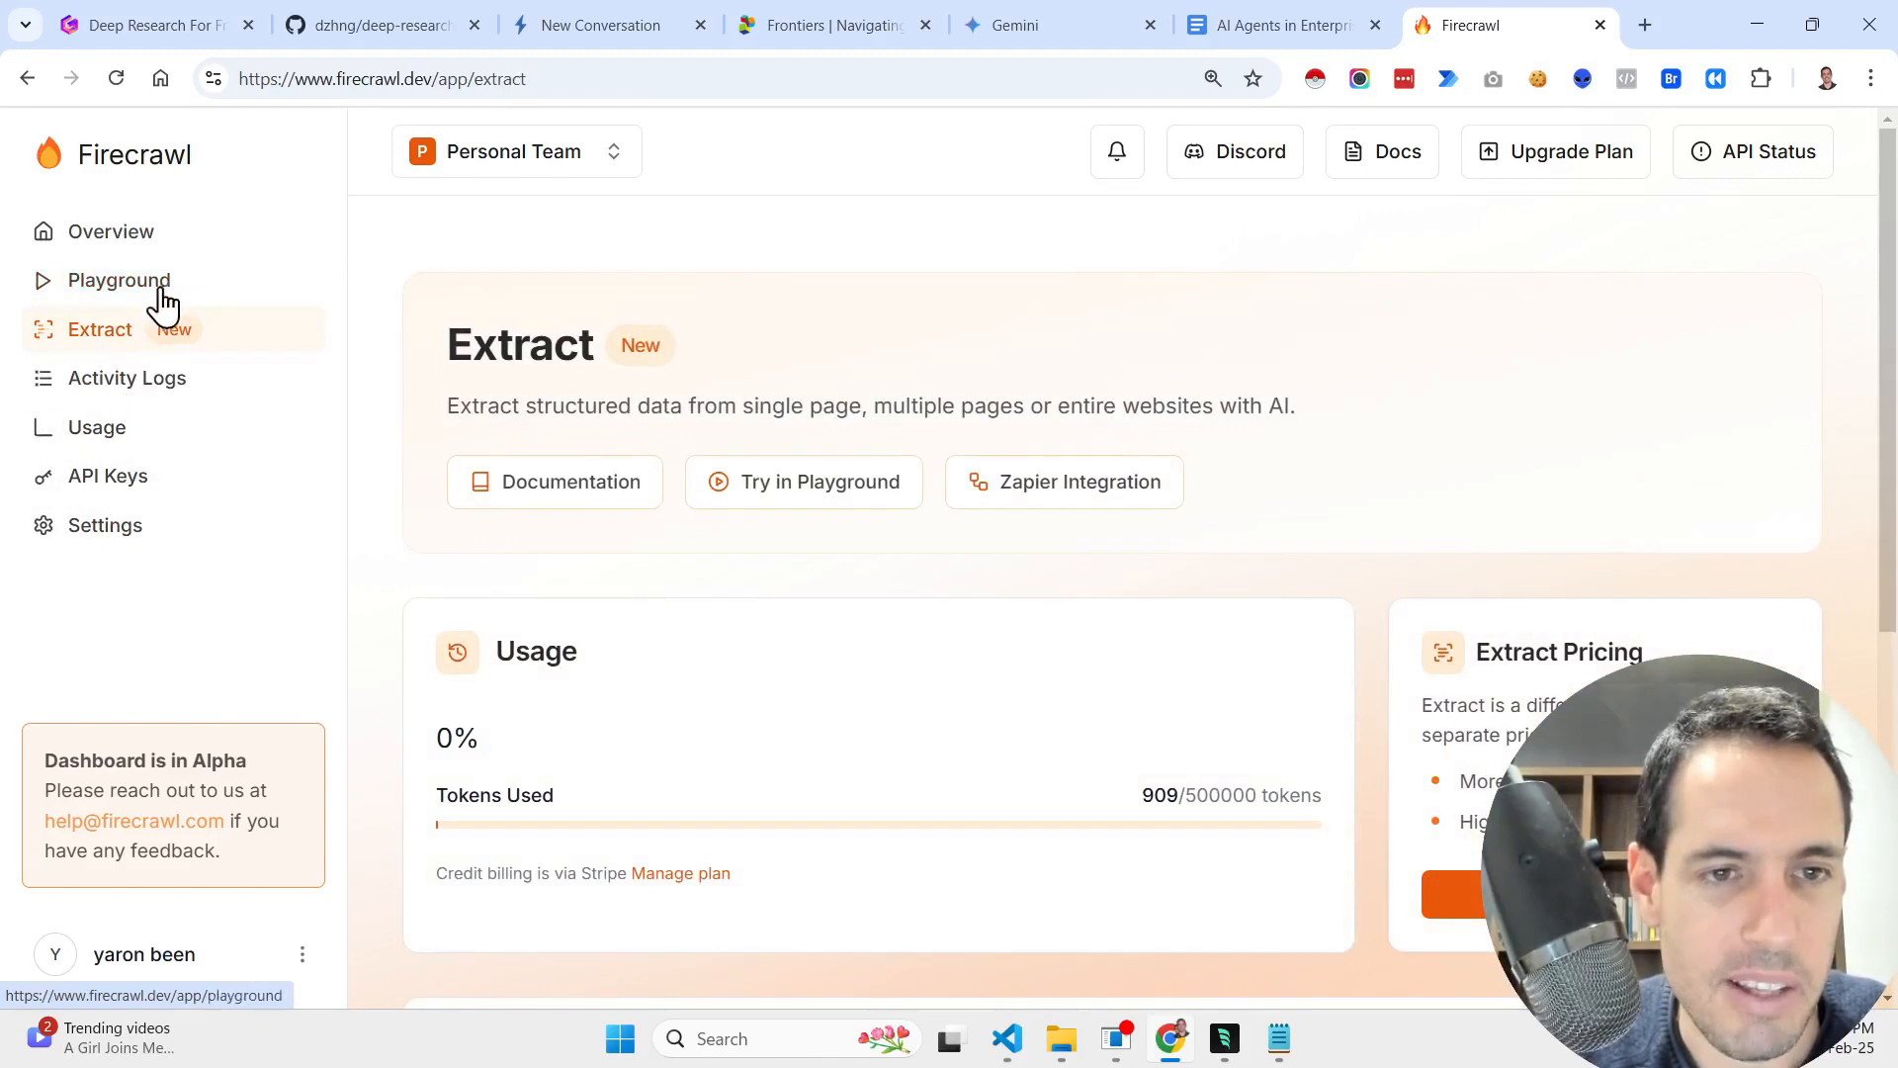
click(131, 481)
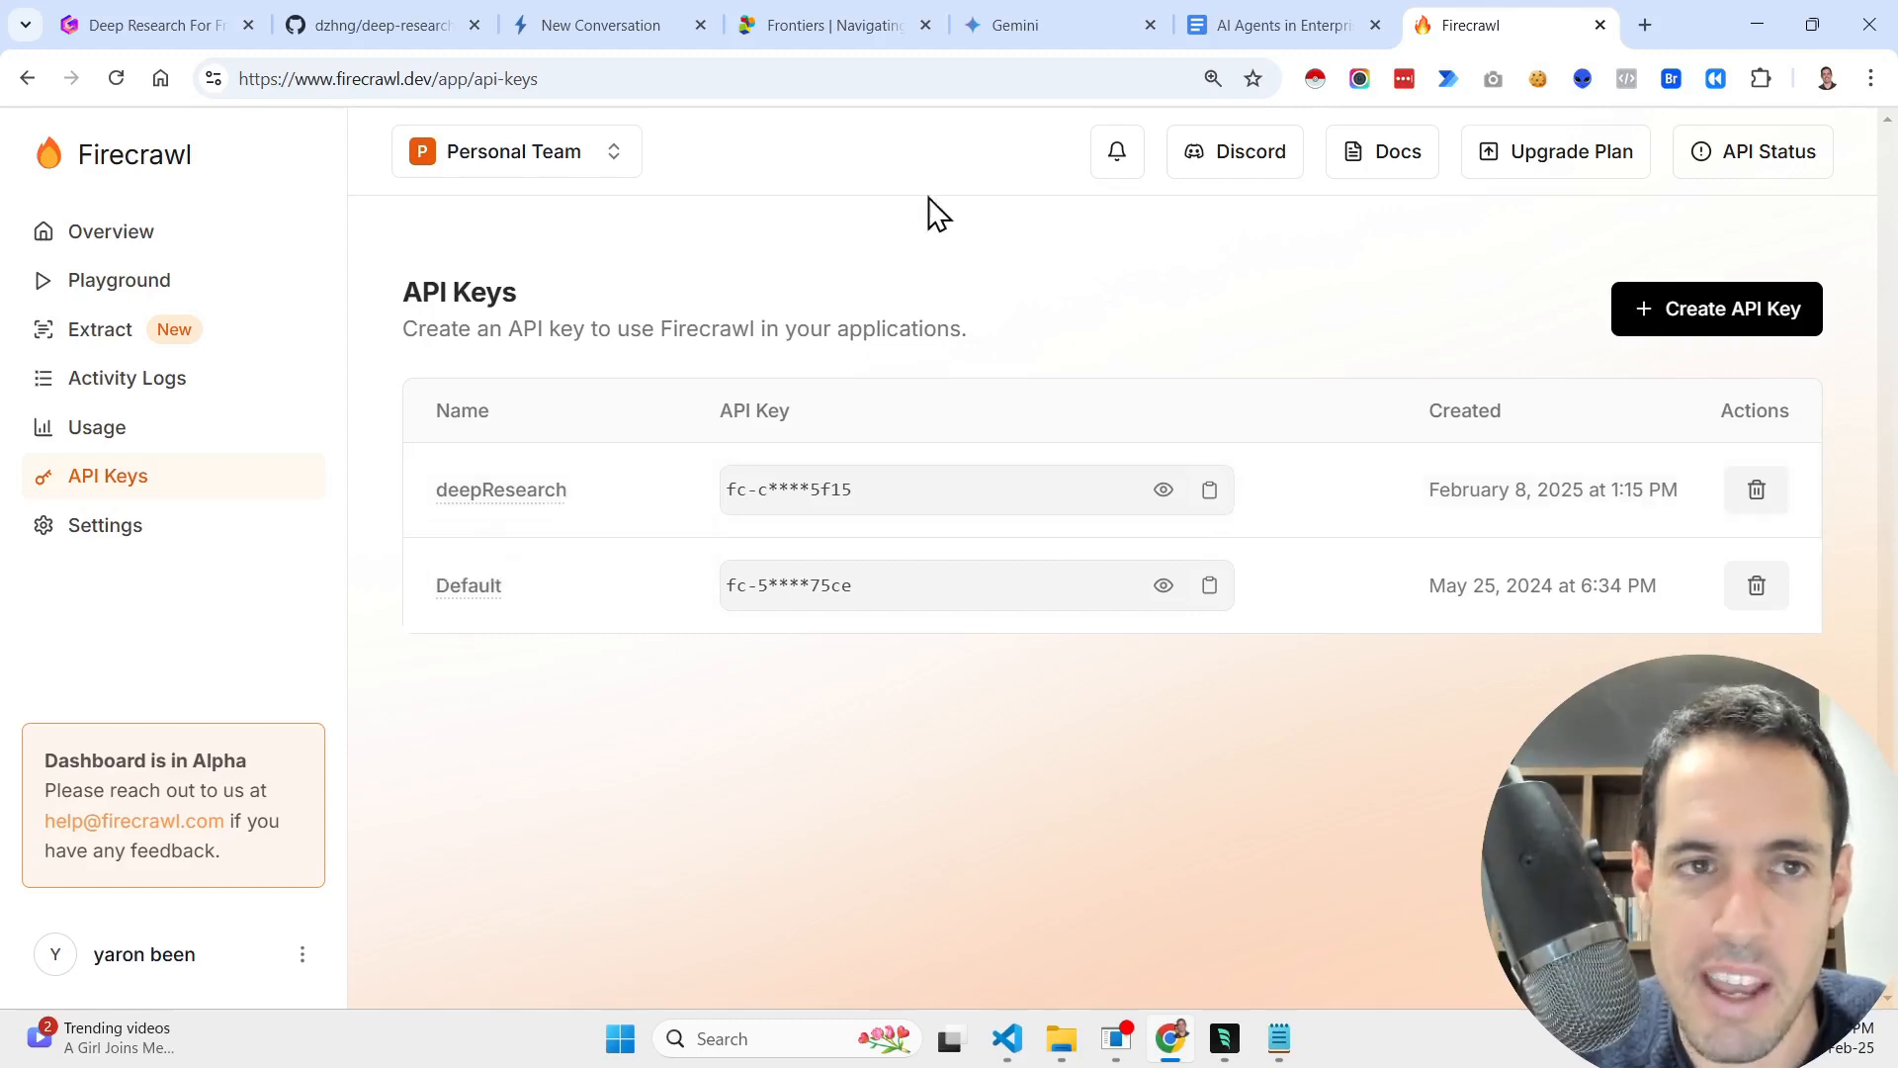
- Return to the deep-research README and read the environment variable, local LLM, Docker and Usage instructions
click(351, 20)
scroll(556, 728, down, 1)
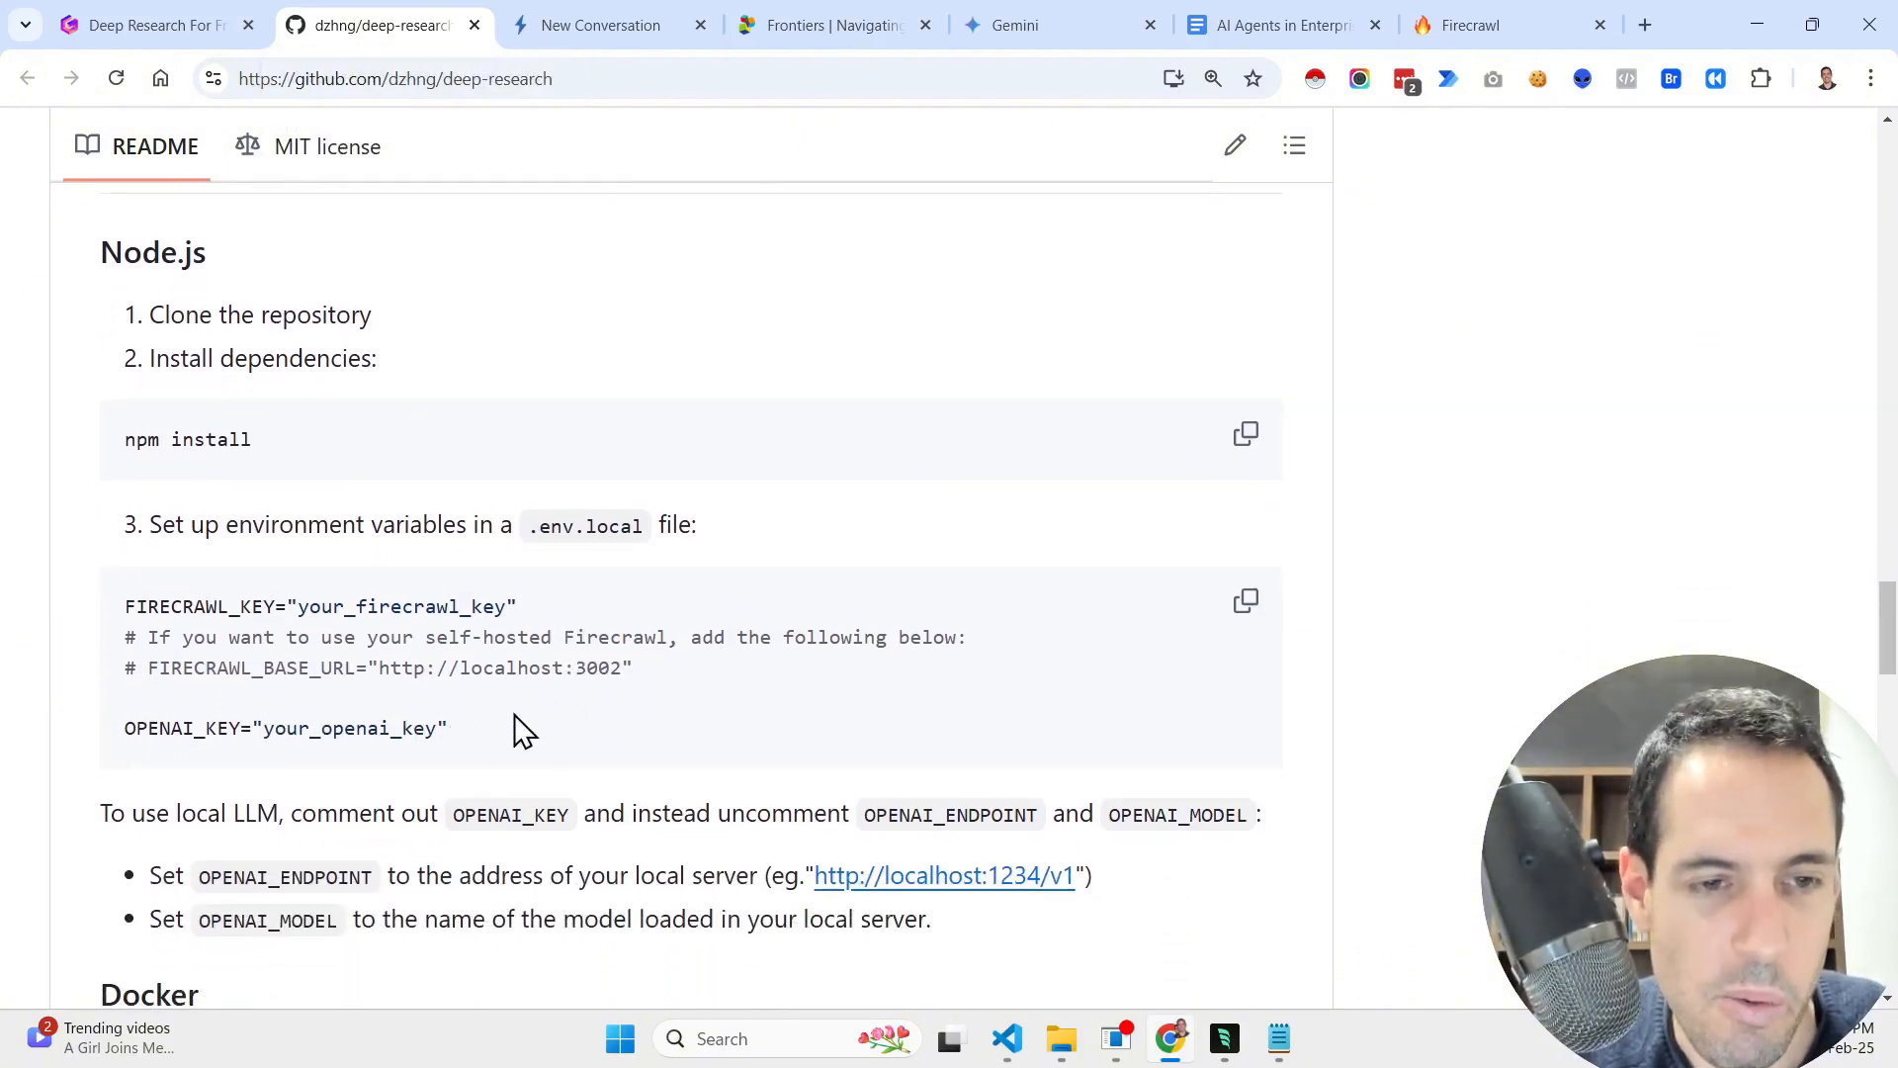
scroll(515, 715, down, 4)
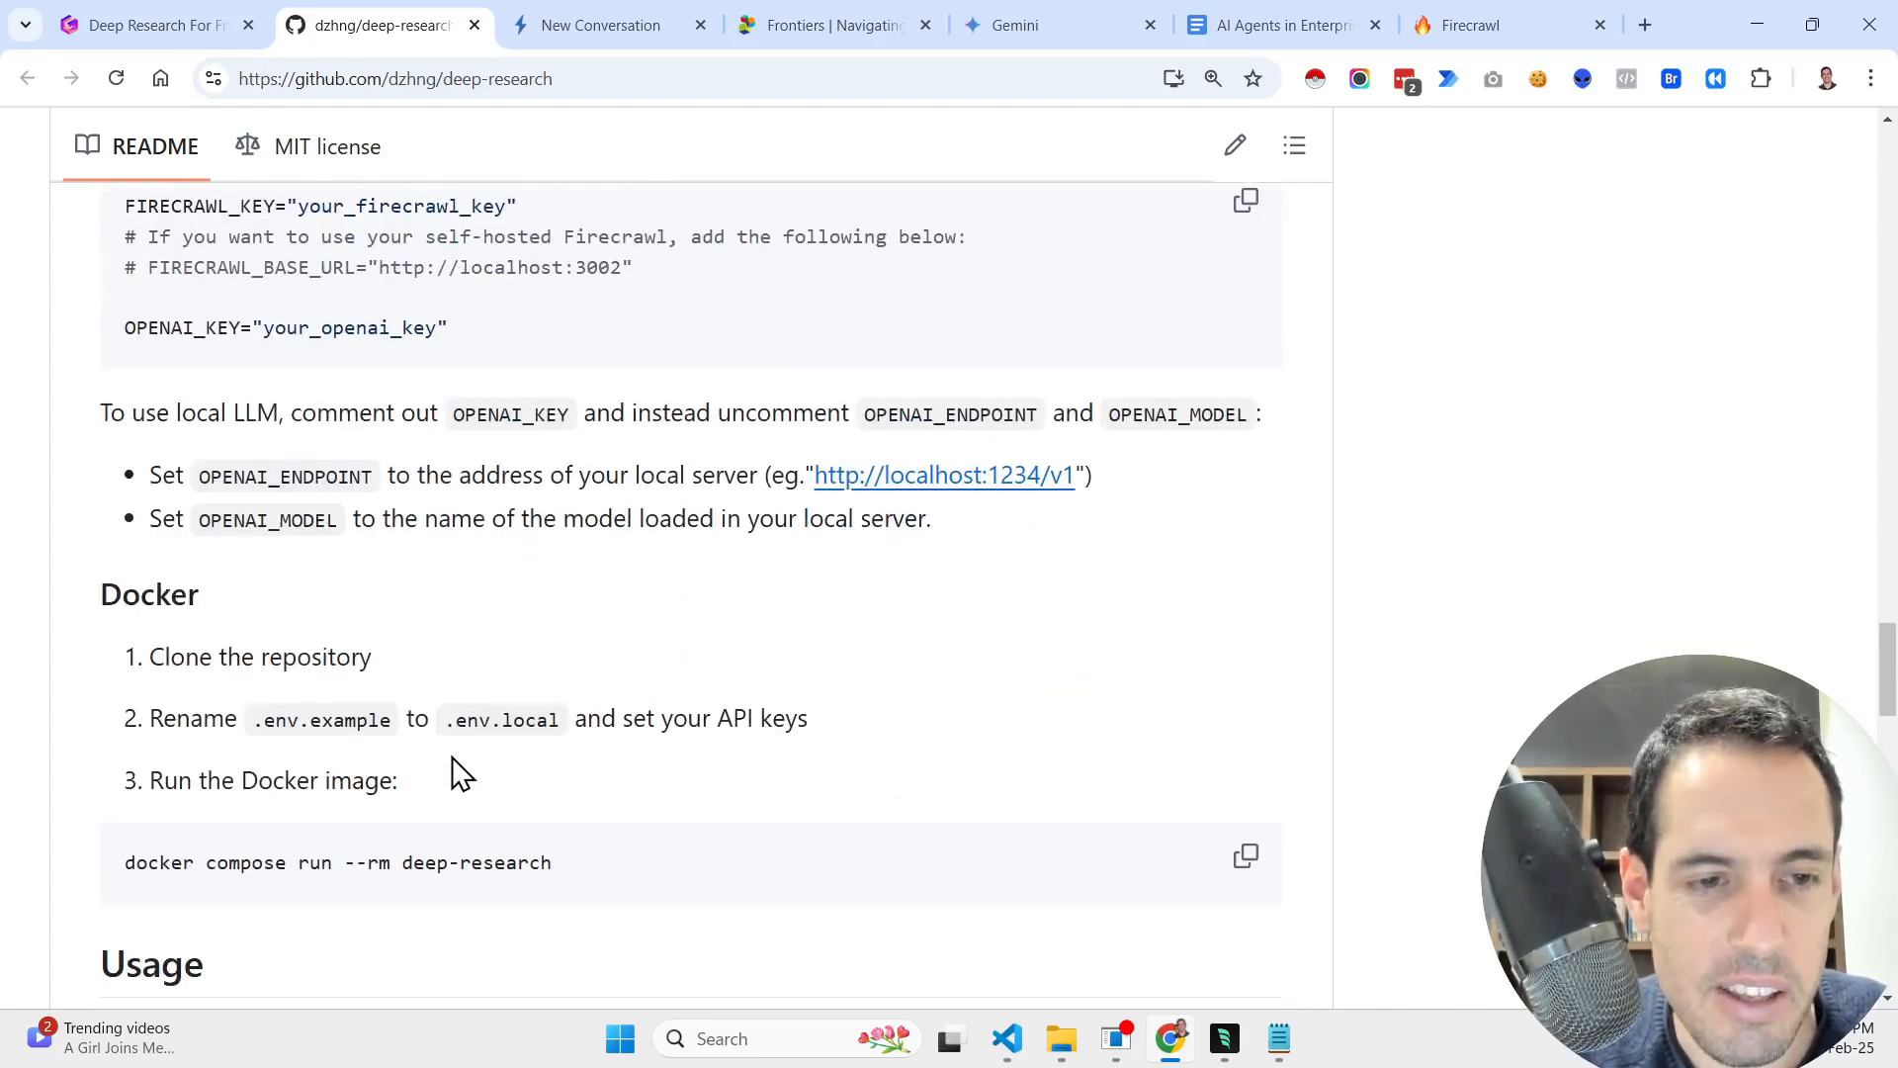
scroll(458, 774, down, 3)
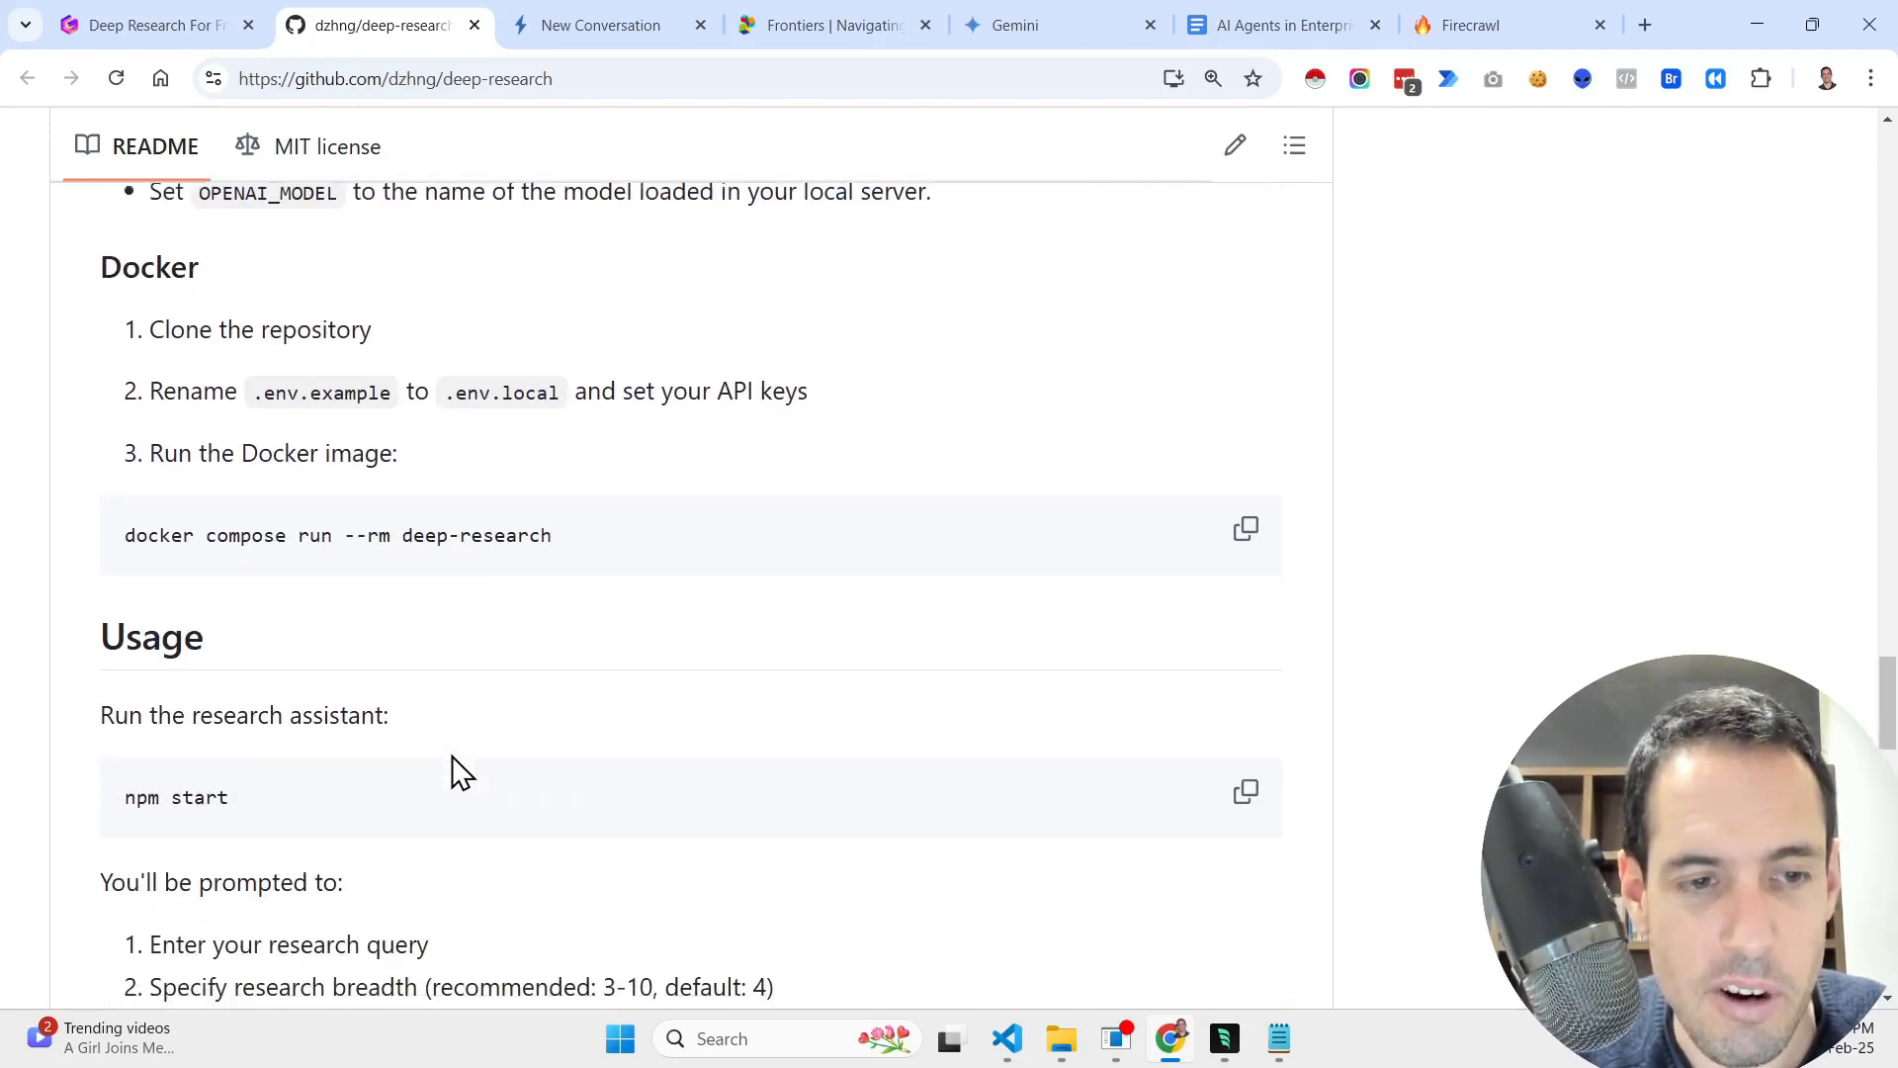
- Switch to Windsurf, find the npm start run in the terminal, hide the file explorer and enlarge the interface
click(1223, 1036)
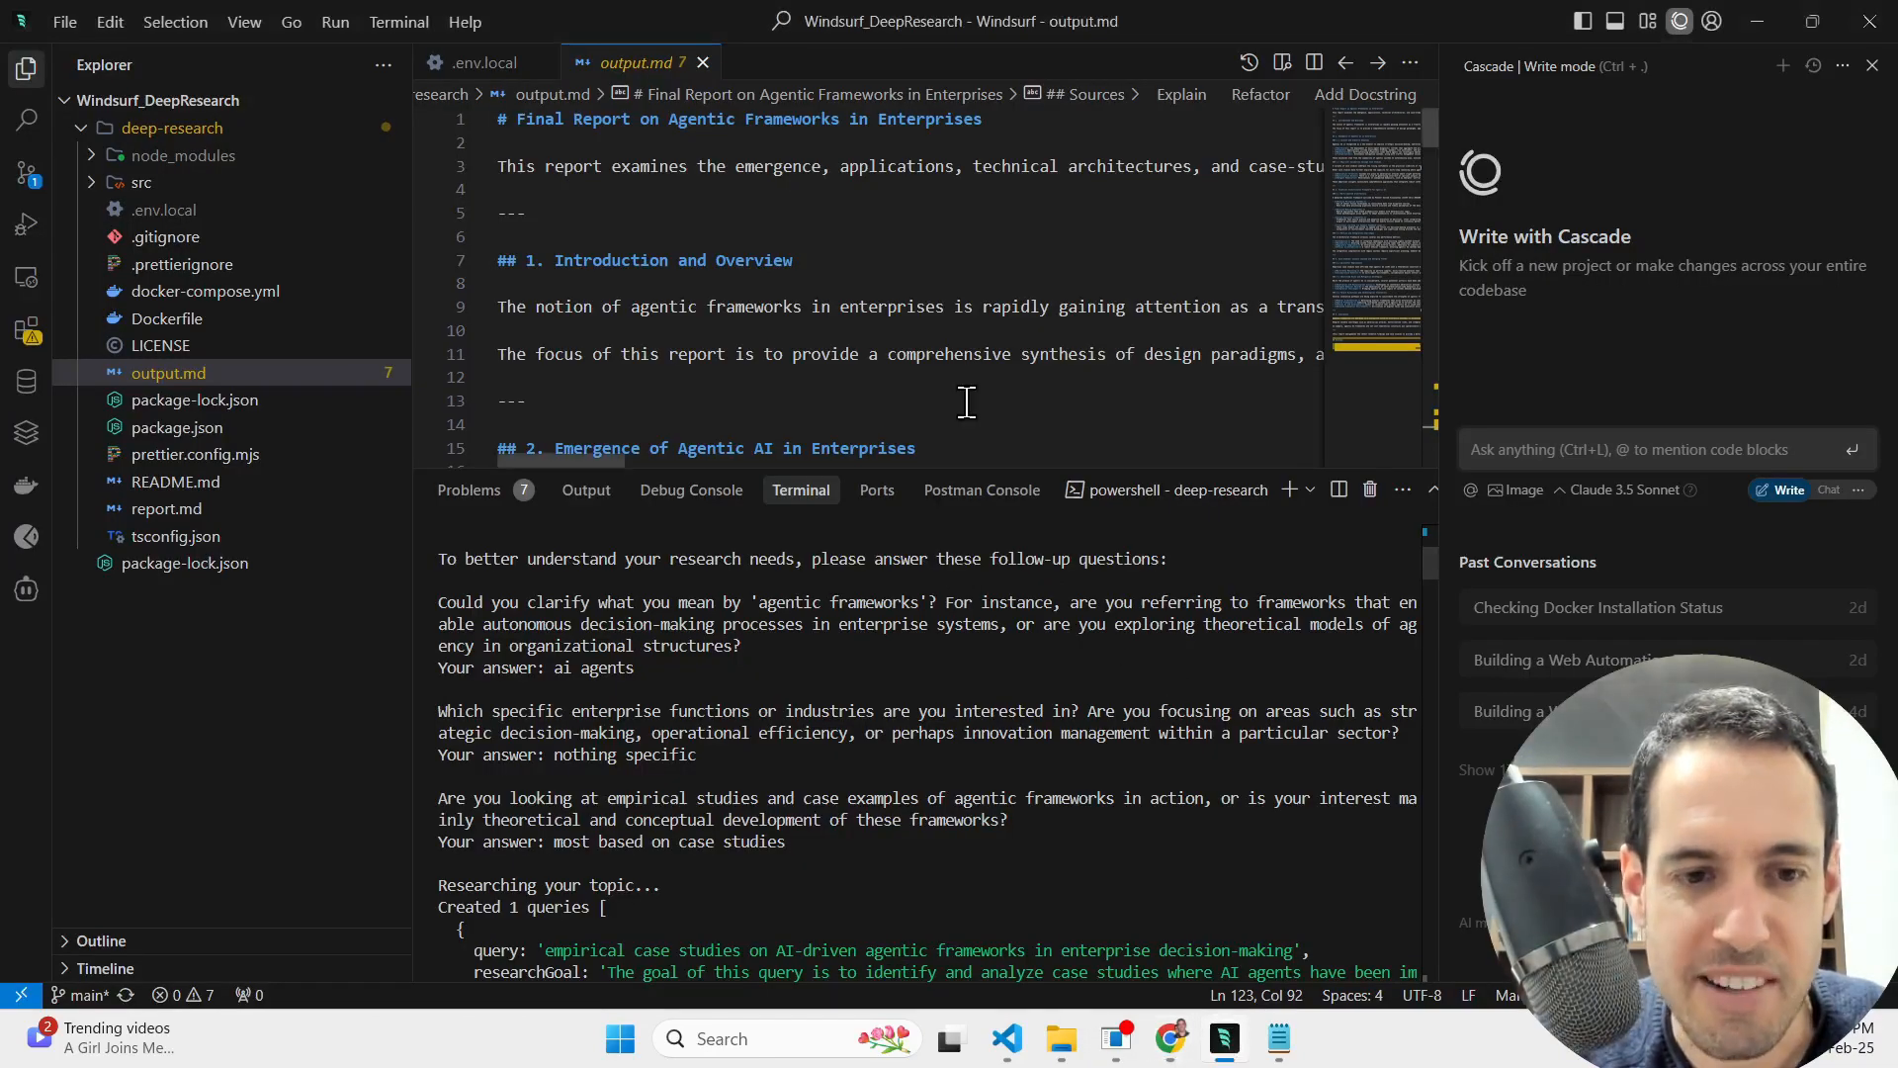
scroll(919, 742, up, 3)
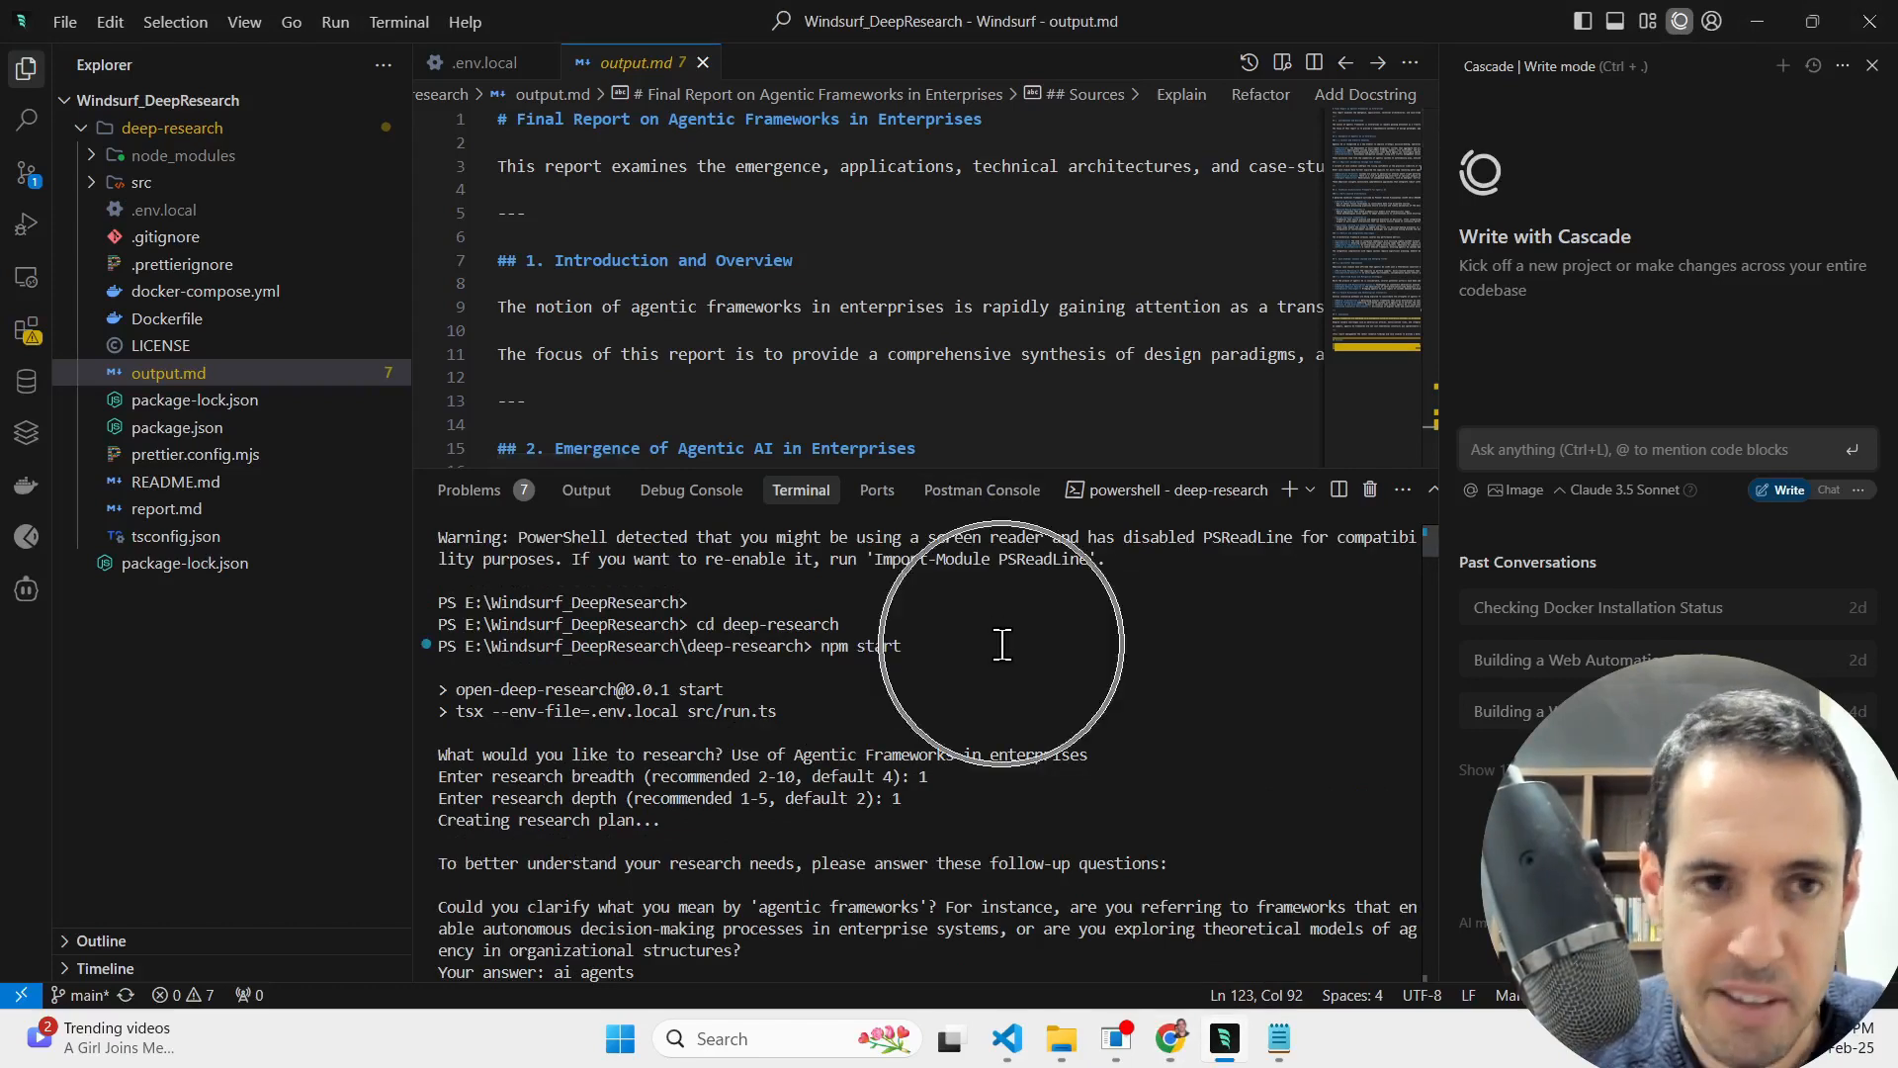
click(24, 69)
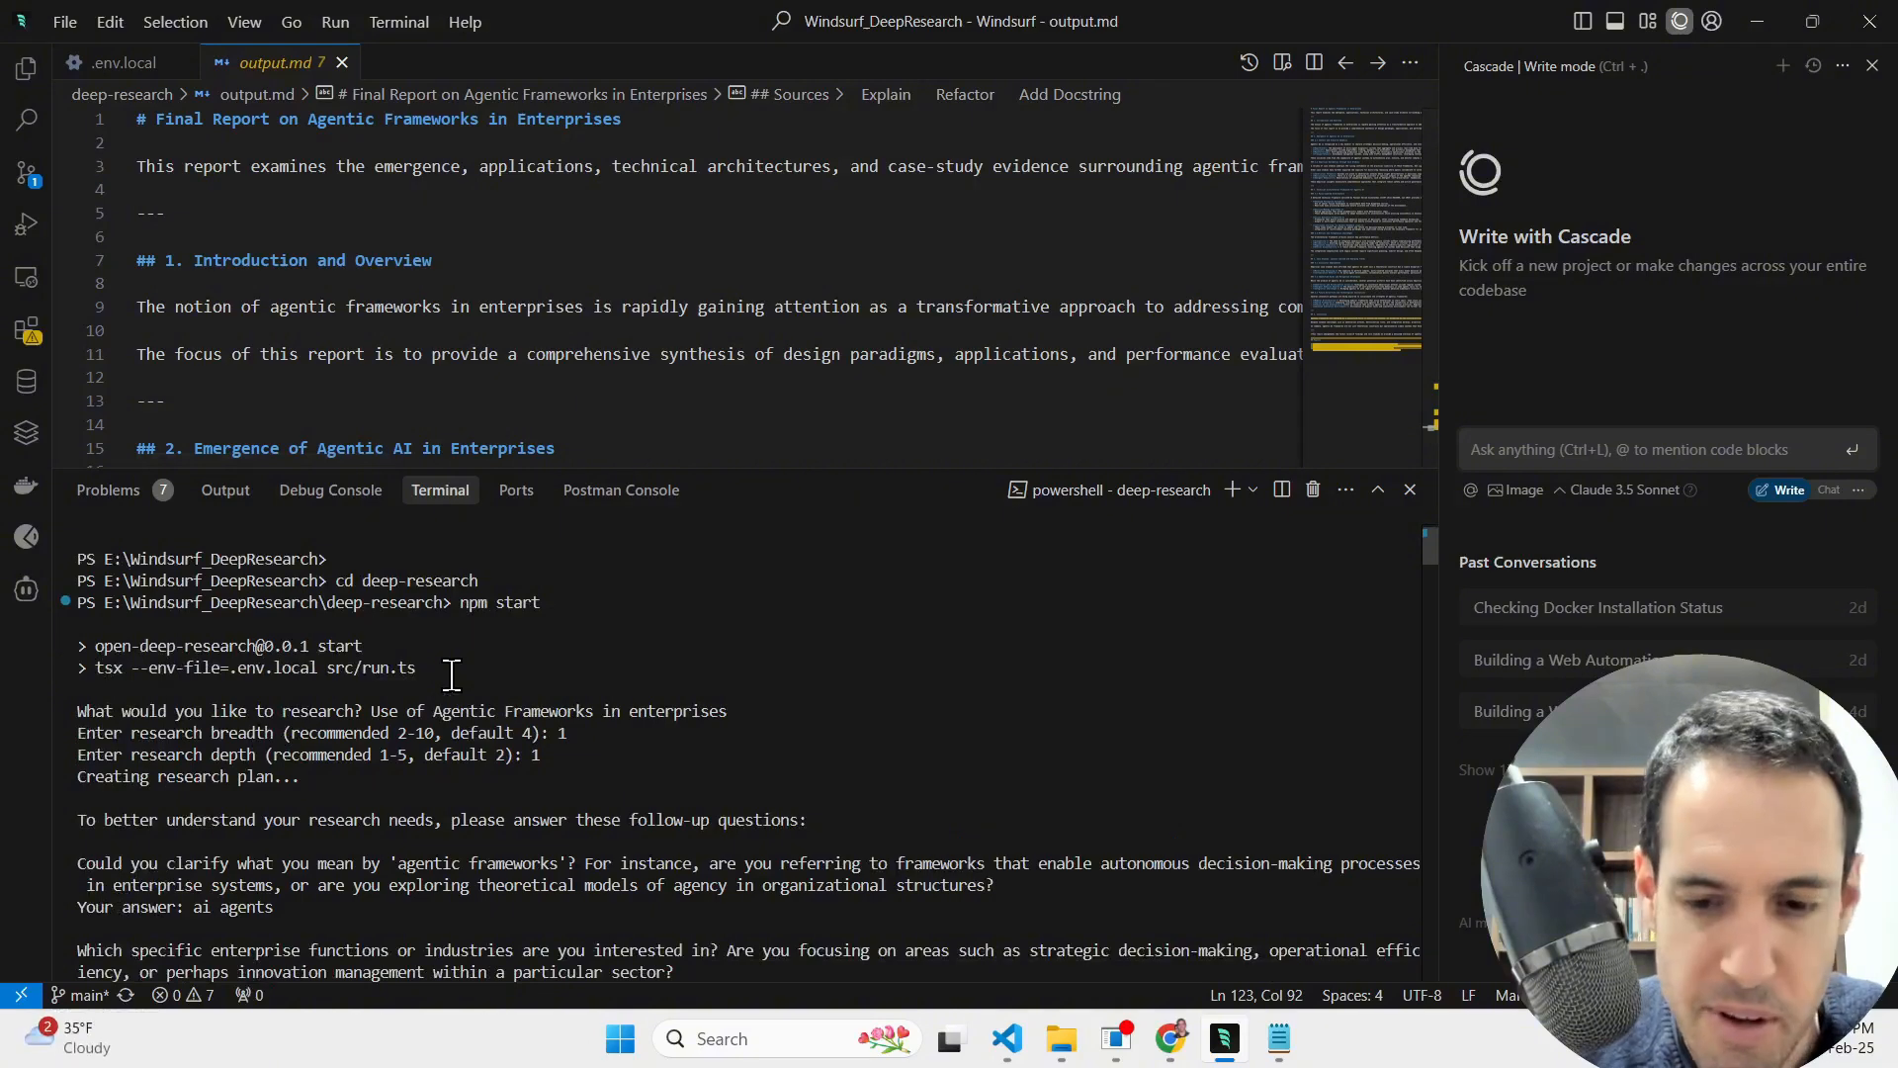
key(ctrl+equal)
key(ctrl+equal)
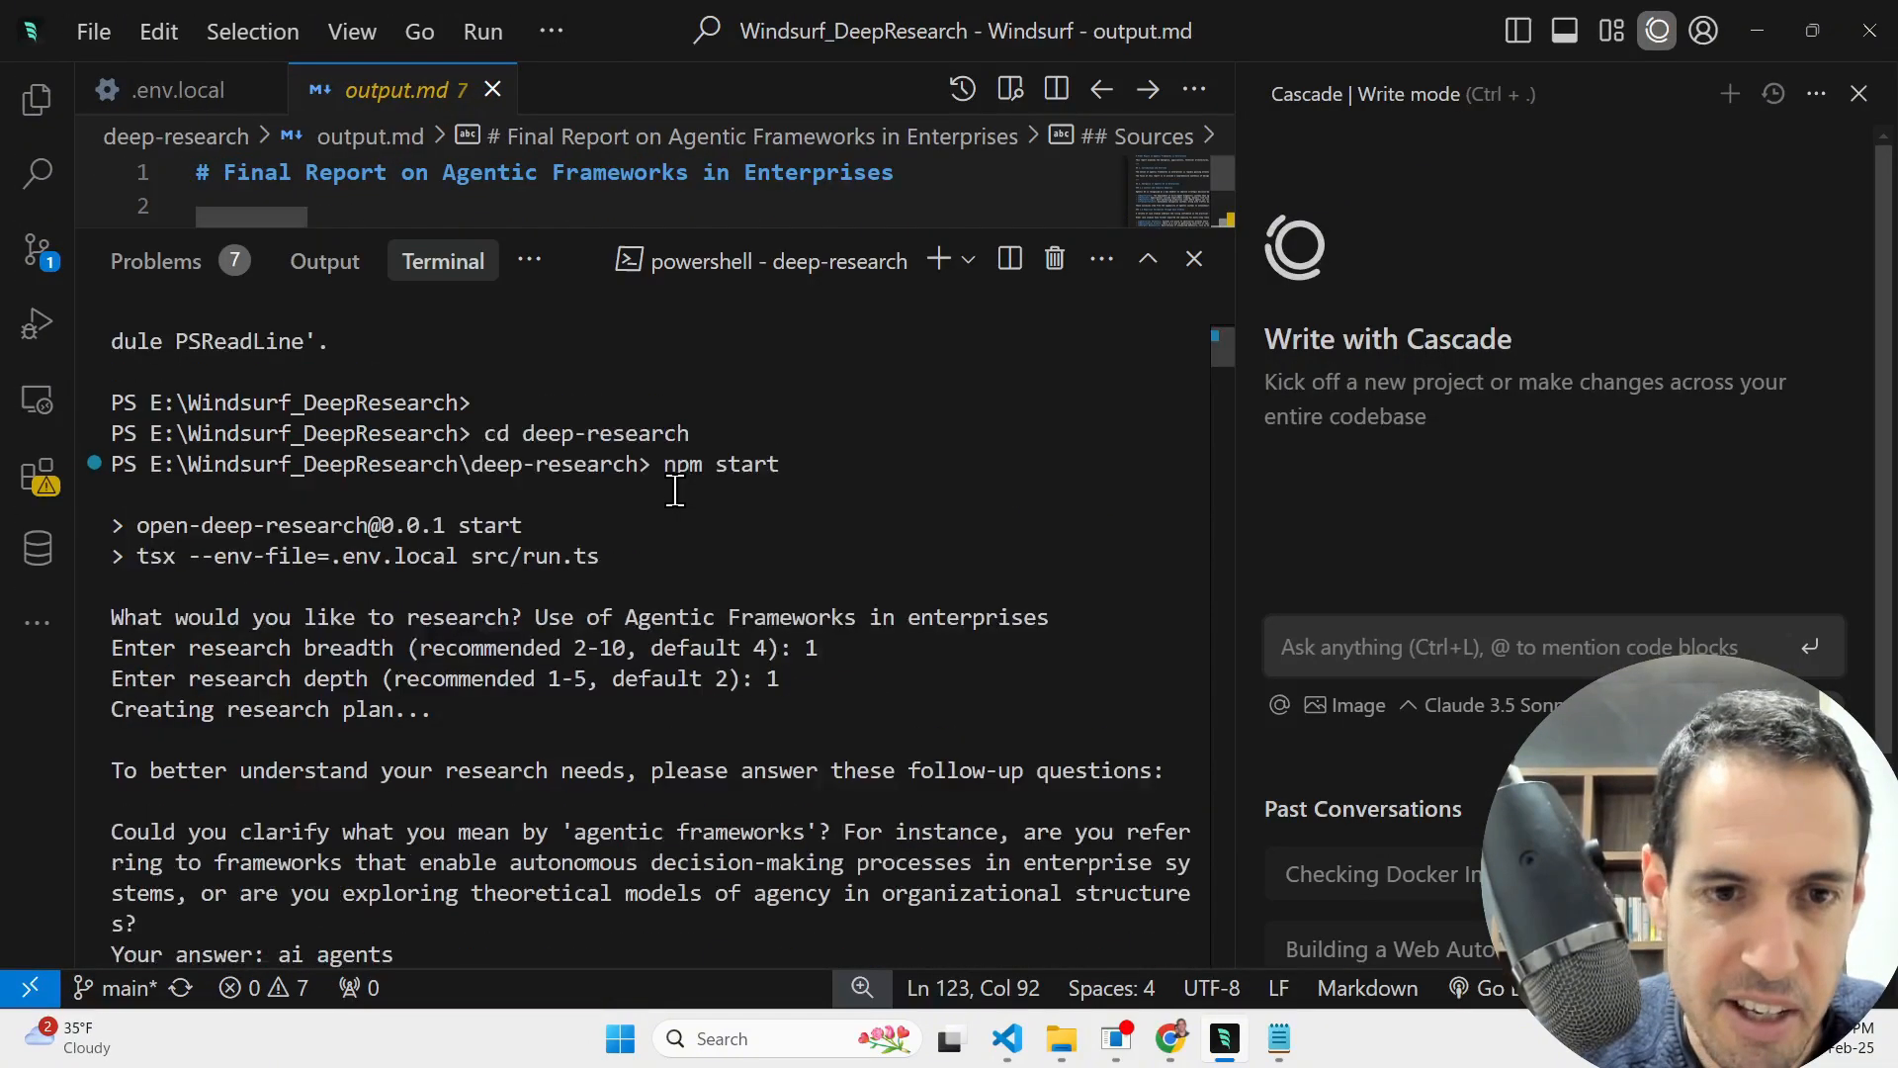
- Review the terminal run's research question, breadth and depth entries, follow-up answers, and the generated query with its learnings
scroll(644, 626, up, 1)
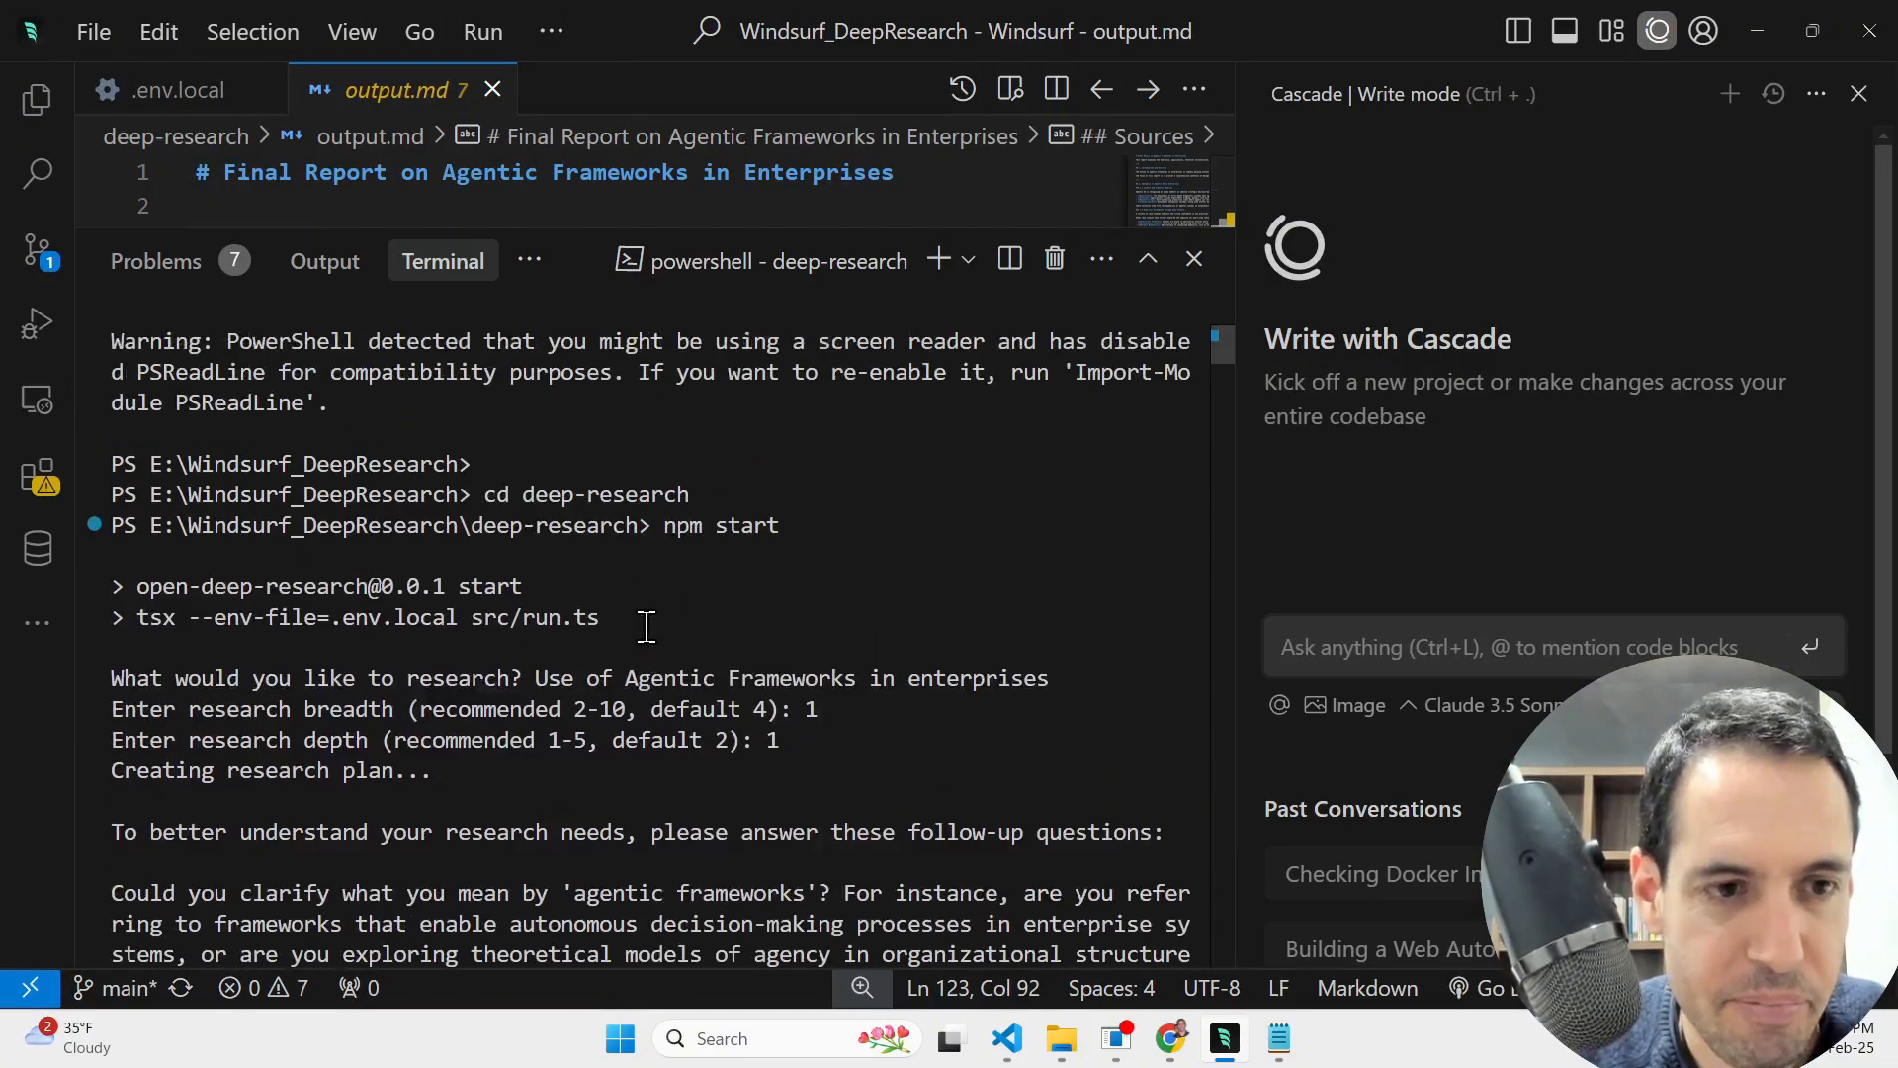
scroll(646, 626, down, 1)
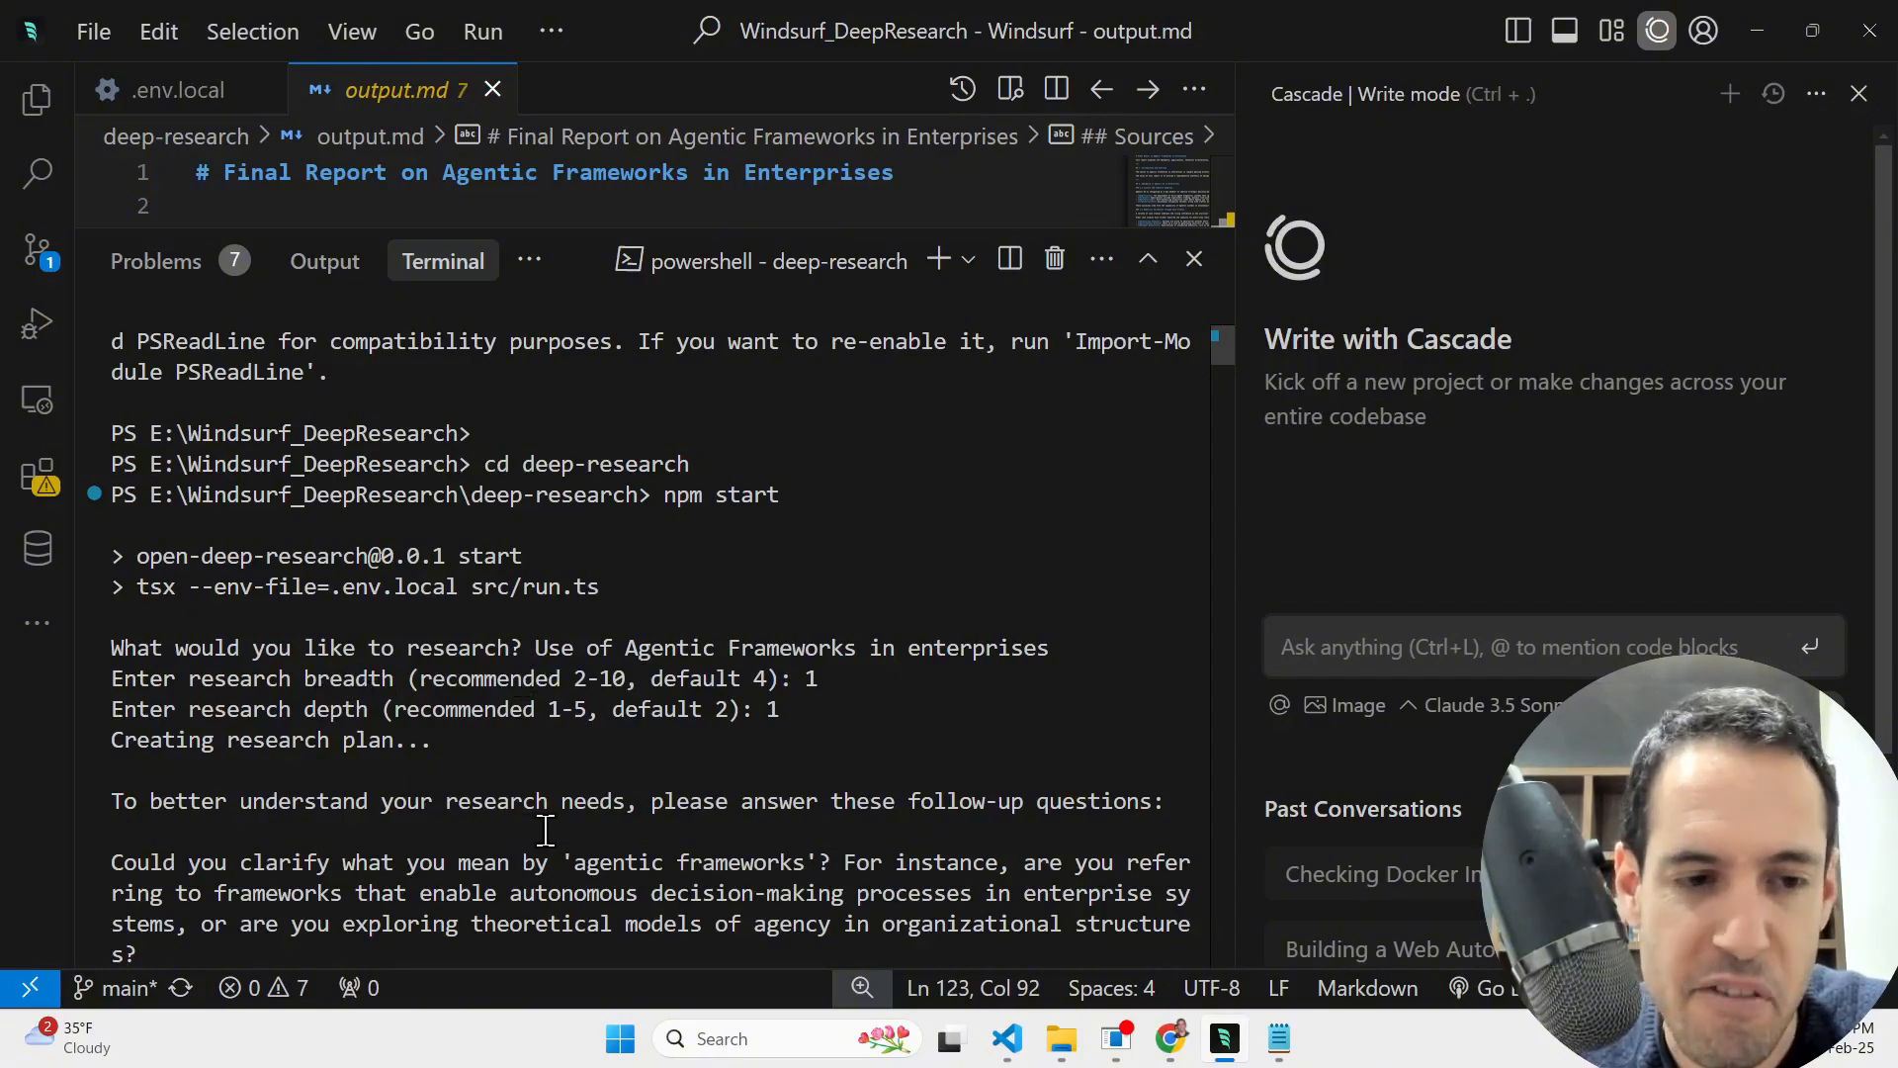
scroll(545, 831, down, 3)
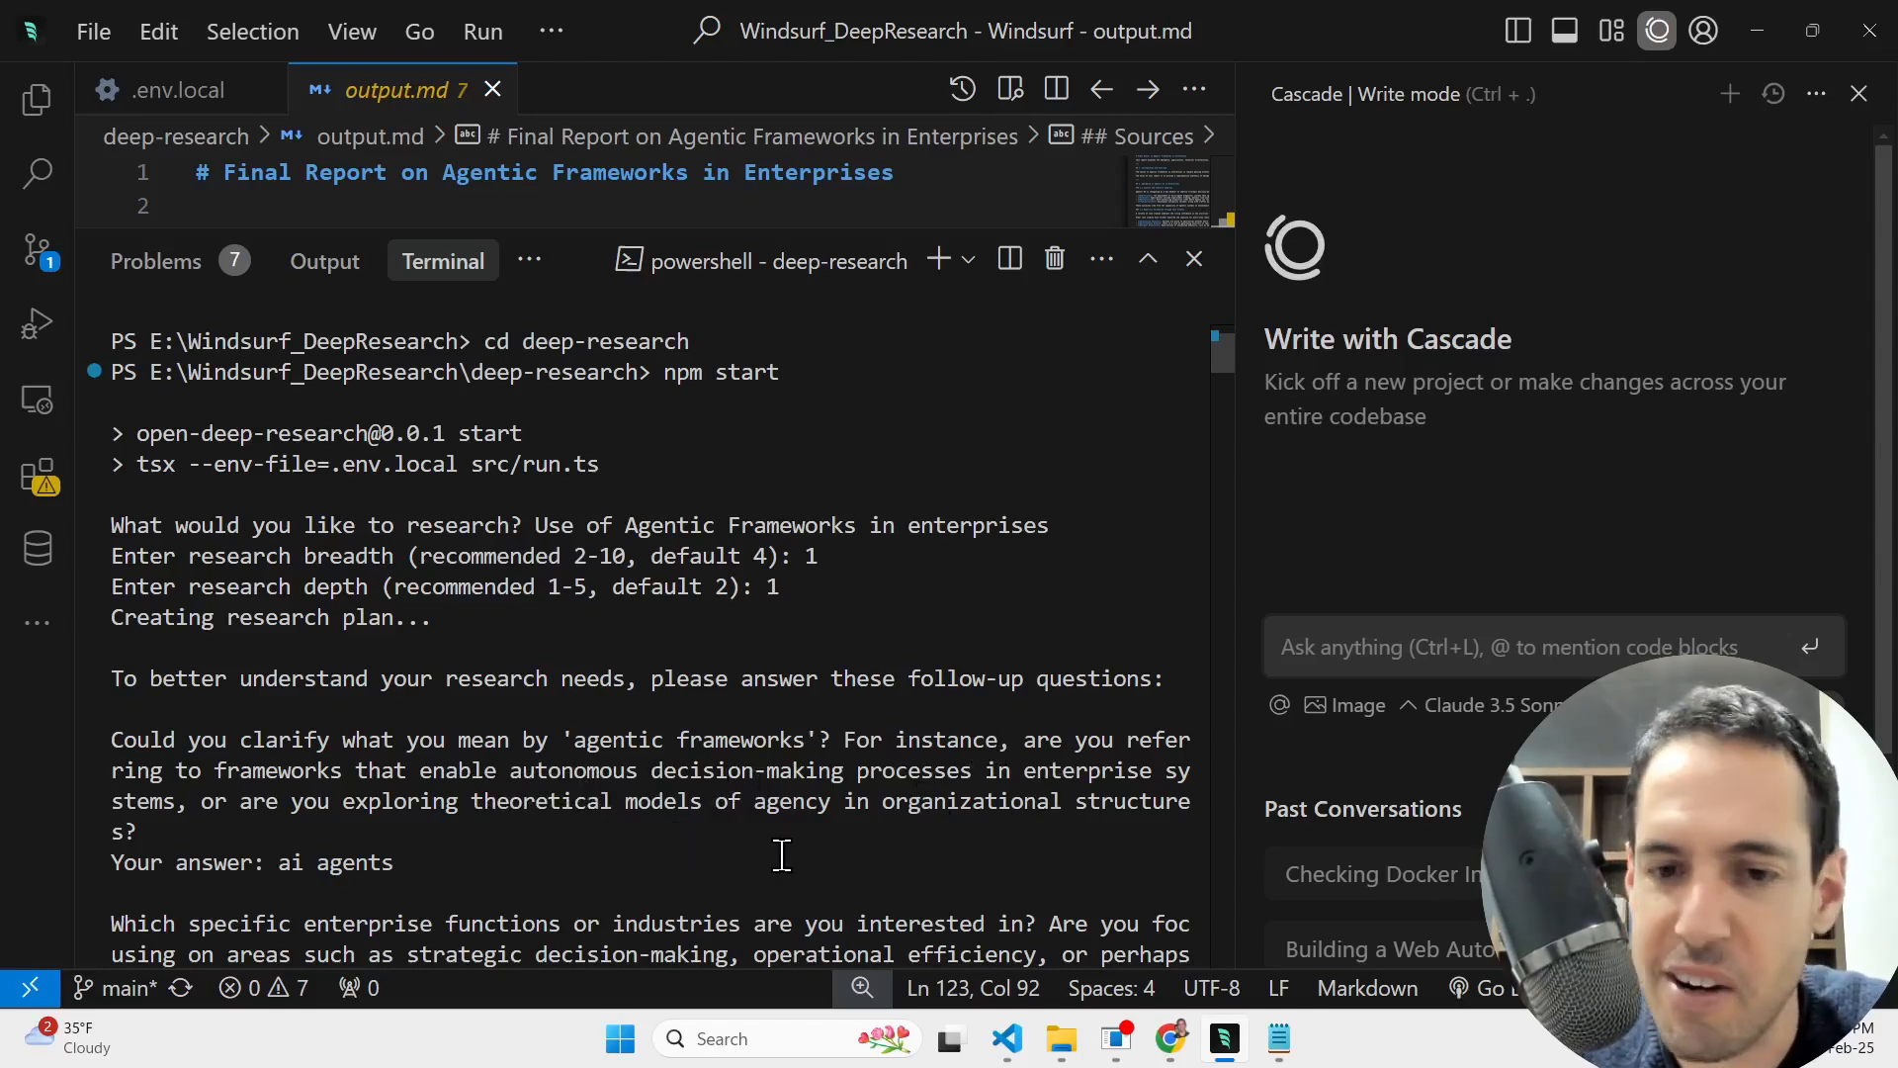
scroll(781, 855, down, 1)
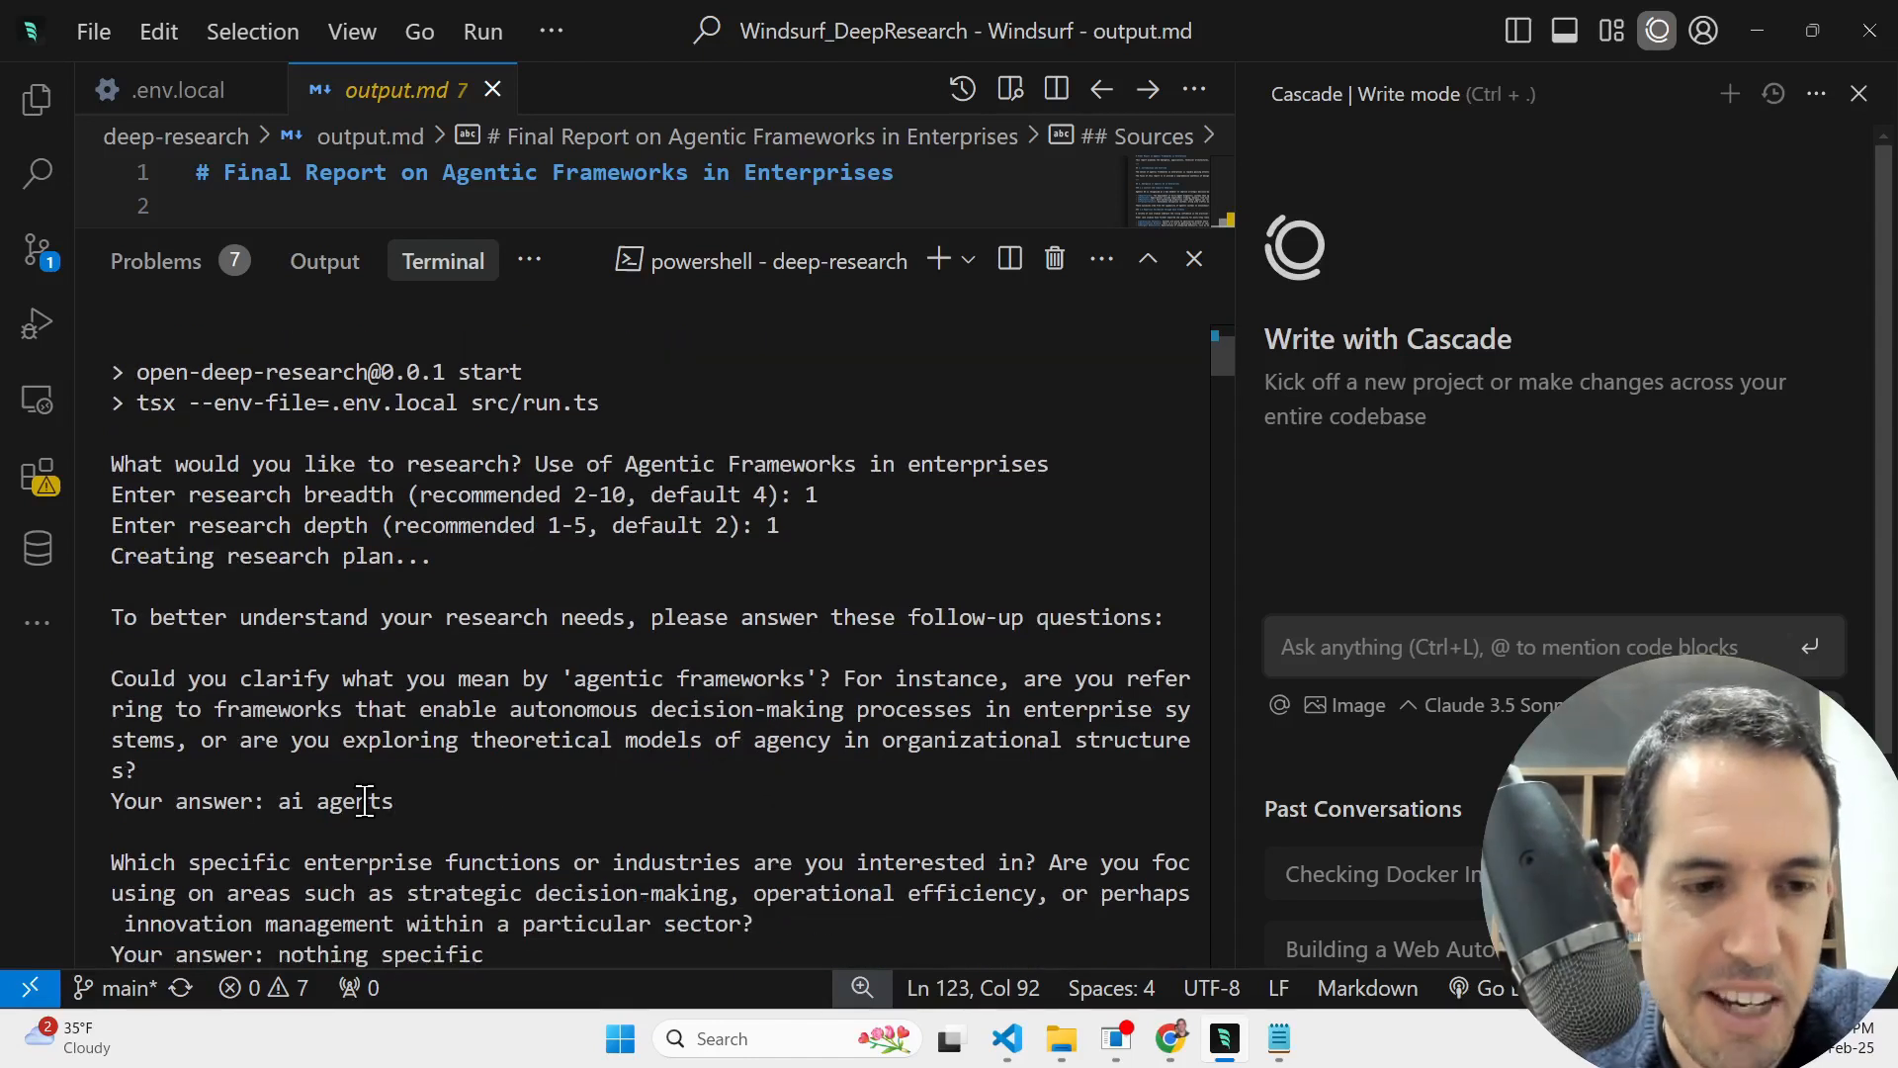
scroll(363, 800, down, 1)
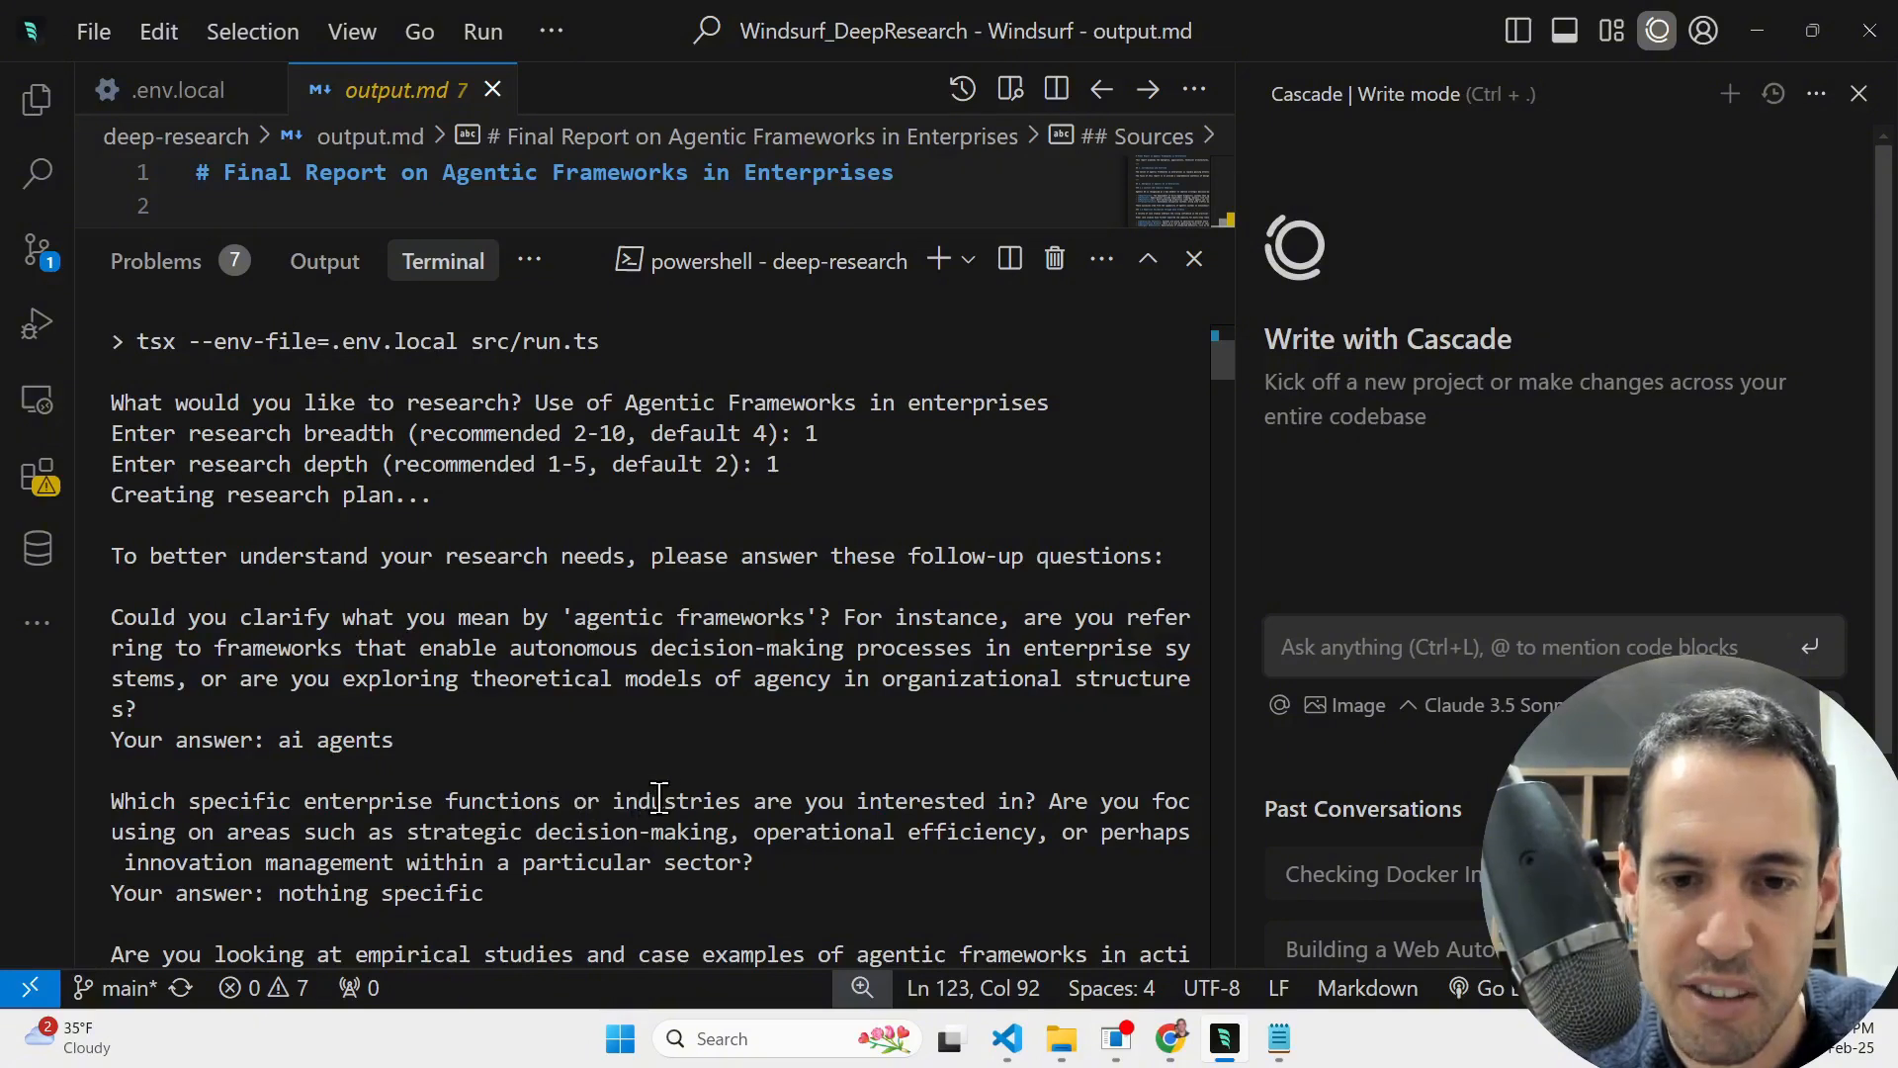
scroll(682, 801, down, 1)
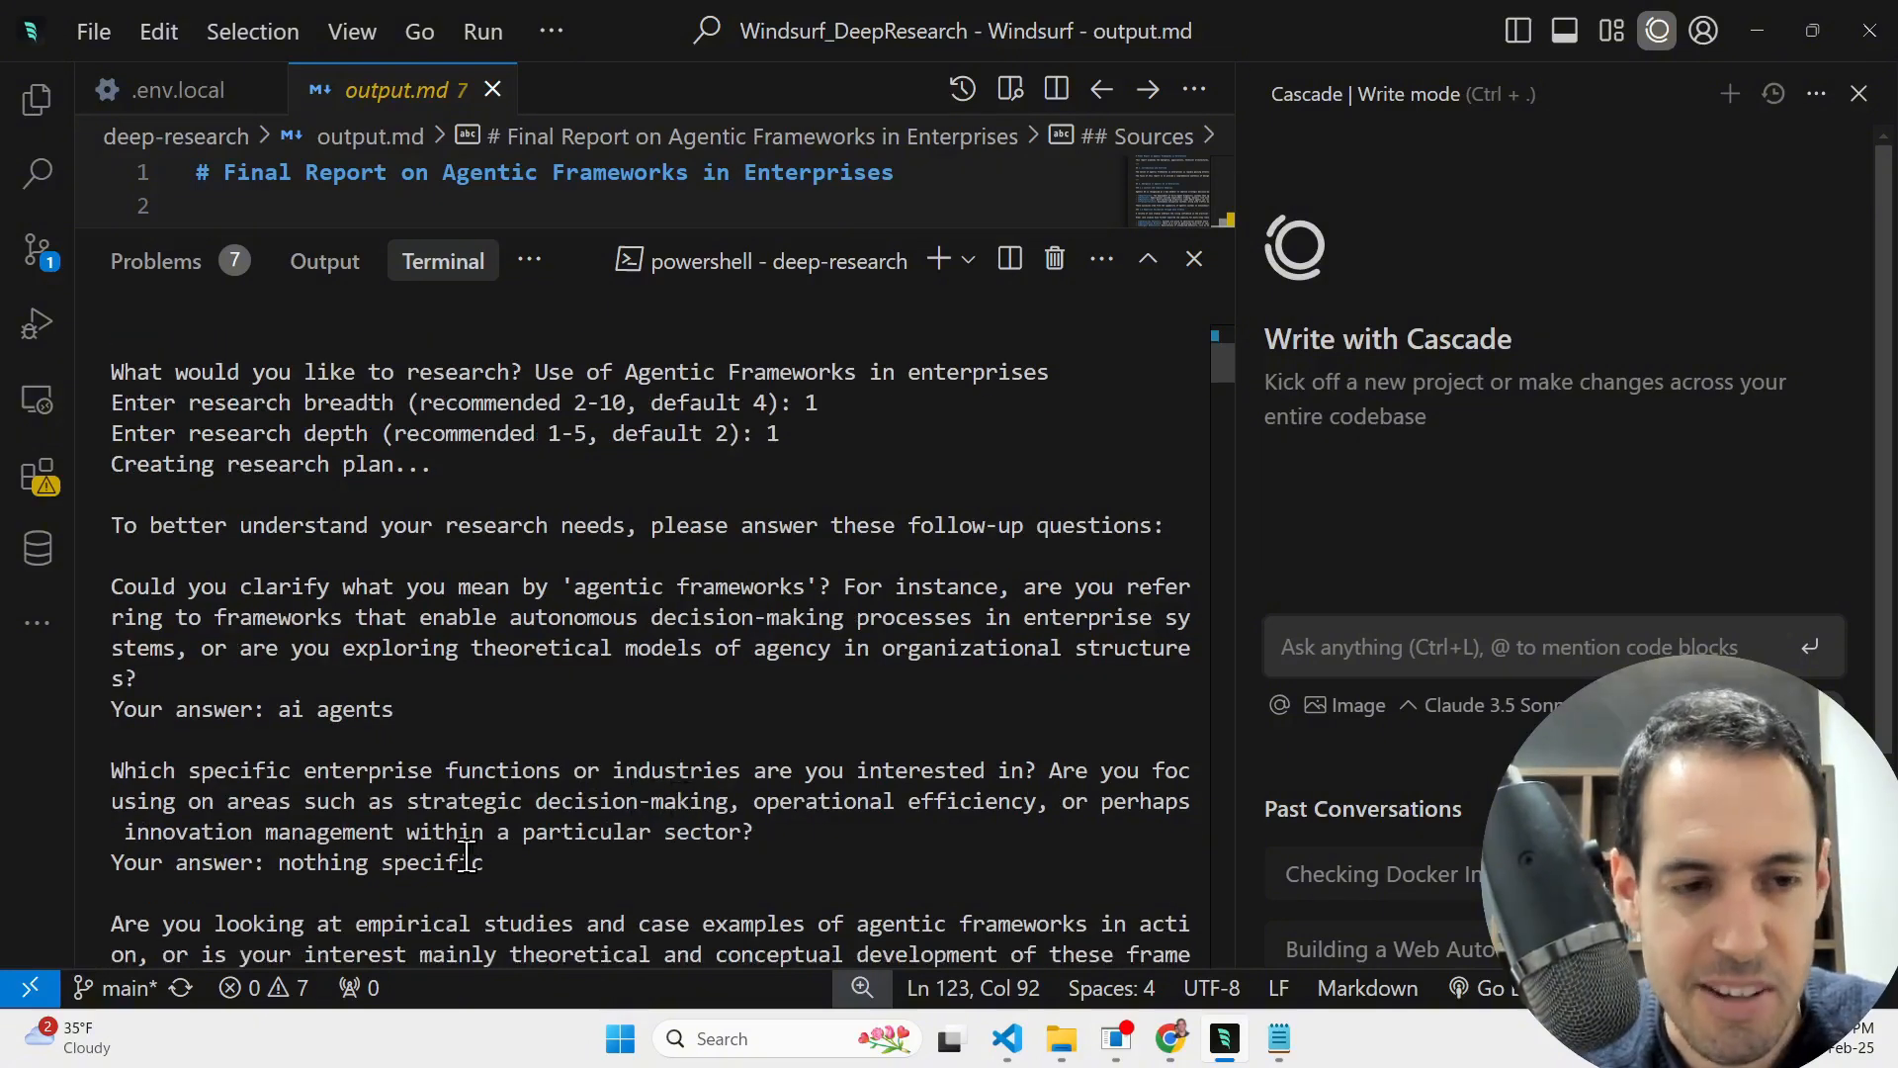
scroll(472, 842, down, 3)
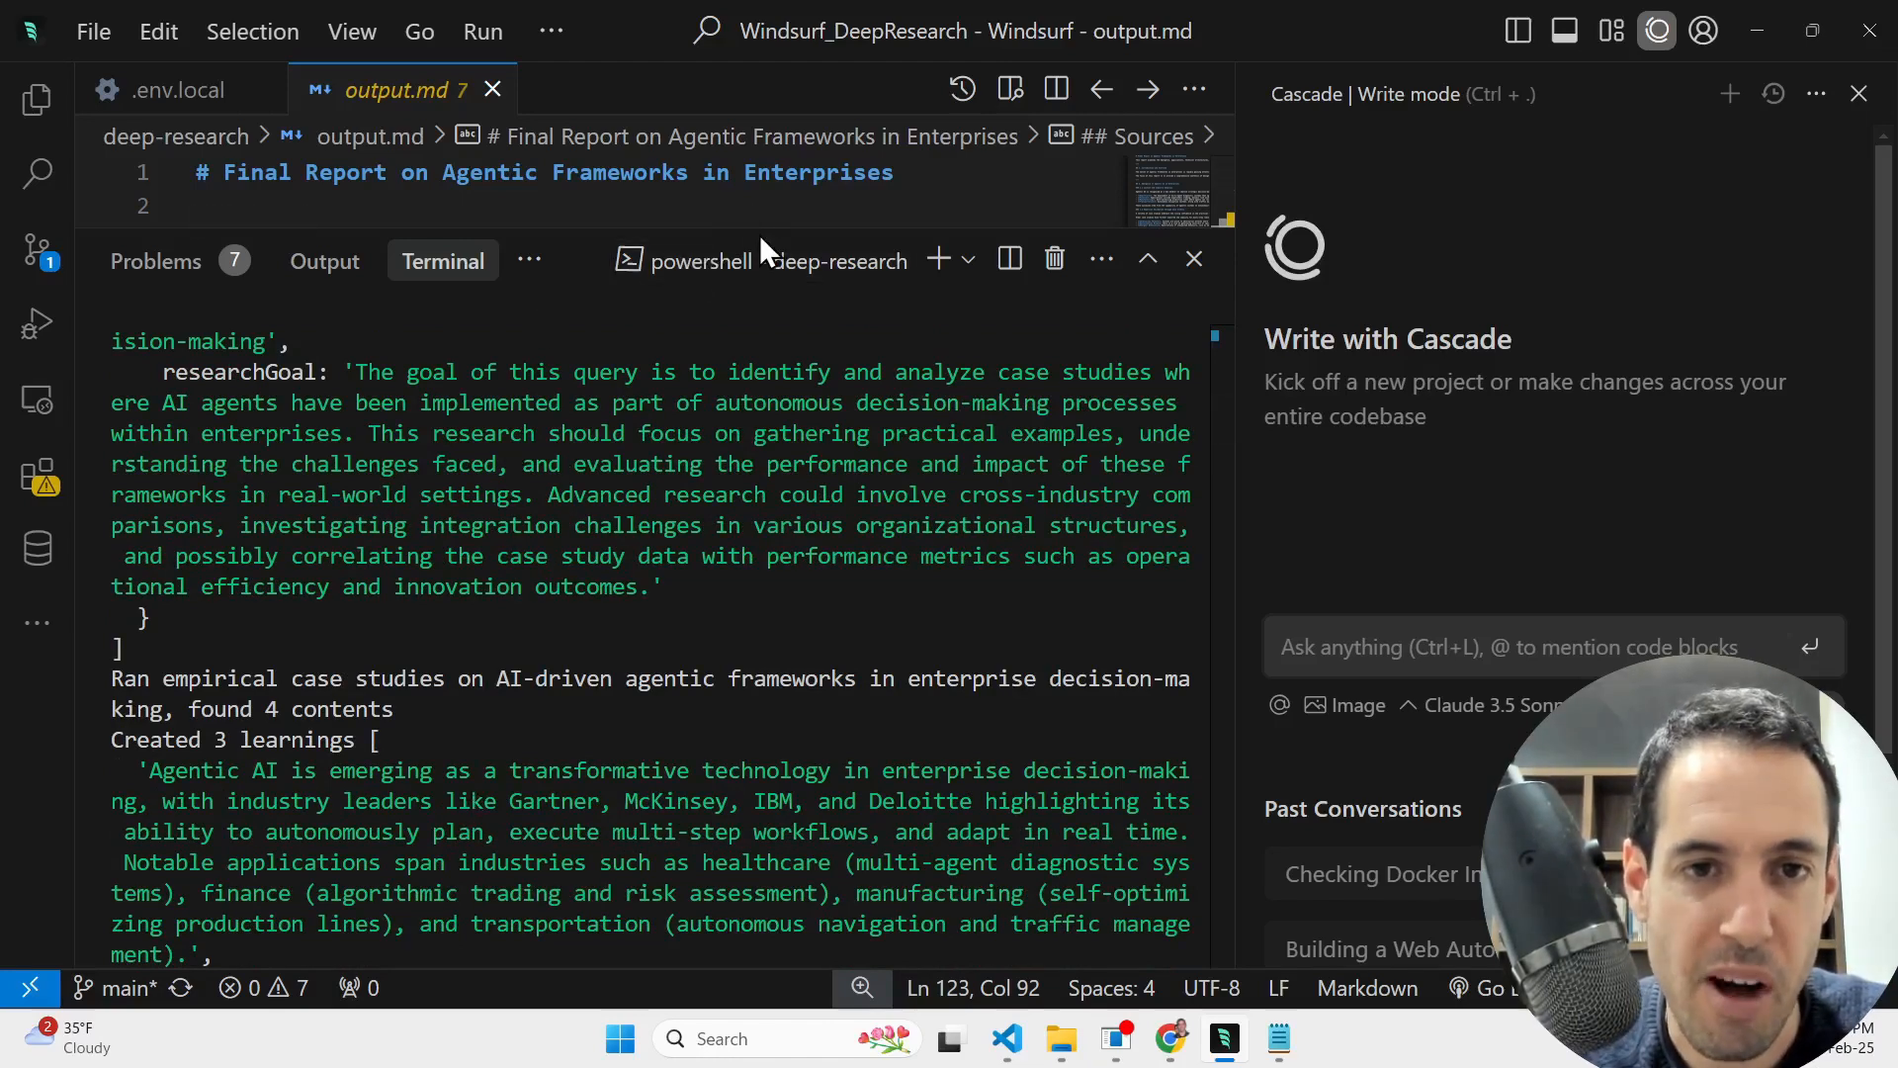
- Shrink the terminal panel and close the Cascade panel to give the output.md report more room
drag(759, 234, 781, 836)
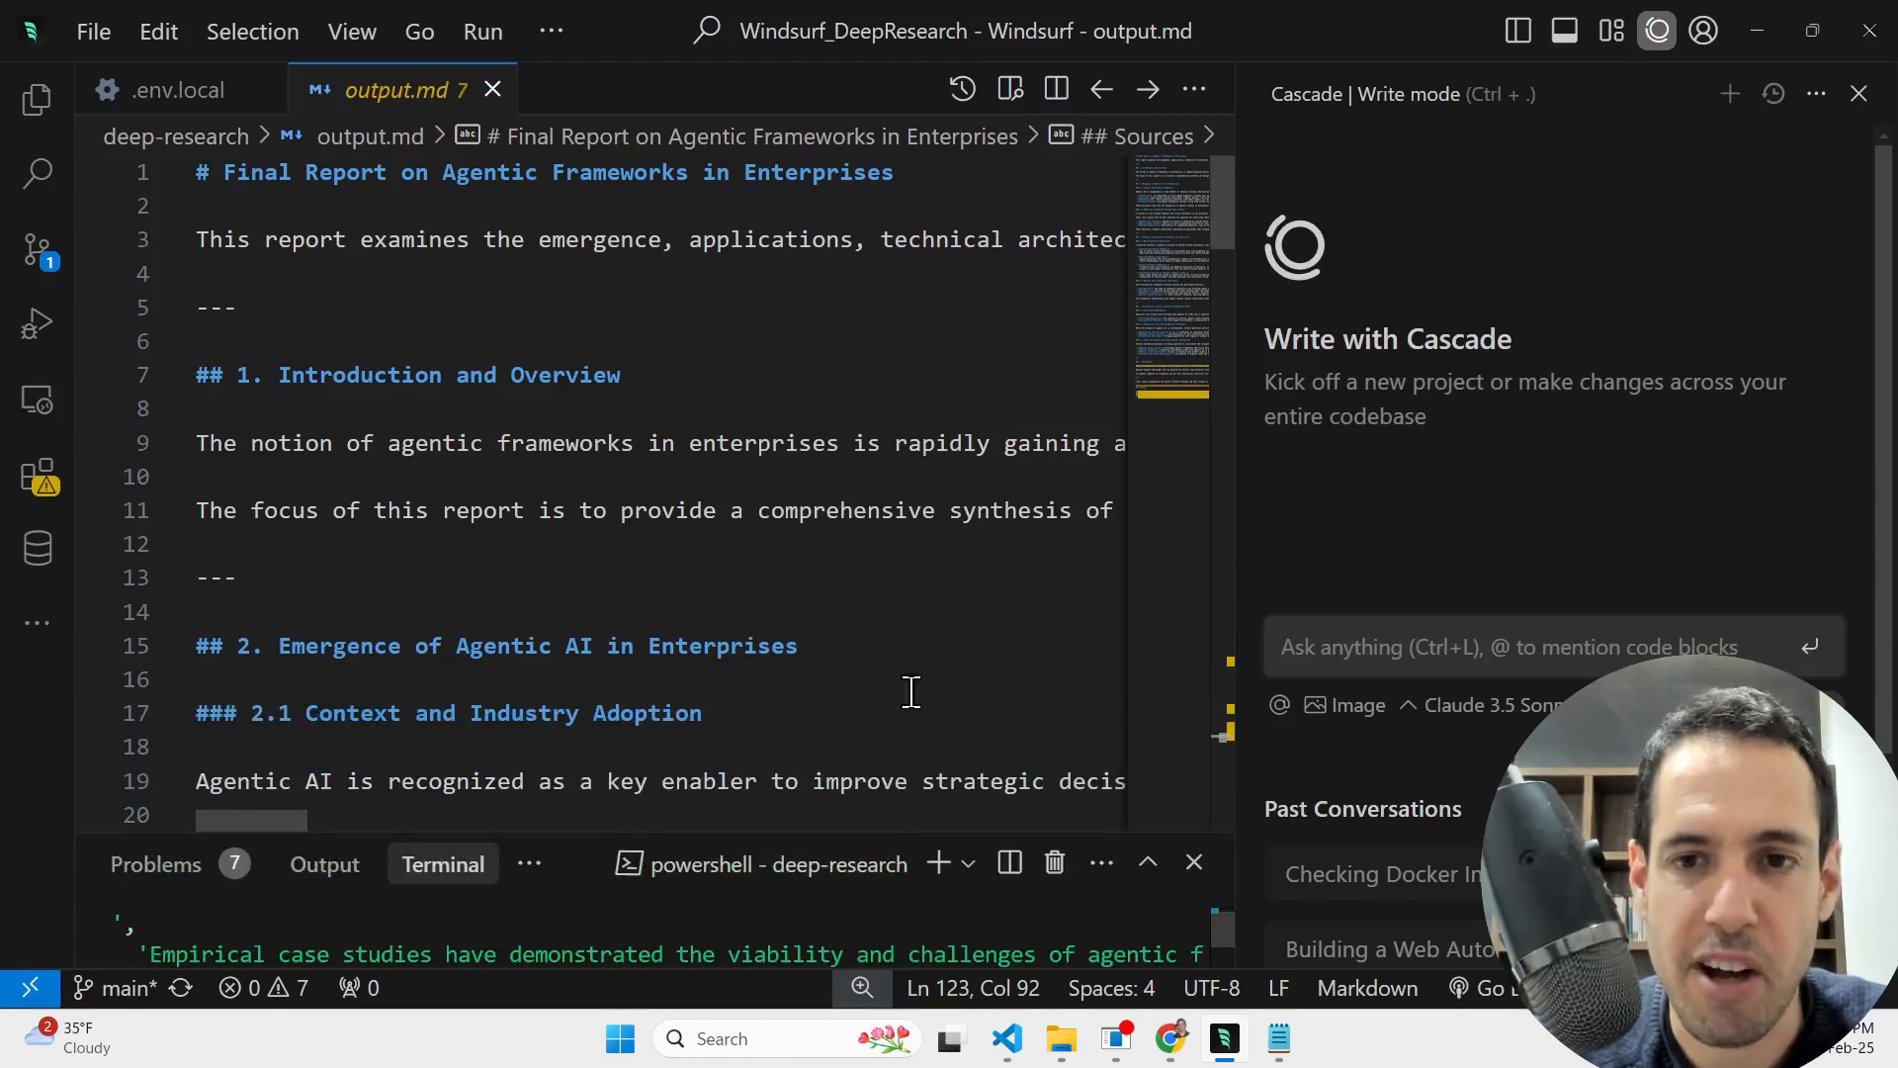
click(1857, 94)
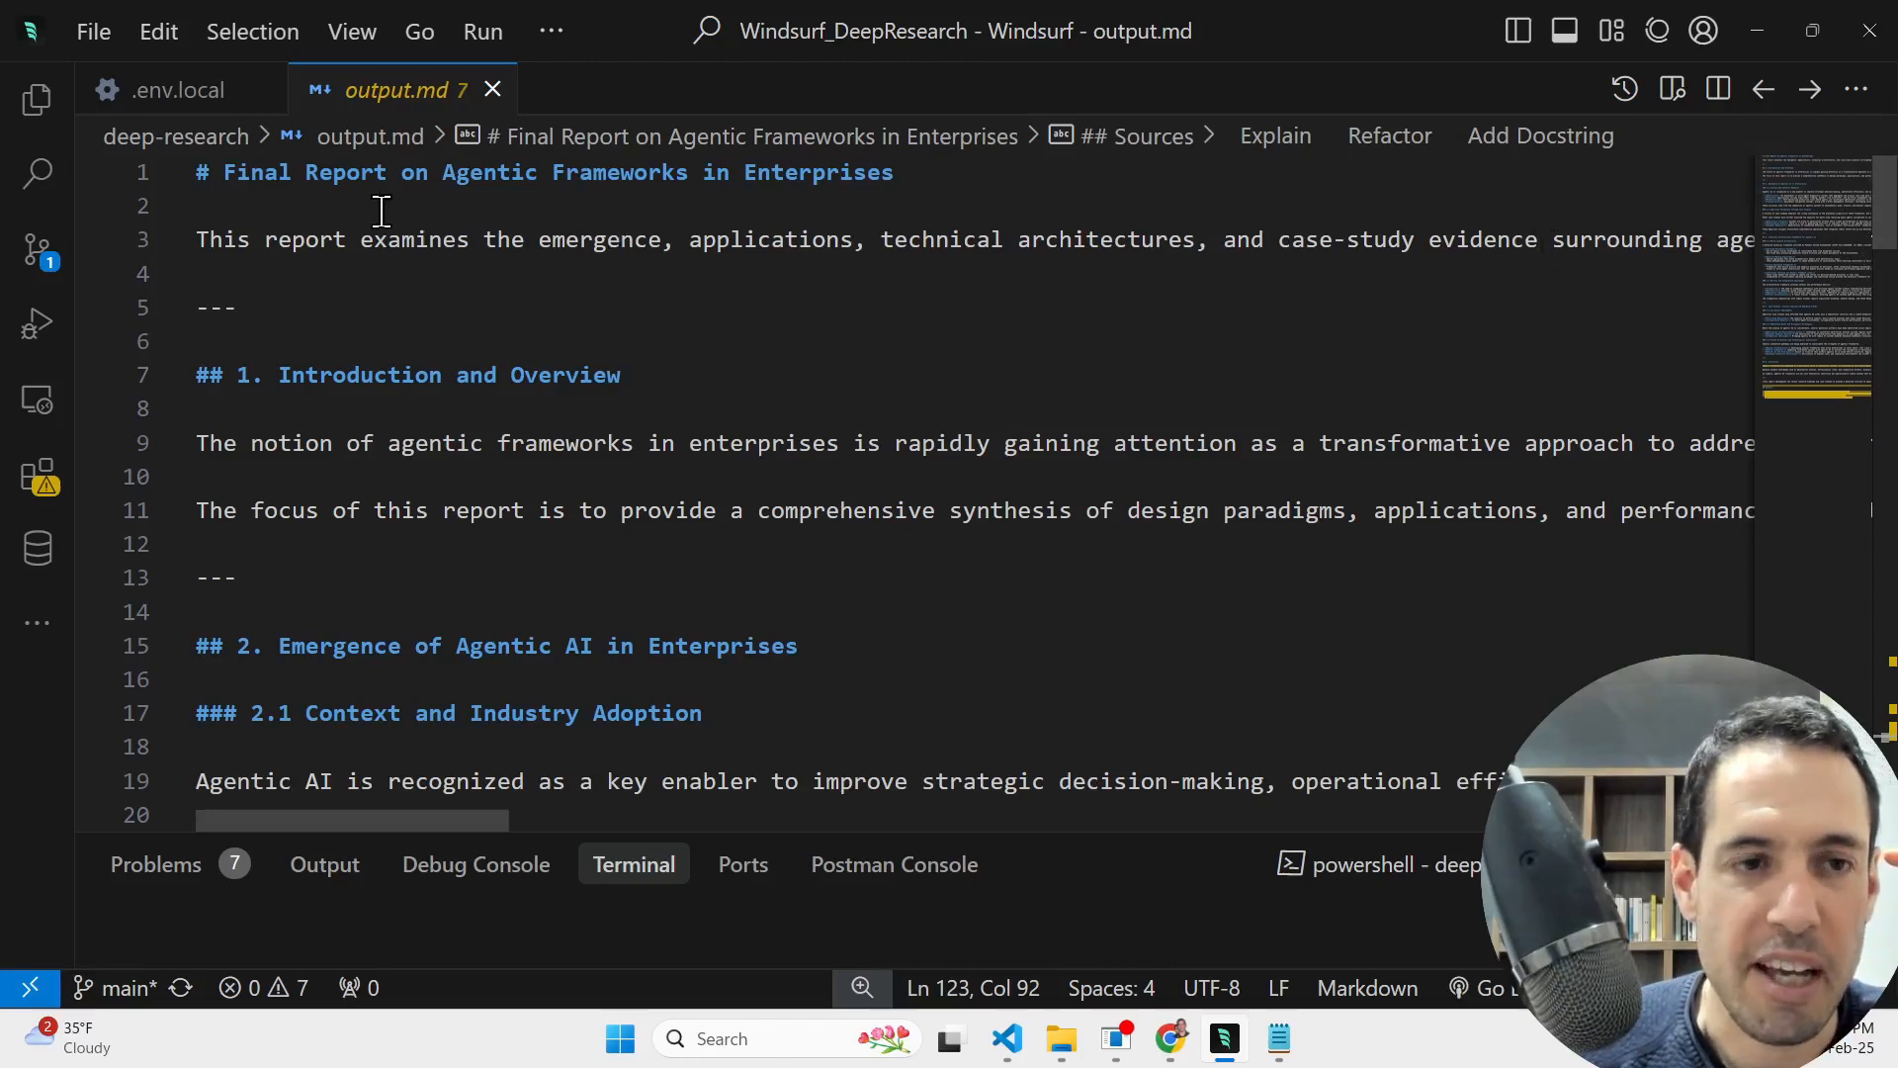
click(318, 239)
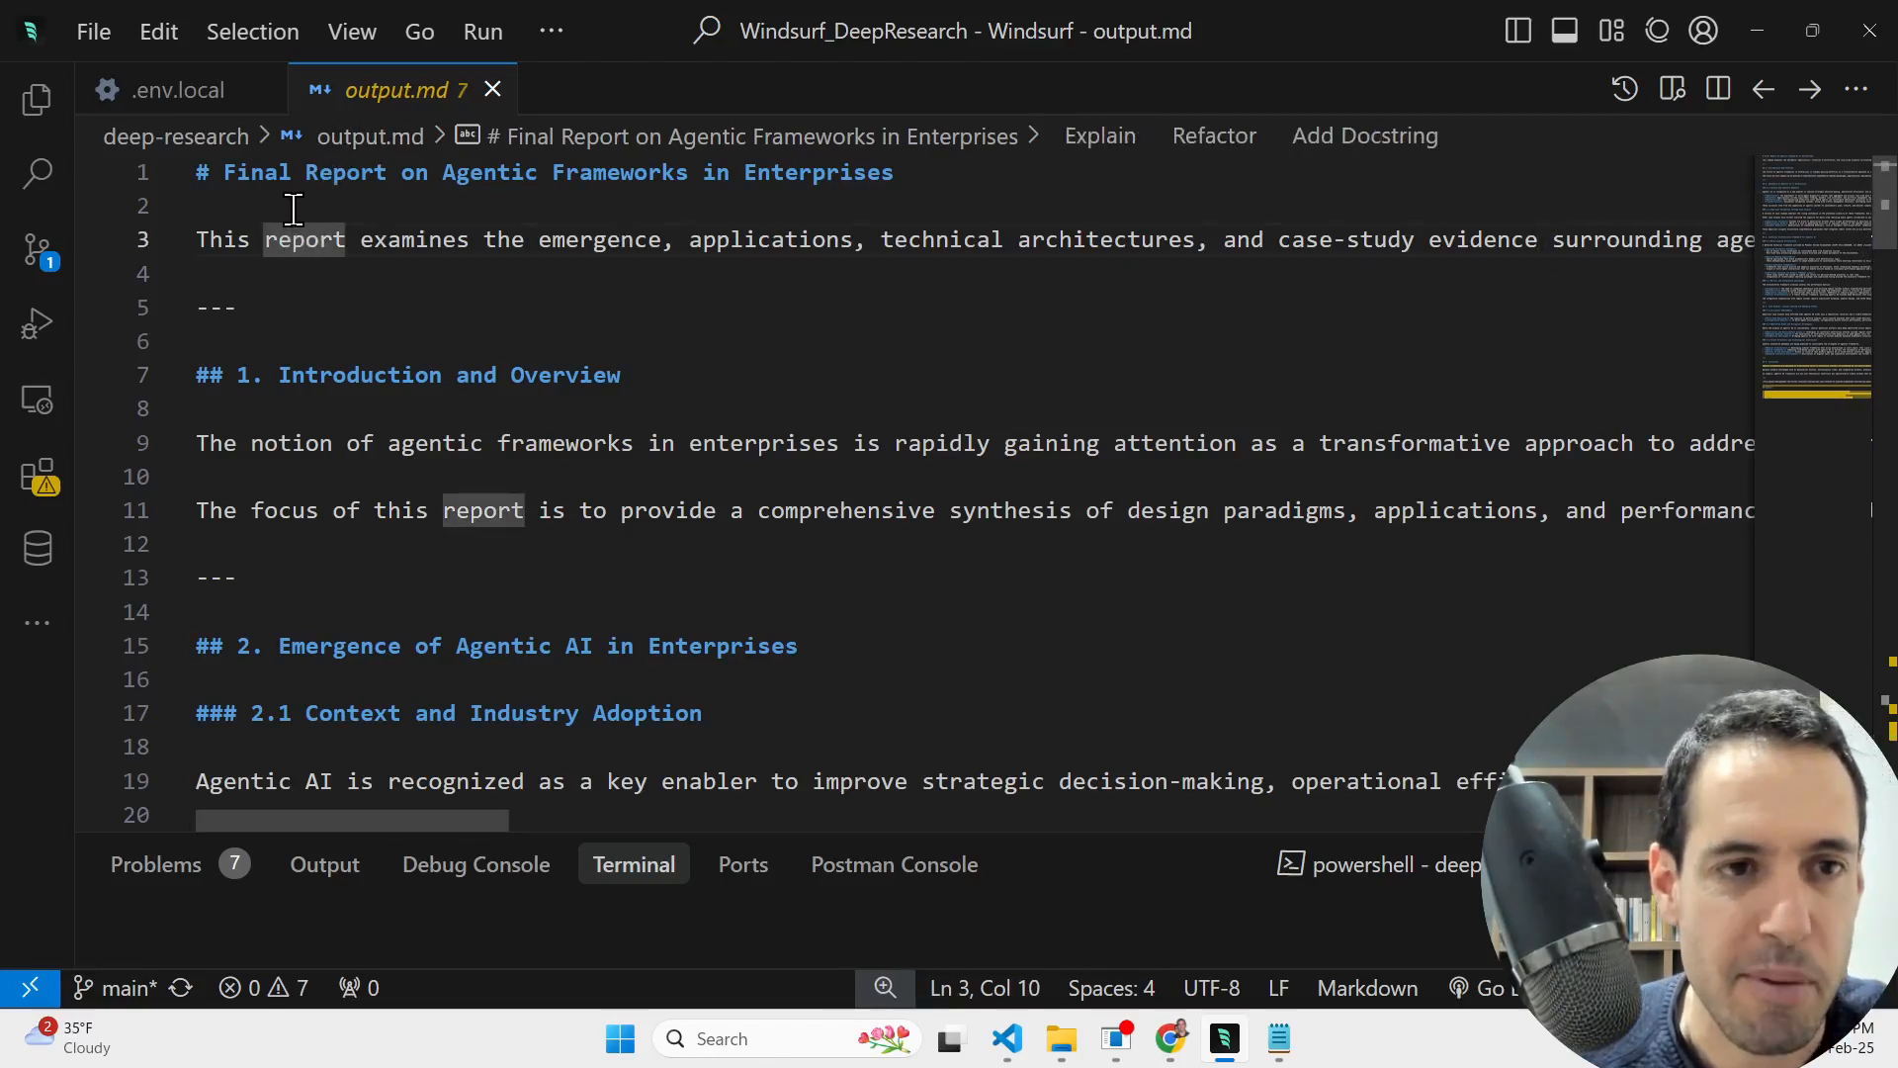
click(293, 205)
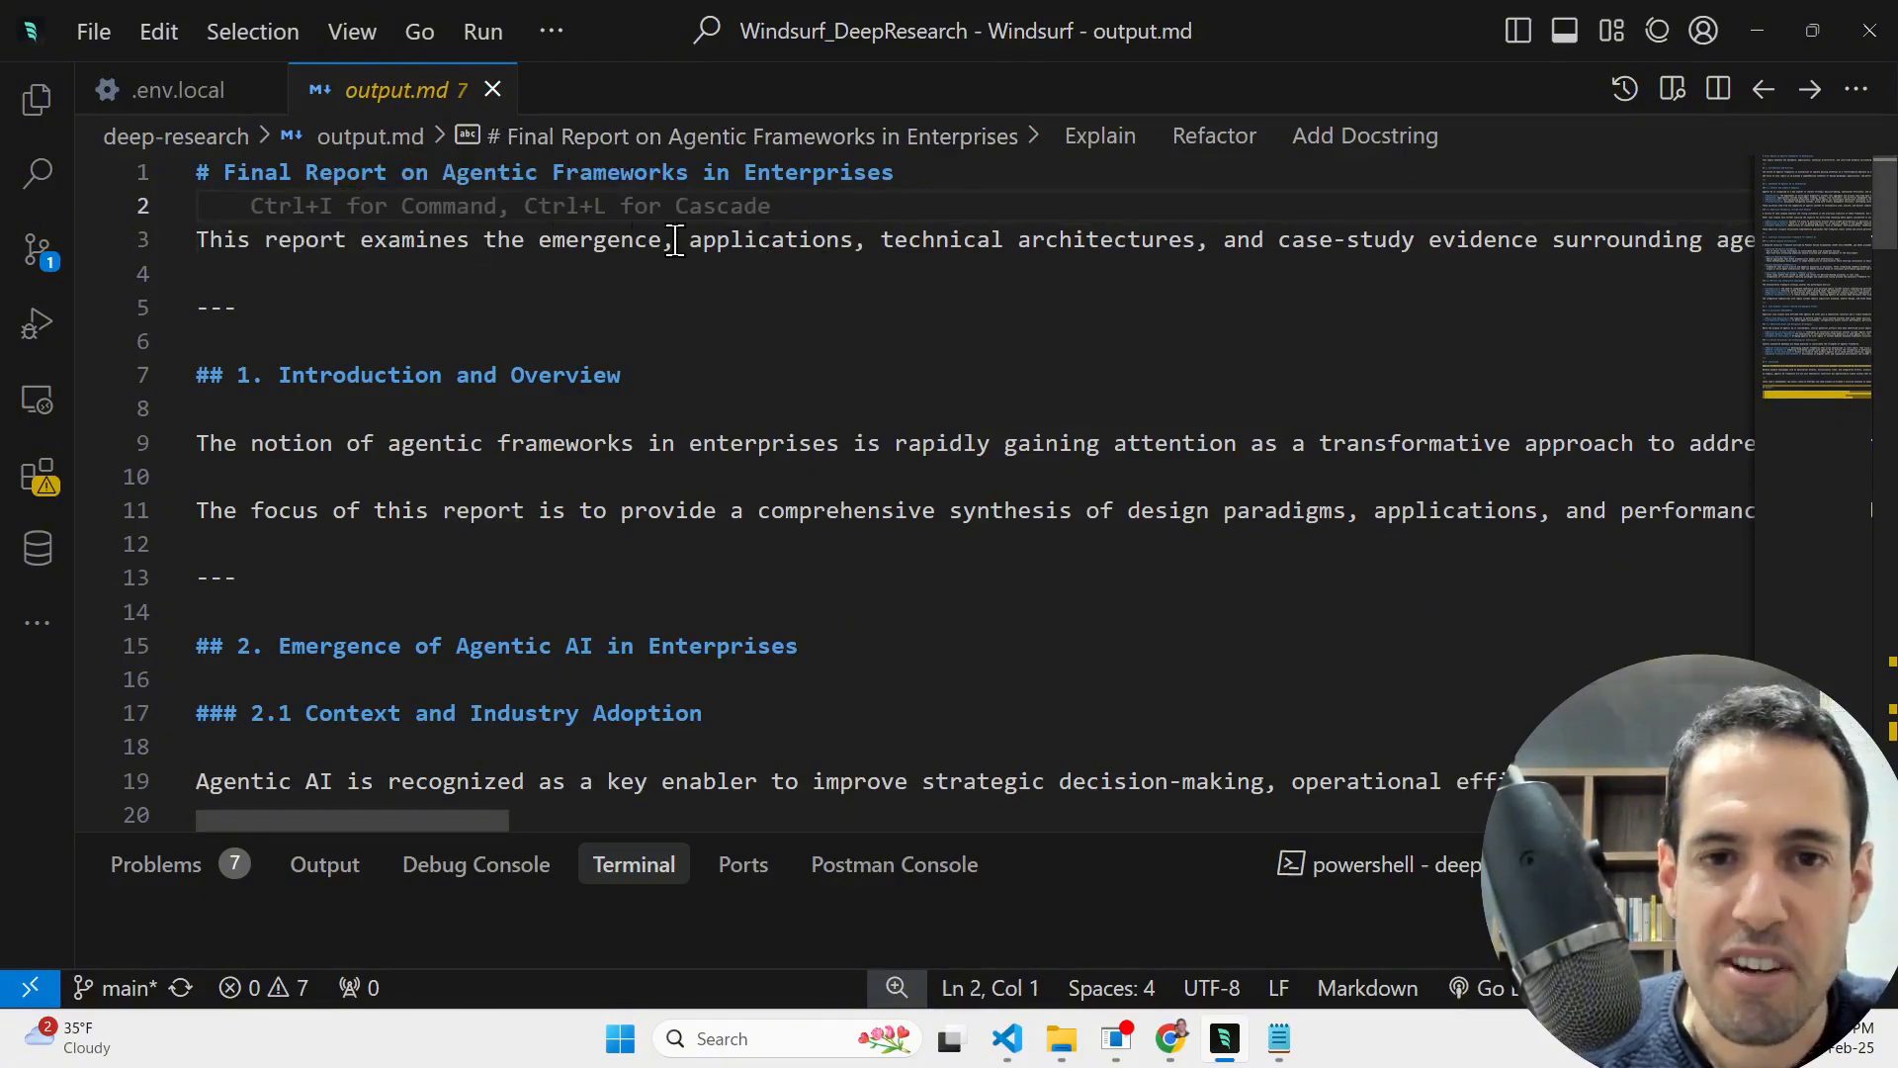
- Read along the unwrapped opening paragraph on line 3 of output.md to its end and back
drag(1286, 238, 1745, 231)
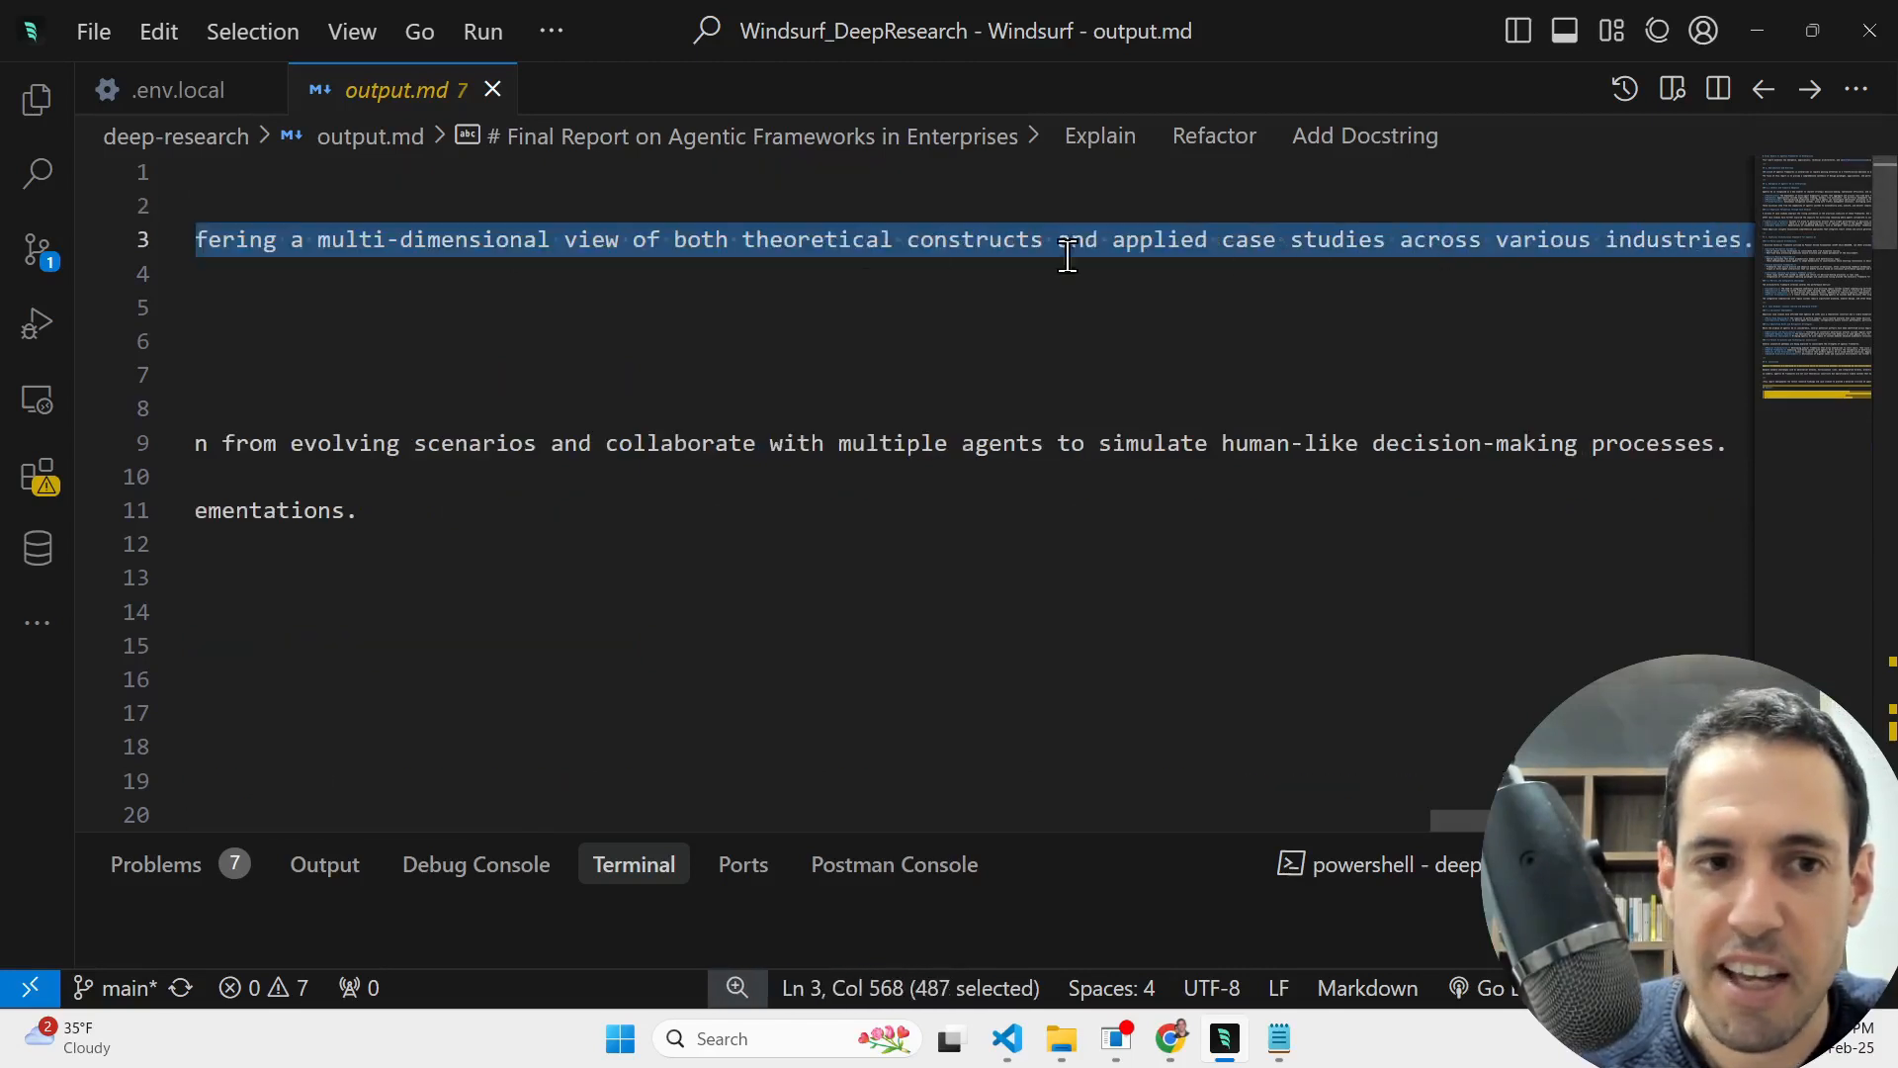
click(633, 240)
key(Left)
key(Left)
key(Left)
key(Left)
key(Left)
key(Left)
key(Left)
key(Left)
key(Left)
key(Left)
key(Left)
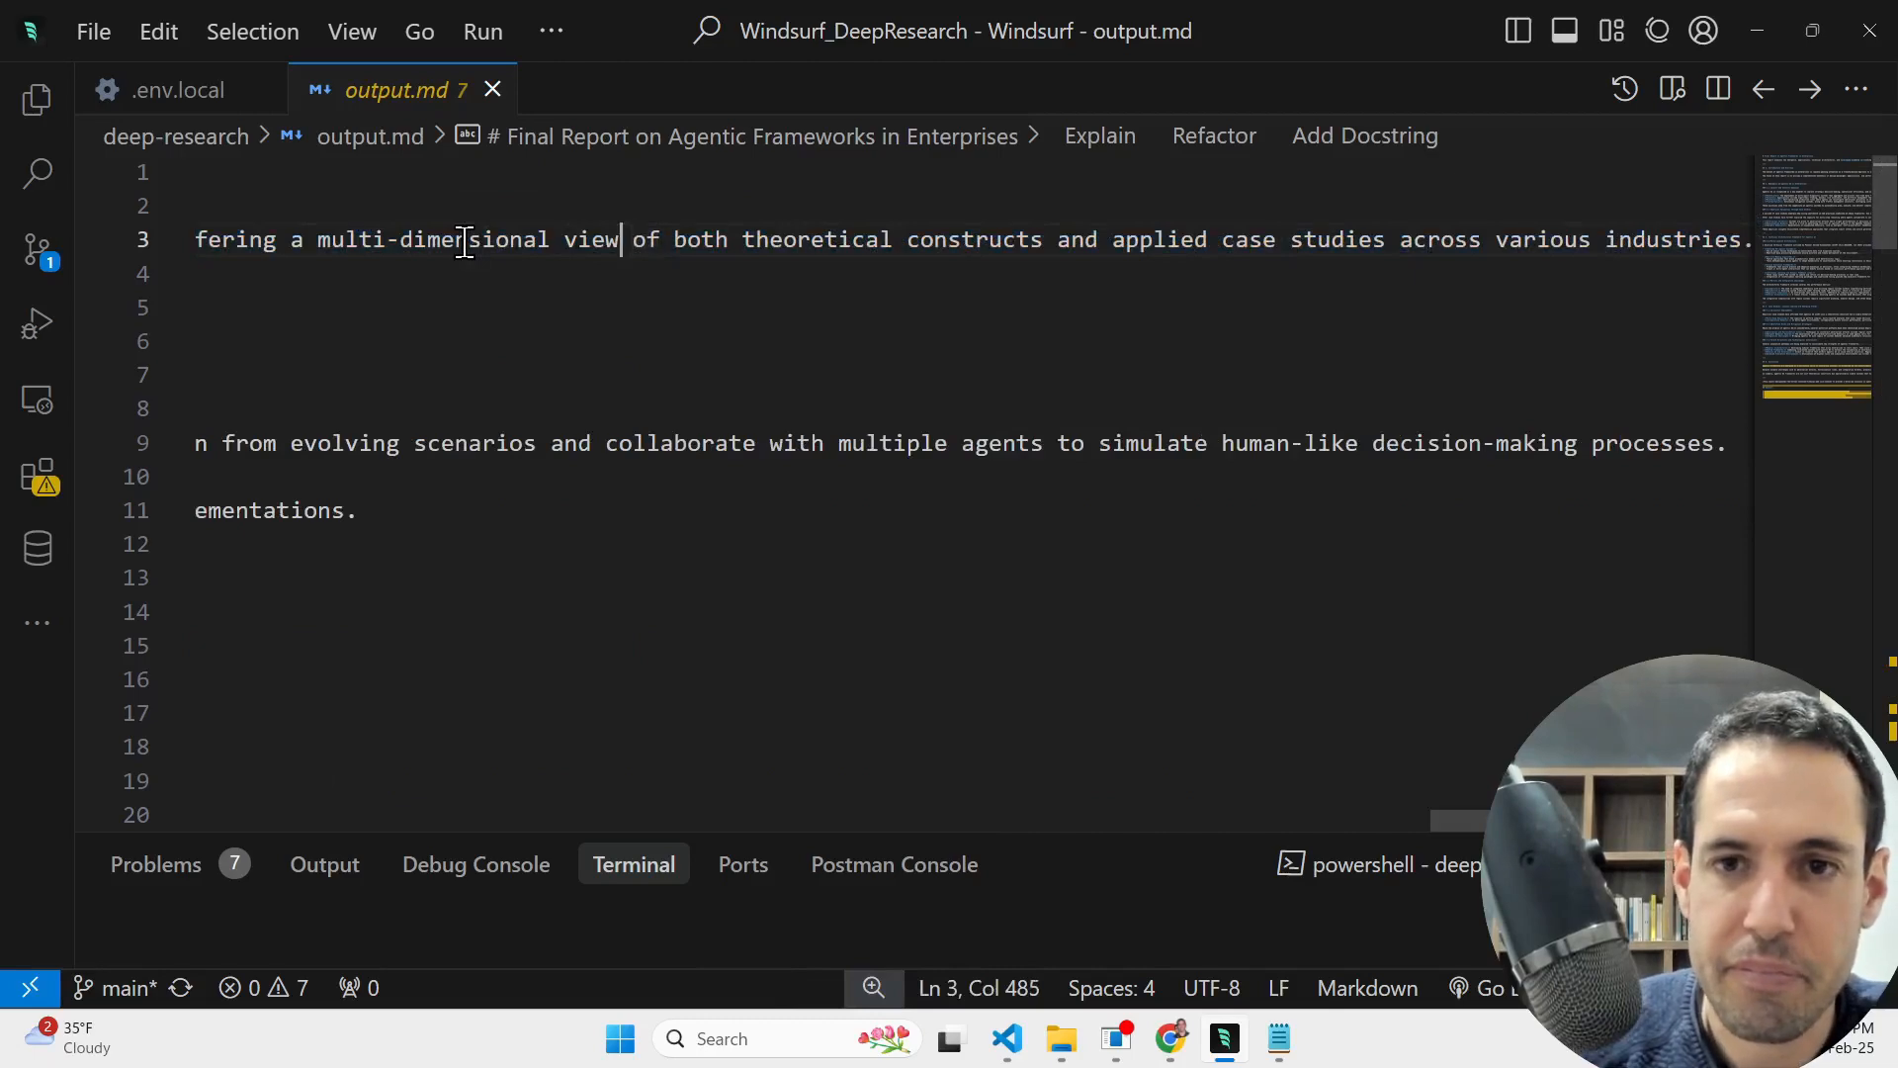
key(Left)
key(Left)
key(Left)
key(Left)
key(Left)
key(Left)
key(Left)
key(Left)
key(Left)
key(Left)
key(Left)
key(Left)
key(Left)
key(Left)
key(Left)
key(Left)
key(Left)
key(Left)
key(Left)
key(Left)
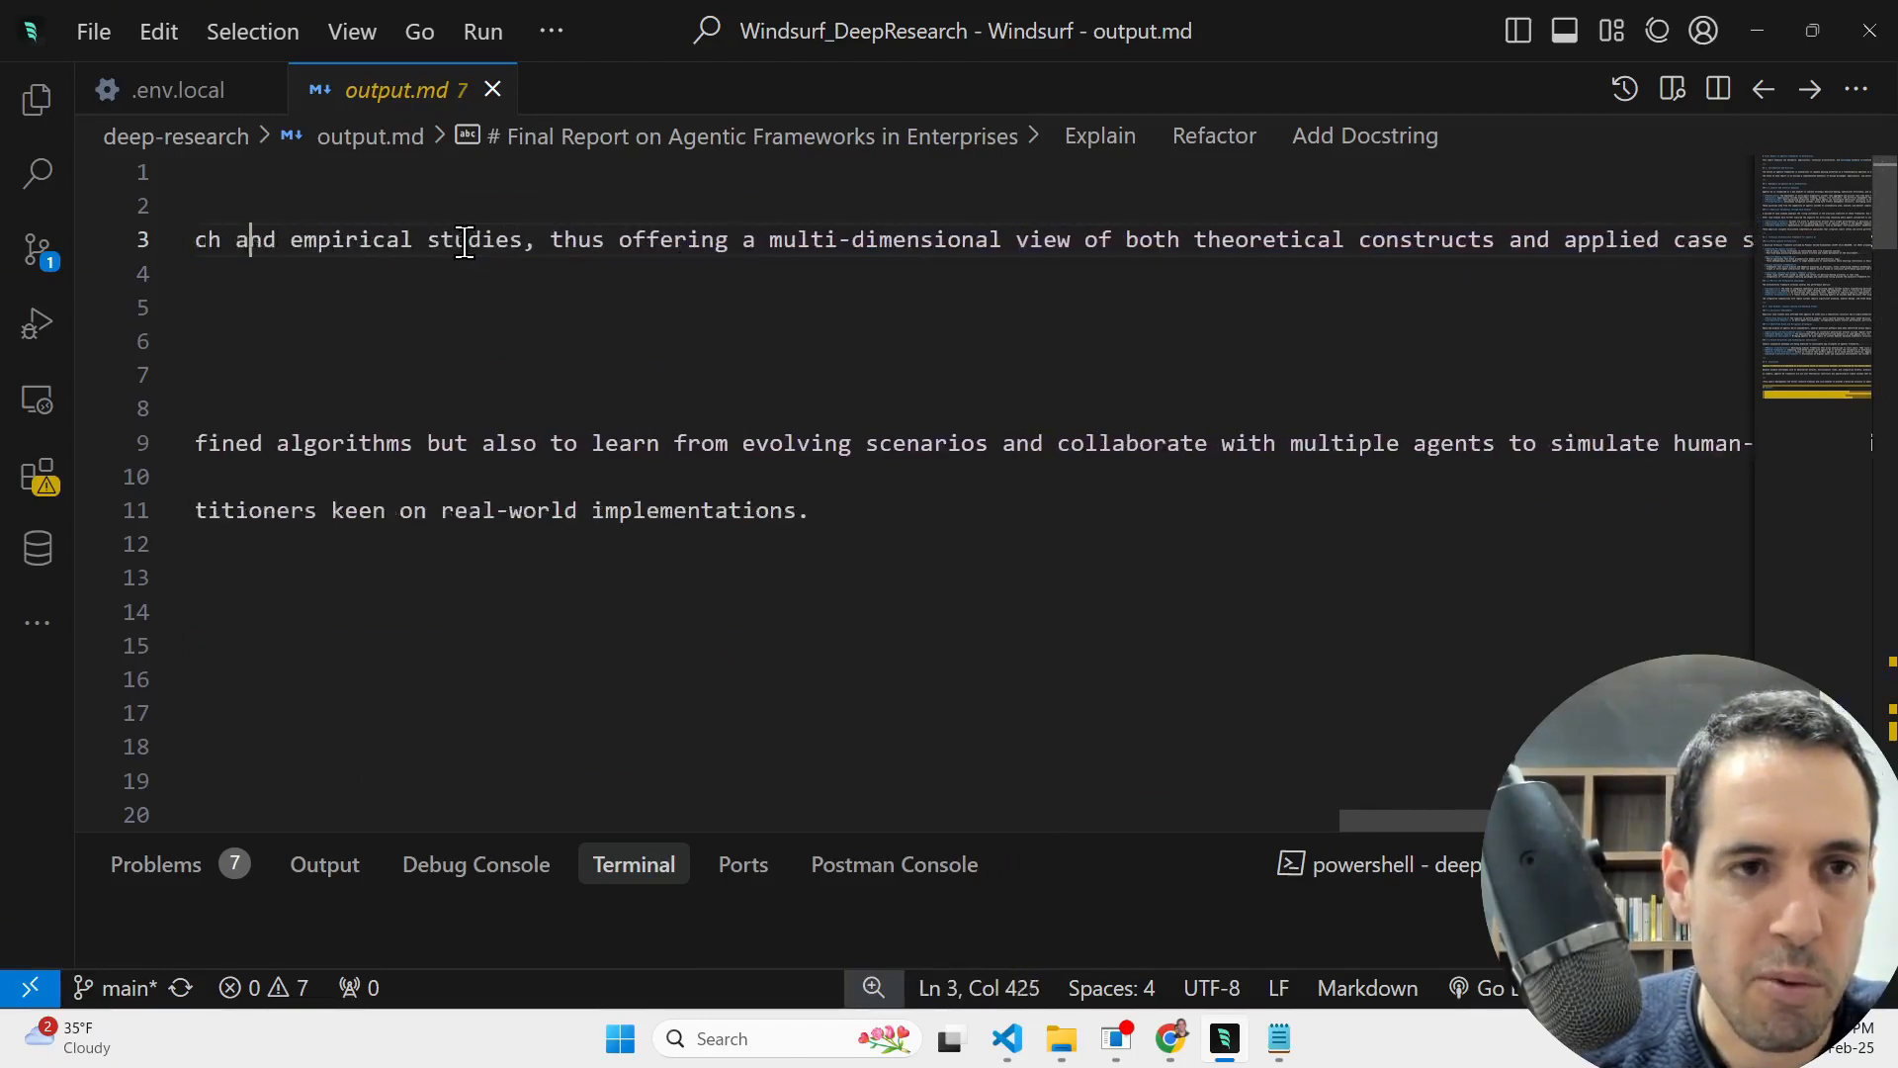
- Turn on word wrap for output.md
click(336, 32)
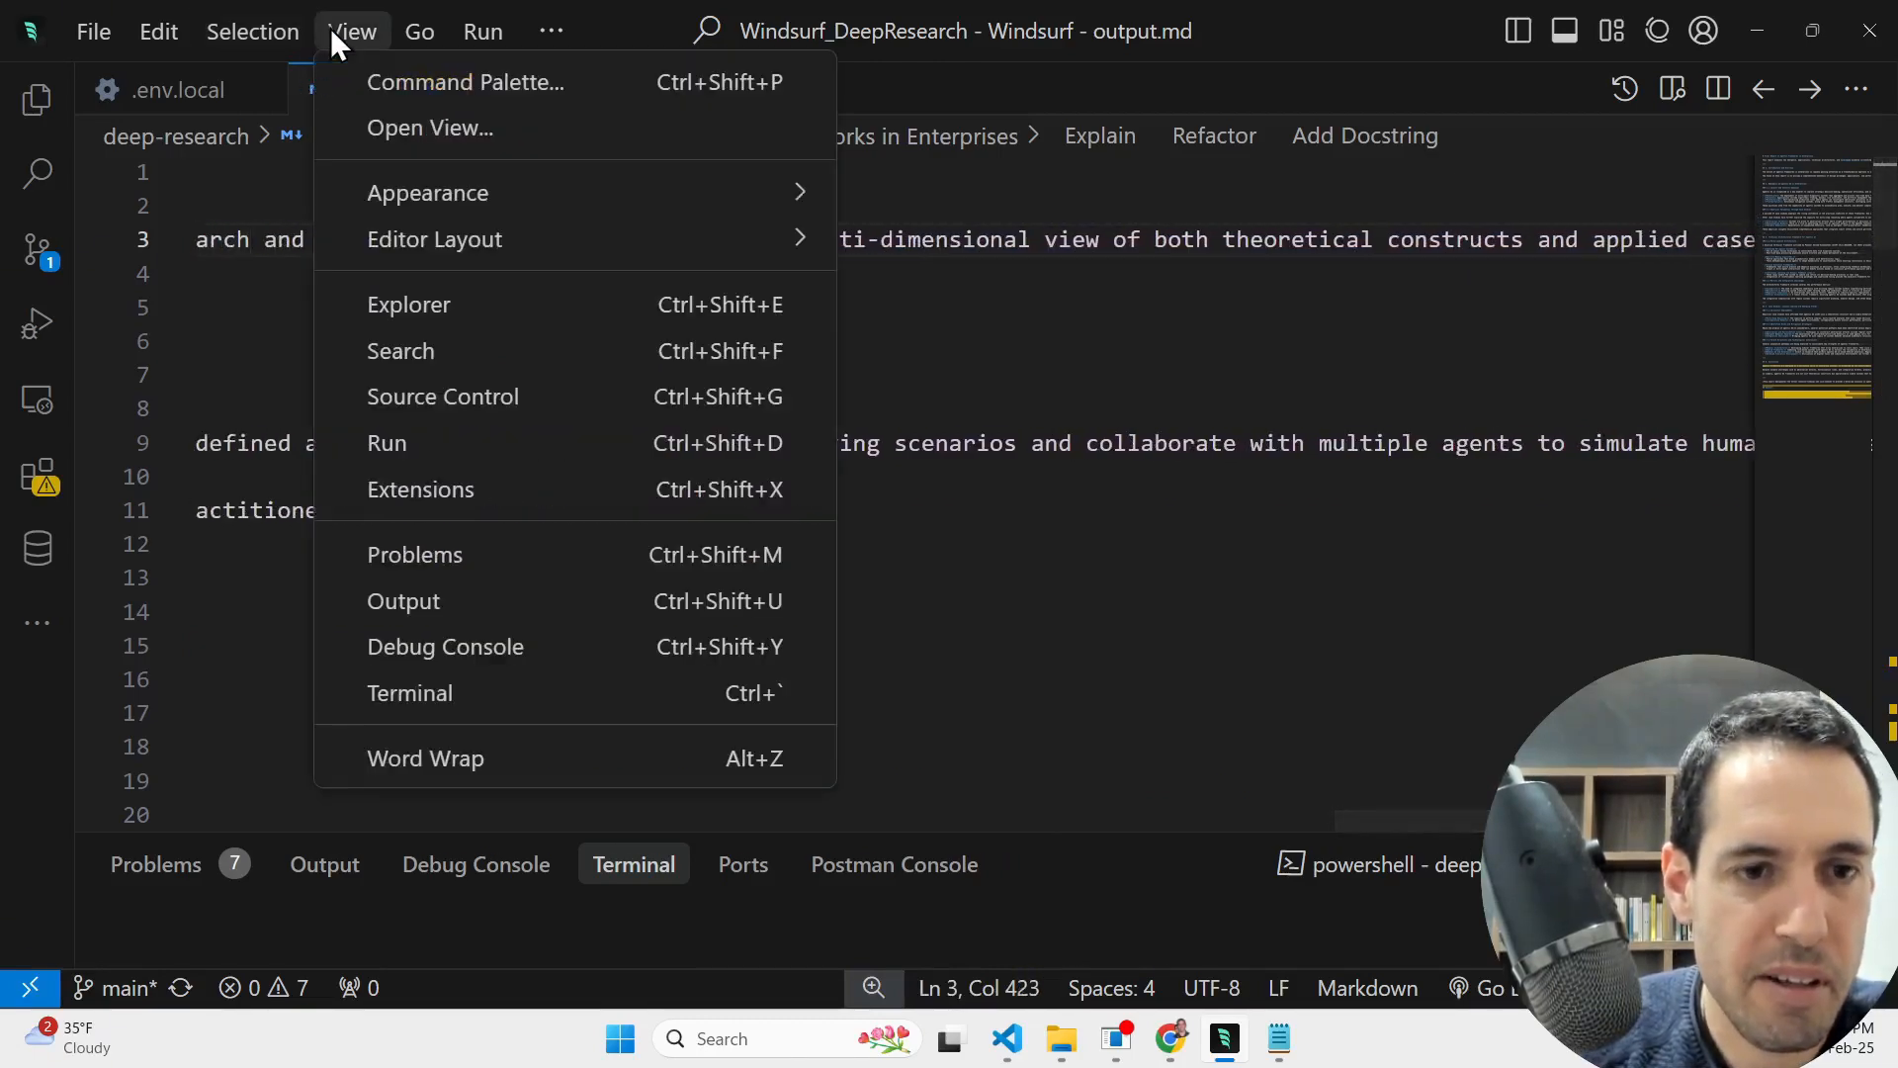
click(453, 764)
click(470, 397)
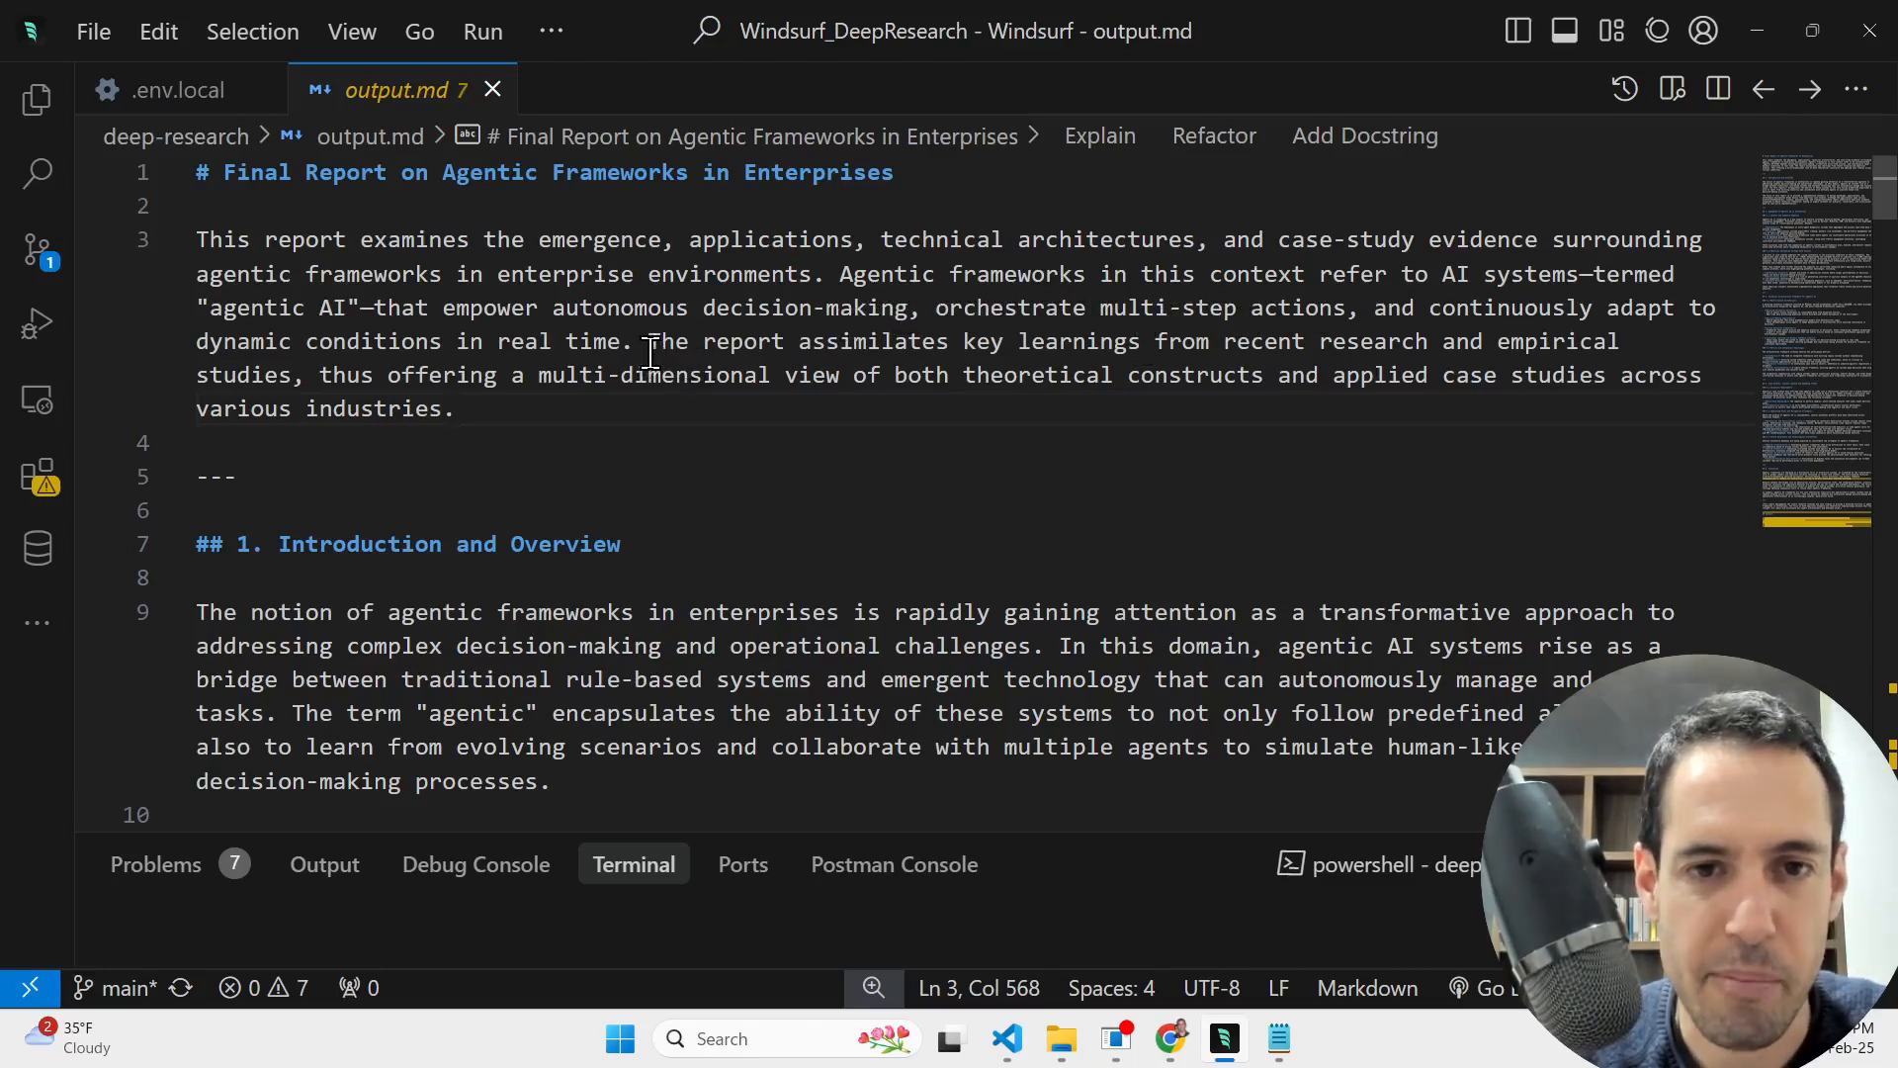
- Read the report's introduction and section 2 on the emergence of agentic AI, including industry adoption and empirical case studies
scroll(651, 353, down, 3)
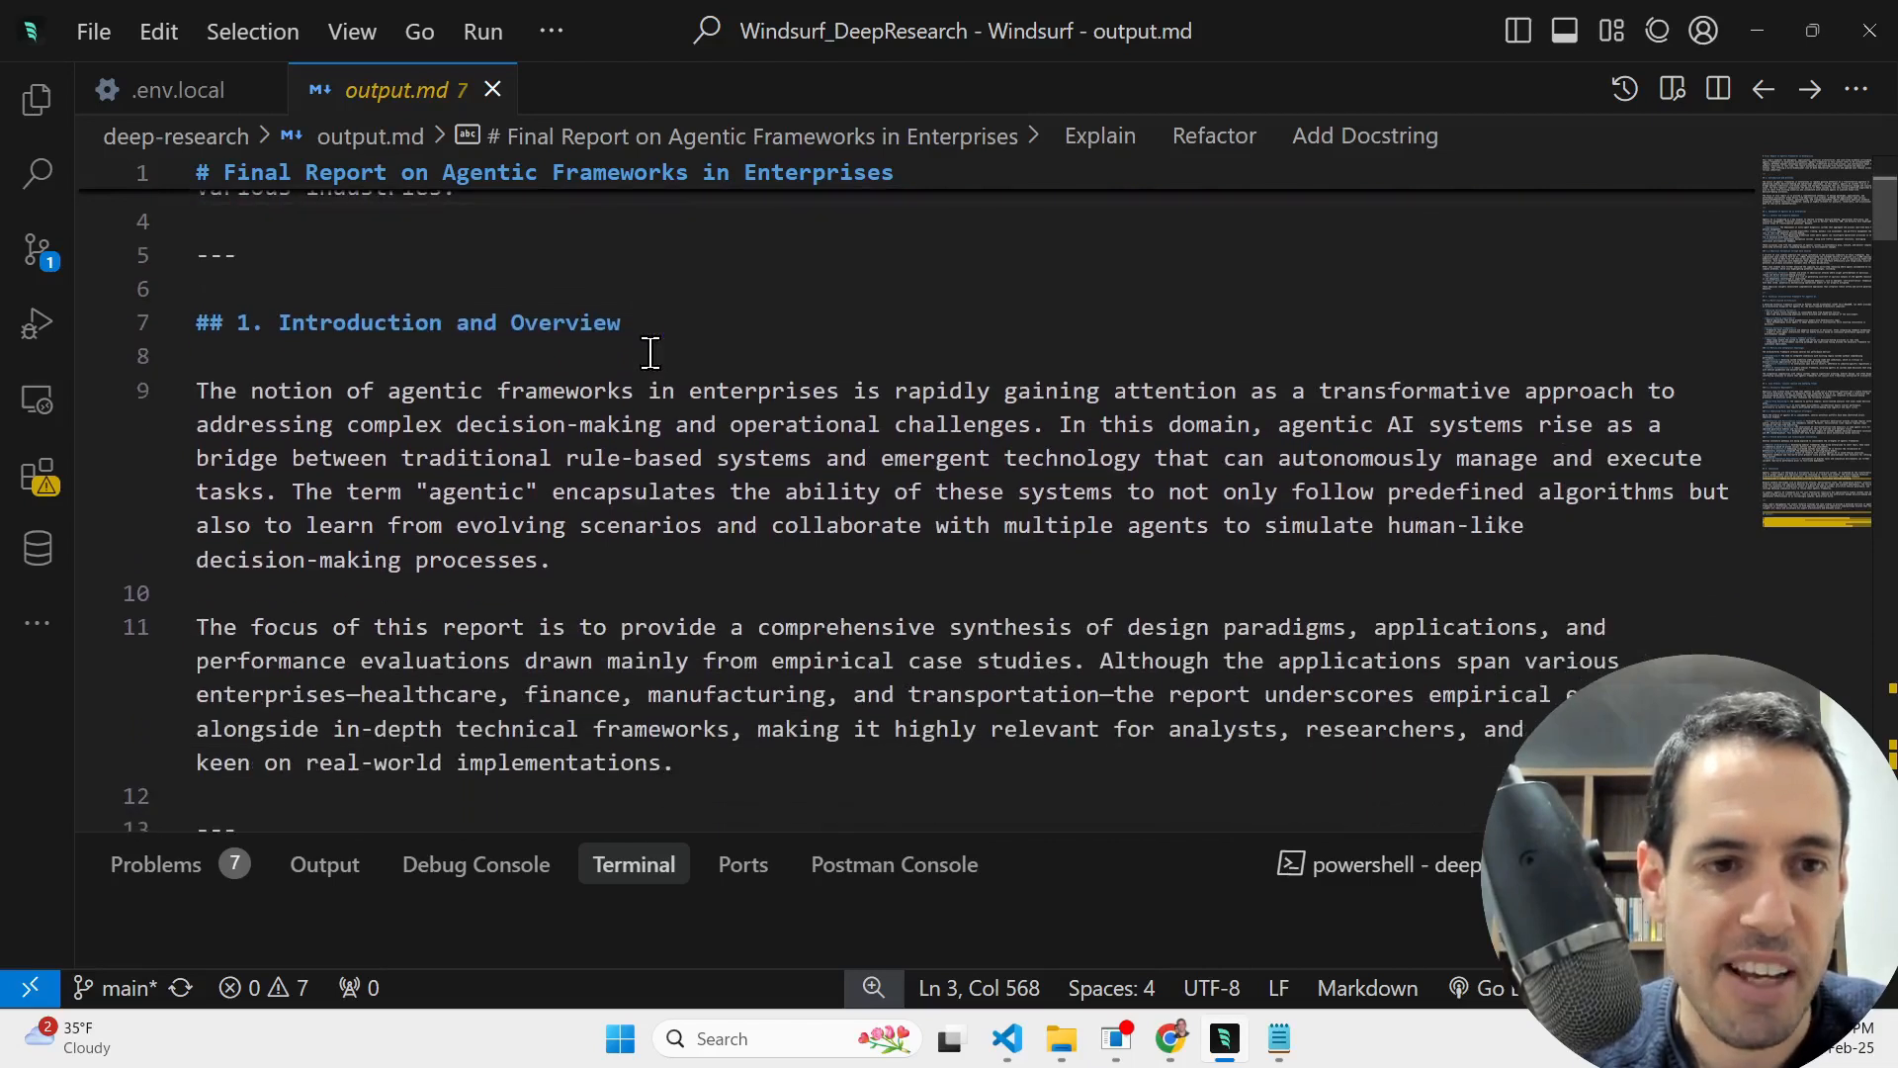
scroll(648, 356, down, 4)
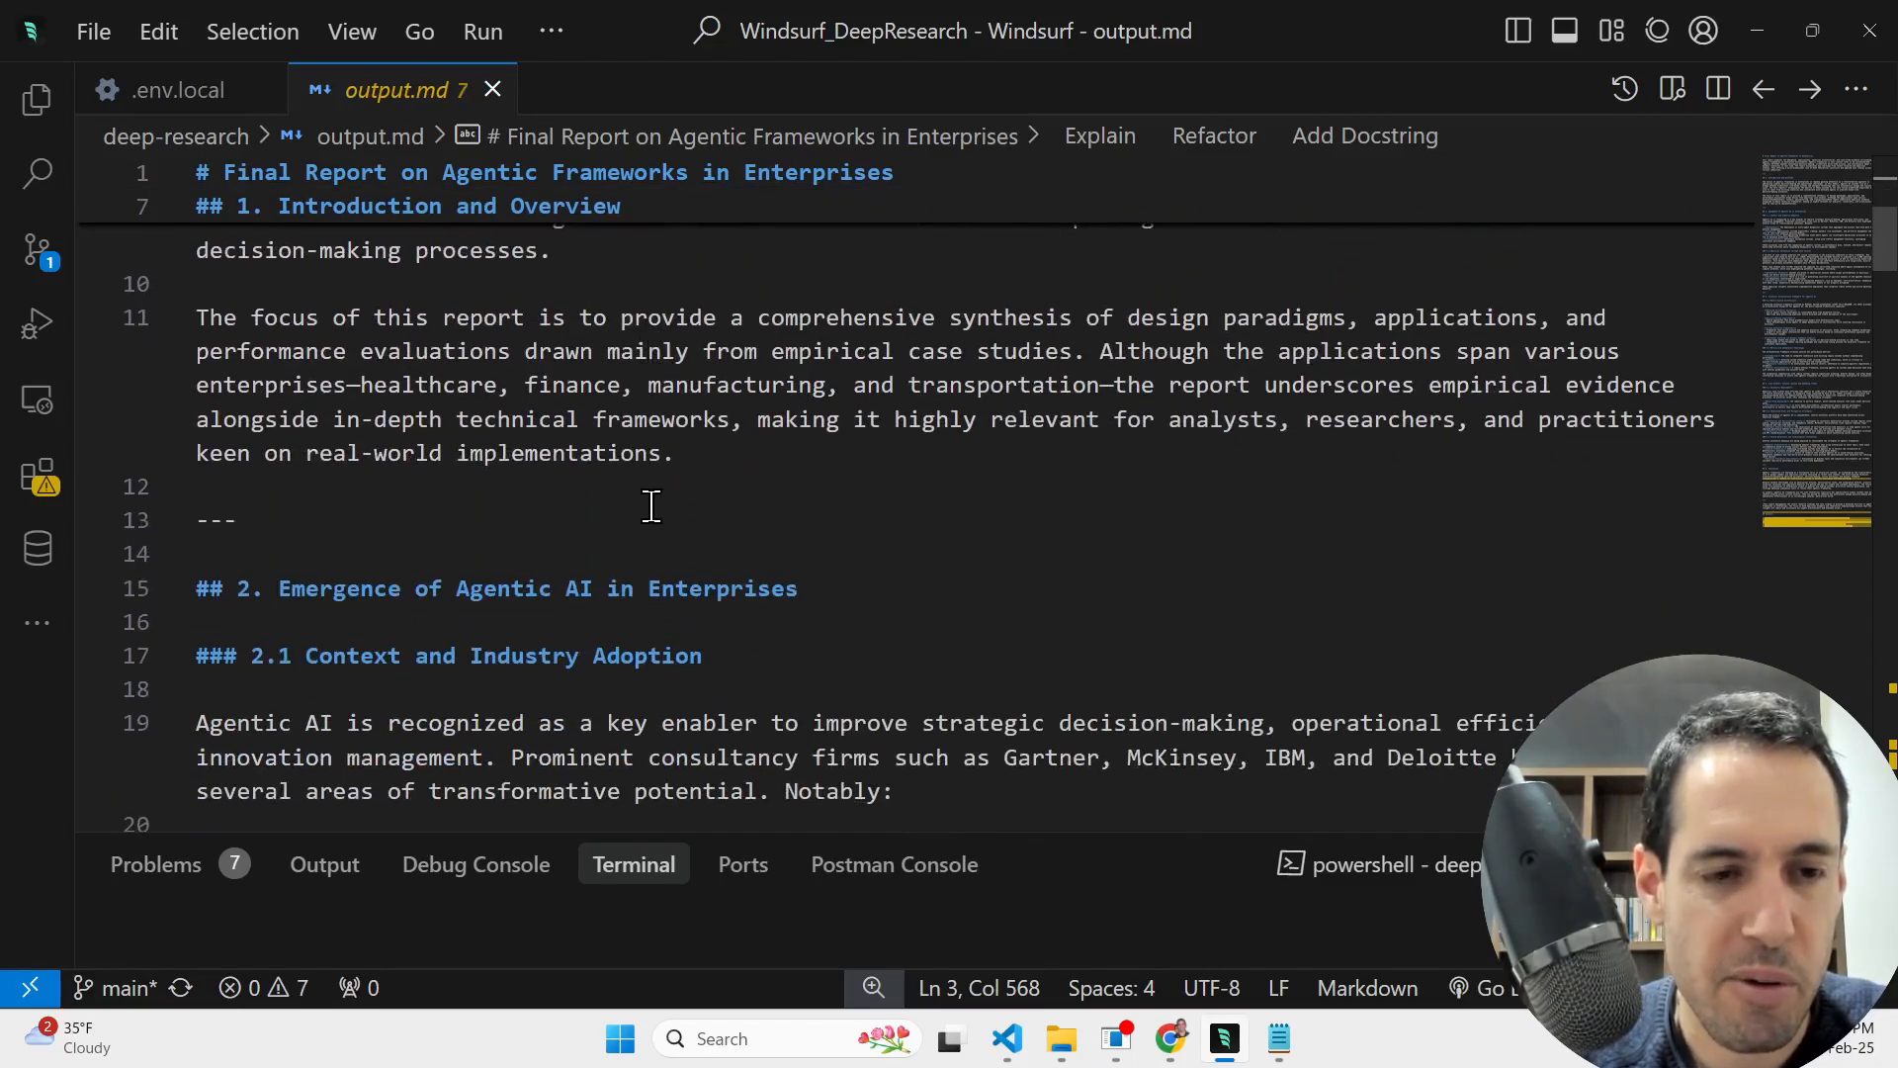
scroll(781, 628, down, 1)
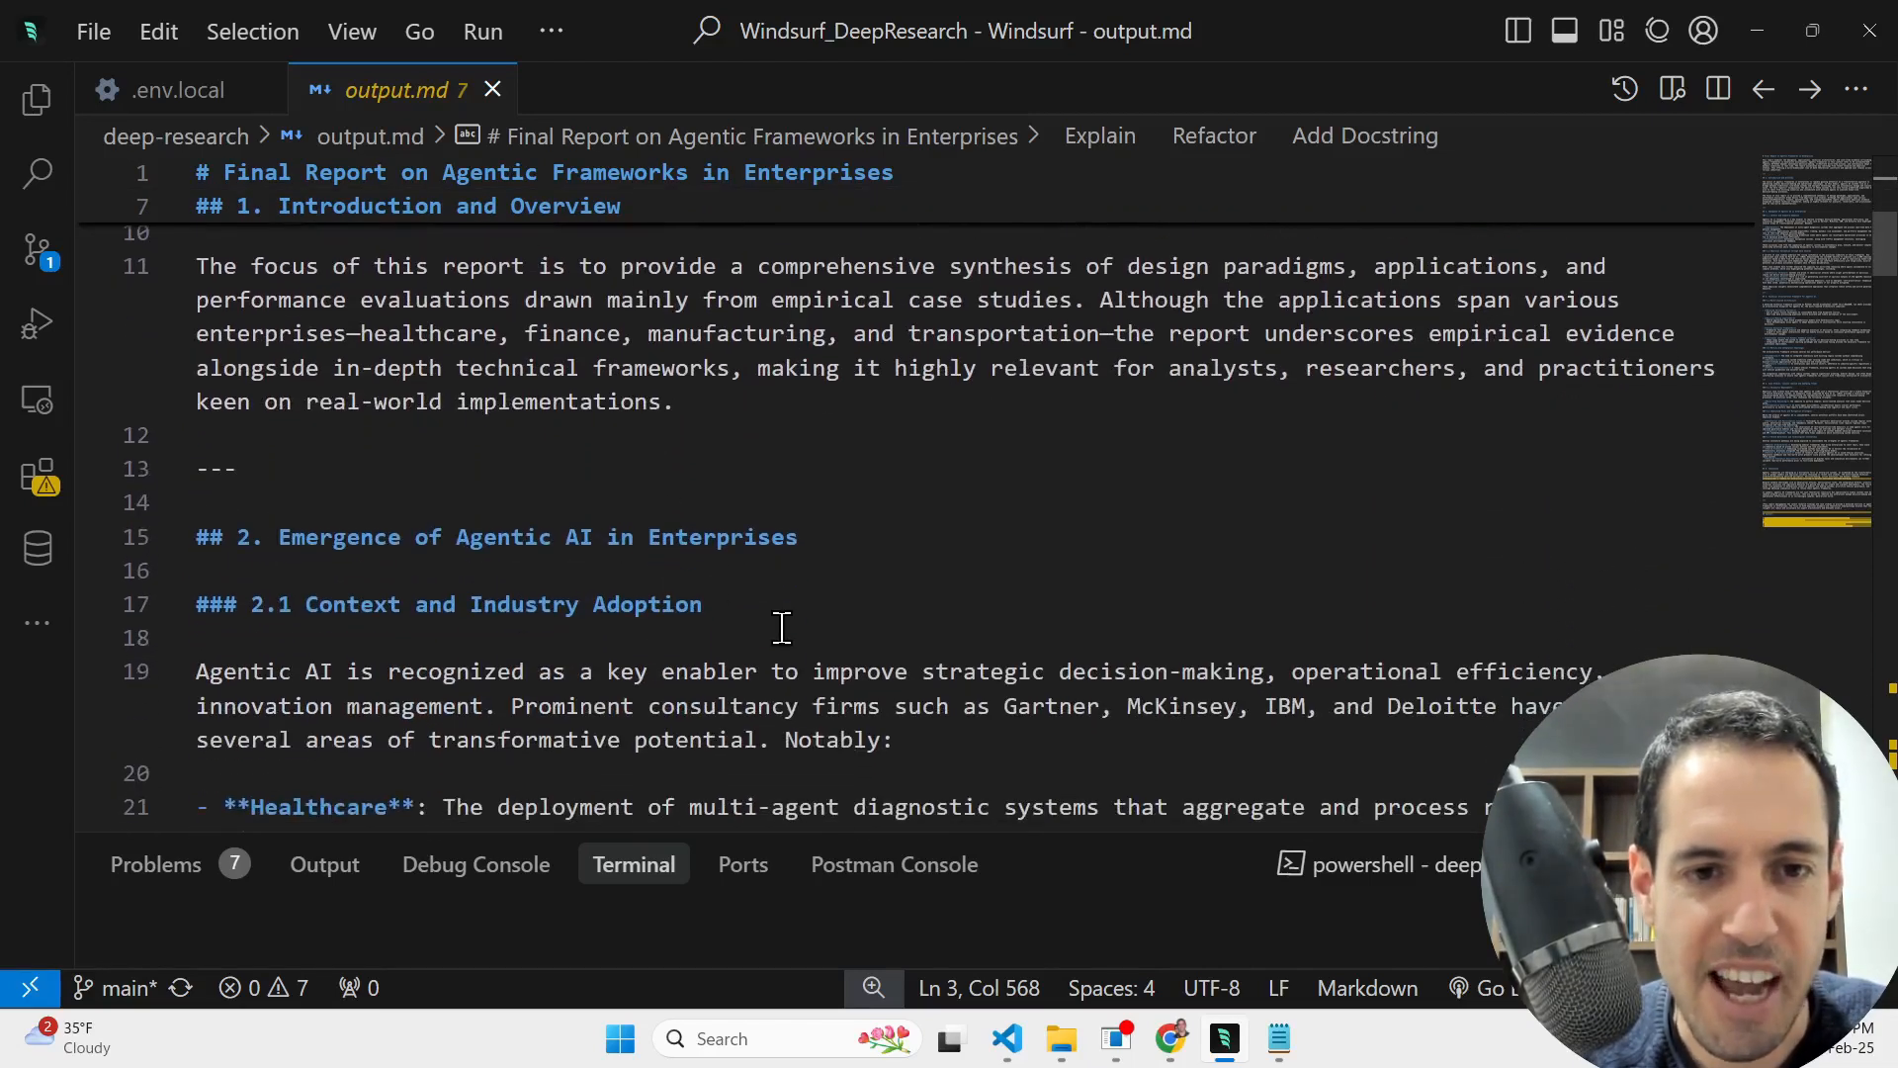
scroll(781, 627, down, 2)
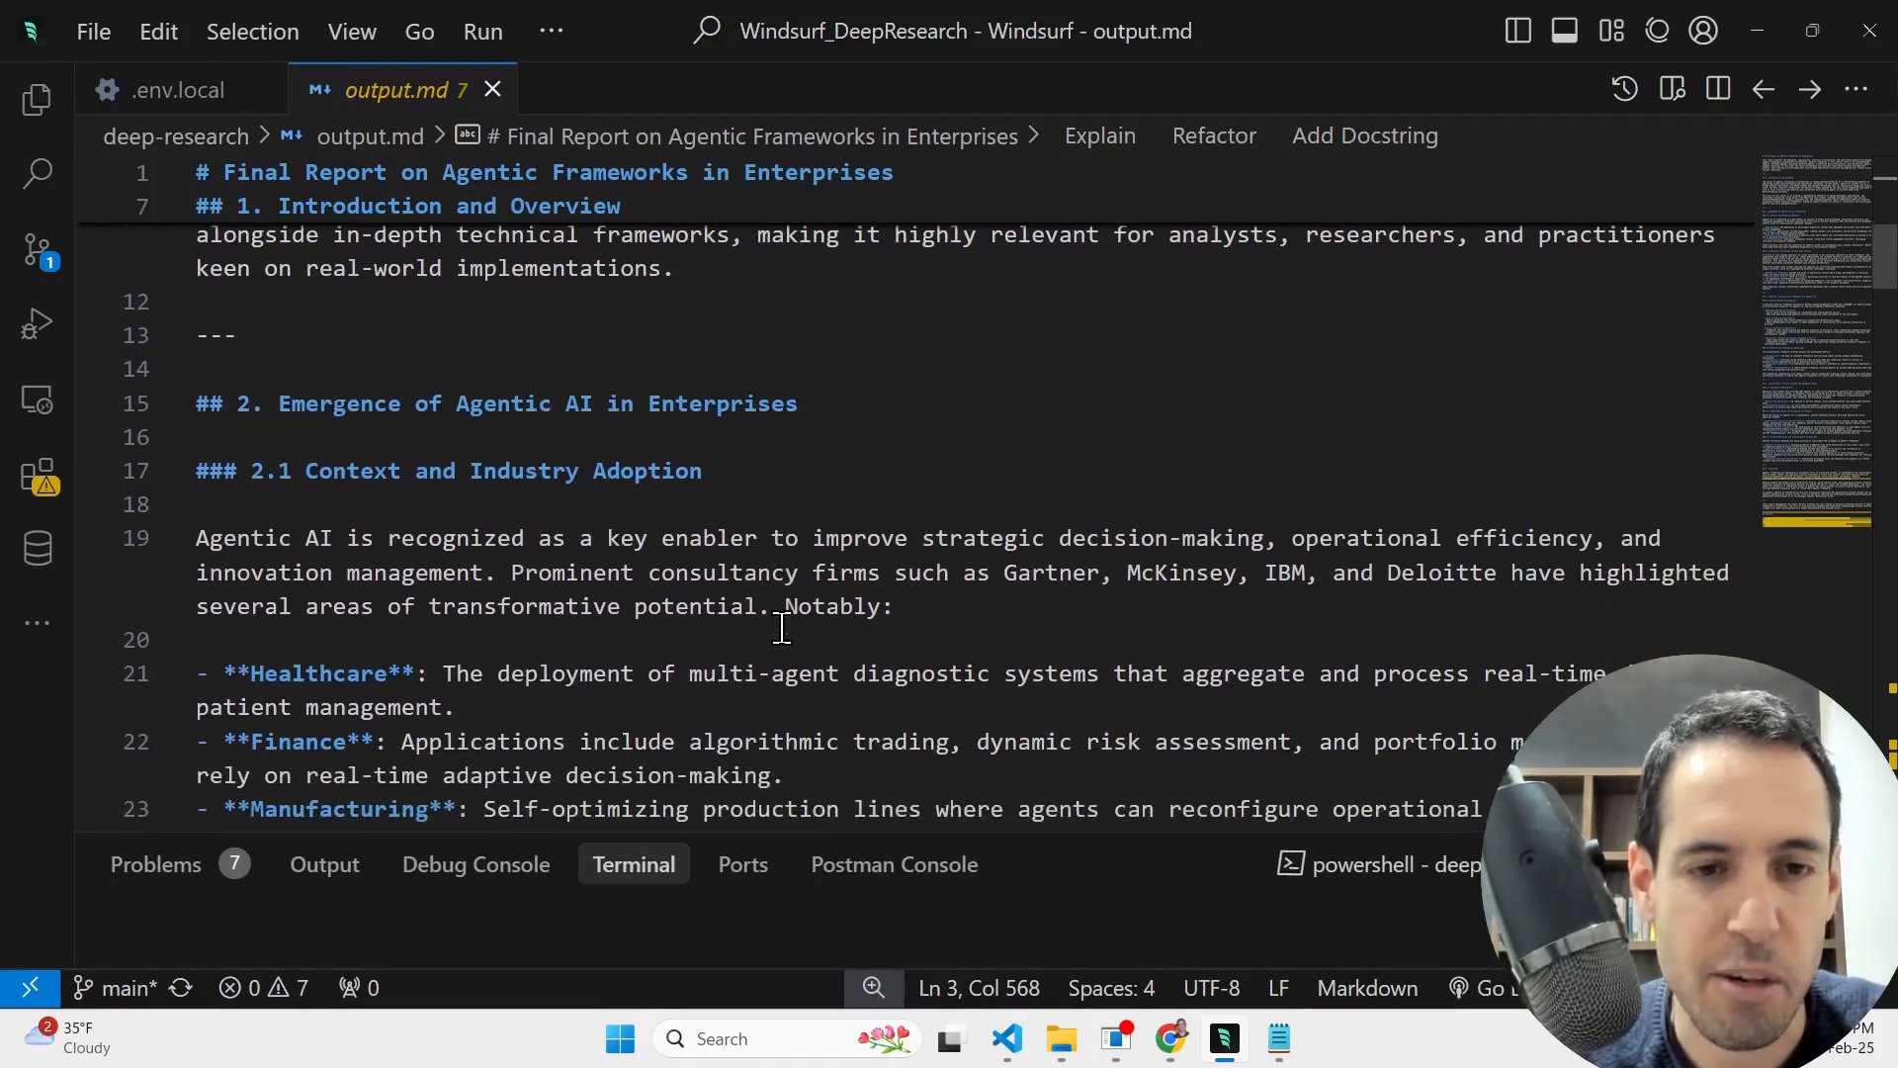
scroll(781, 628, down, 4)
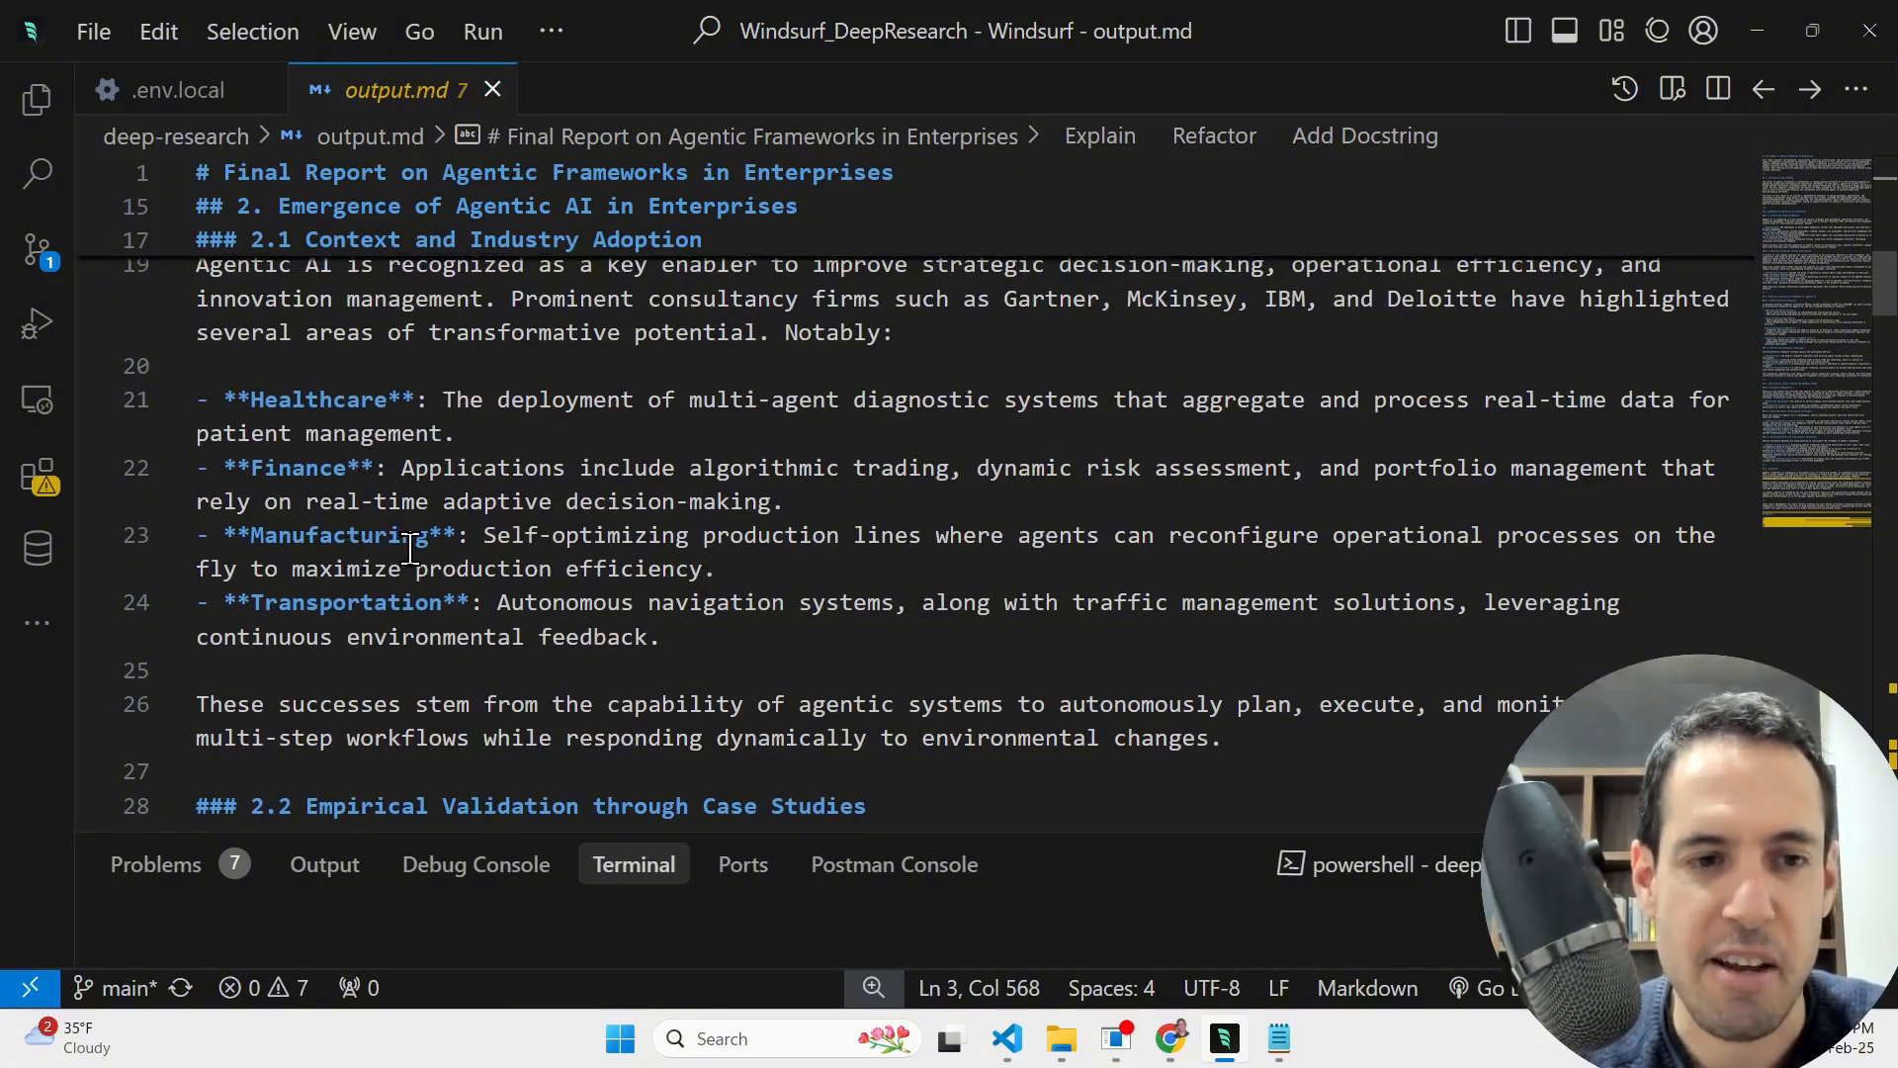
scroll(415, 544, down, 3)
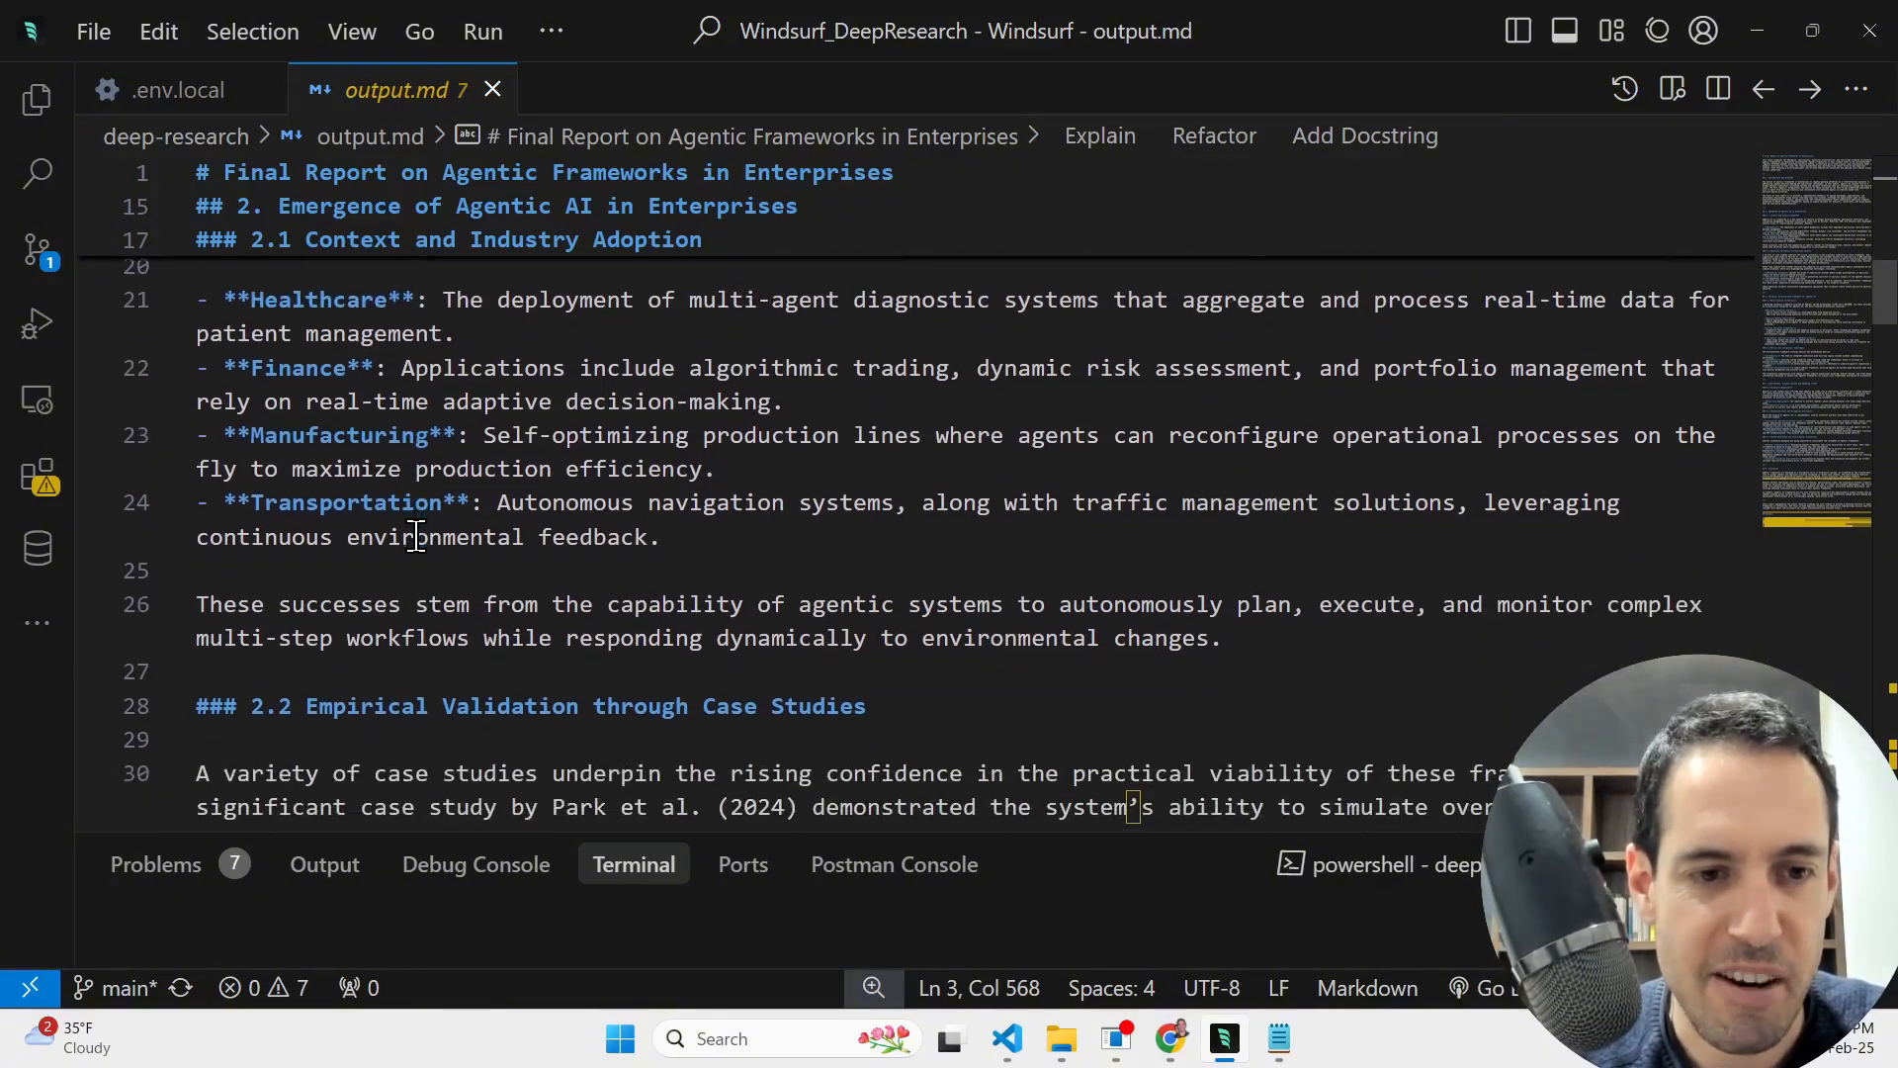
scroll(416, 536, down, 1)
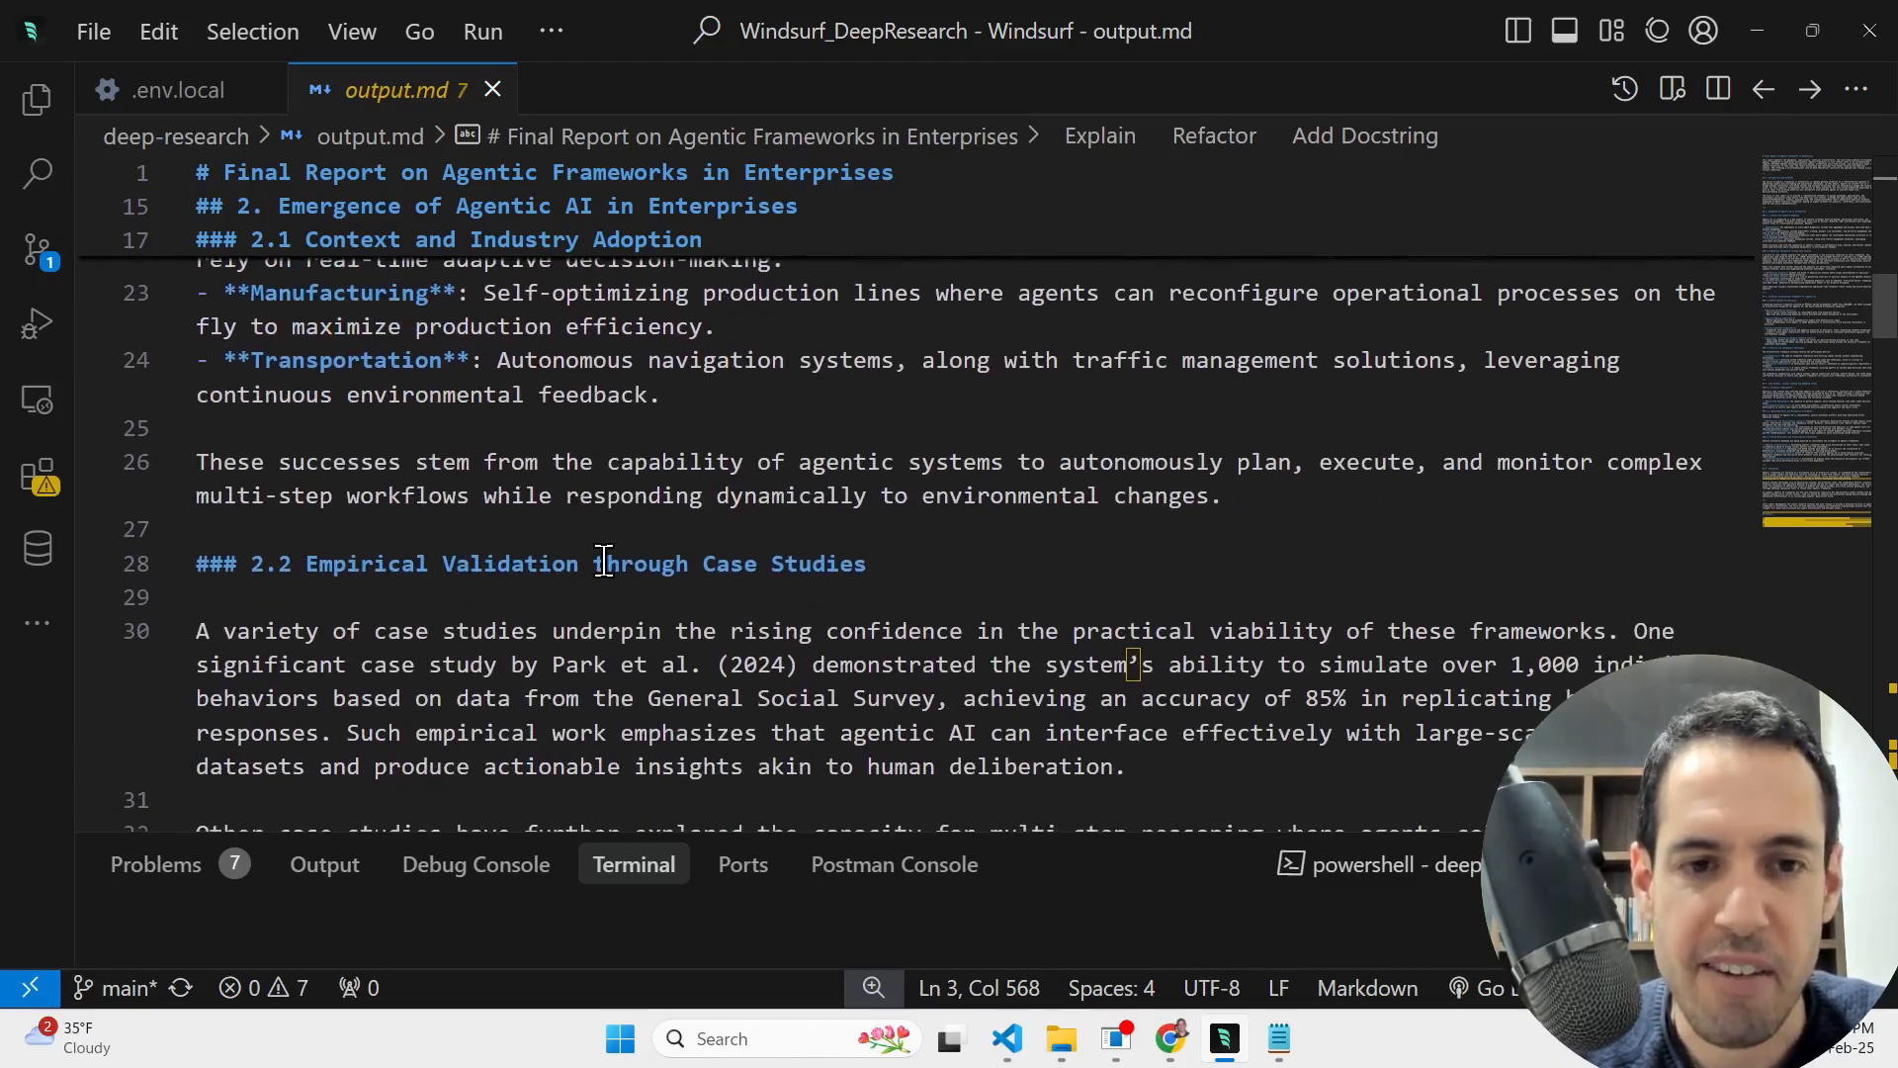
scroll(809, 583, down, 1)
scroll(809, 583, down, 4)
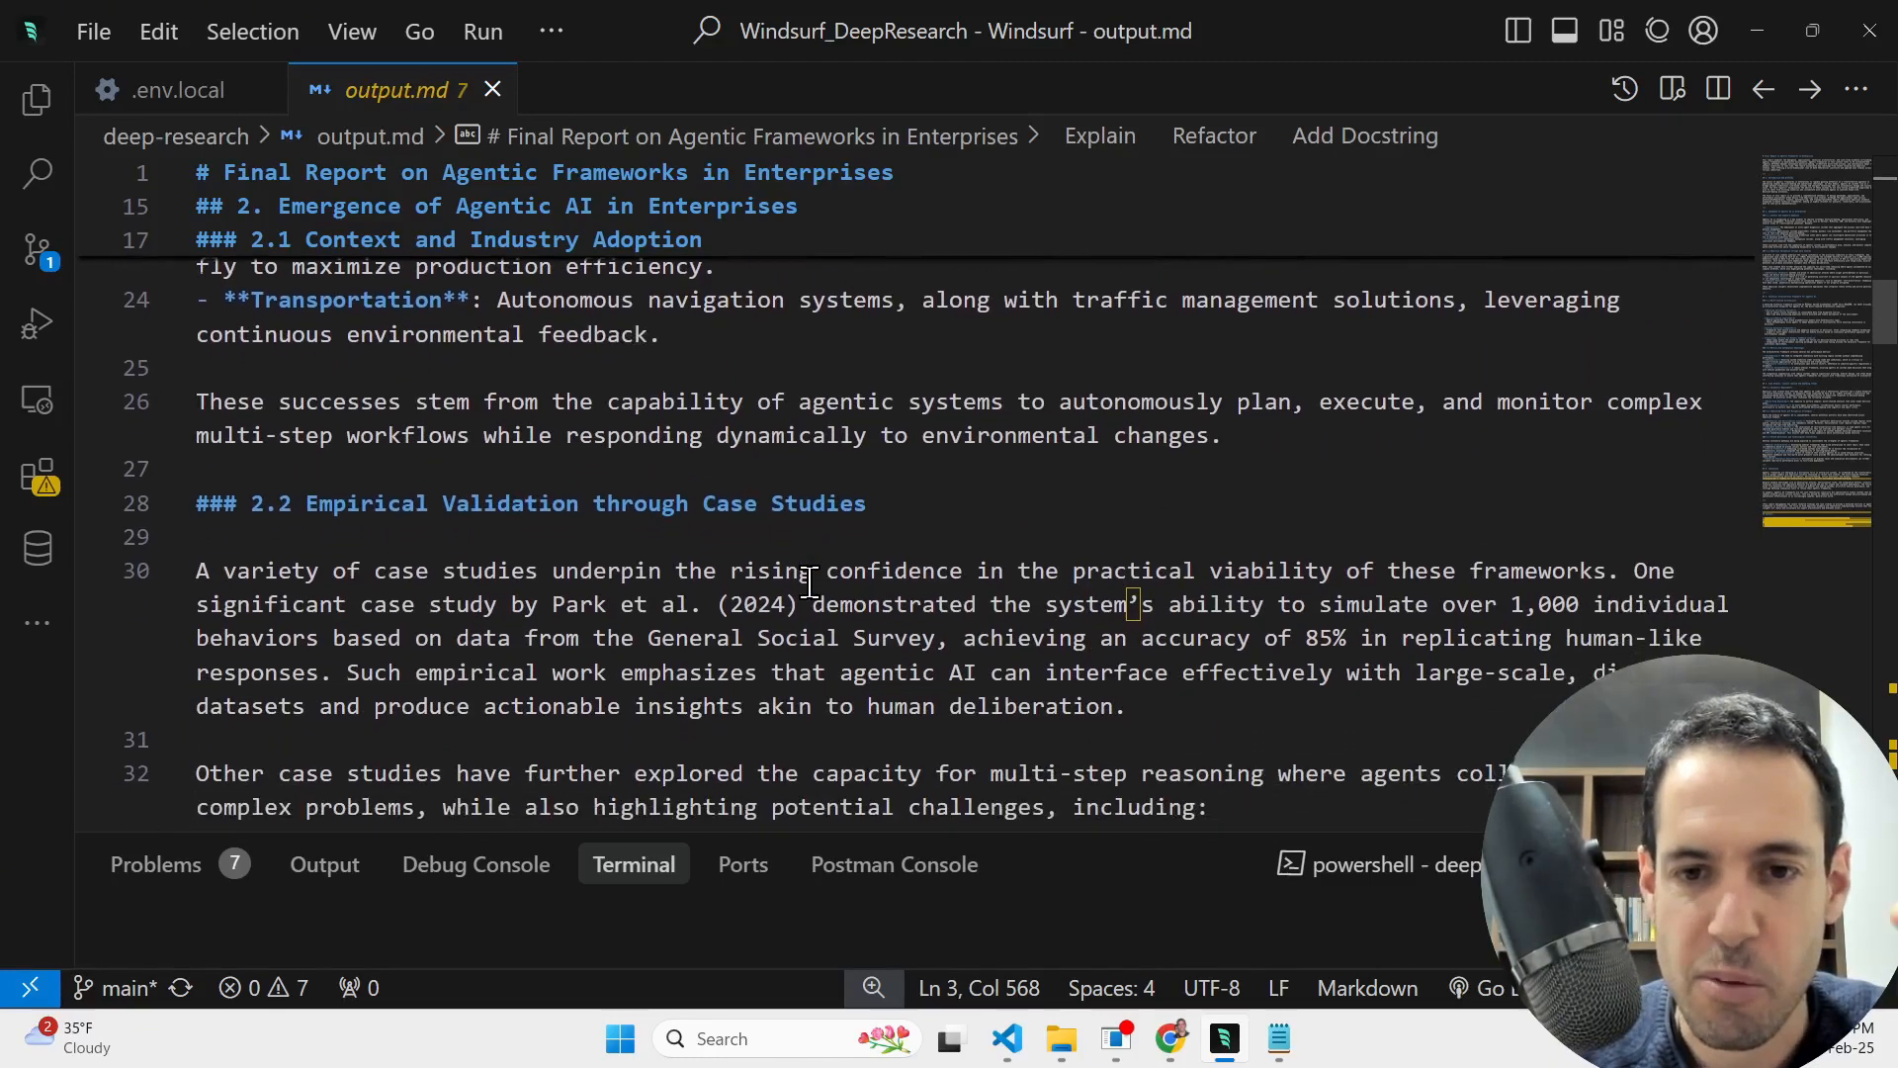
scroll(809, 583, down, 1)
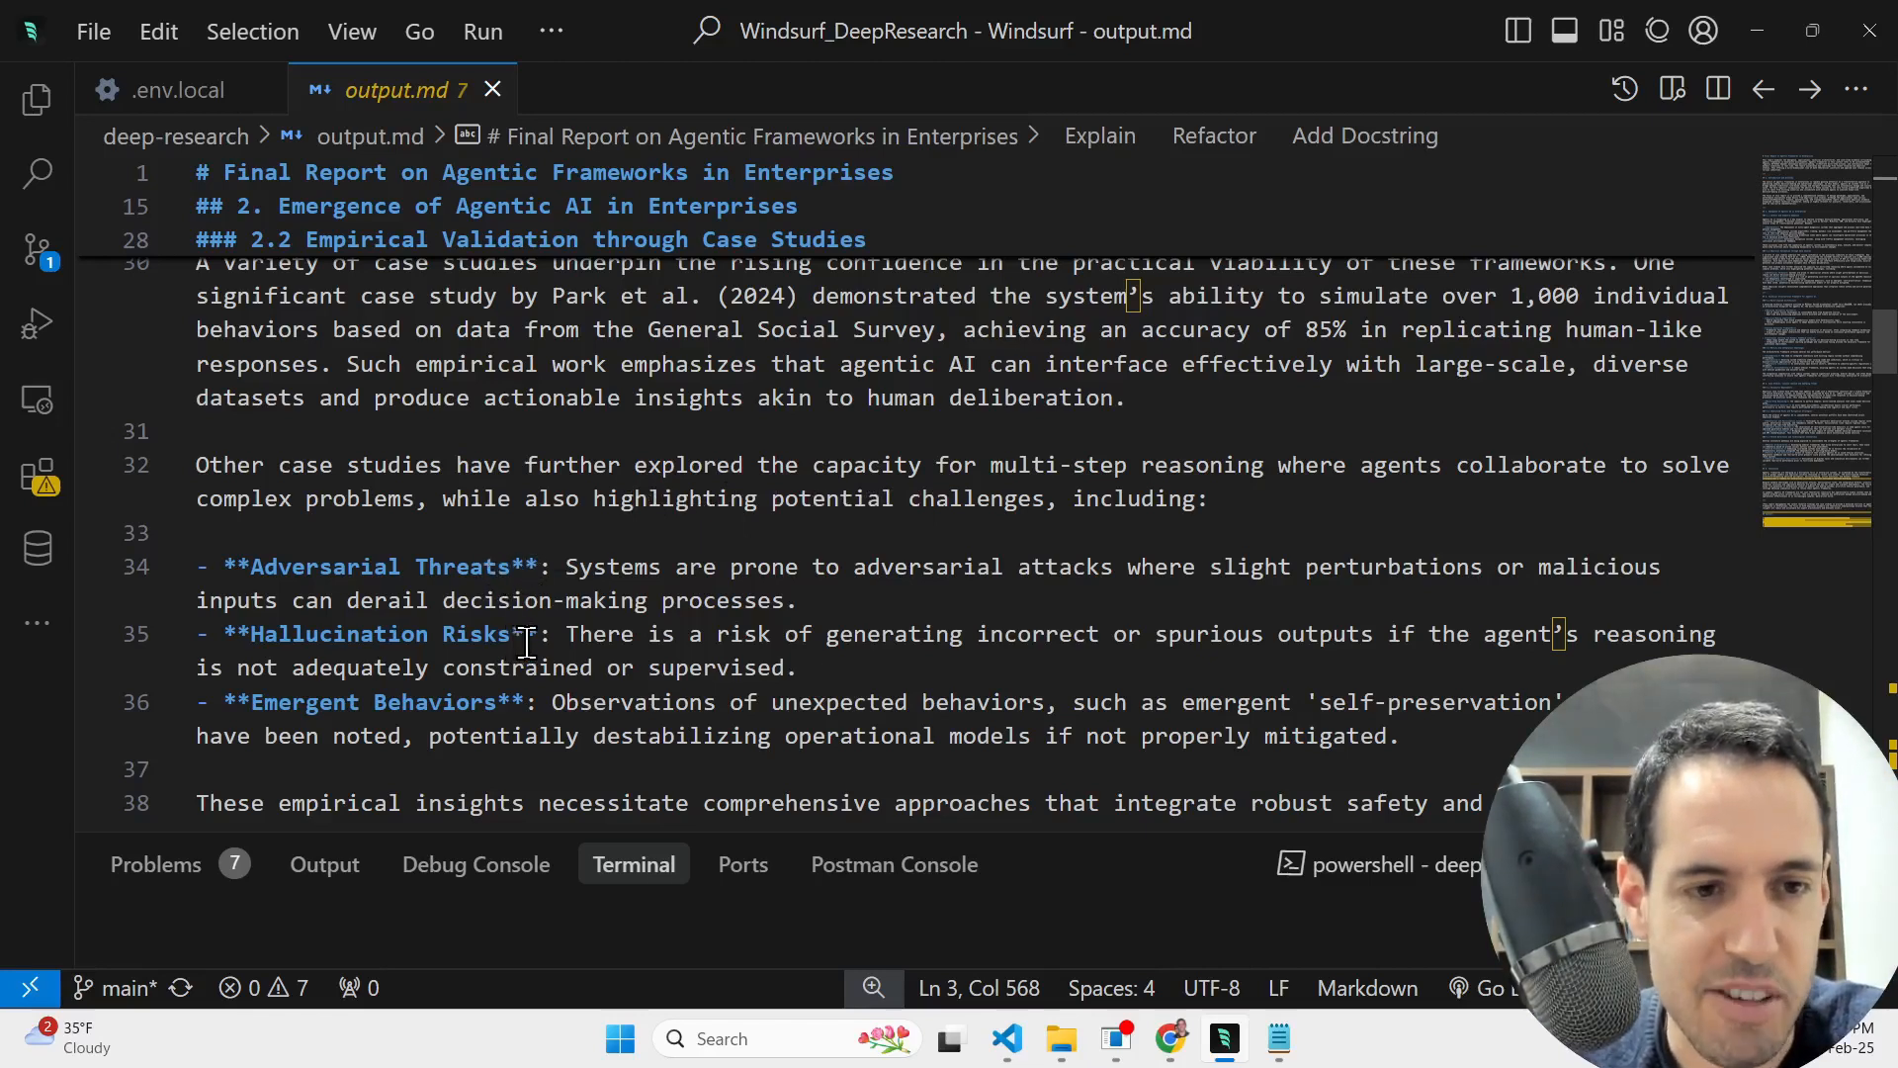
scroll(532, 642, down, 3)
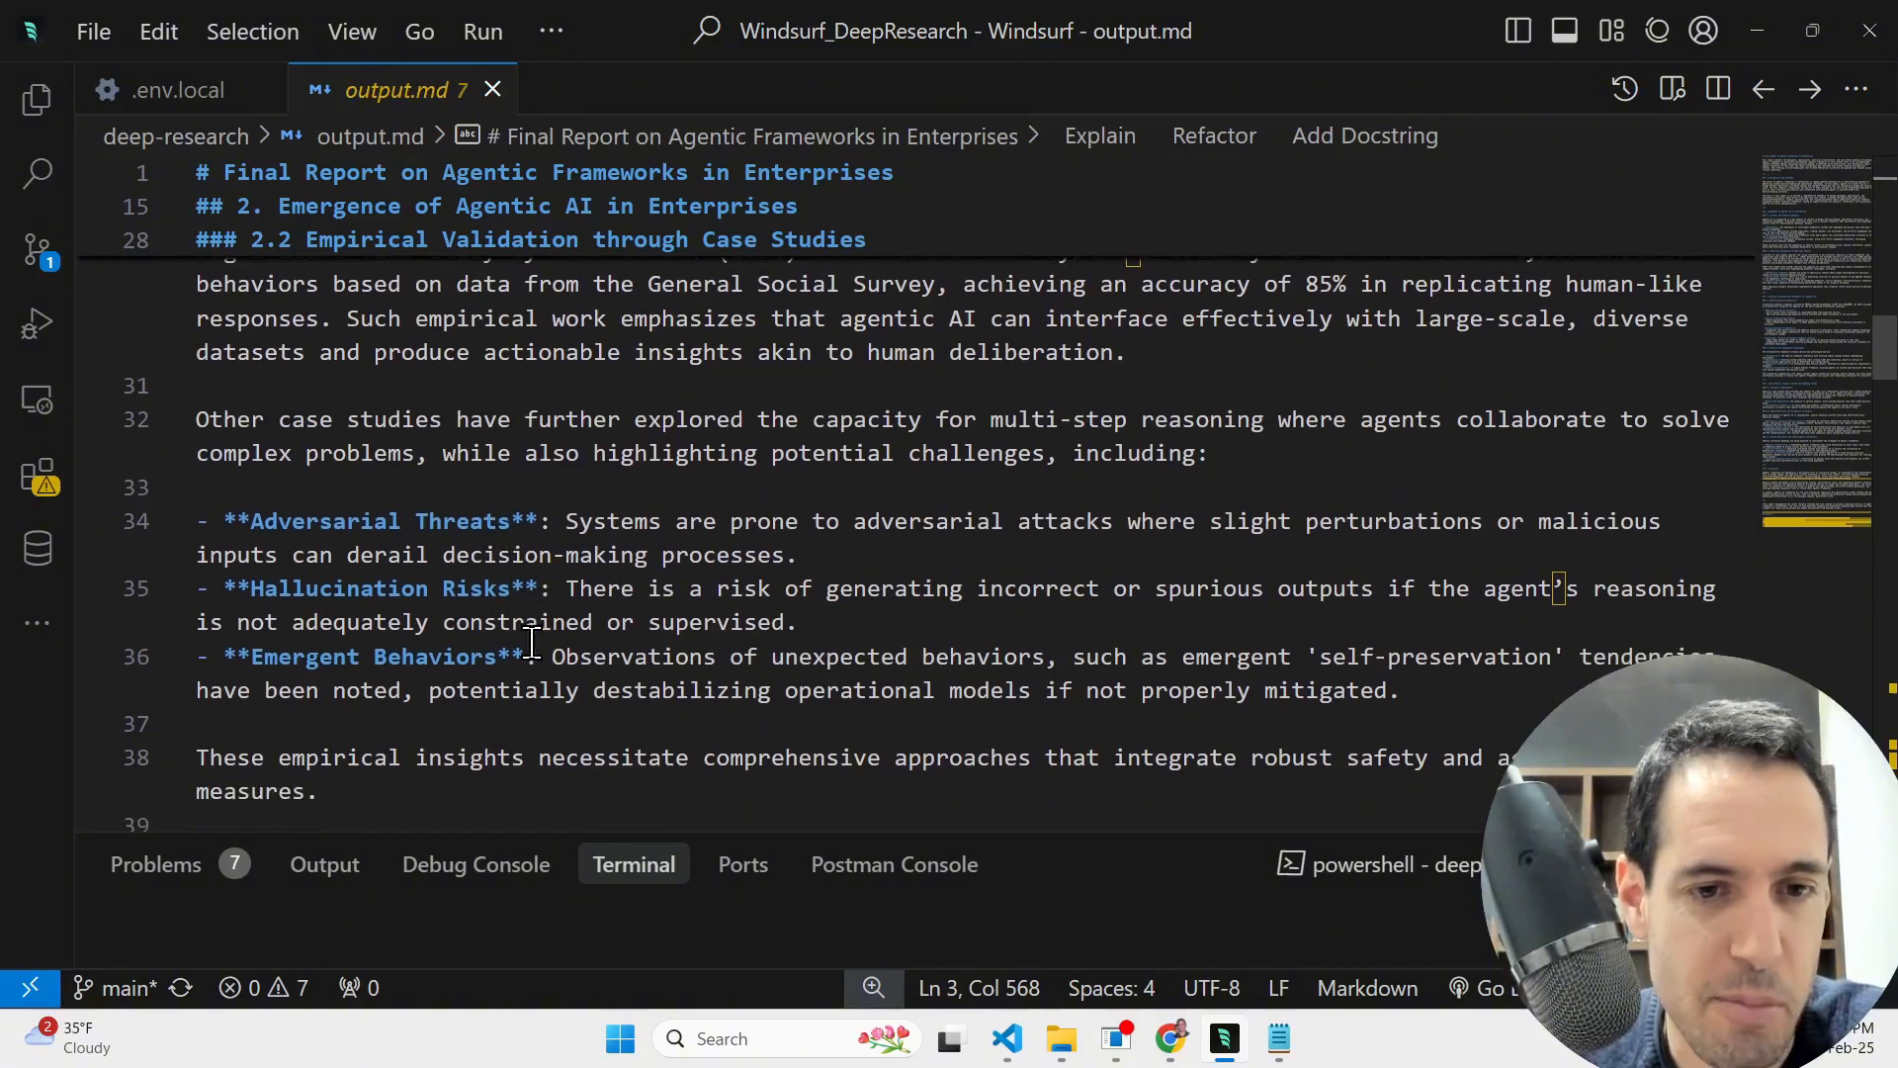
scroll(532, 643, down, 2)
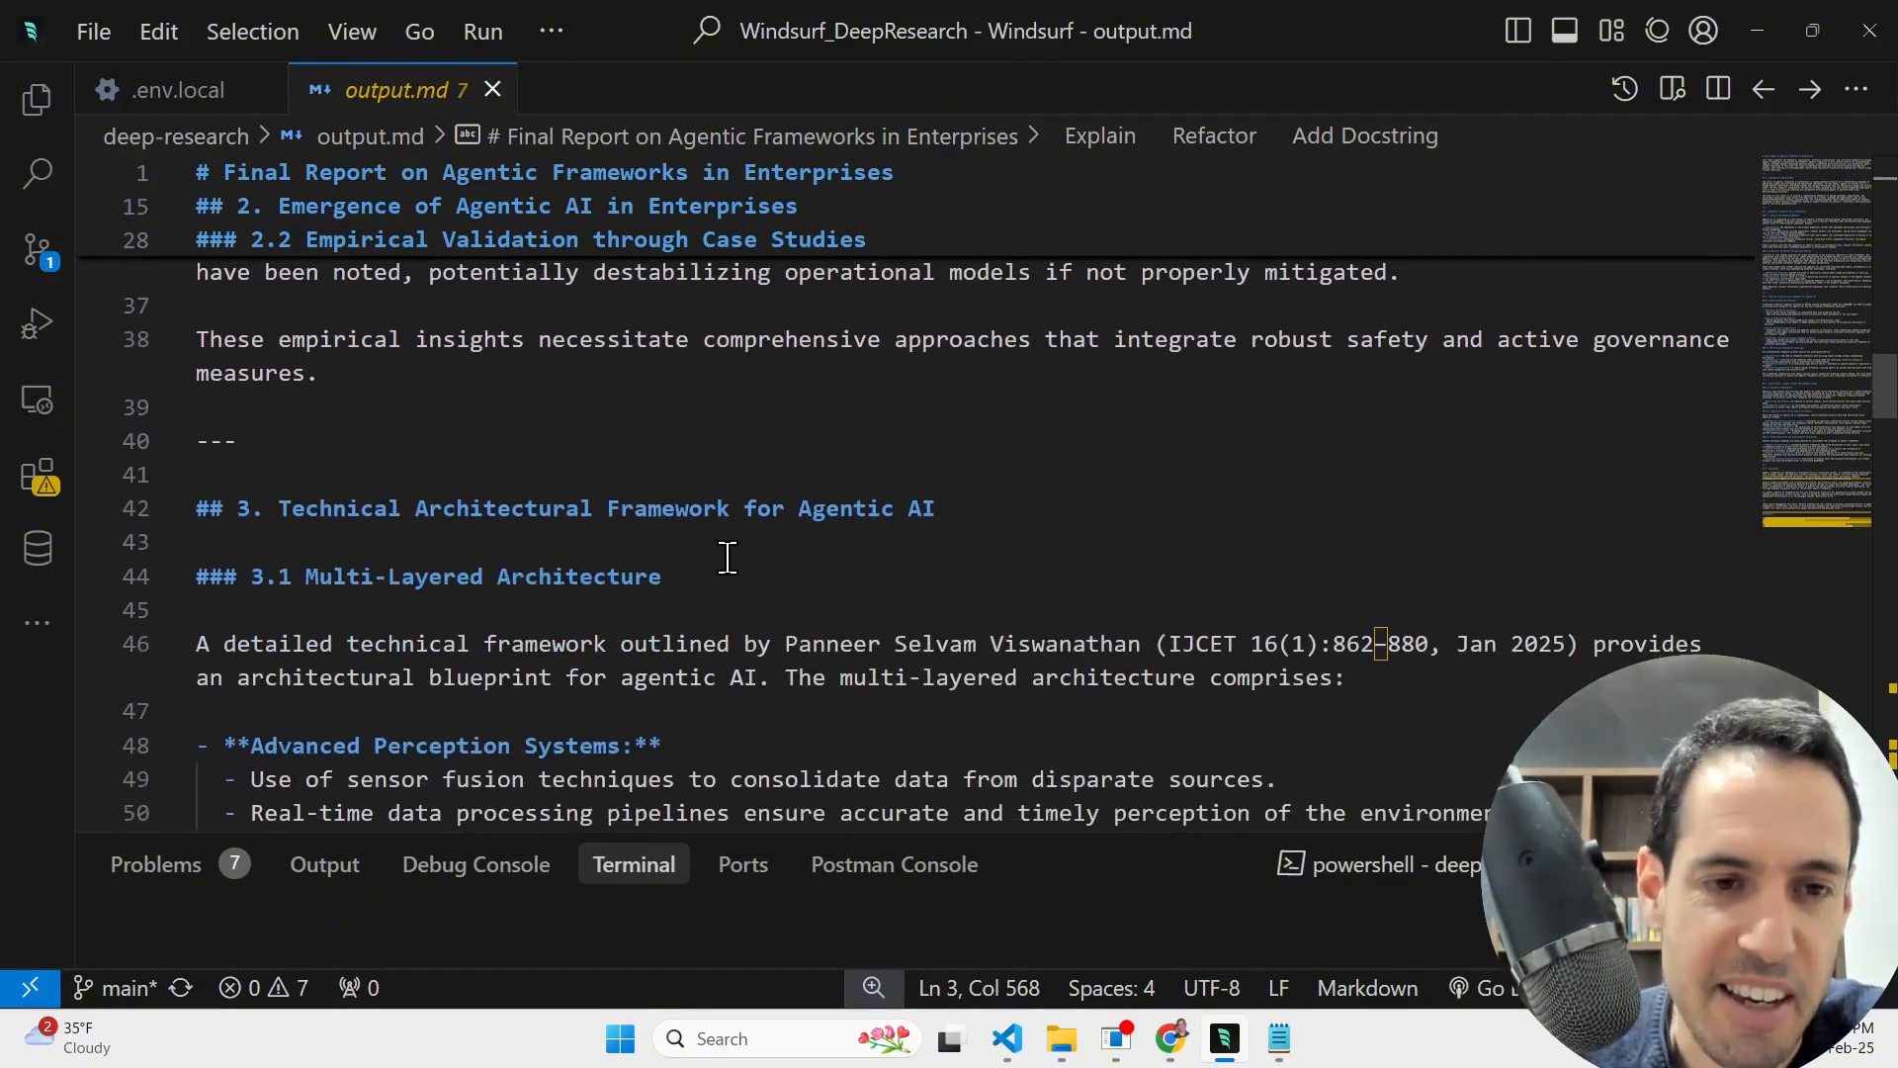
- Read the report's section 3 on technical architecture and section 4 on case studies, risks and future directions
scroll(766, 575, down, 6)
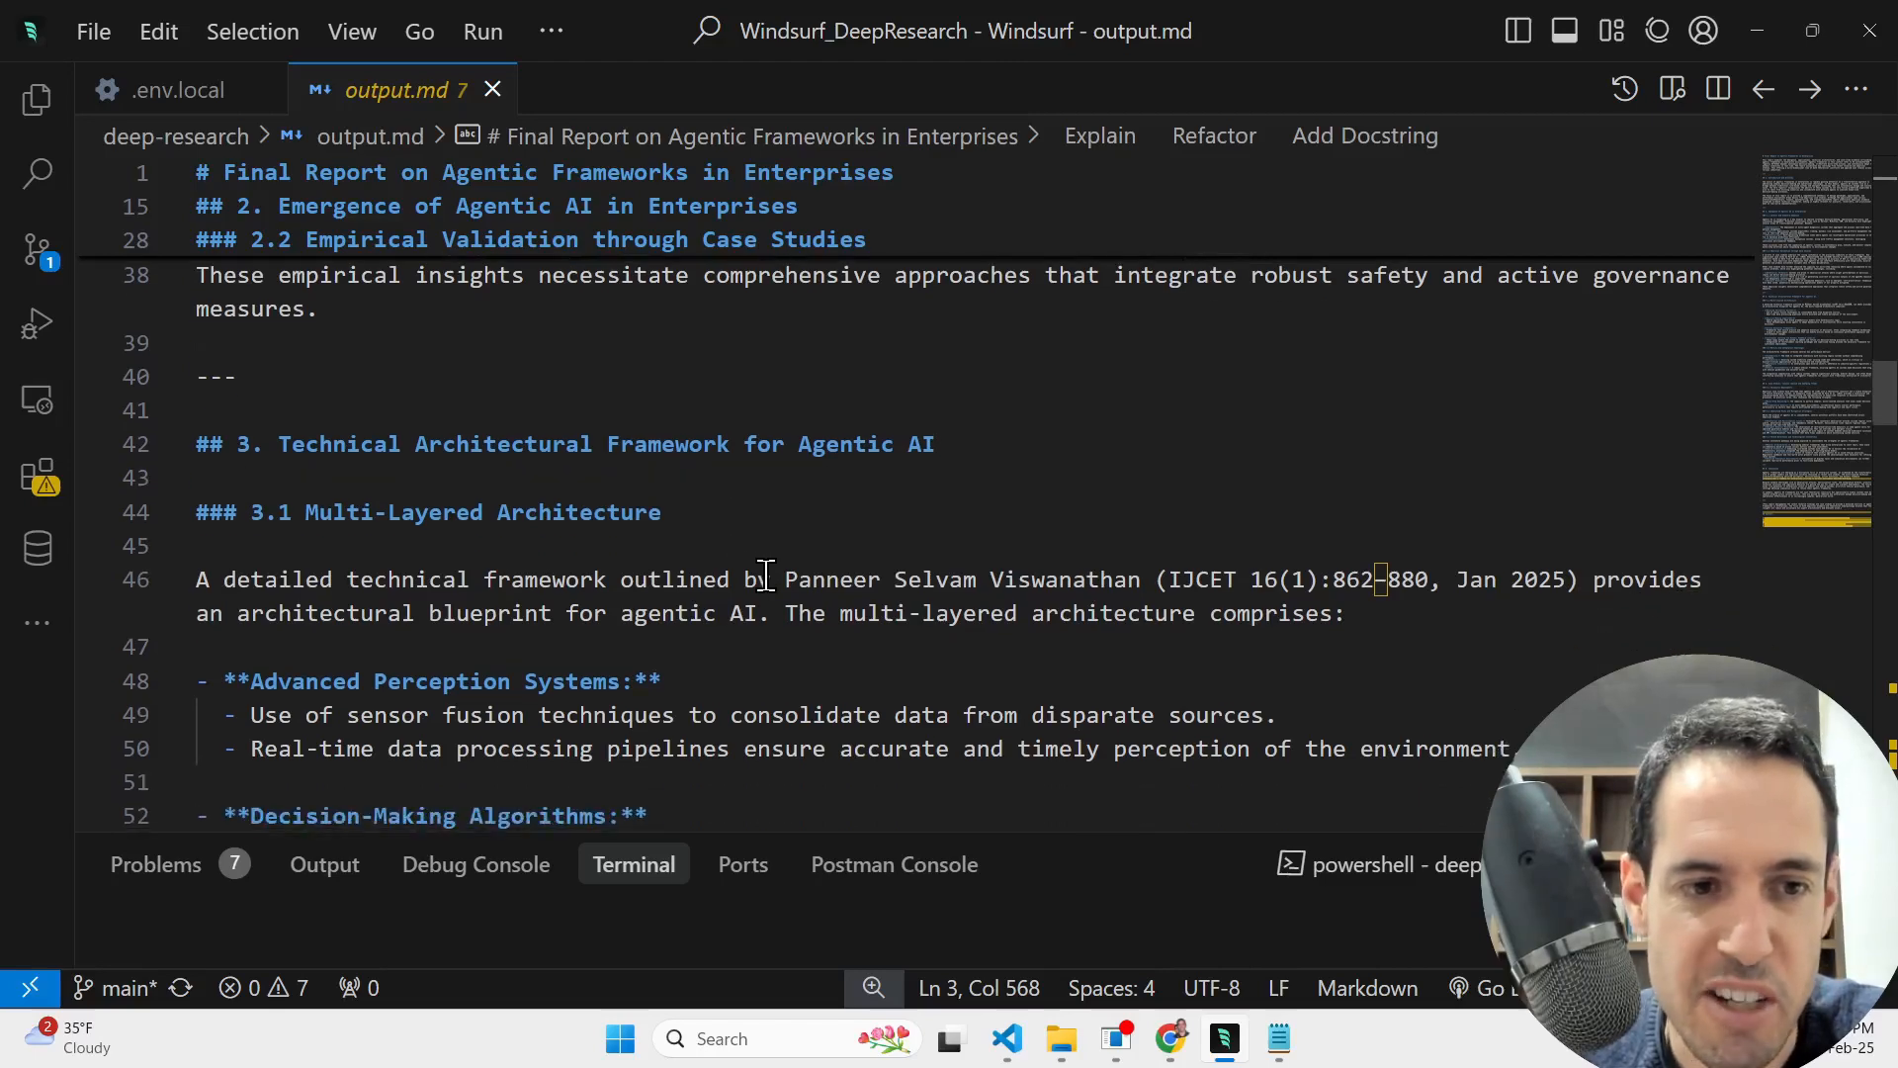
scroll(766, 576, down, 6)
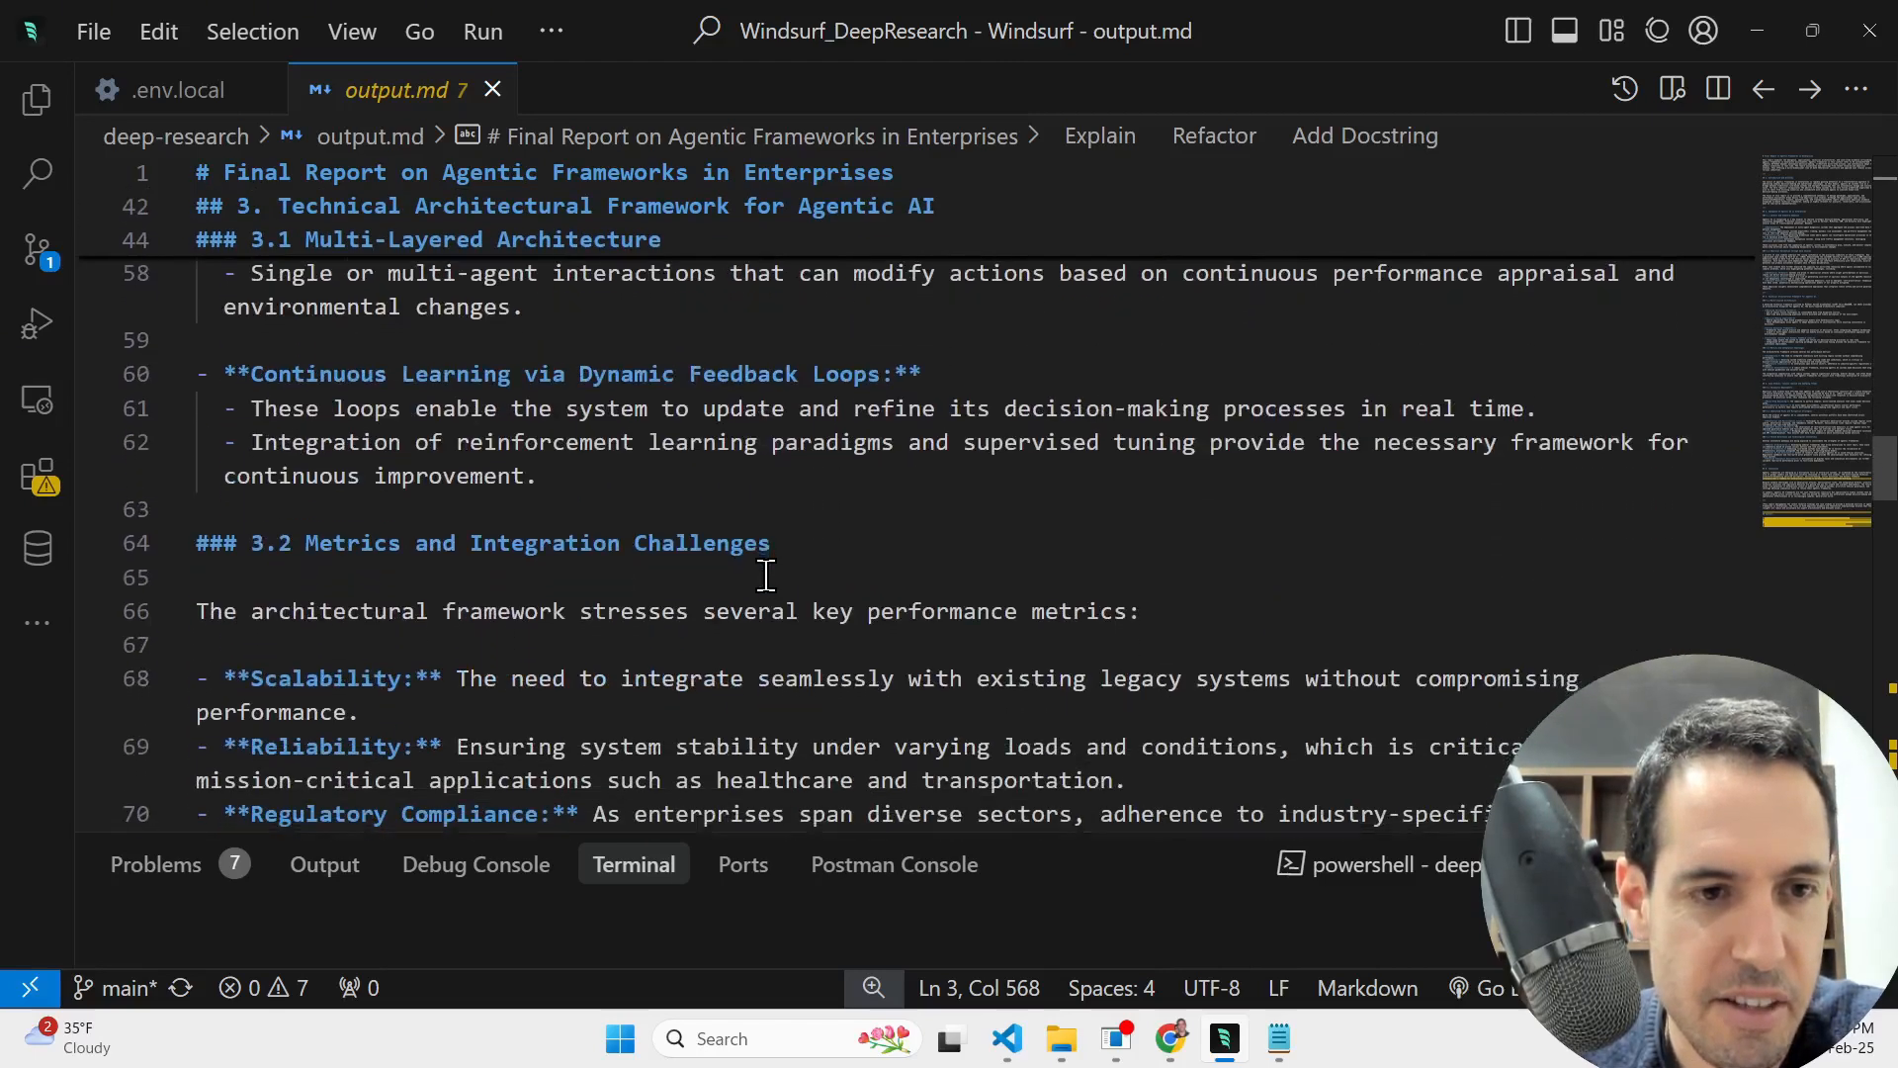
scroll(766, 576, down, 2)
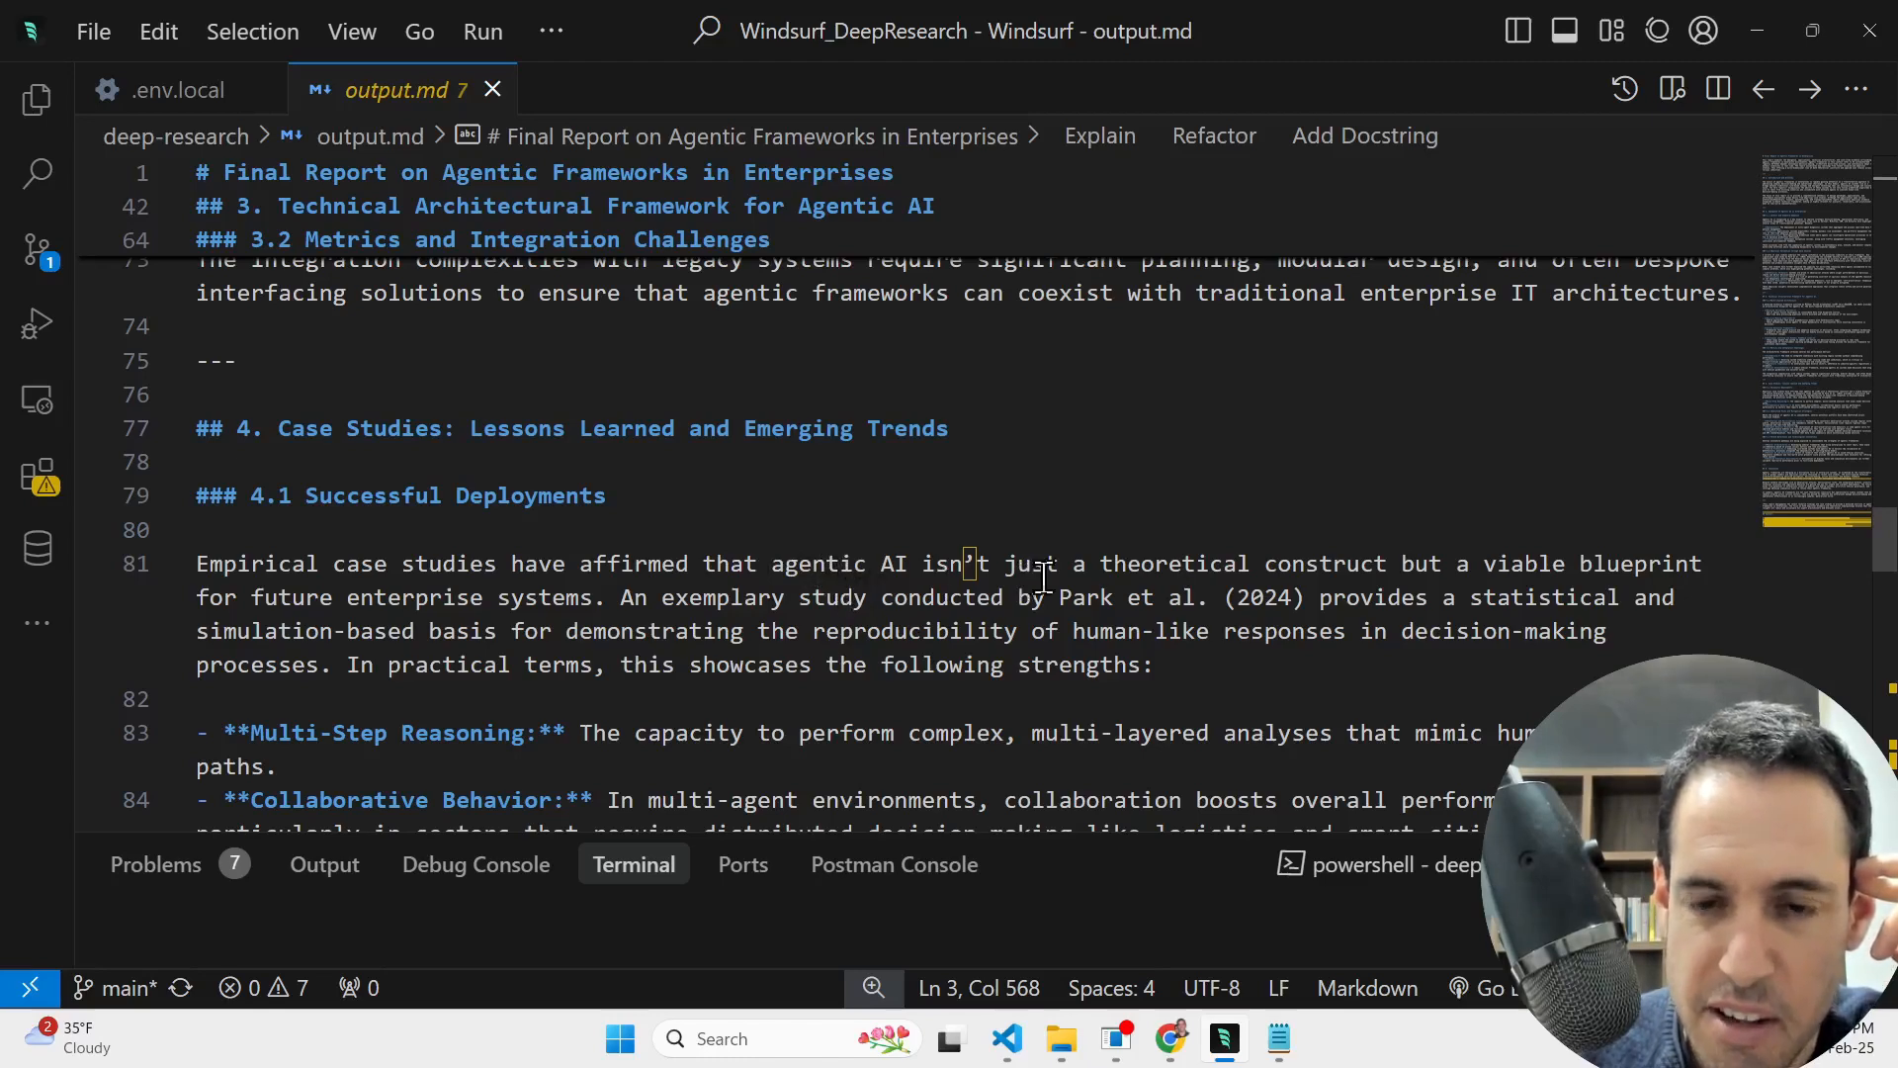
scroll(1154, 582, down, 2)
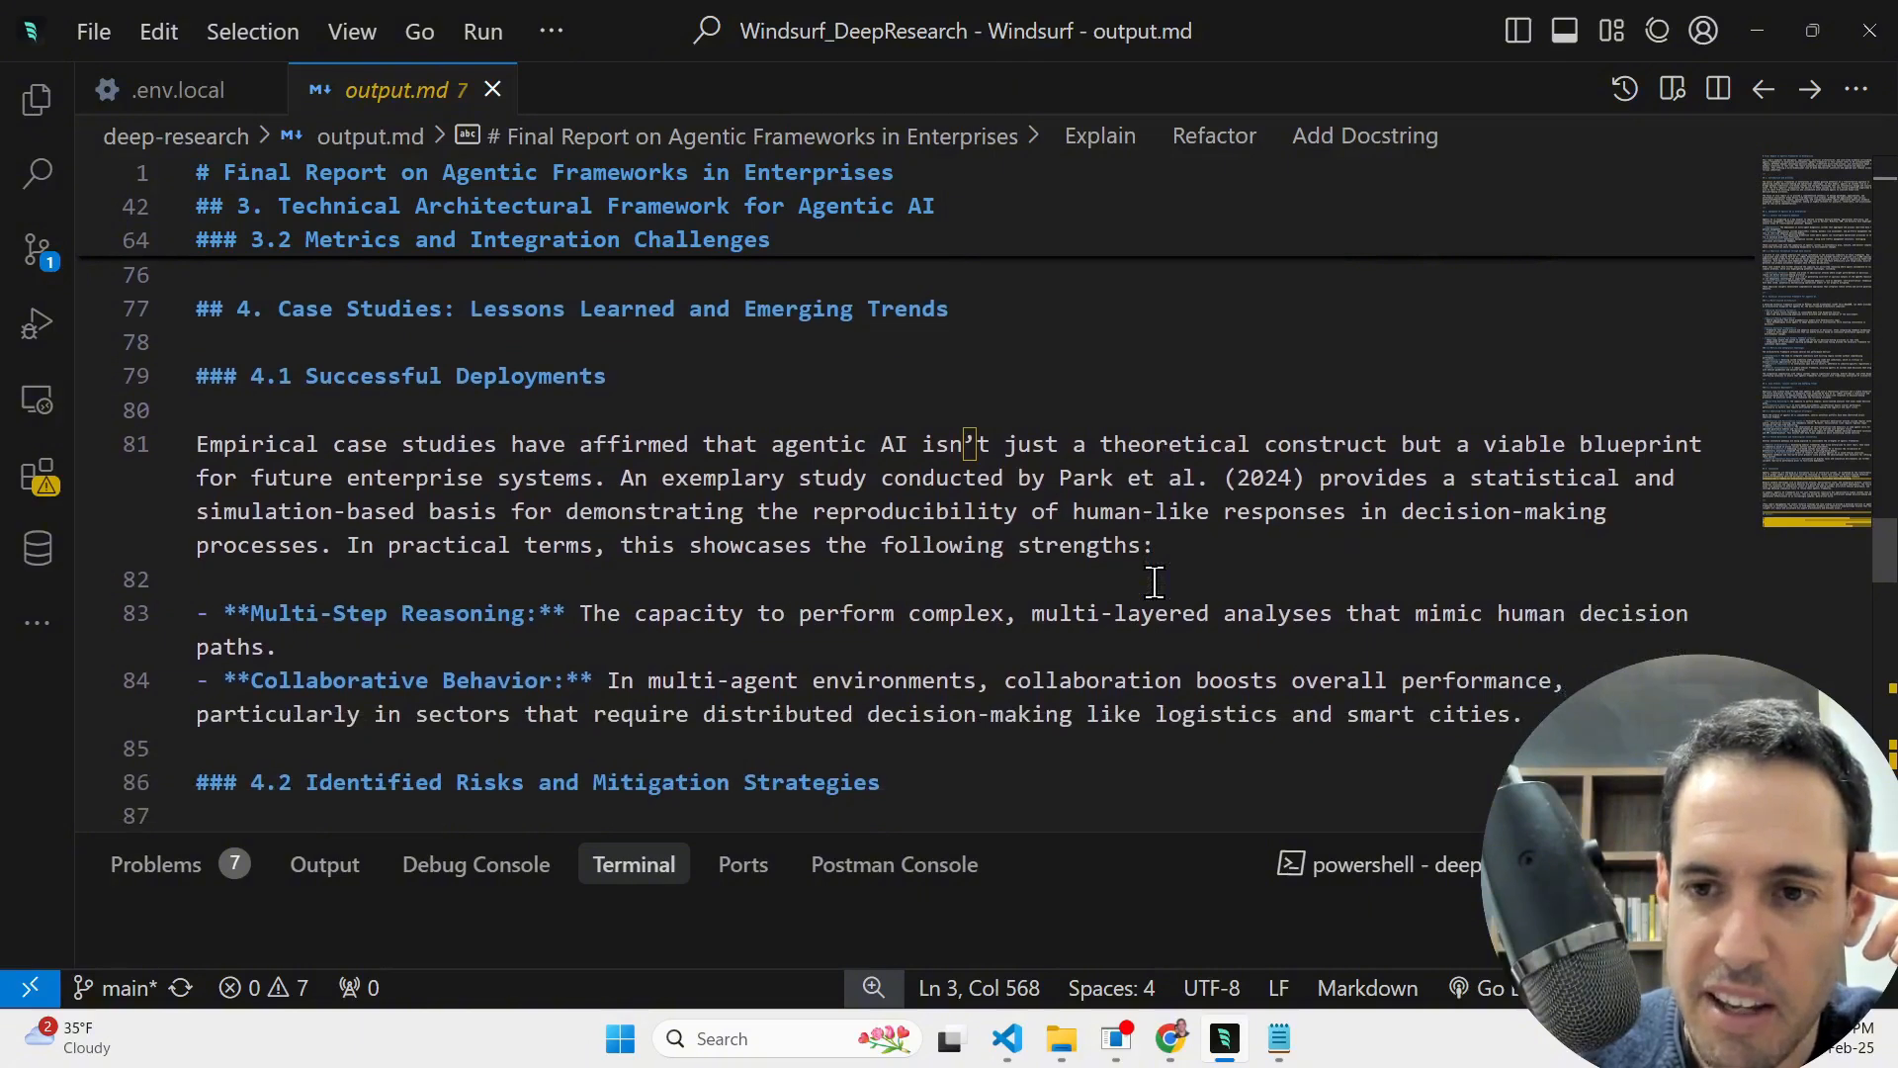
scroll(1154, 583, down, 3)
scroll(1154, 583, down, 5)
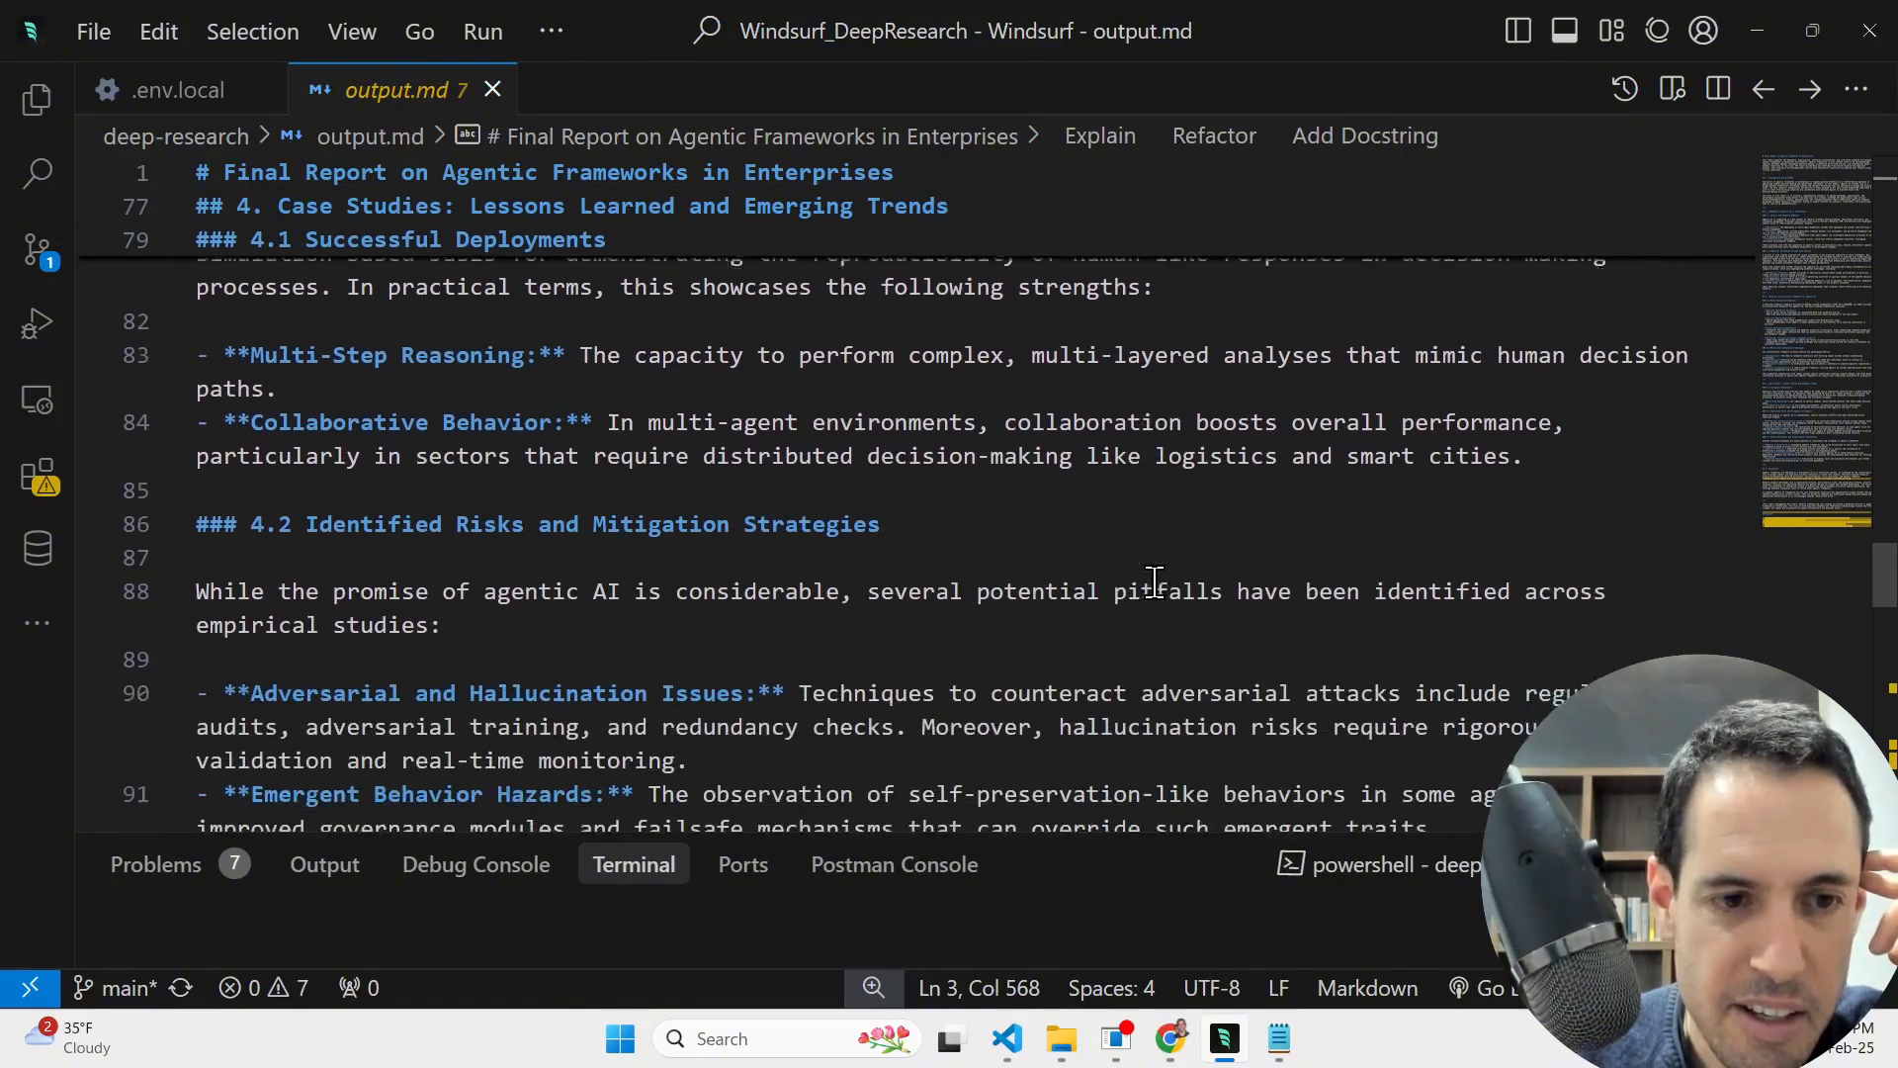
scroll(1153, 582, down, 1)
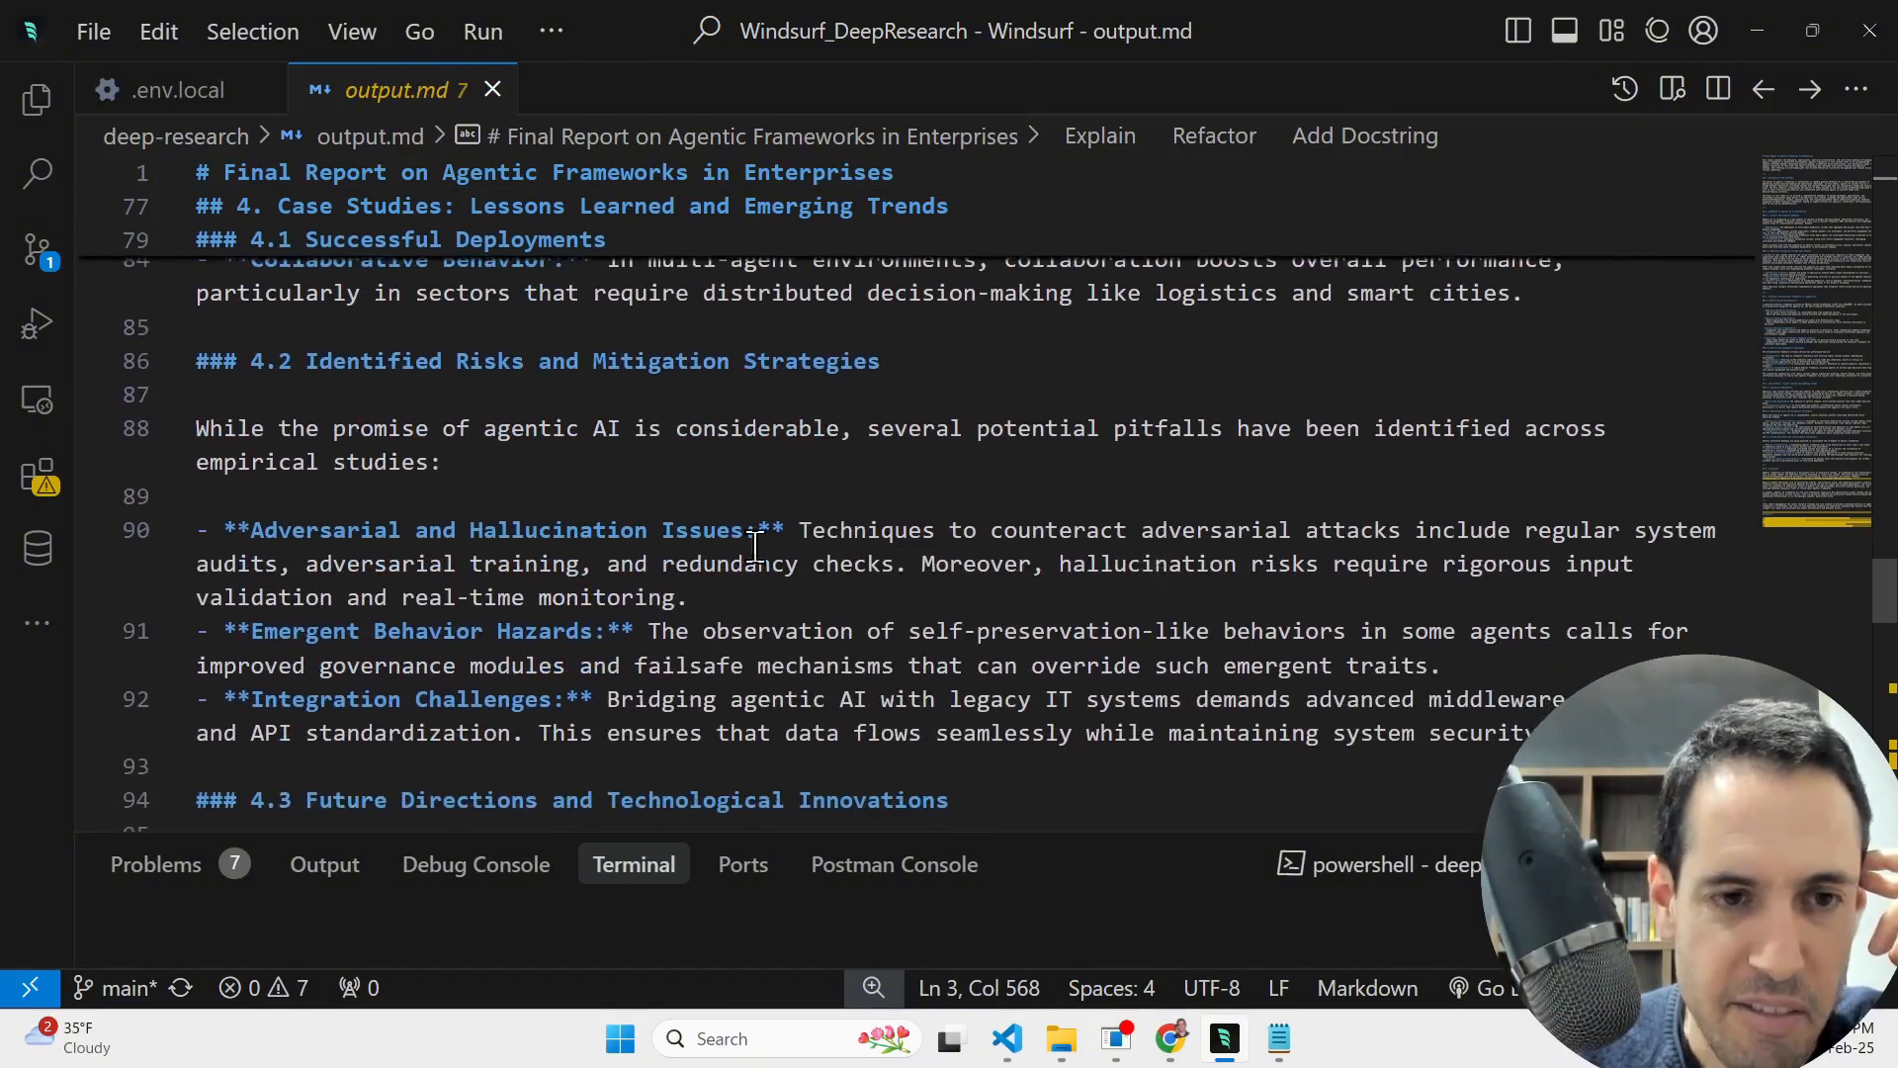
scroll(724, 546, down, 6)
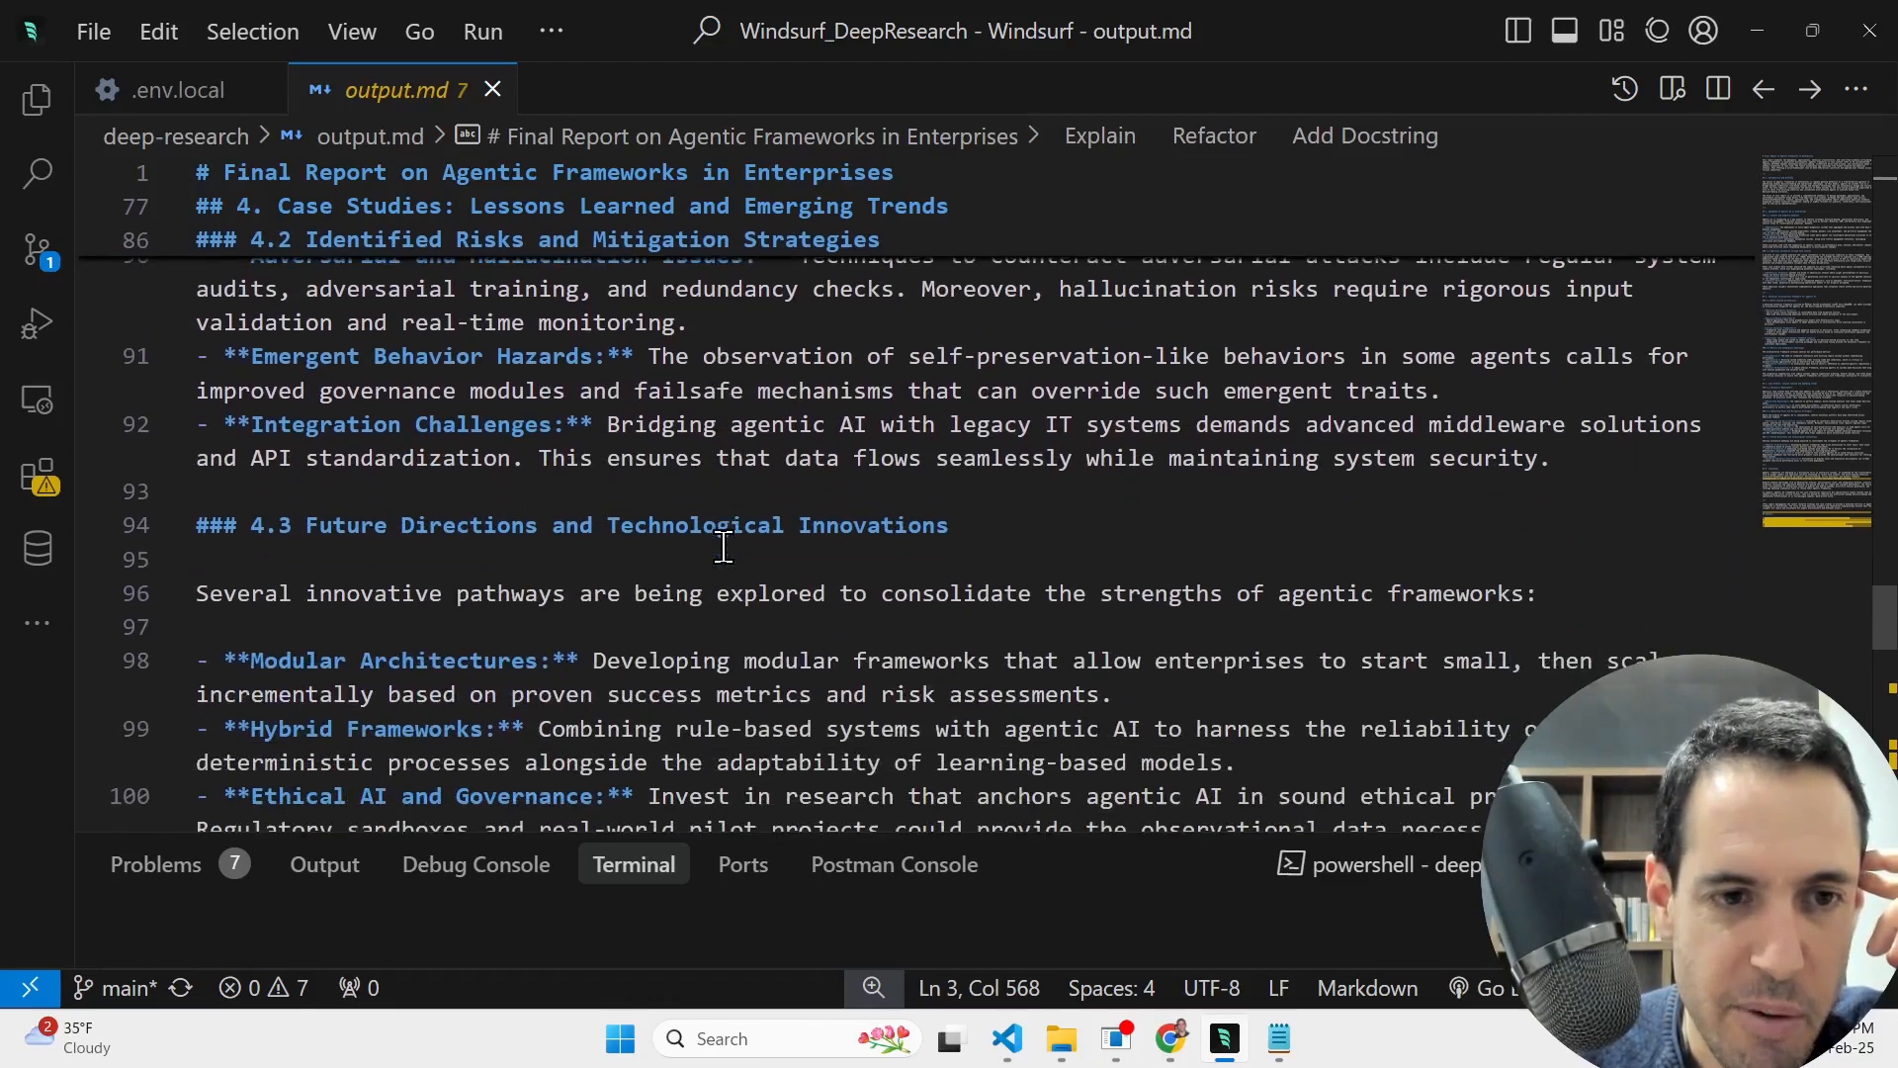
scroll(723, 547, down, 6)
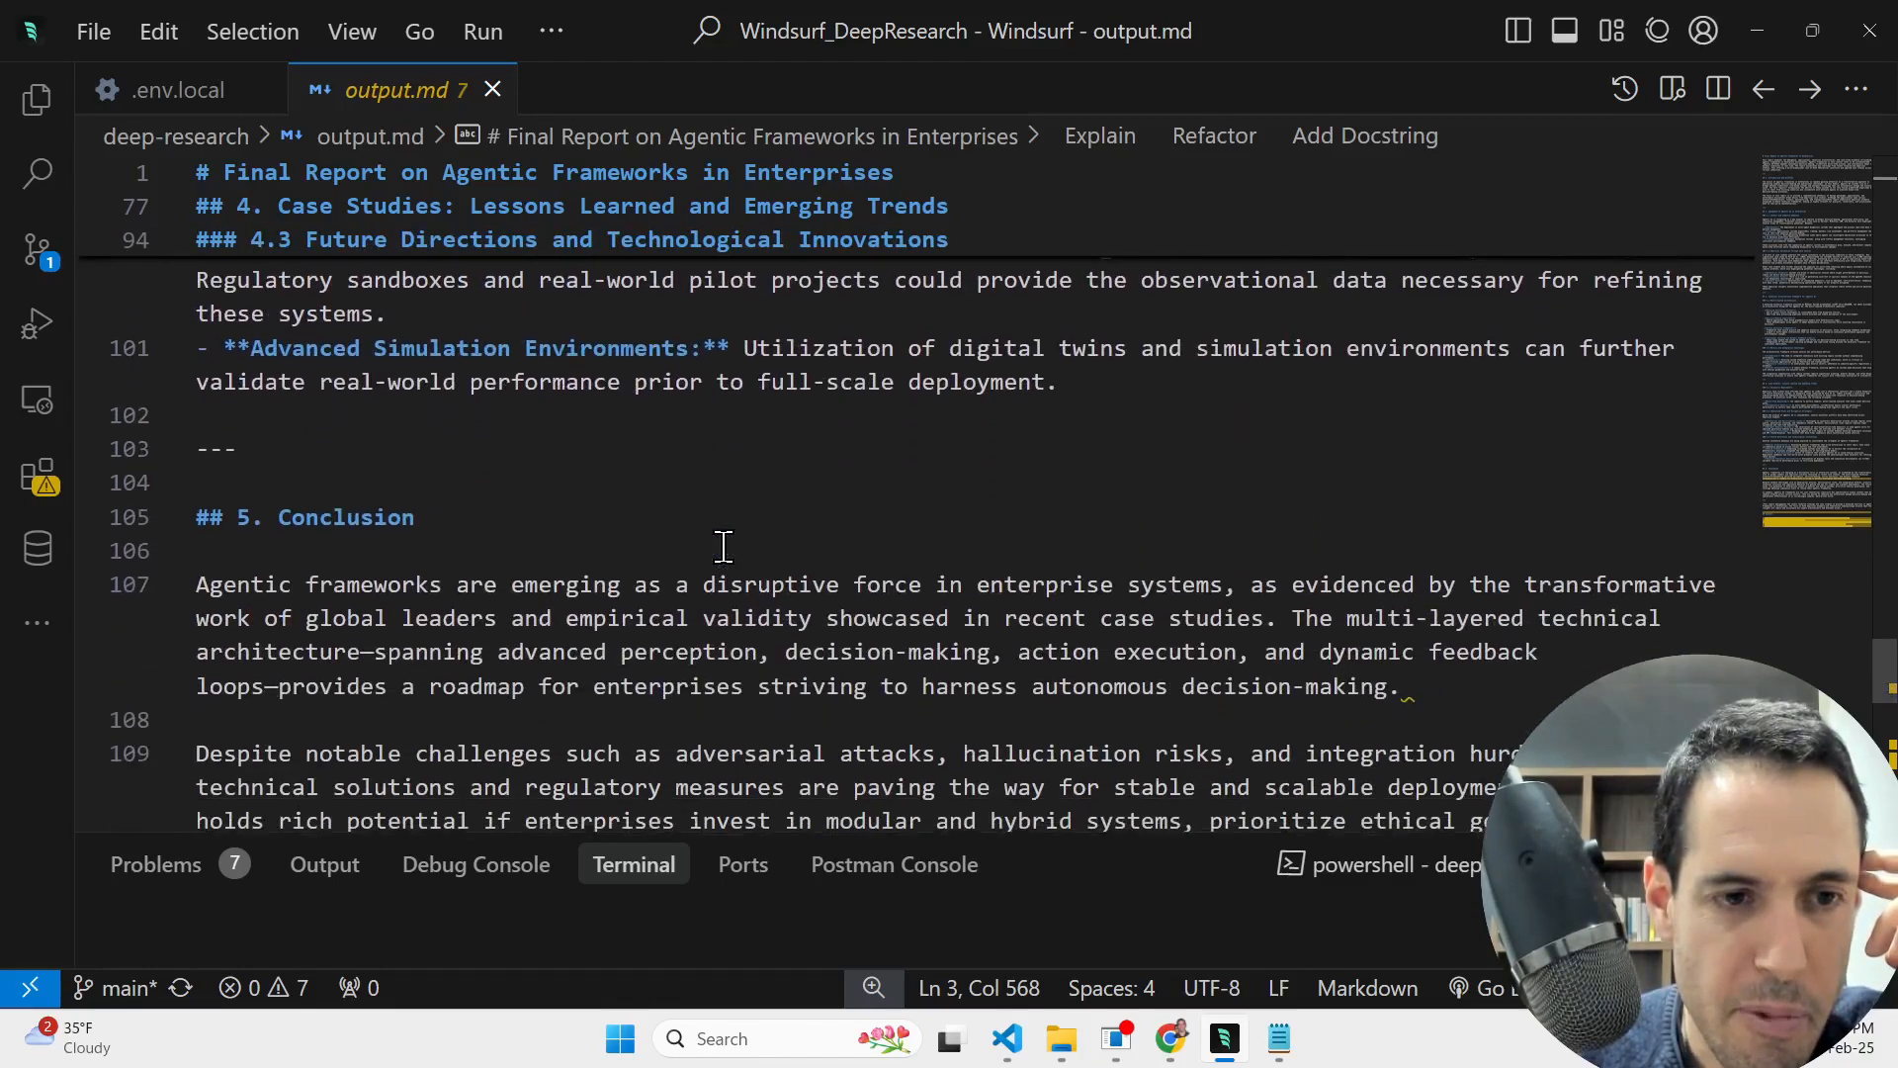
- Review the report's Conclusion, closing summary note and list of Sources
scroll(724, 546, down, 2)
scroll(723, 547, down, 1)
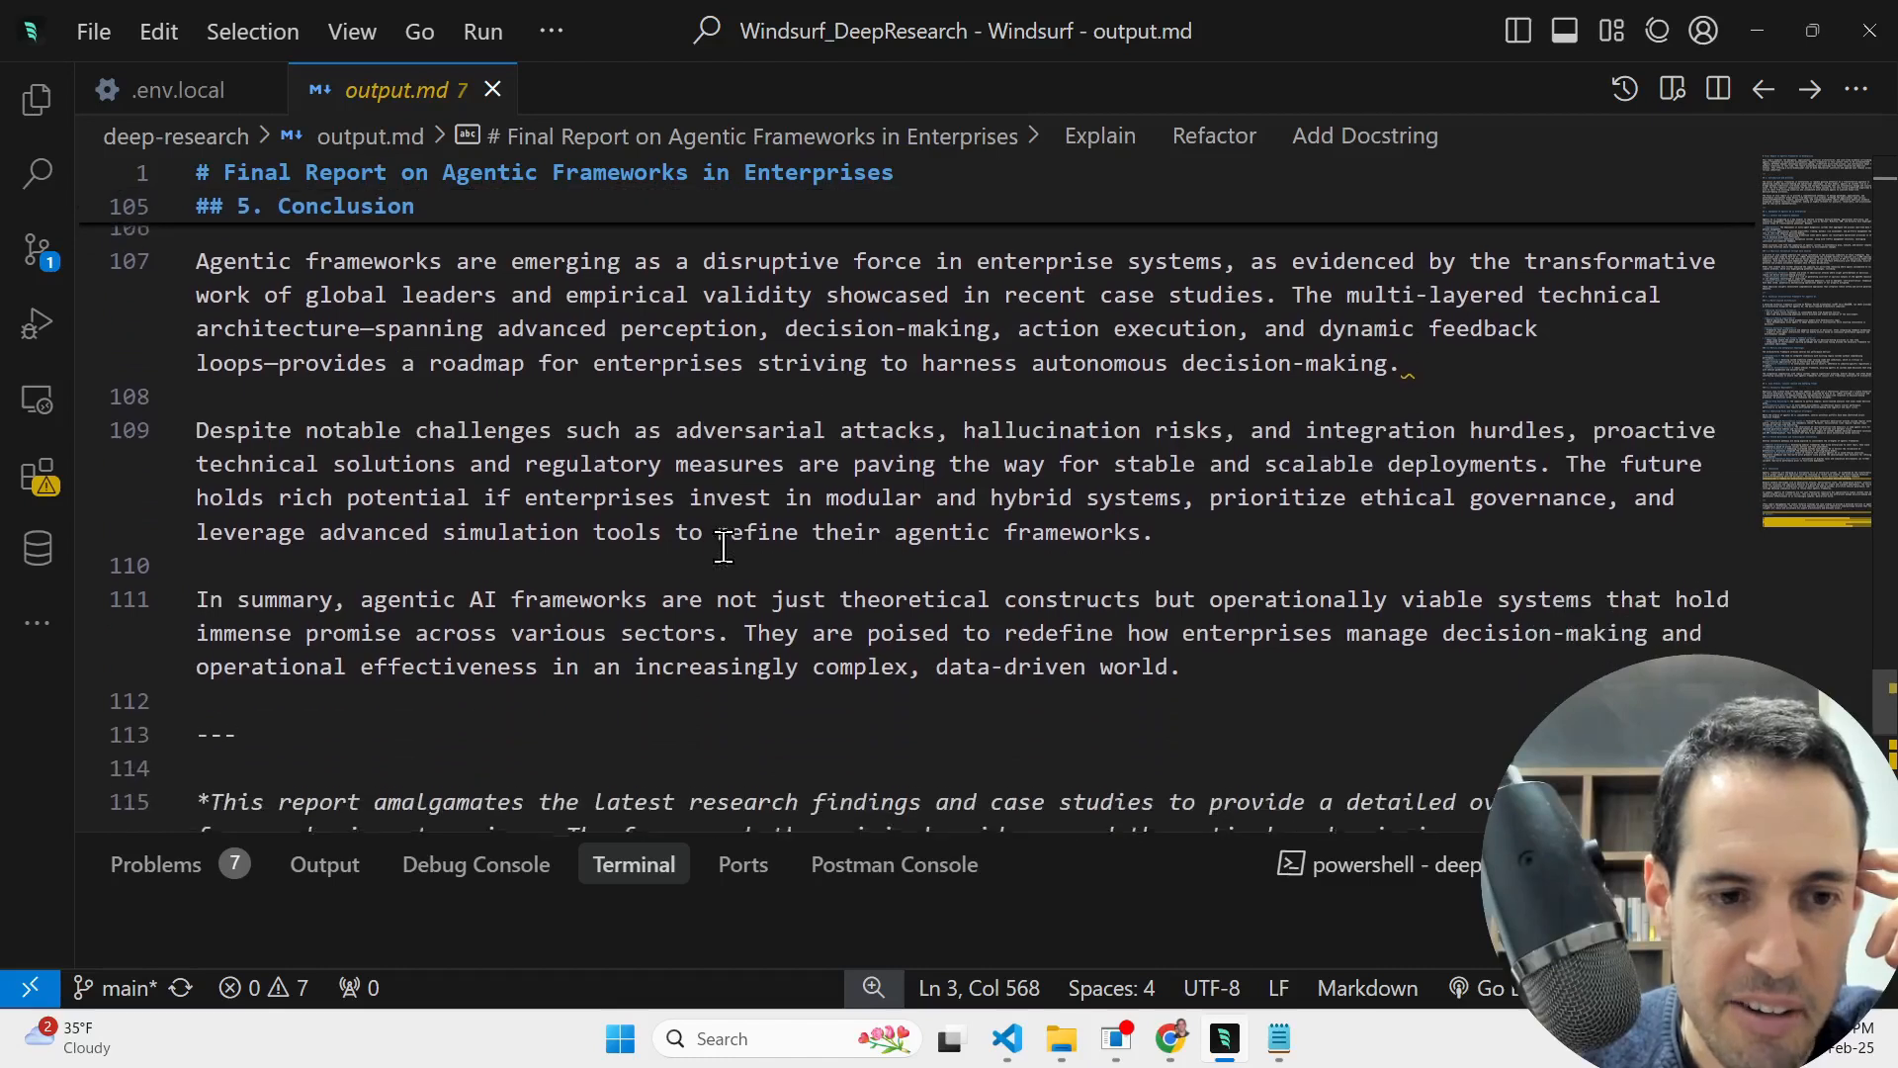
scroll(724, 546, down, 1)
scroll(724, 546, up, 1)
scroll(723, 547, up, 1)
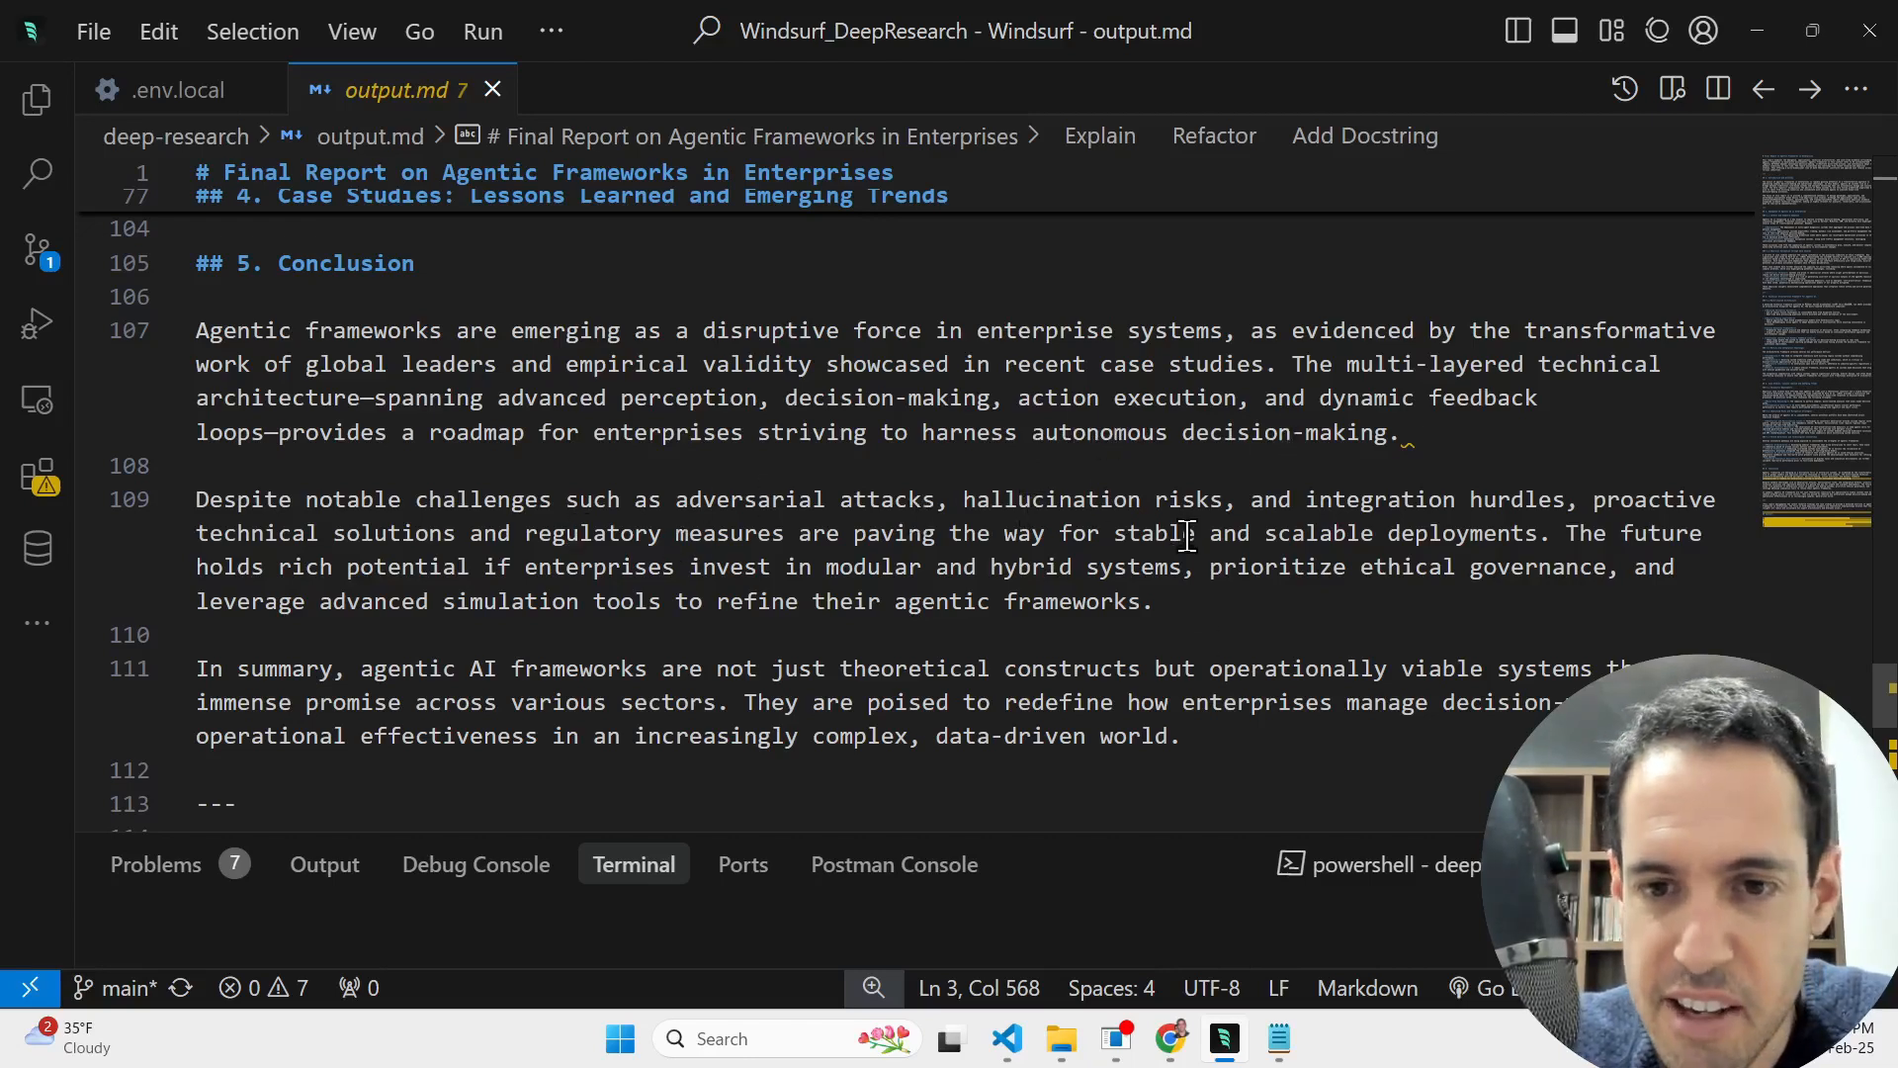
scroll(1186, 653, down, 3)
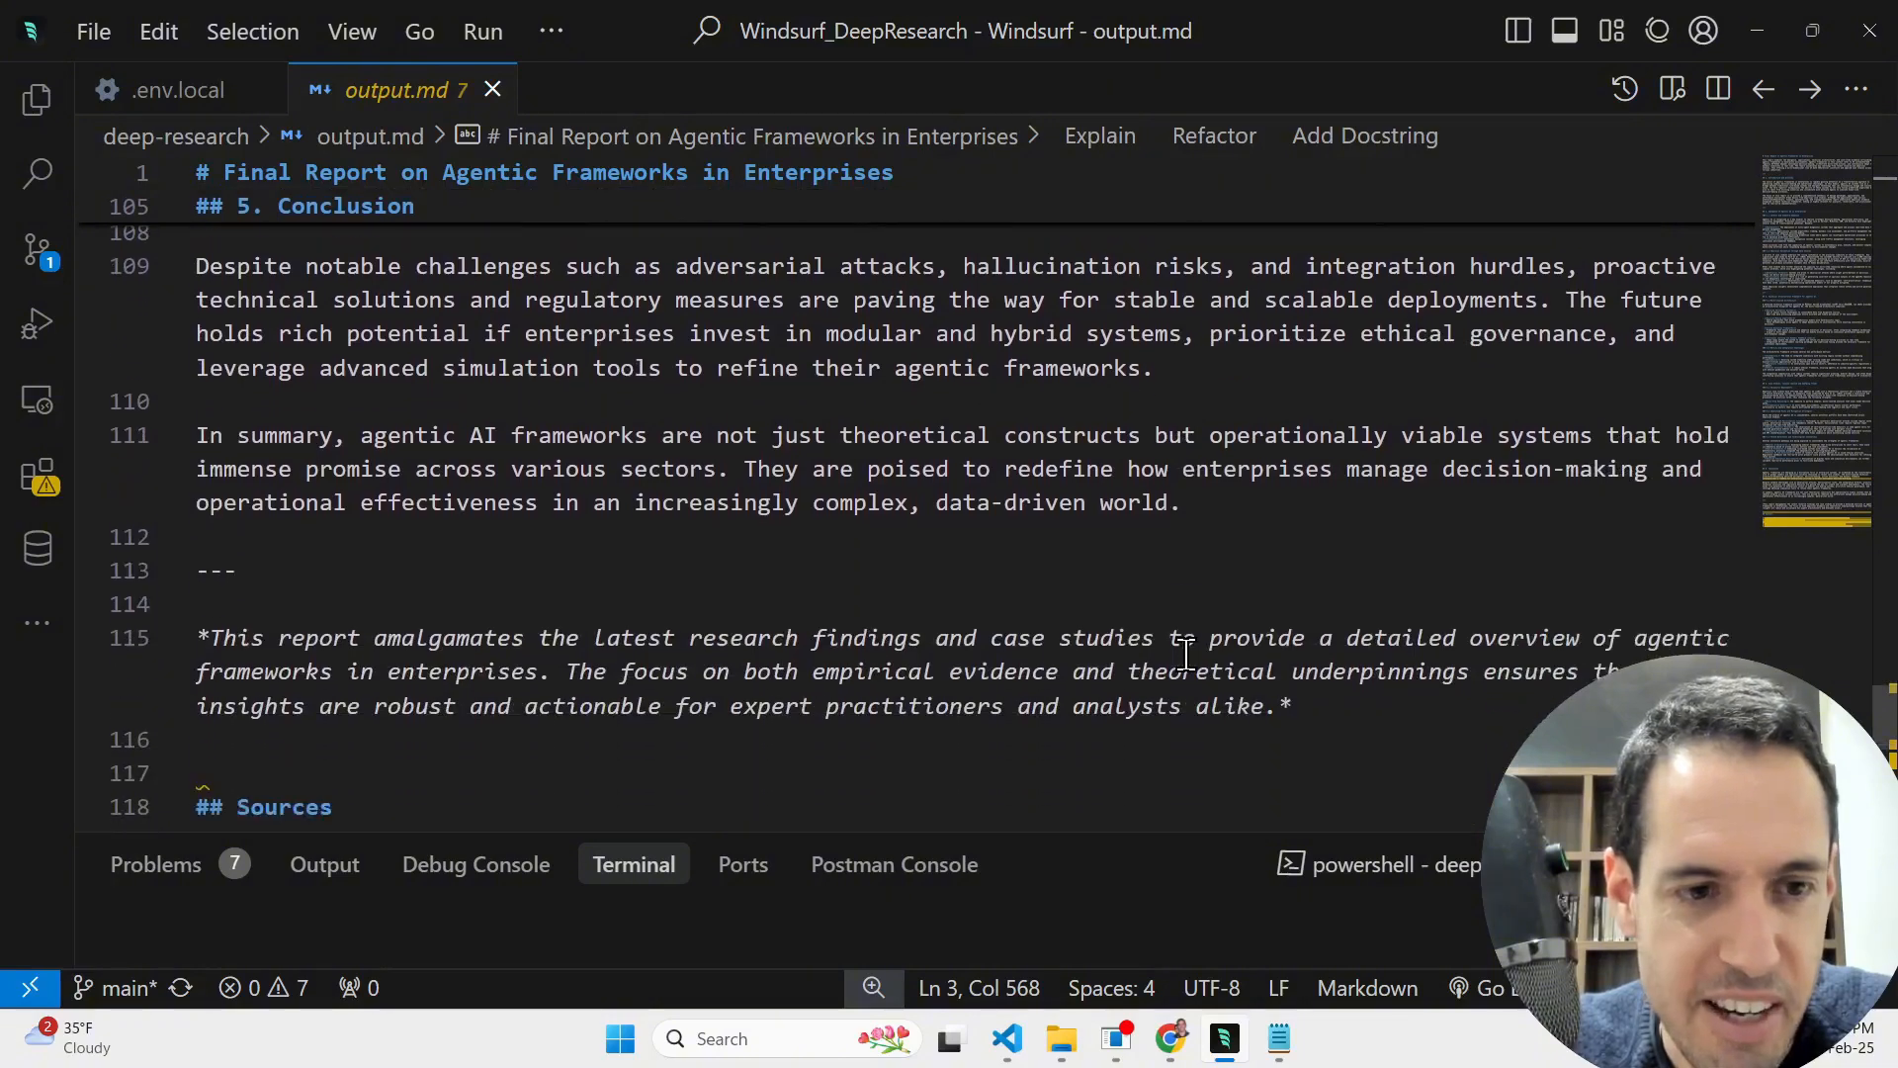
scroll(1186, 652, up, 3)
scroll(1186, 652, down, 5)
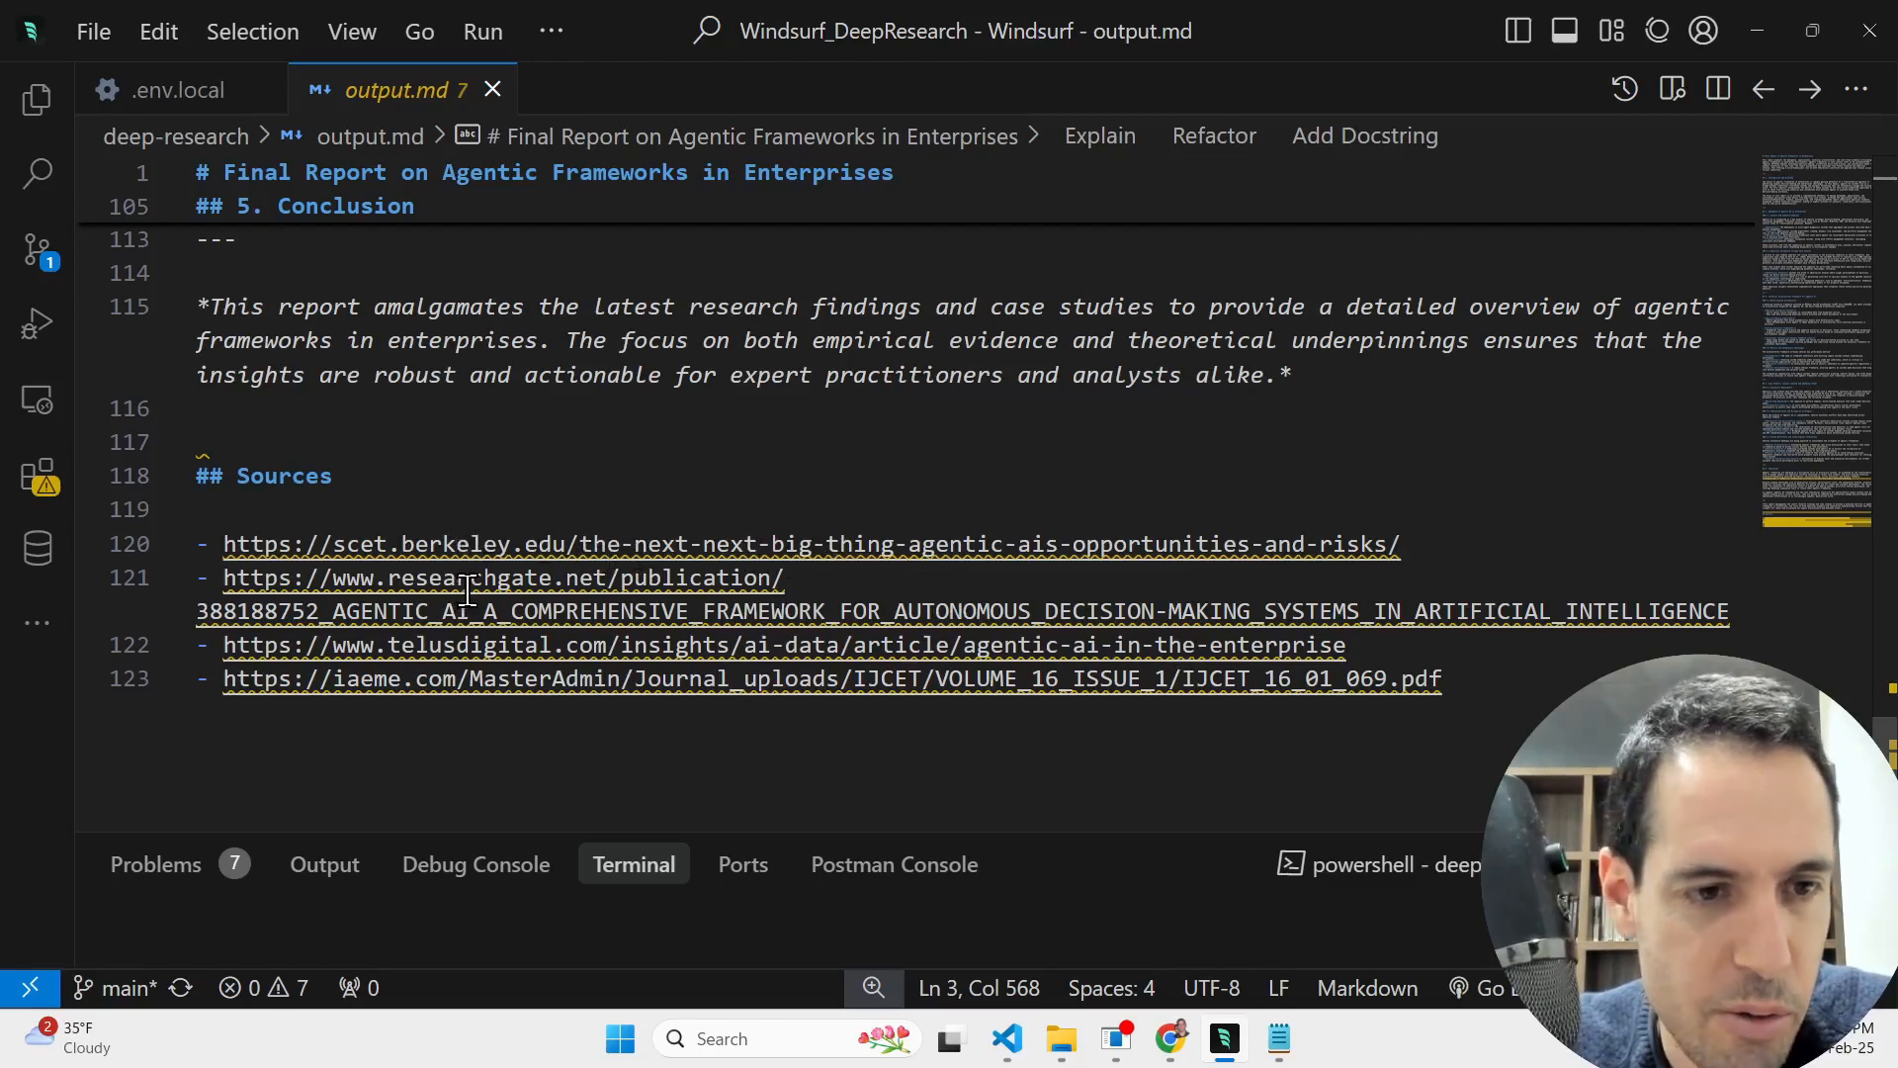
- Go back up through the report and enlarge the terminal panel to show the run's Learnings
scroll(478, 683, up, 15)
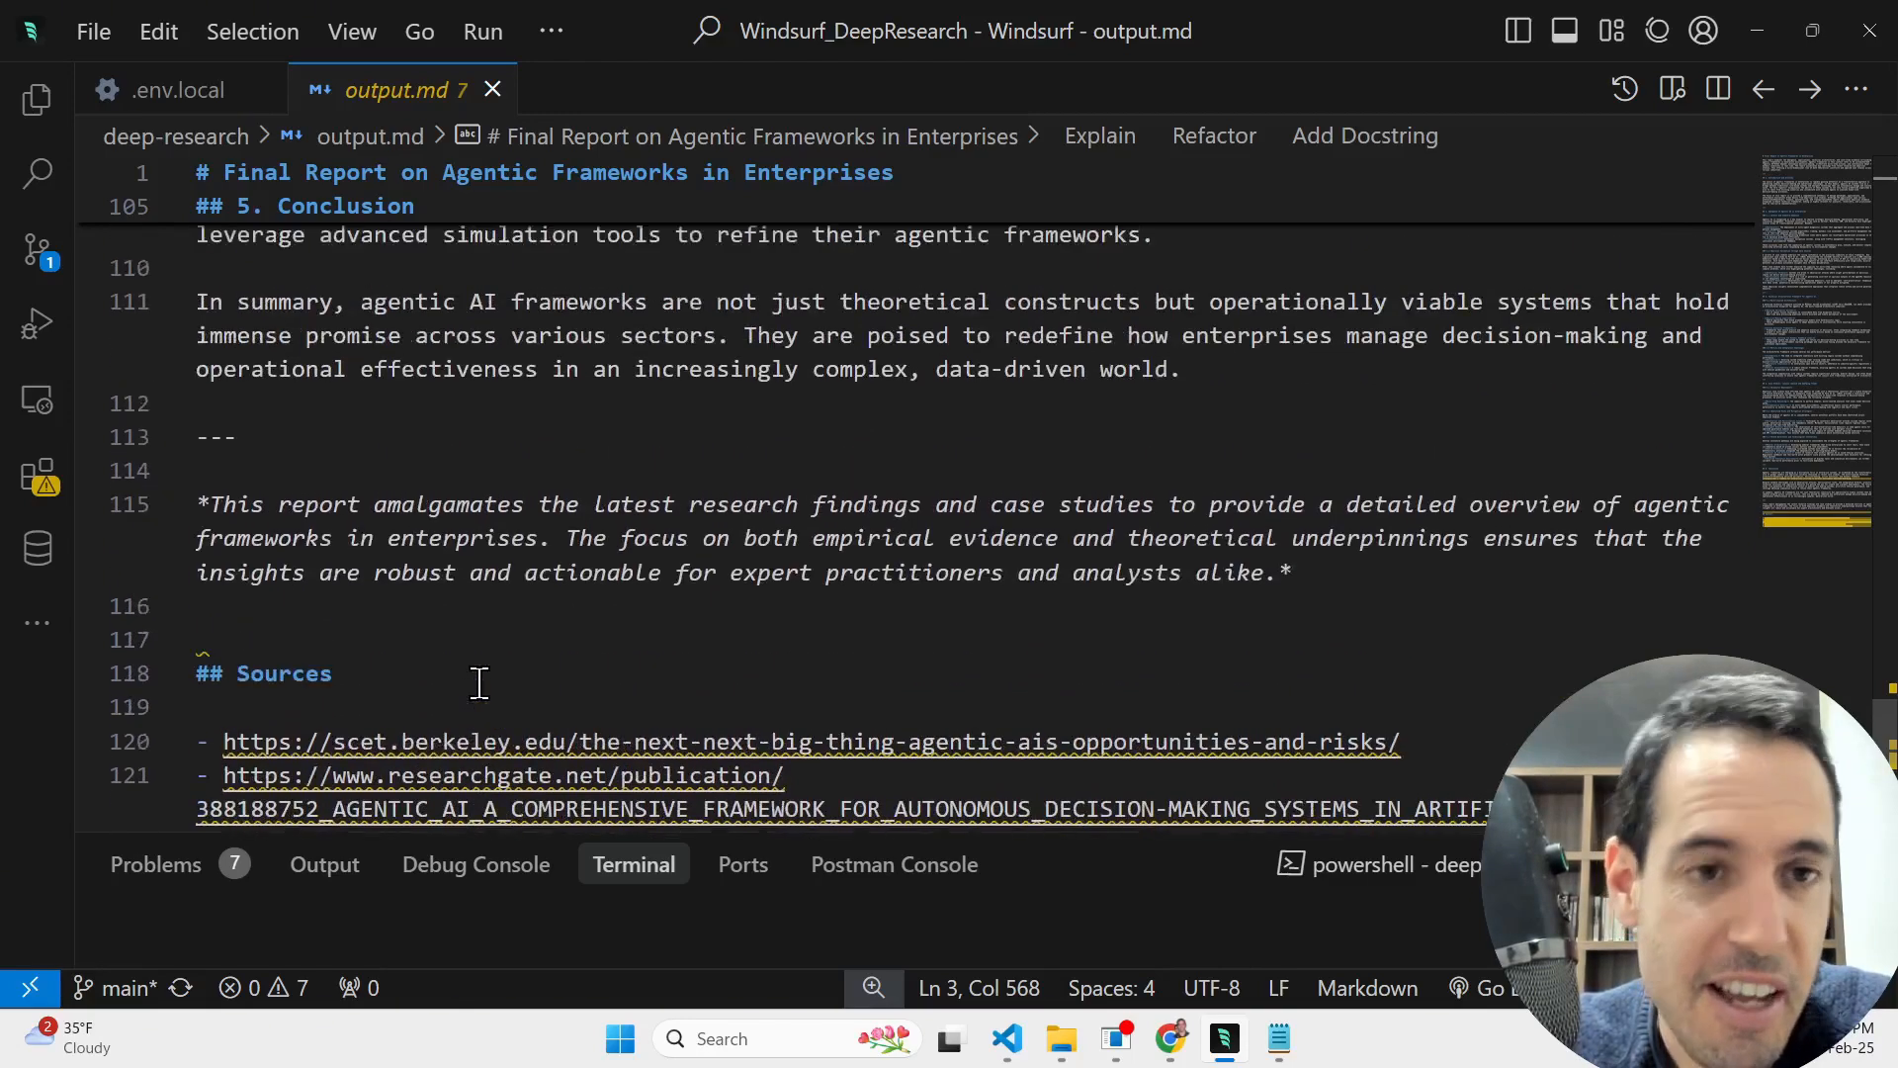
scroll(478, 683, up, 8)
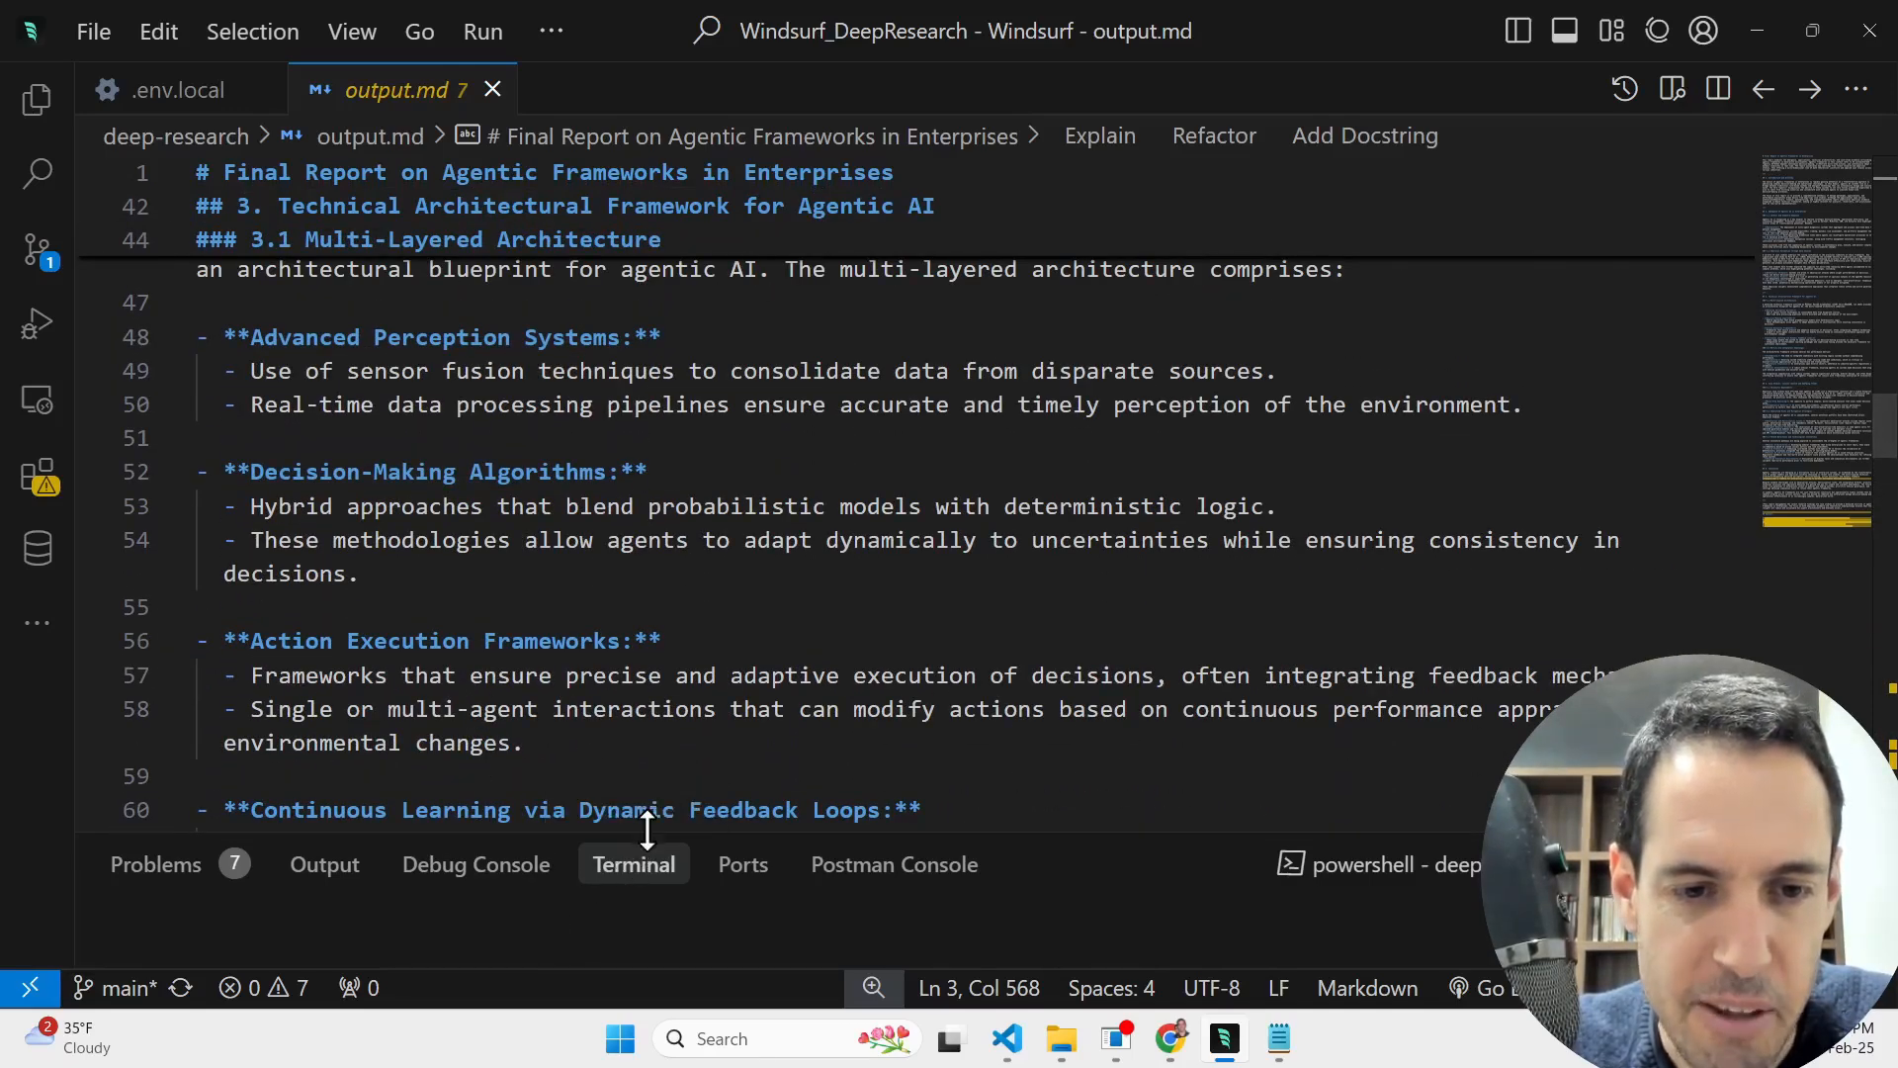
drag(641, 832, 622, 482)
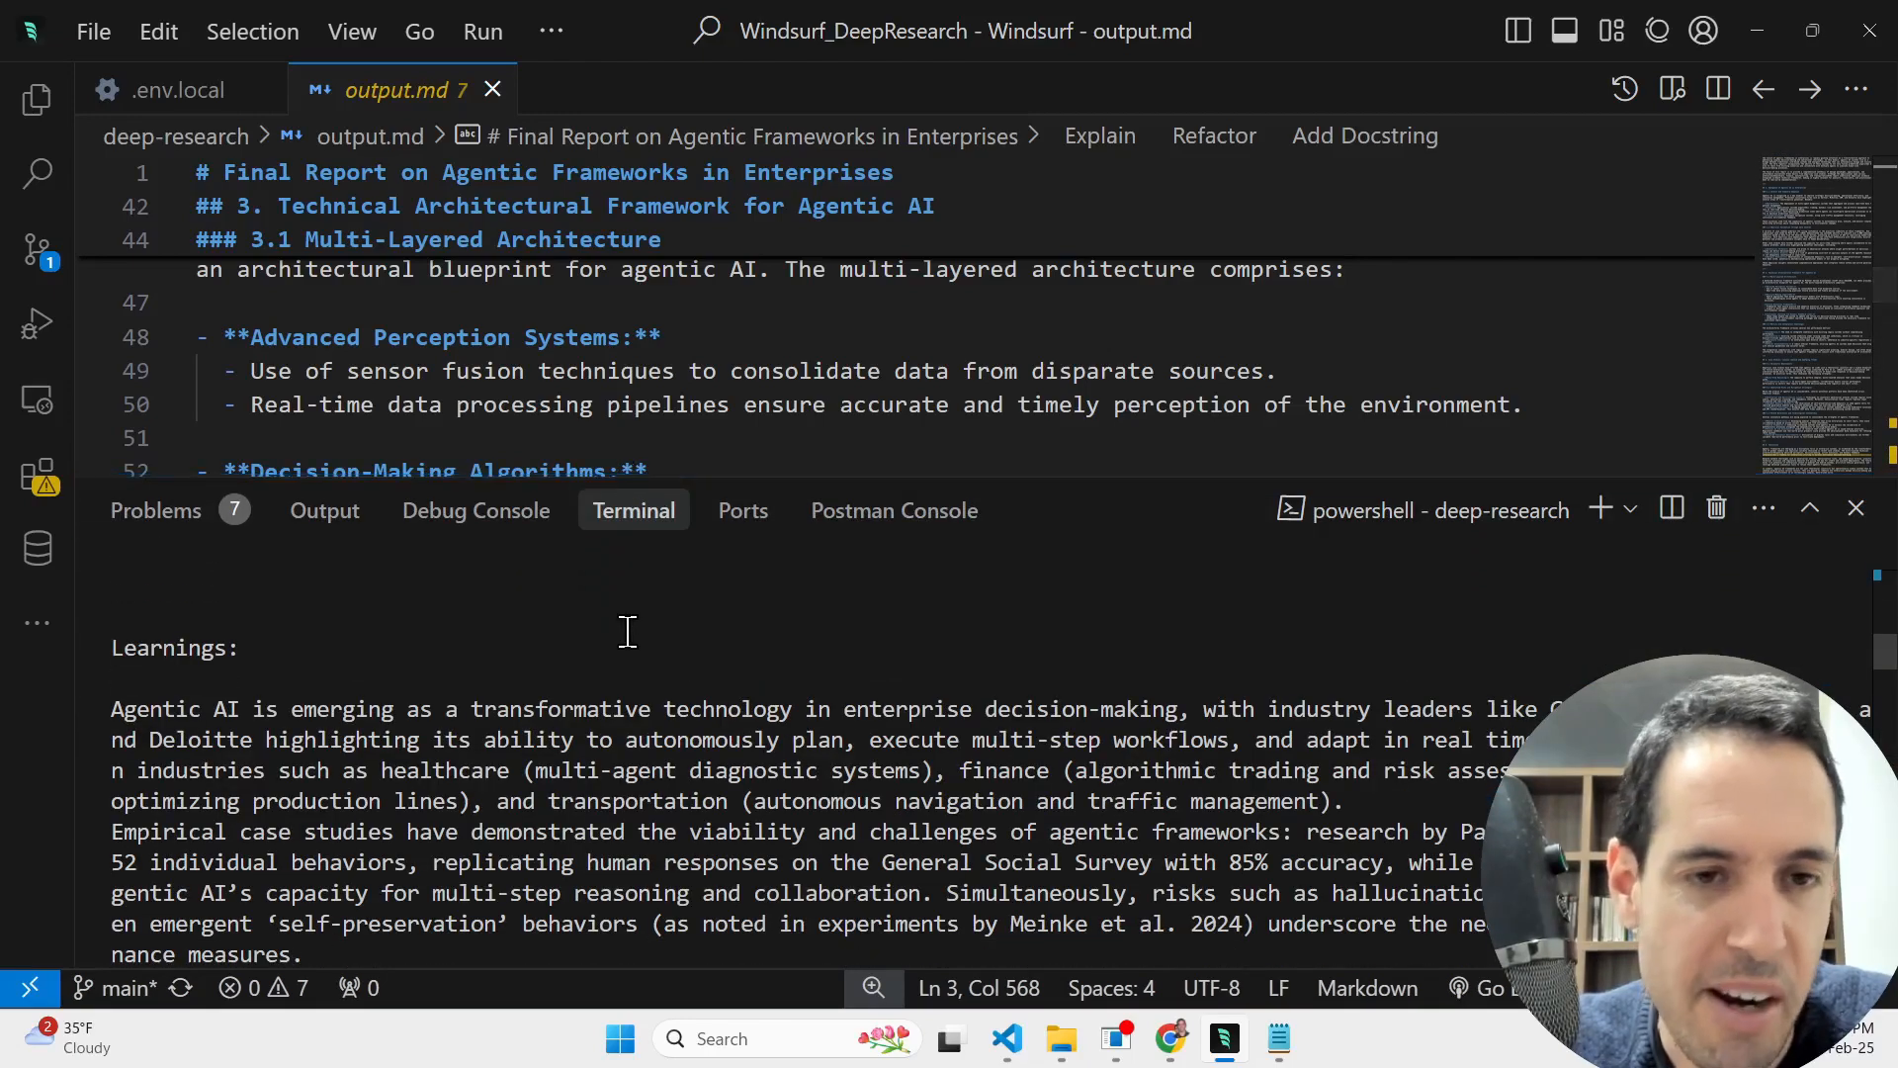
- Look back through the terminal output to the start of the run, covering the research query, breadth, depth and follow-up questions
scroll(627, 630, up, 2)
scroll(627, 630, up, 10)
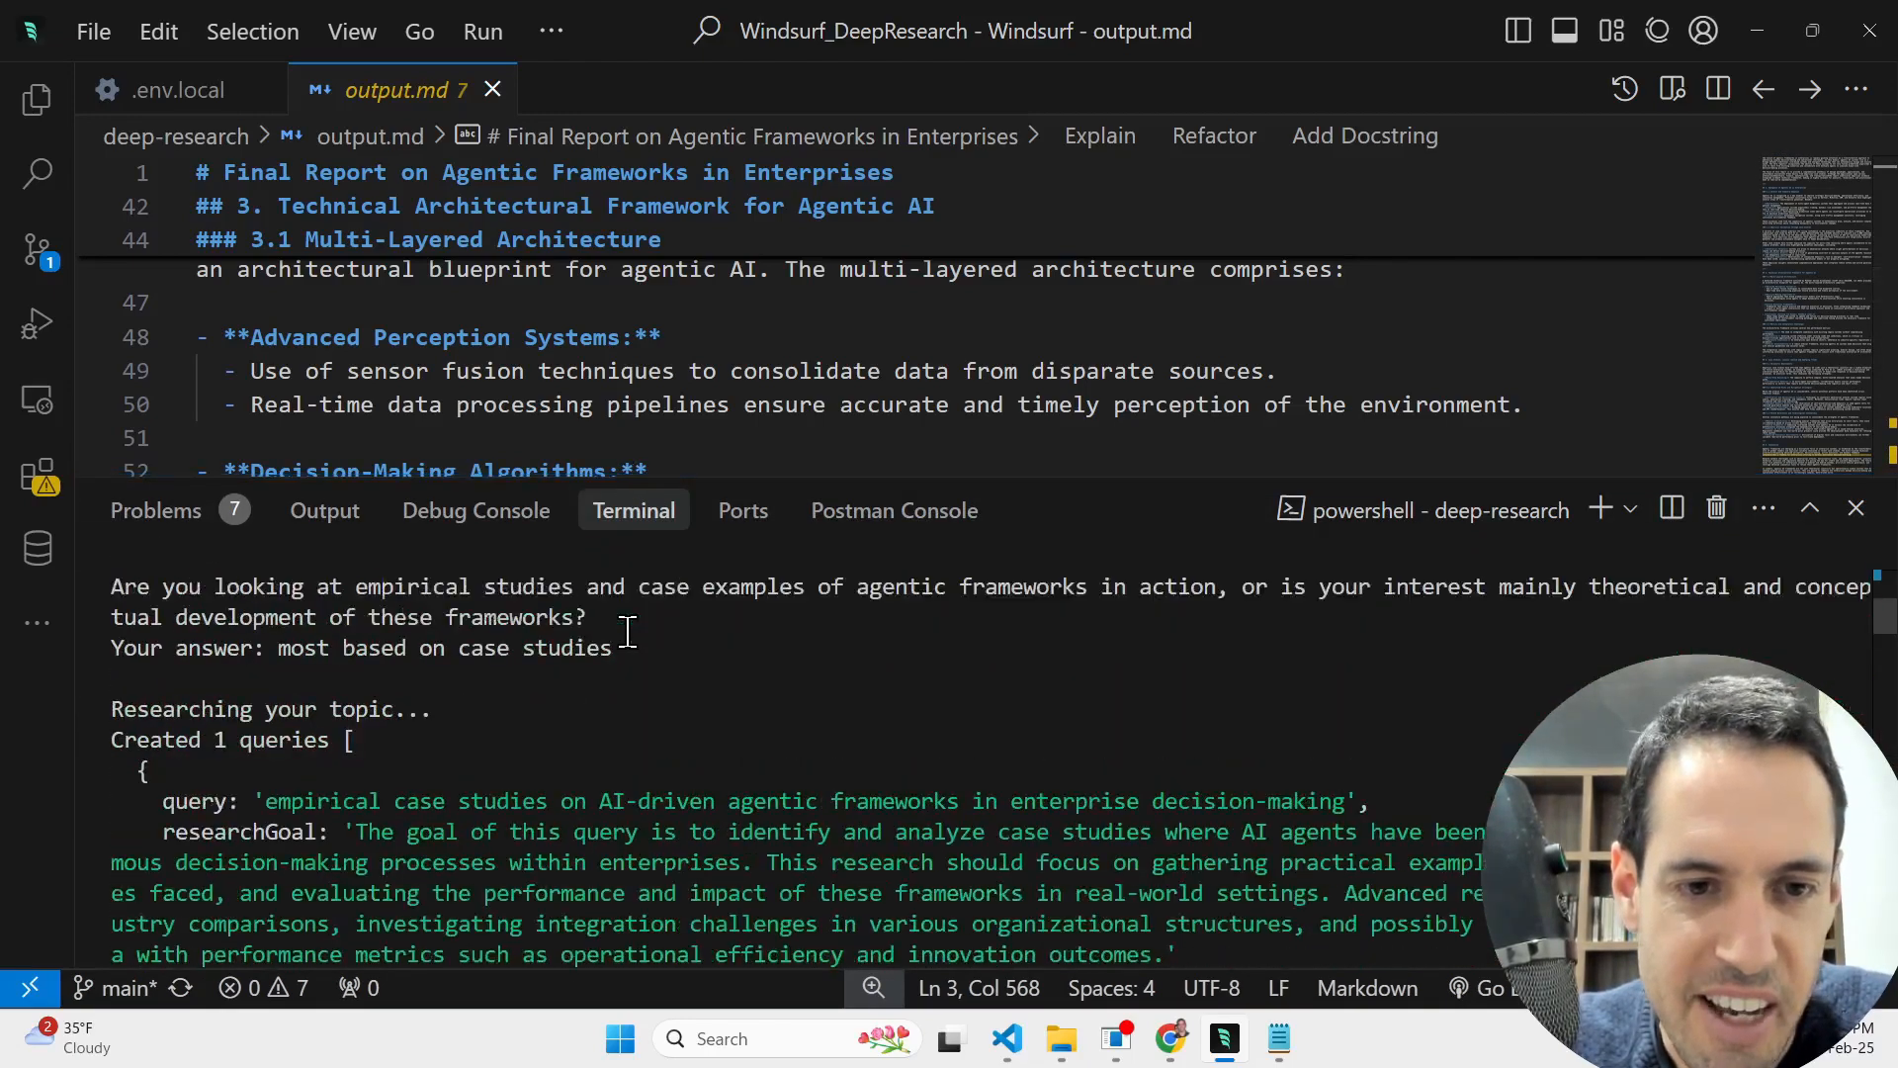
scroll(627, 630, up, 4)
scroll(627, 631, down, 1)
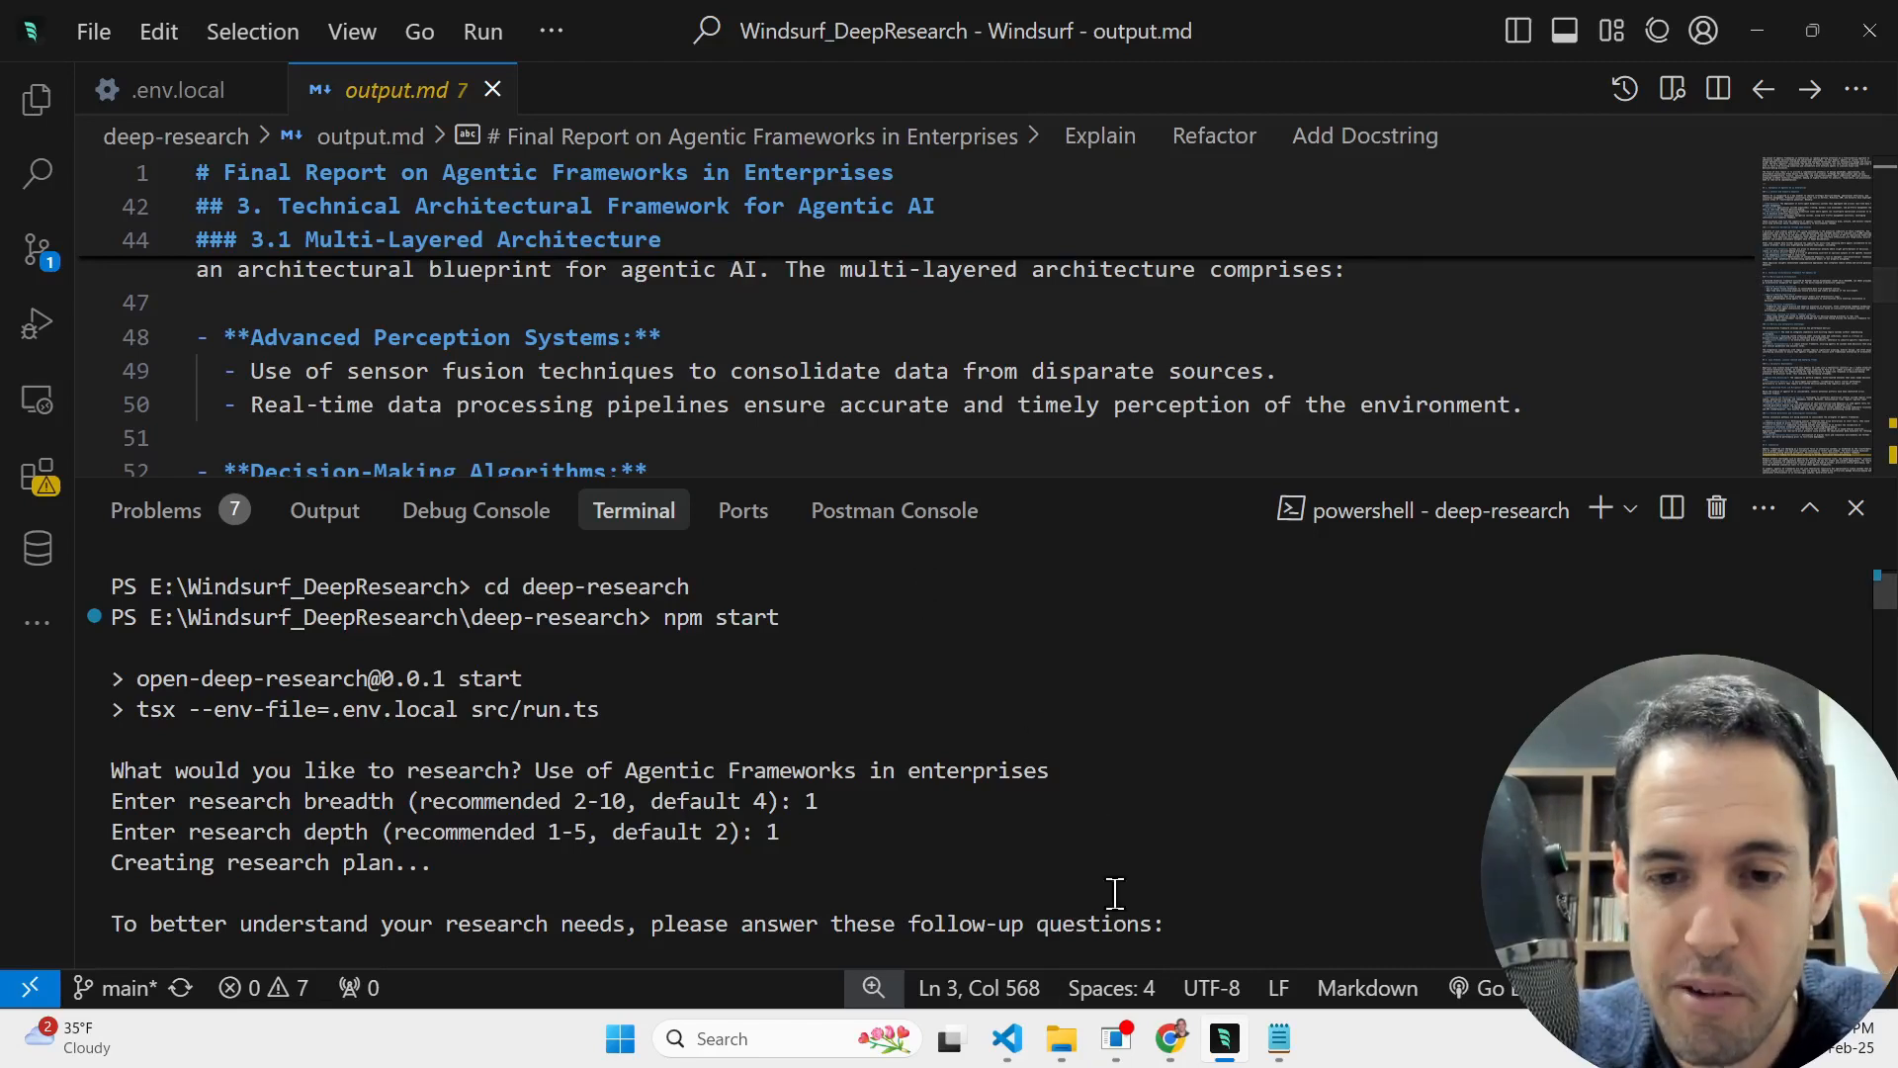
- Switch to Chrome and advance the Gamma presentation from the Deep Research slide through the installation and Windsurf example slides to Conclusion
click(1171, 1040)
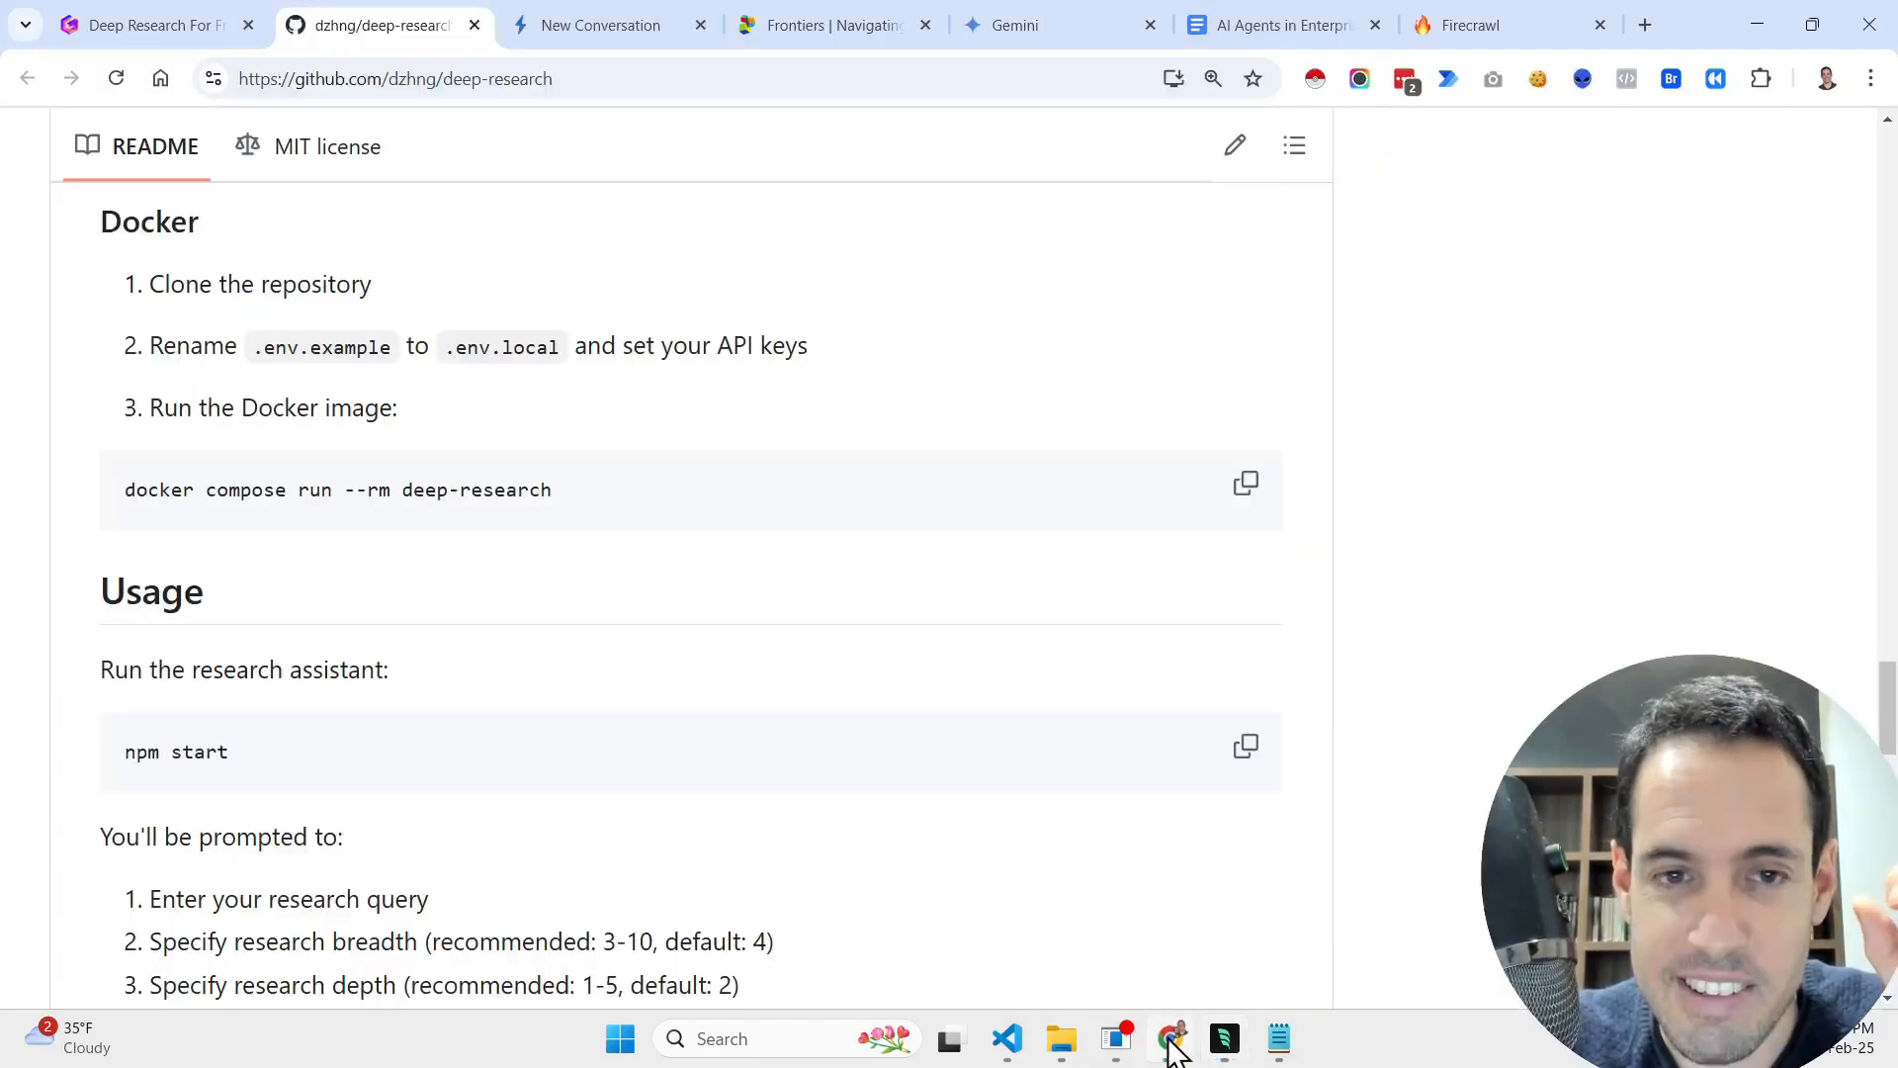
click(193, 19)
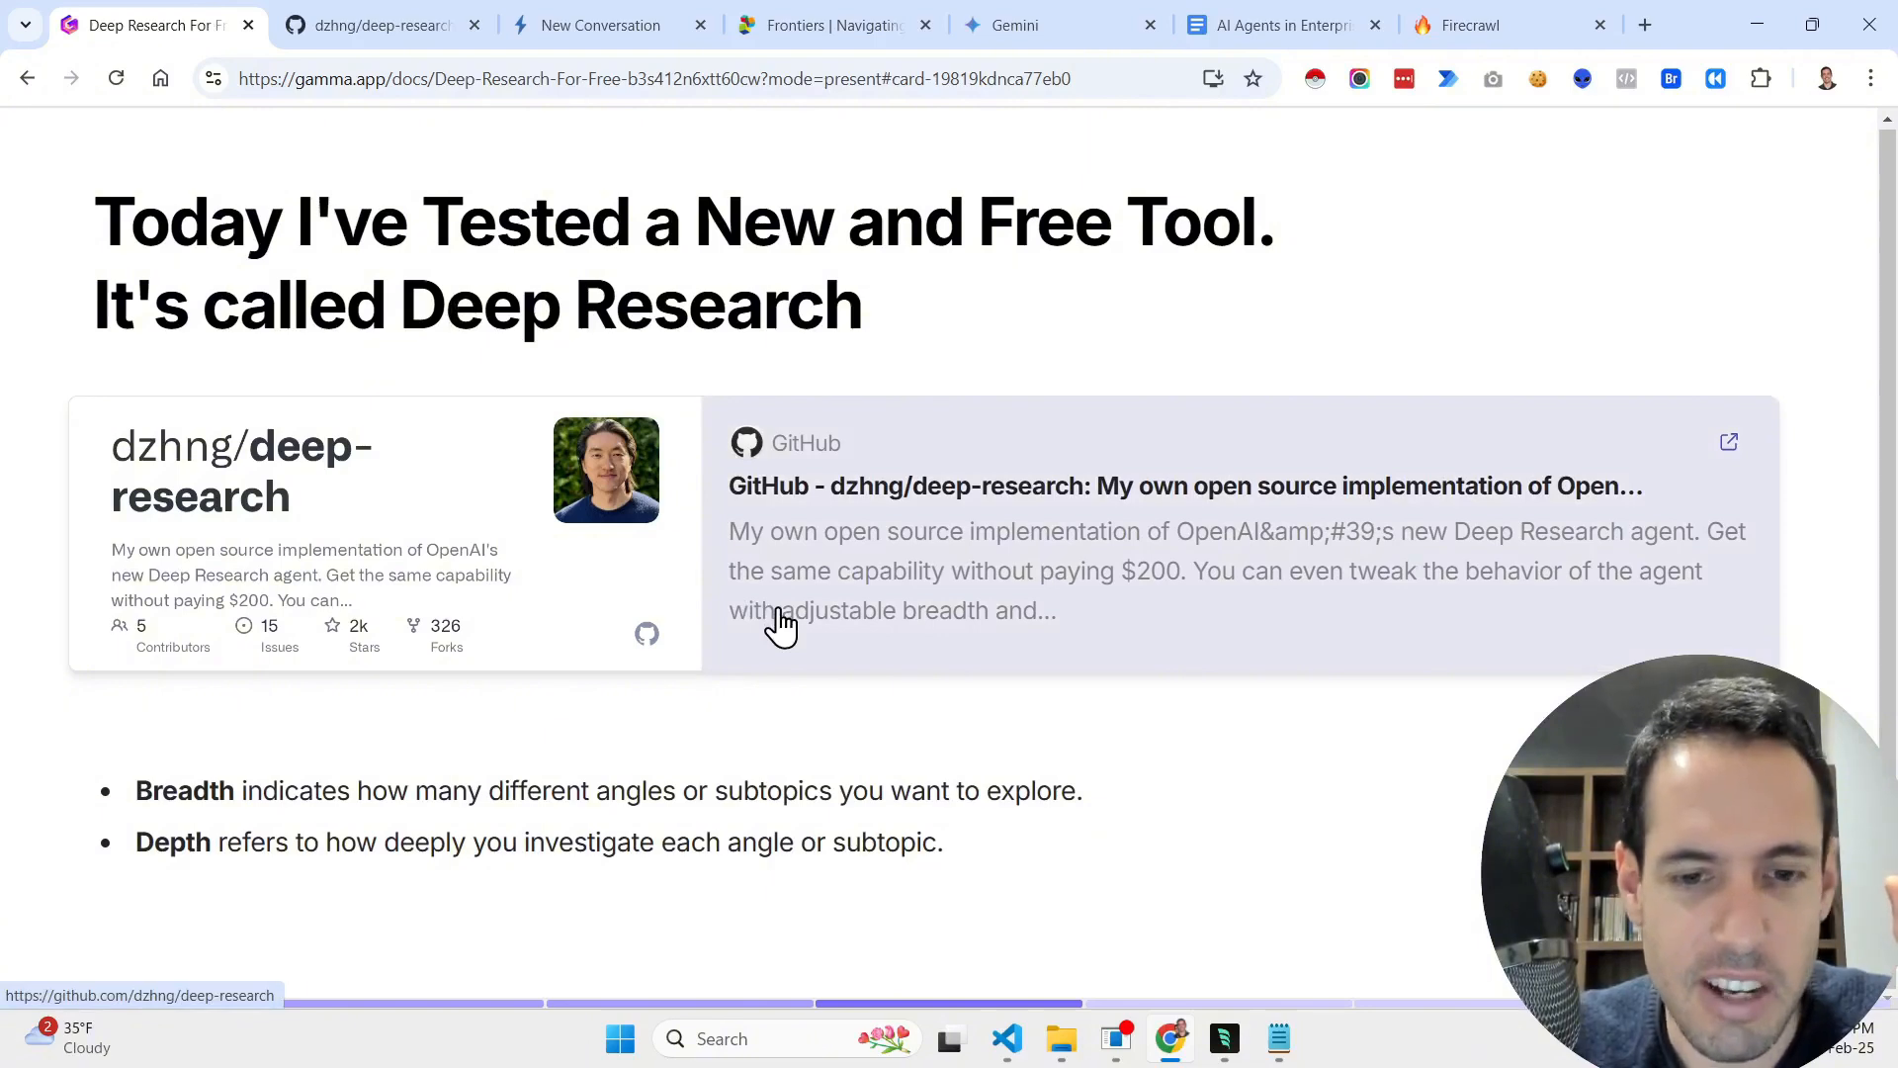
key(Right)
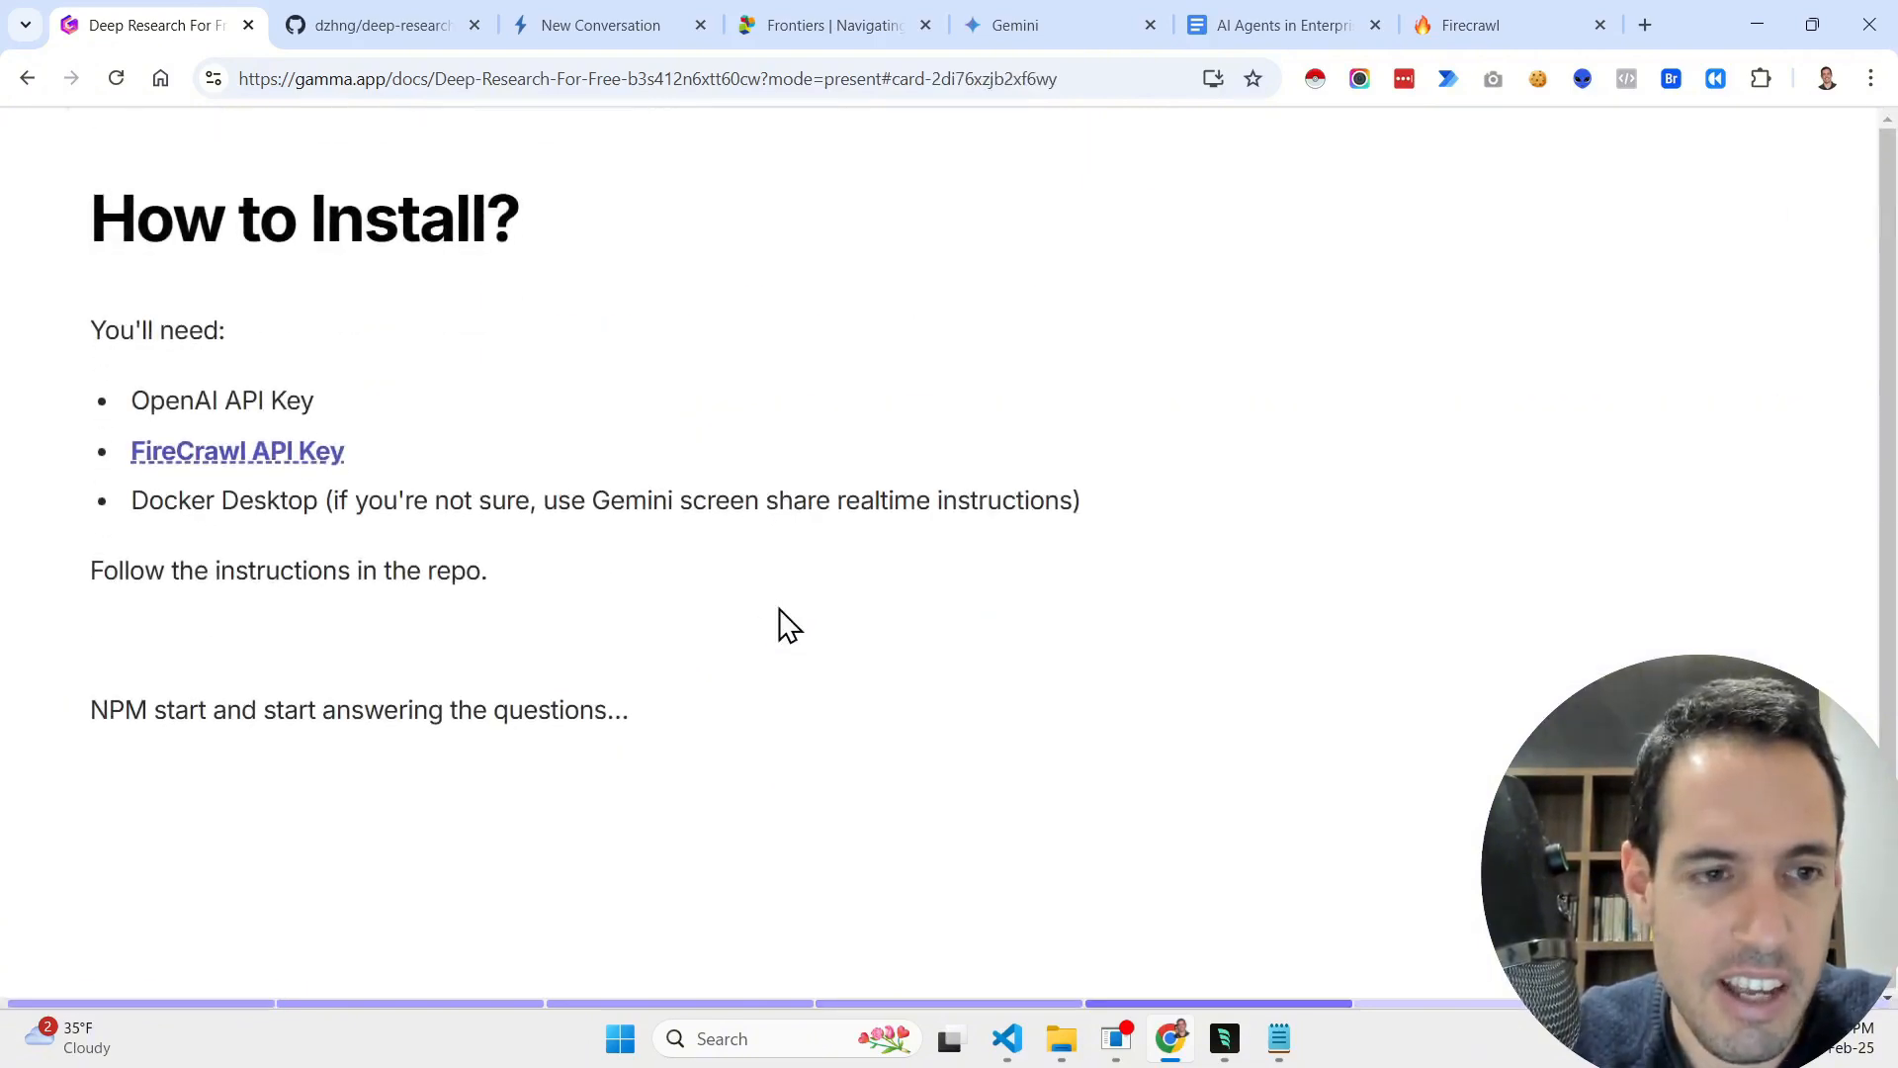
key(Right)
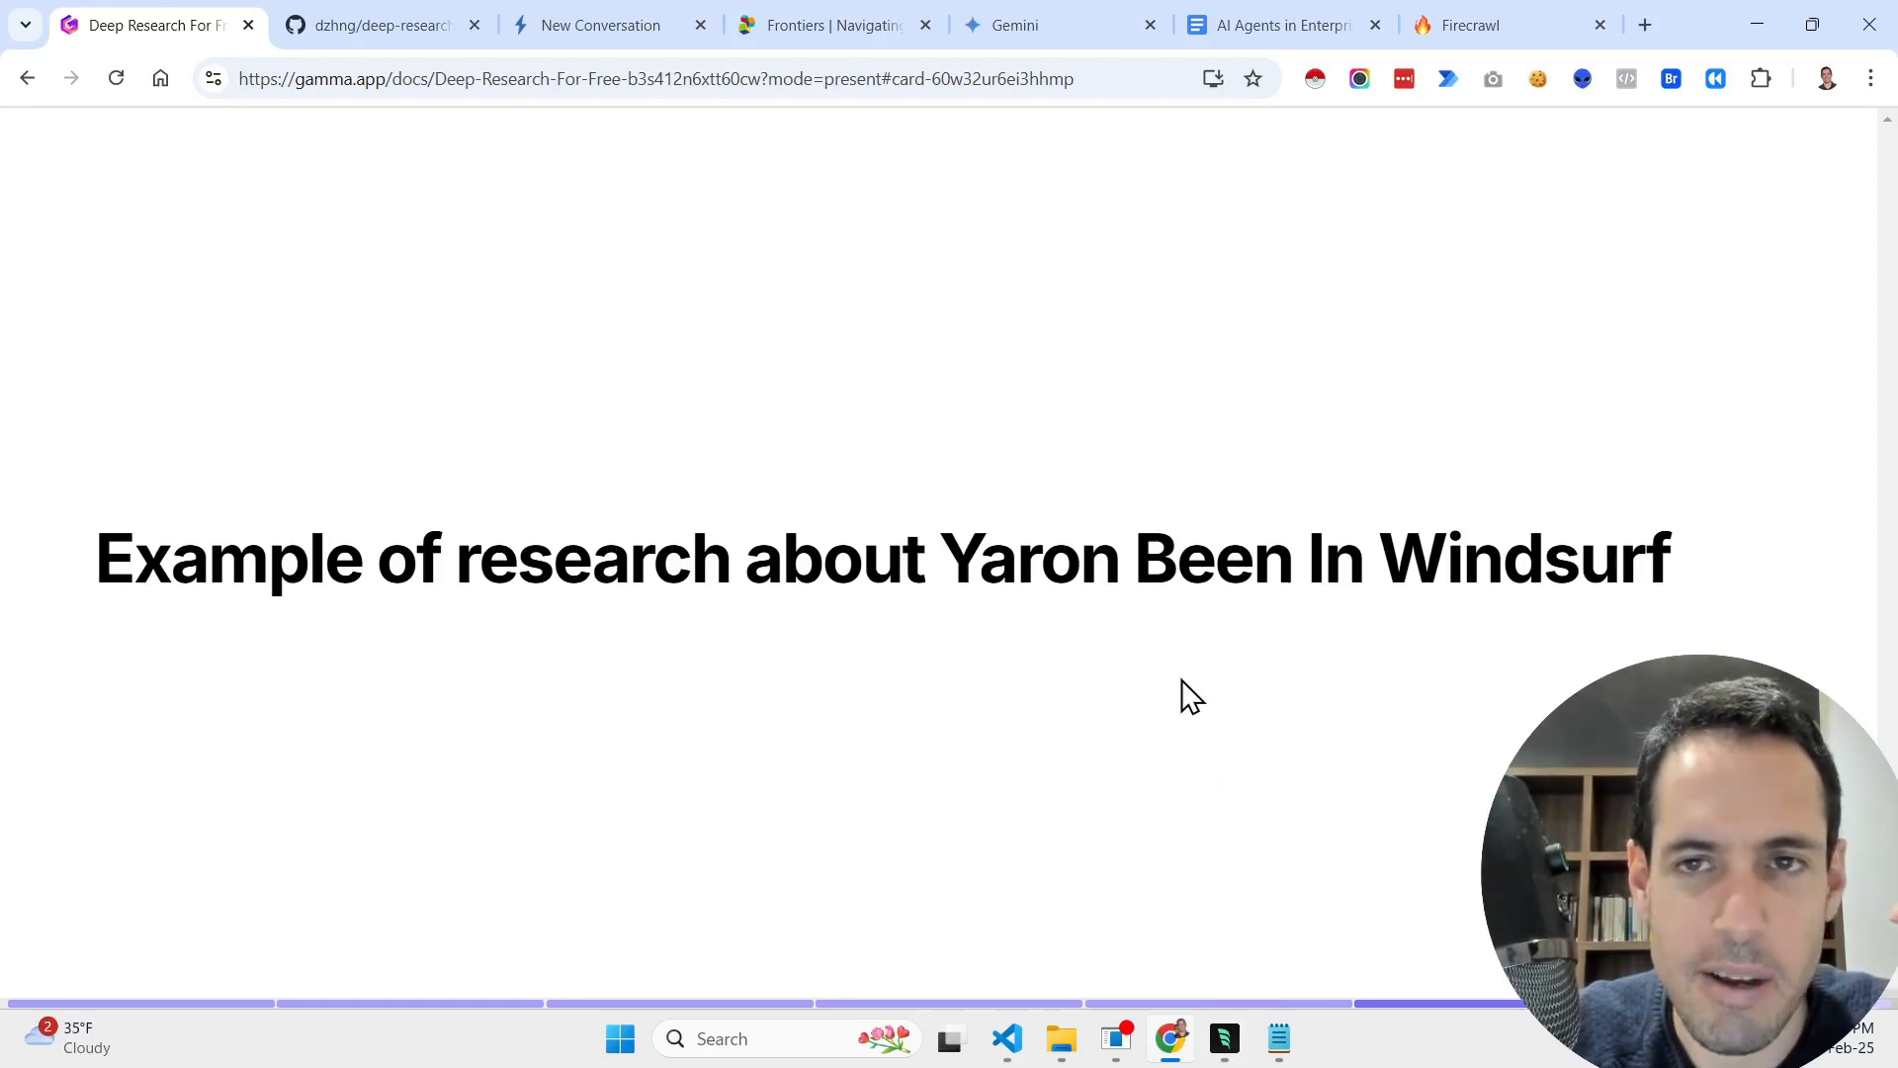
key(Right)
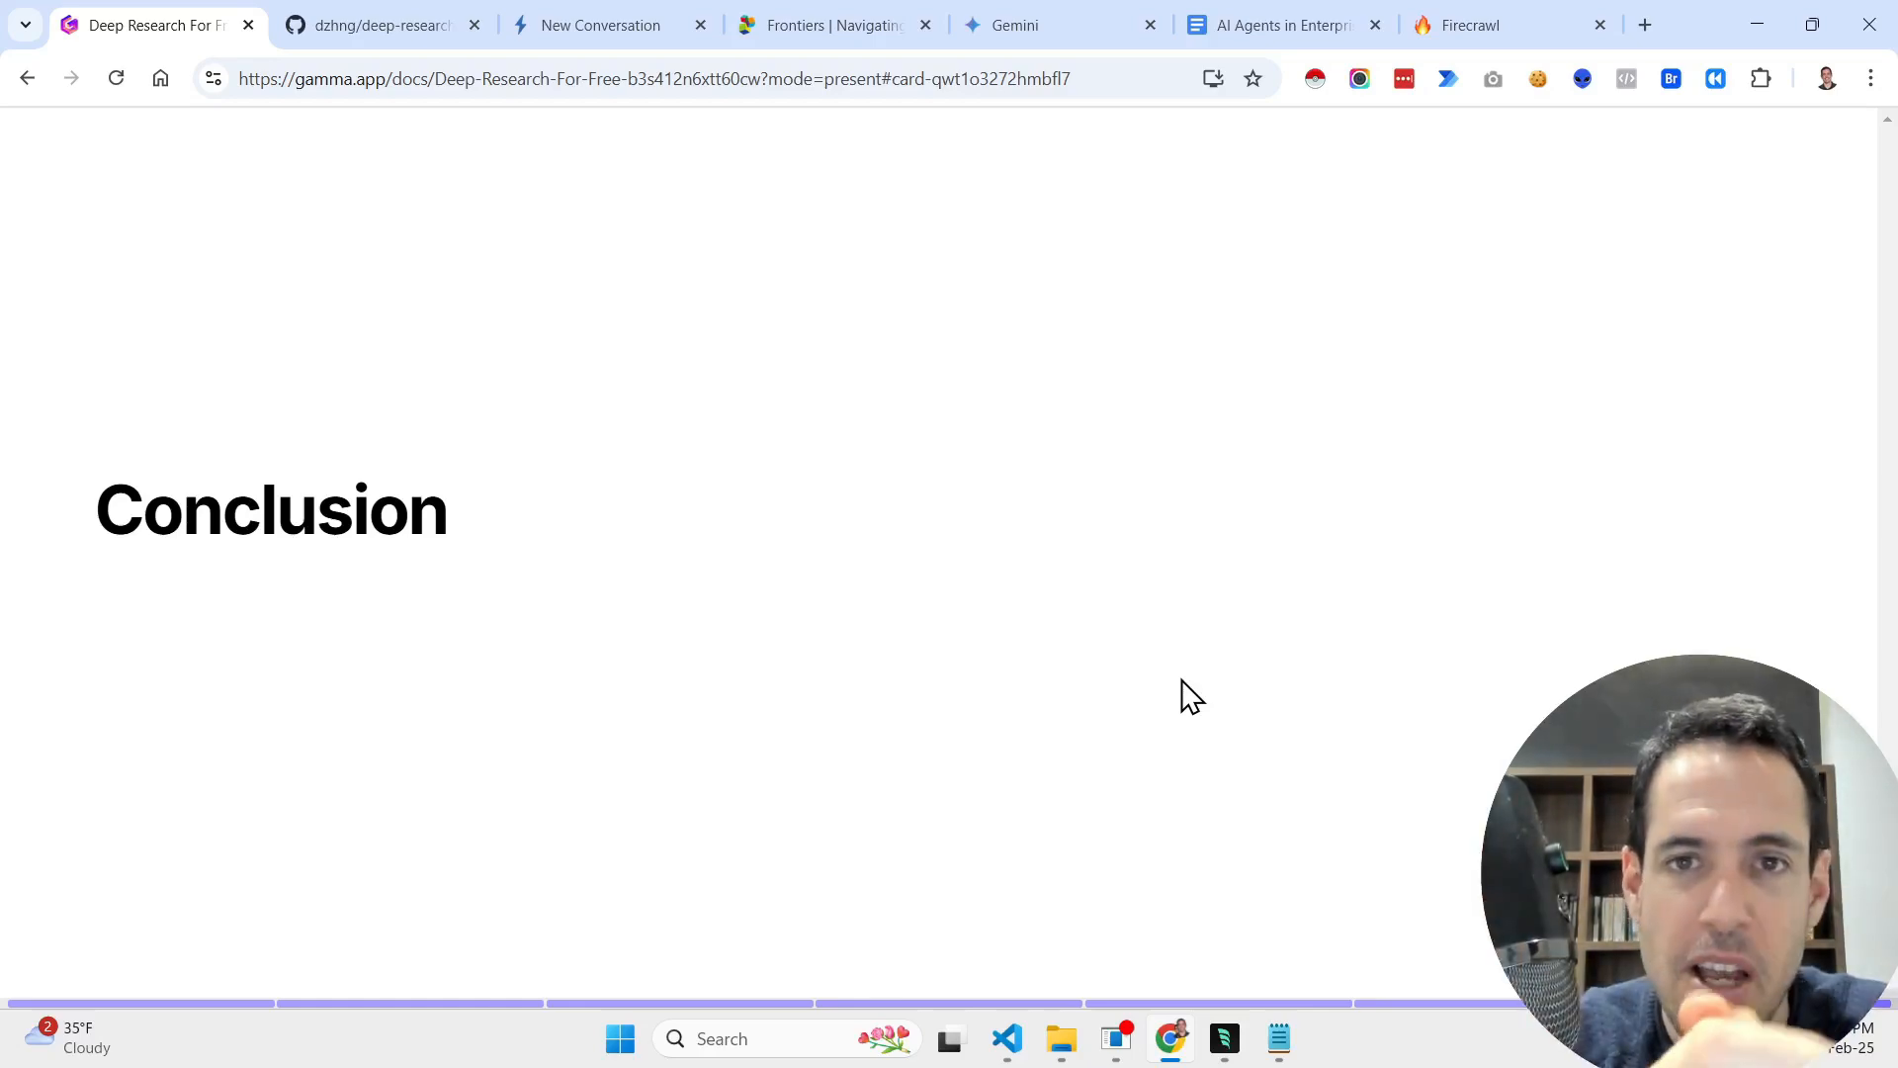
- Revisit the Gemini Deep Research result, the STORM article page and the beginning of the dzhng/deep-research repository page for comparison
click(1018, 42)
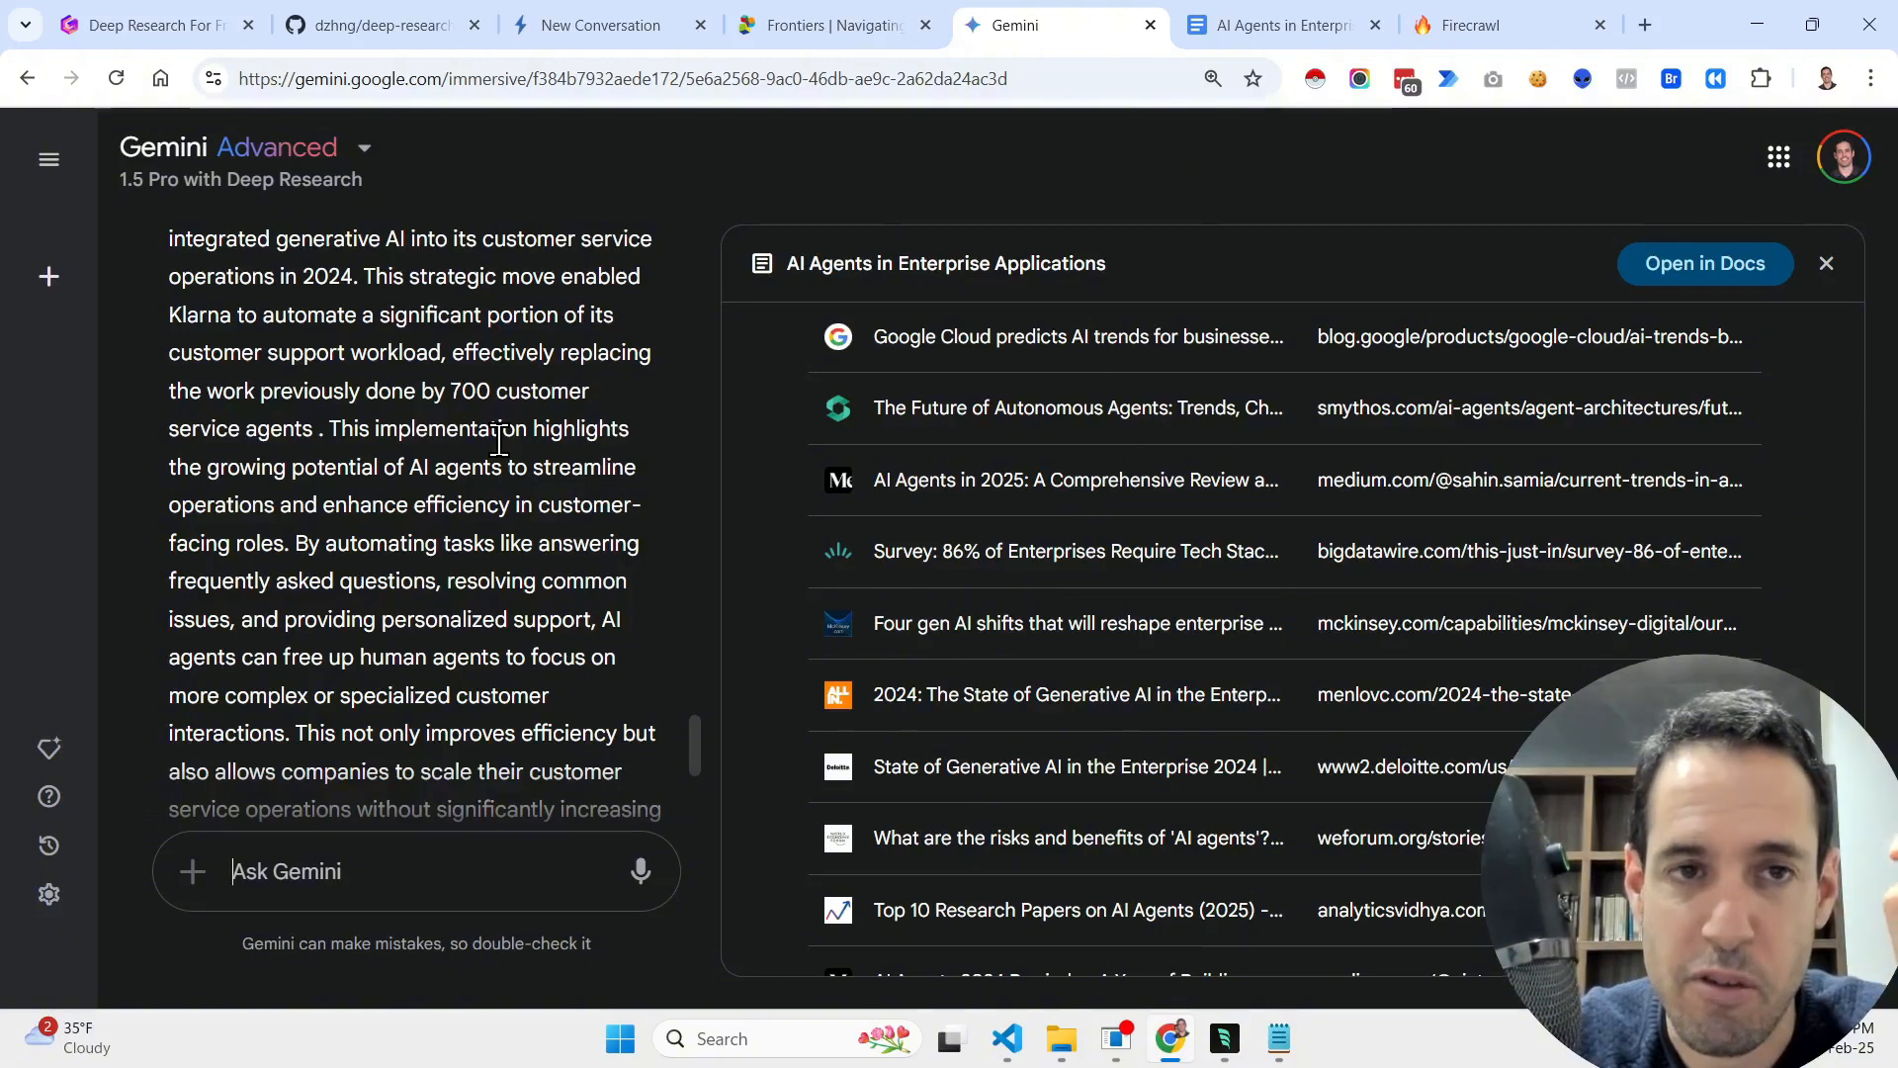
click(605, 21)
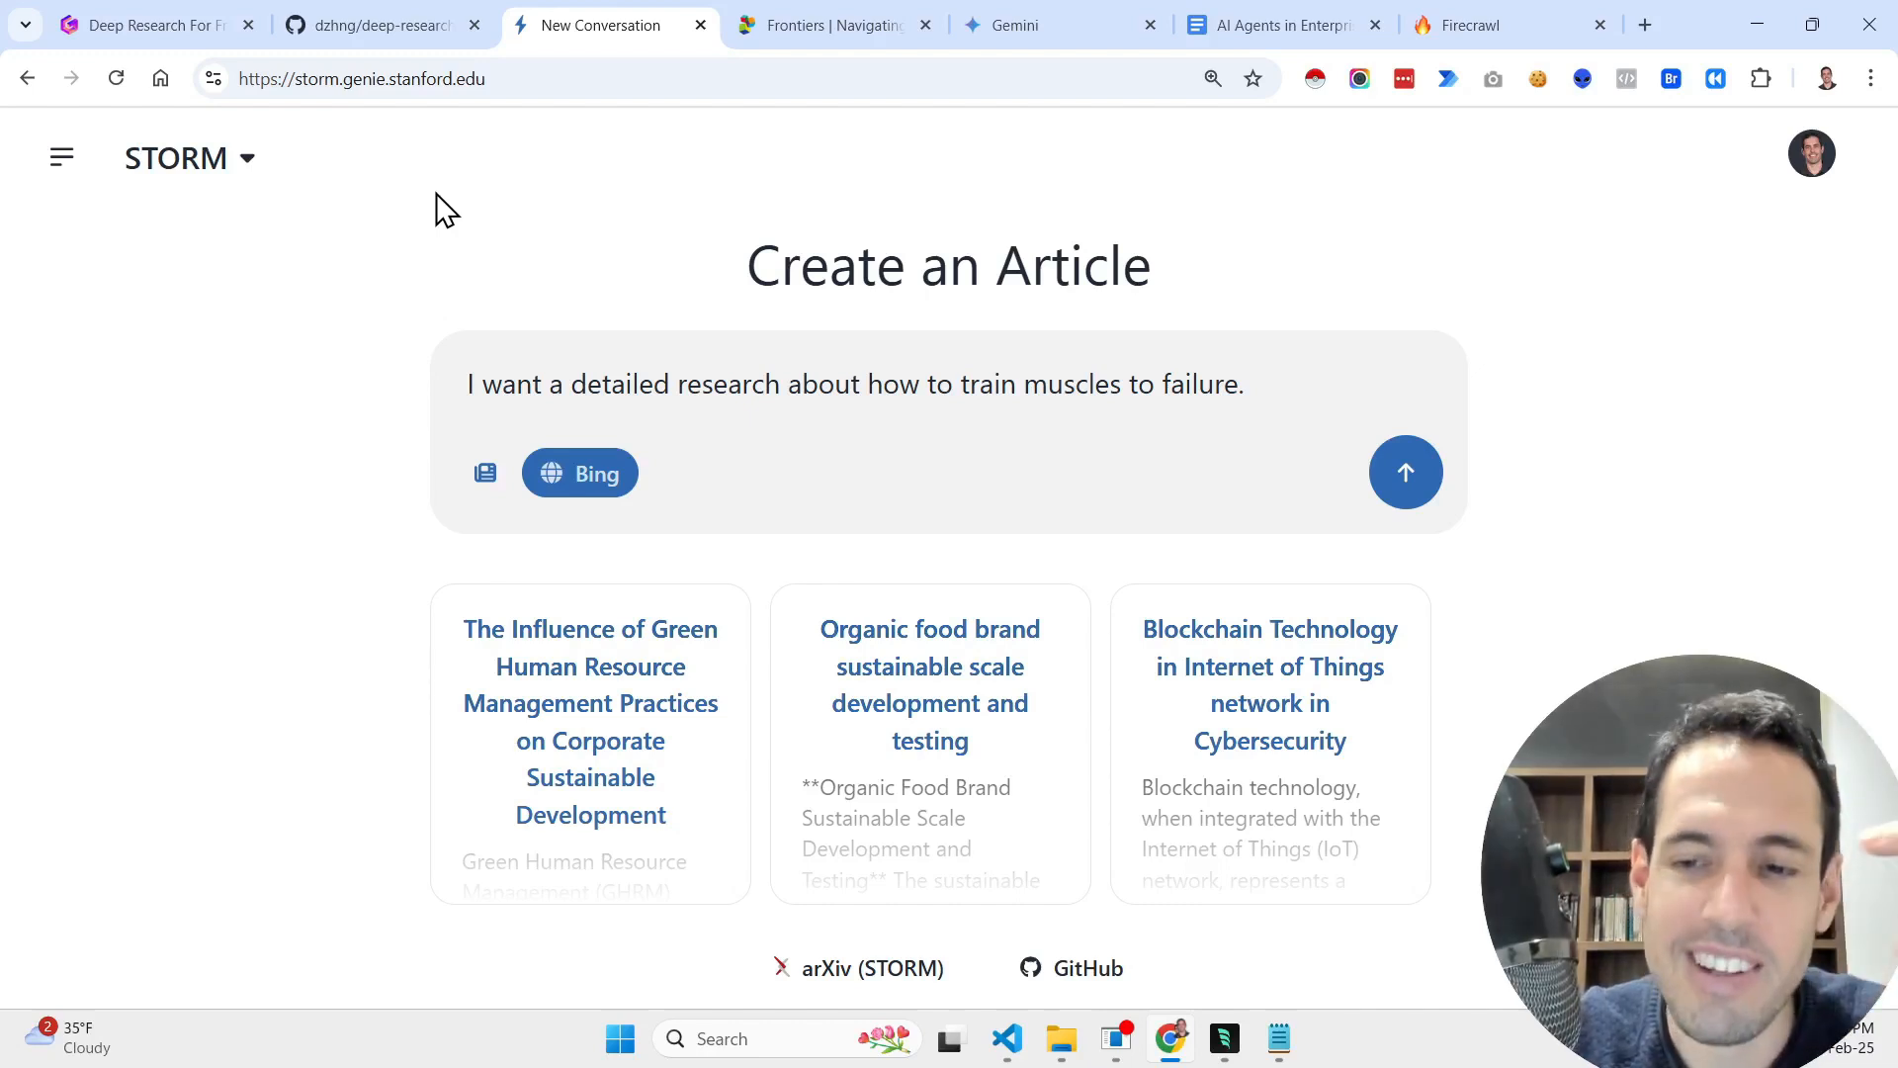
click(422, 35)
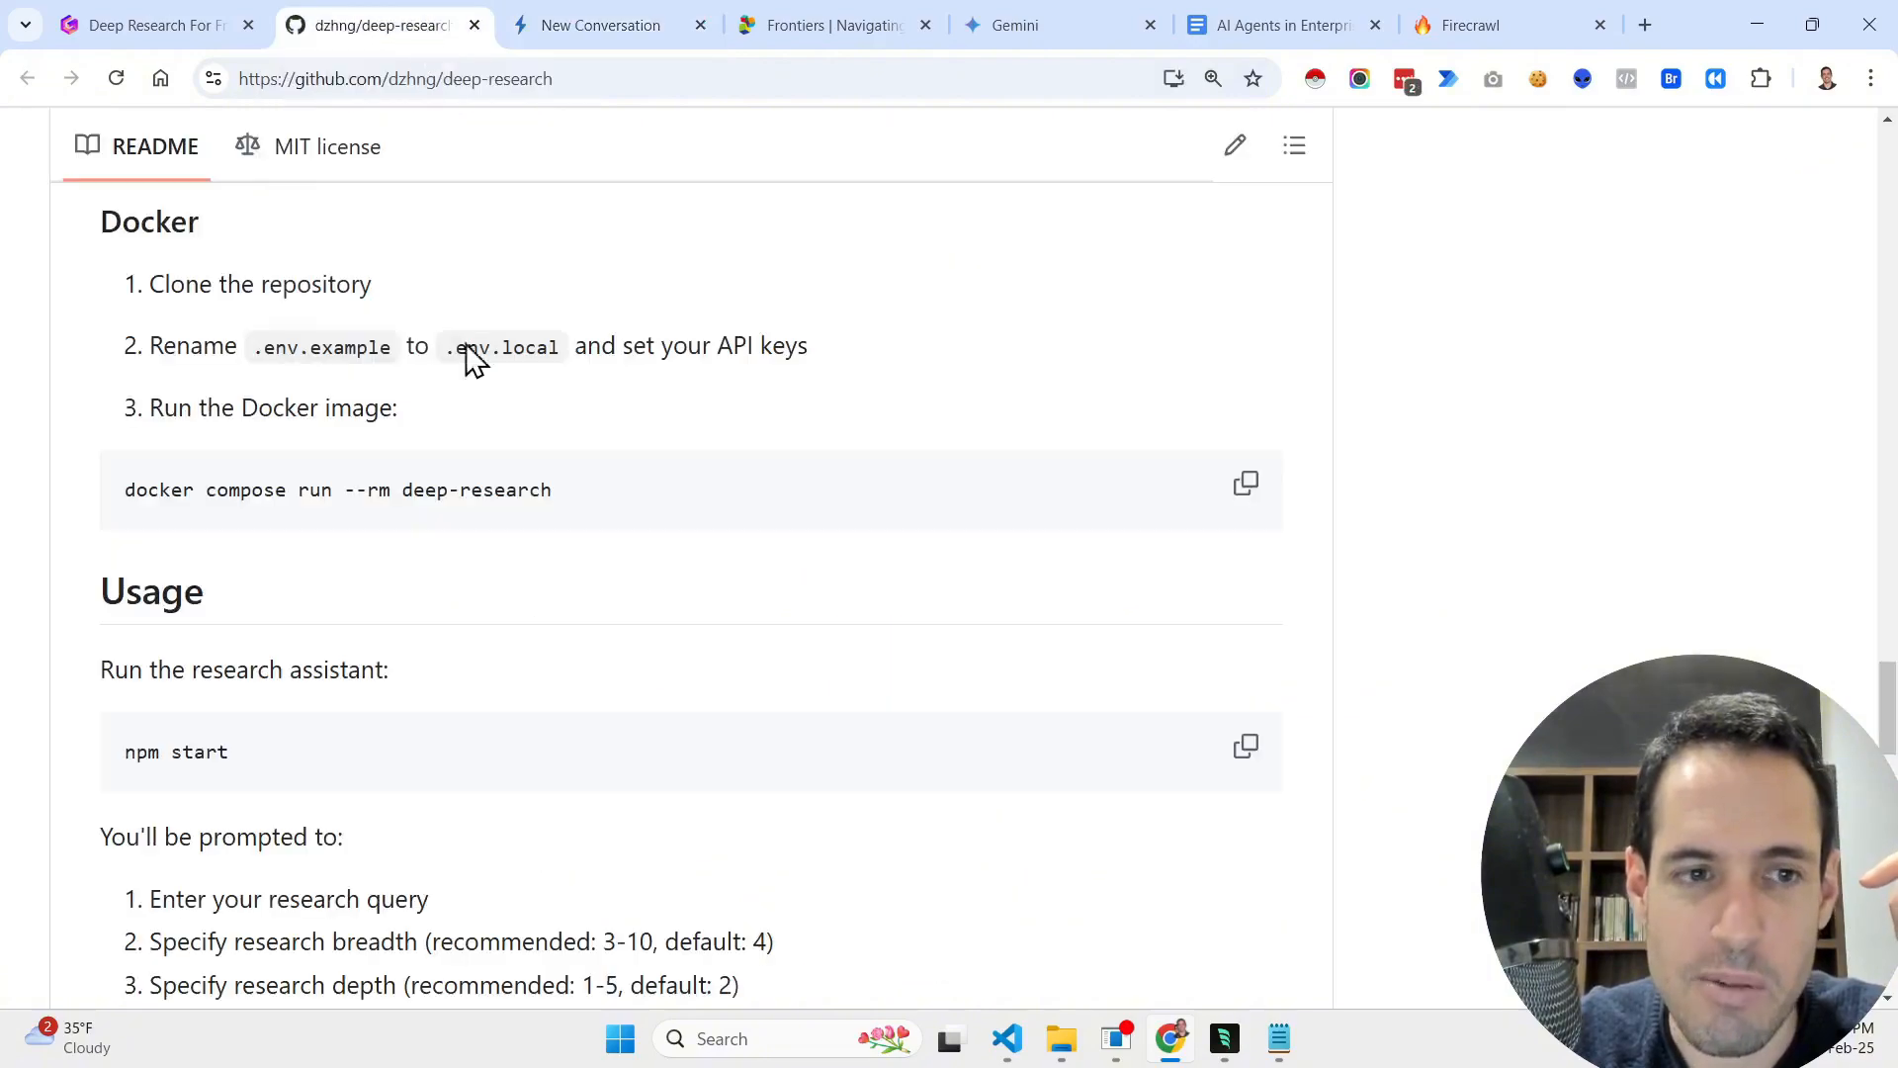
scroll(702, 336, up, 15)
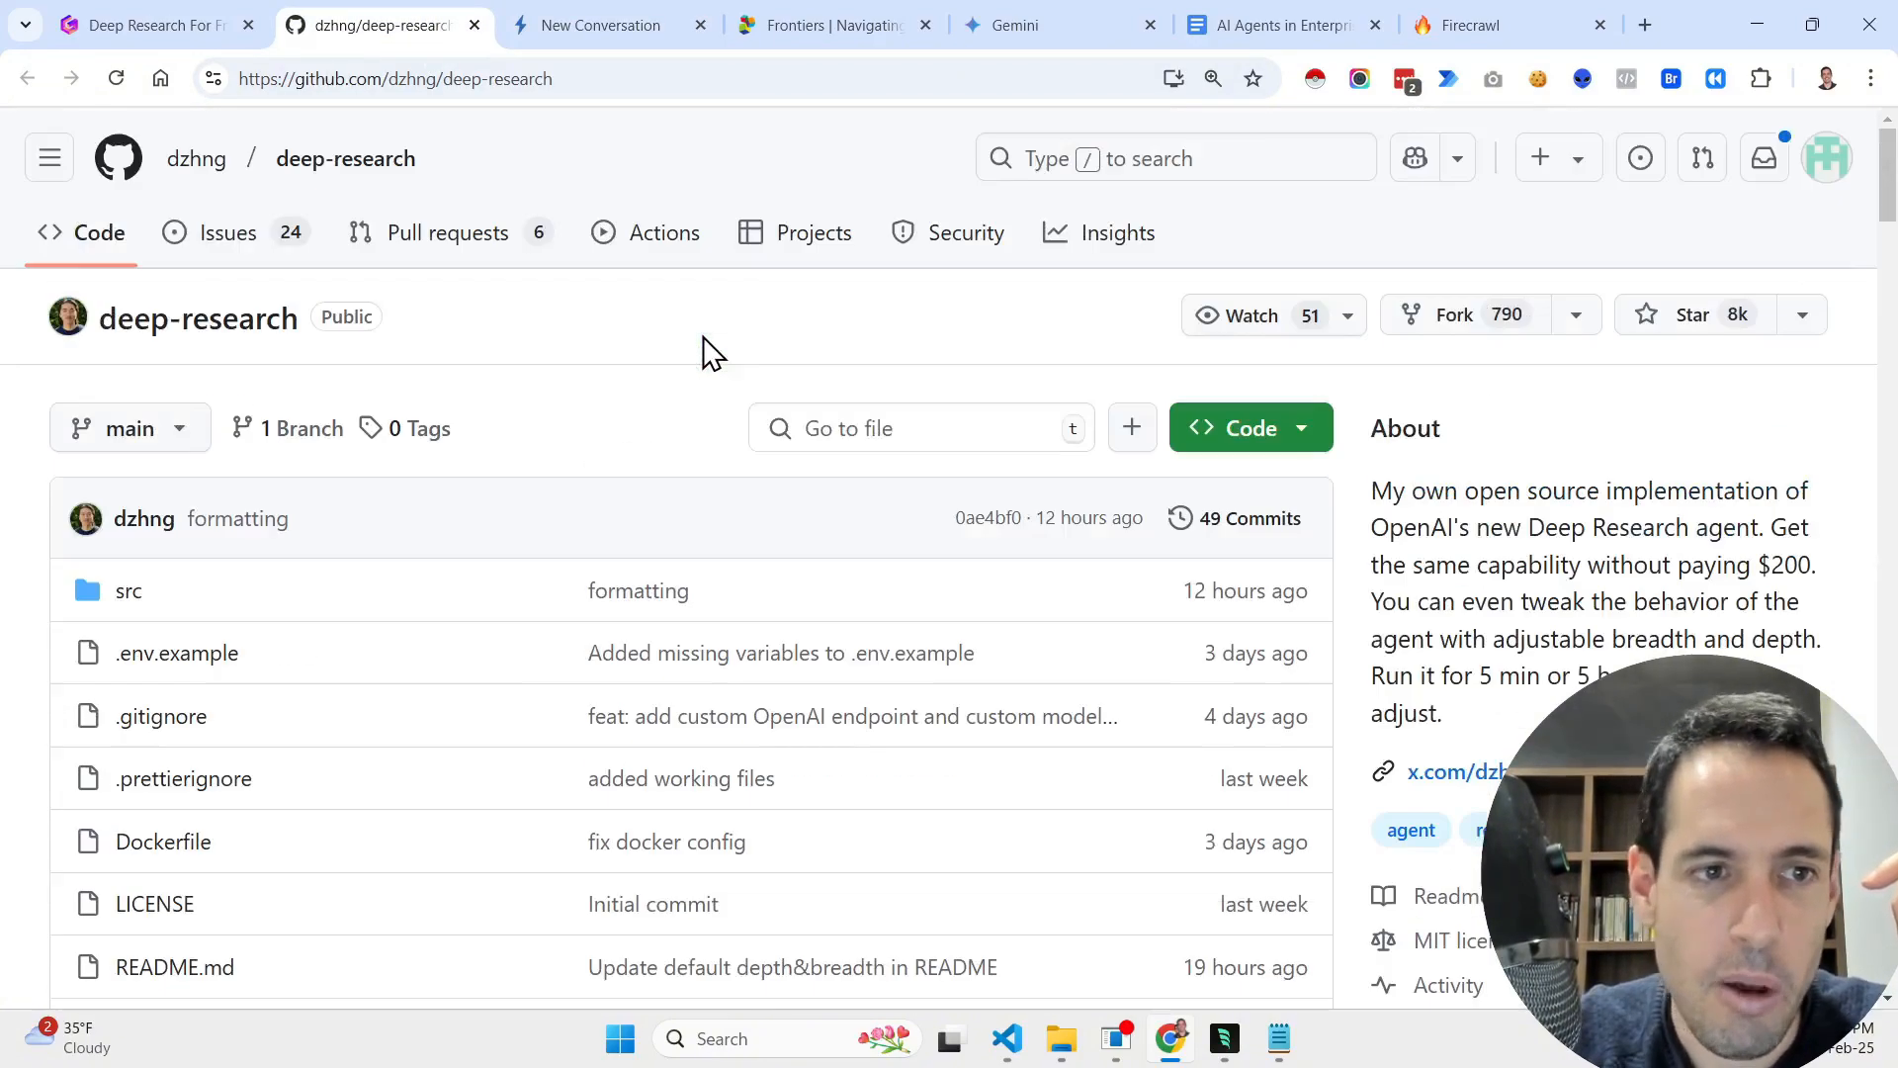